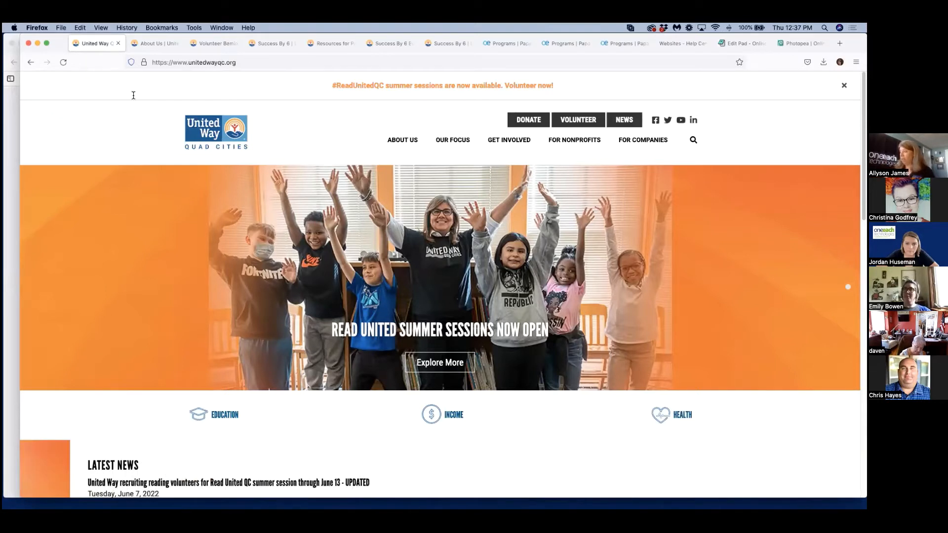
# Preview the United Way Quad Cities home page in a phone-sized responsive layout and return to the desktop view.
pyautogui.click(235, 63)
pyautogui.press('Escape')
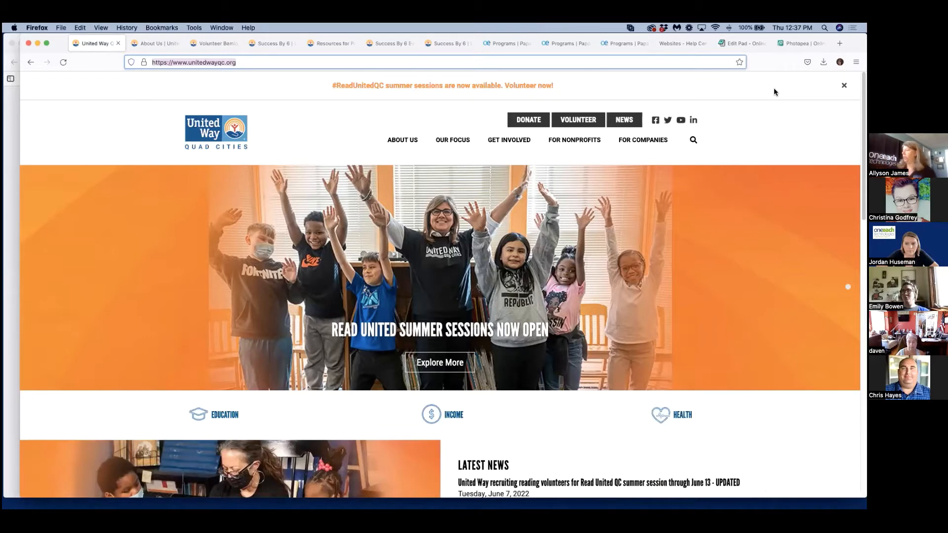
pyautogui.click(774, 88)
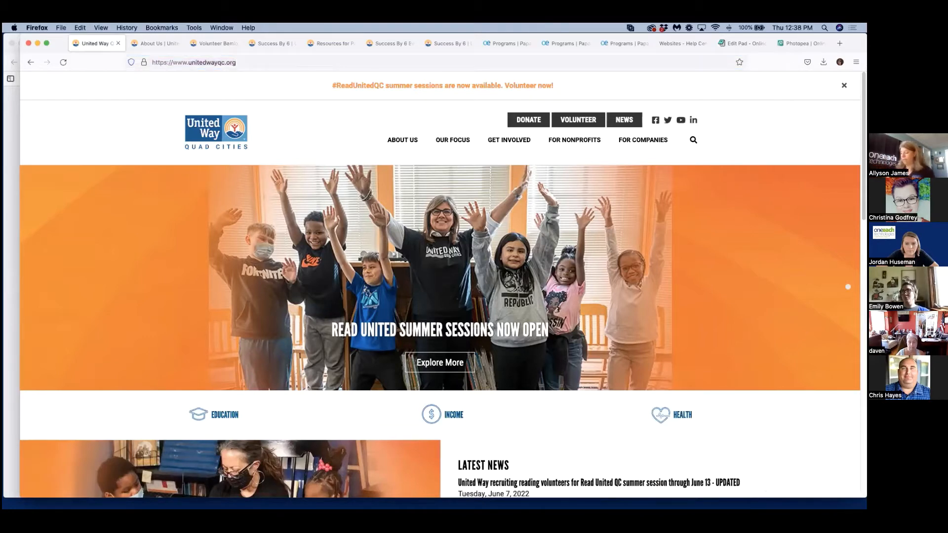
pyautogui.press('super+alt+m')
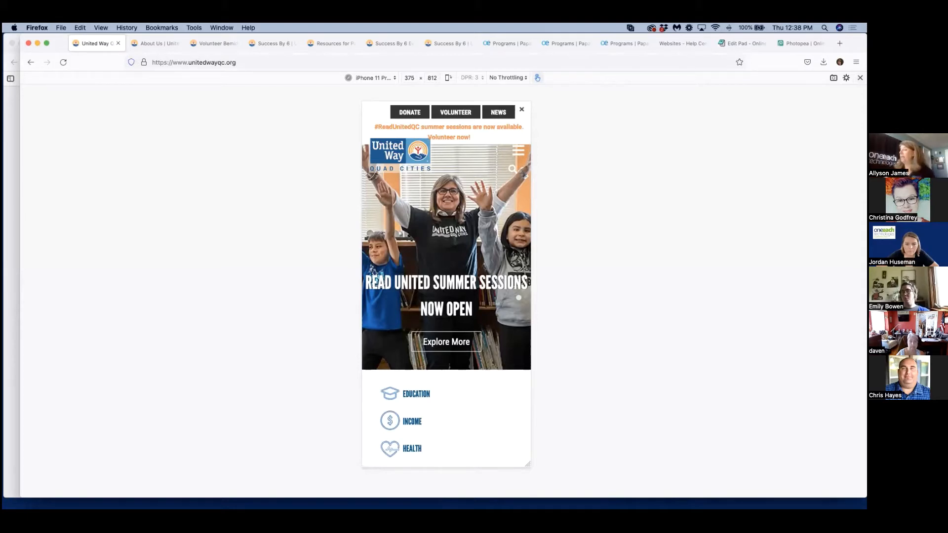
pyautogui.press('super+alt+m')
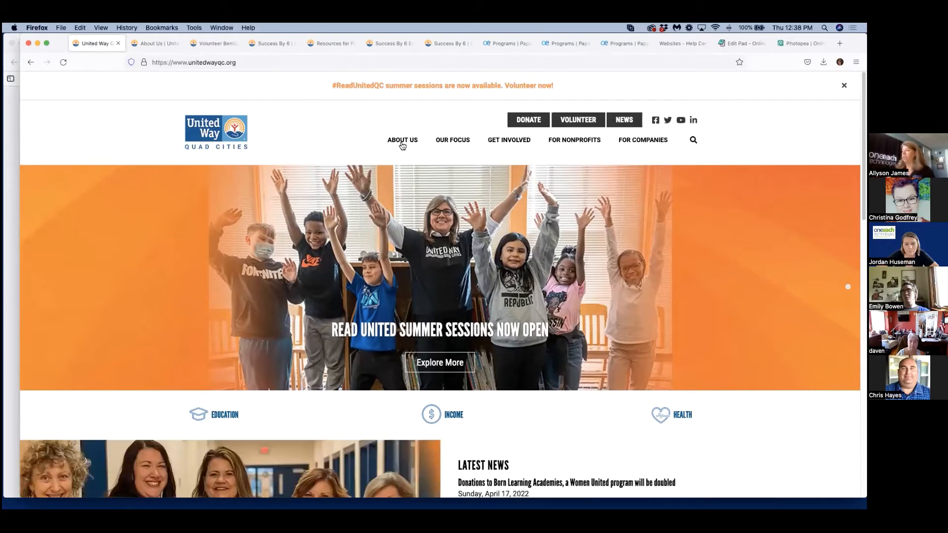
# Browse the Quad Cities site's Implementing Partners and Our Focus pages and open the Education page.
pyautogui.moveTo(401, 142)
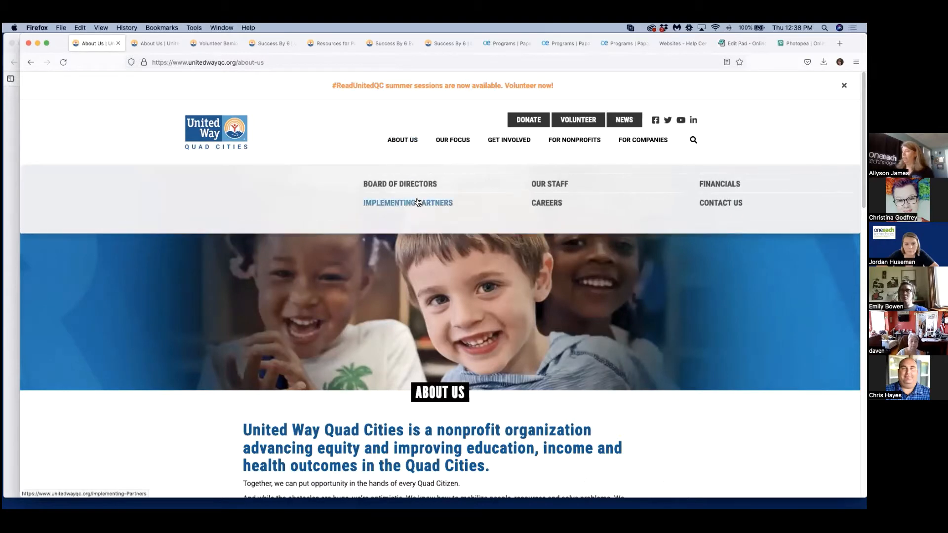
pyautogui.click(416, 199)
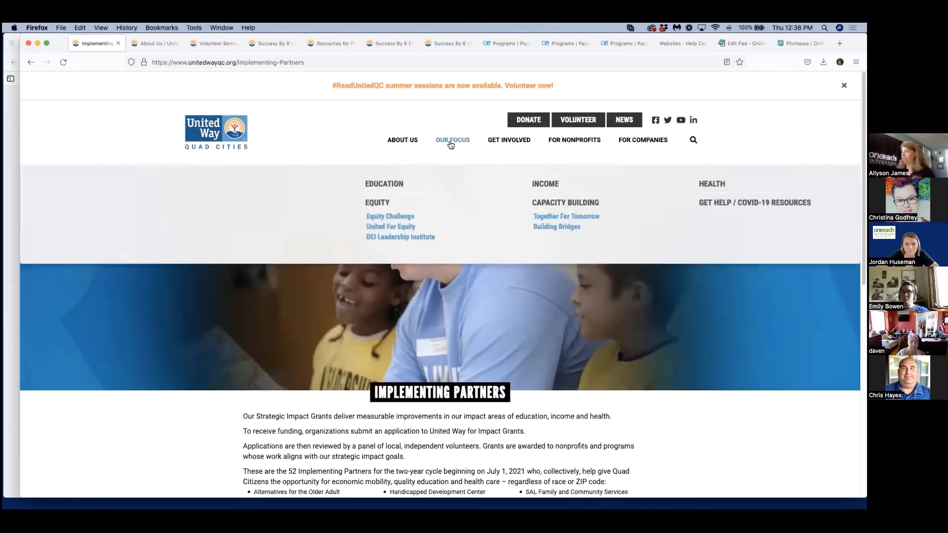
pyautogui.click(449, 140)
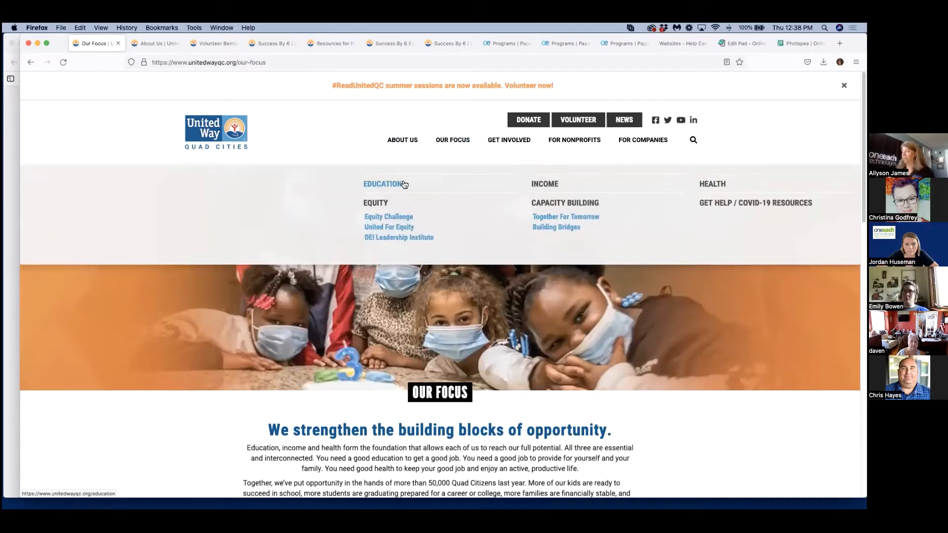
pyautogui.click(402, 183)
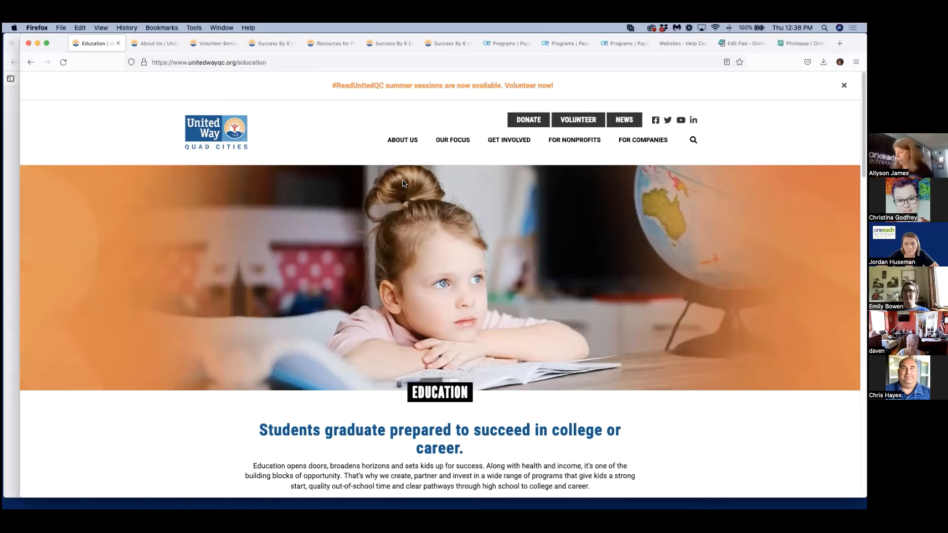
# Preview the Education page in the phone-sized responsive layout and return to the desktop view.
pyautogui.moveTo(408, 166)
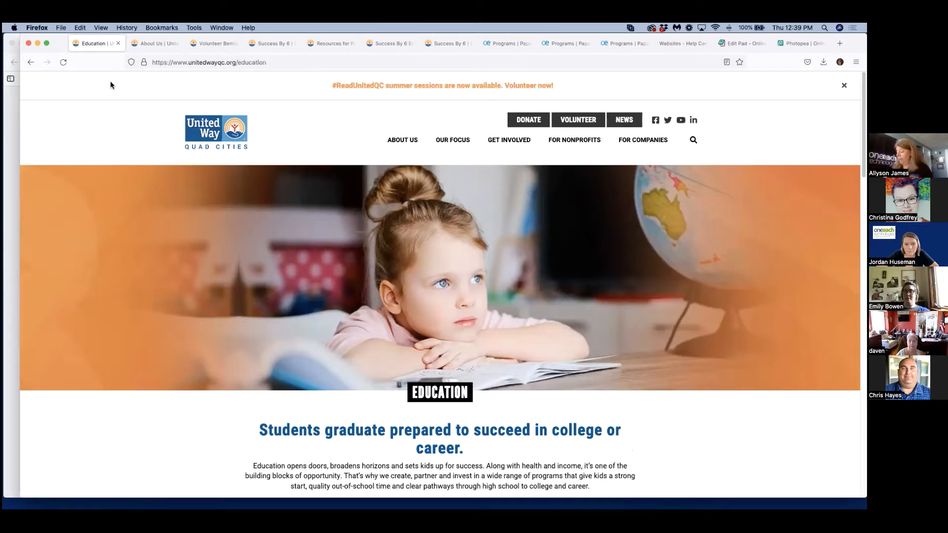
pyautogui.press('super+alt+m')
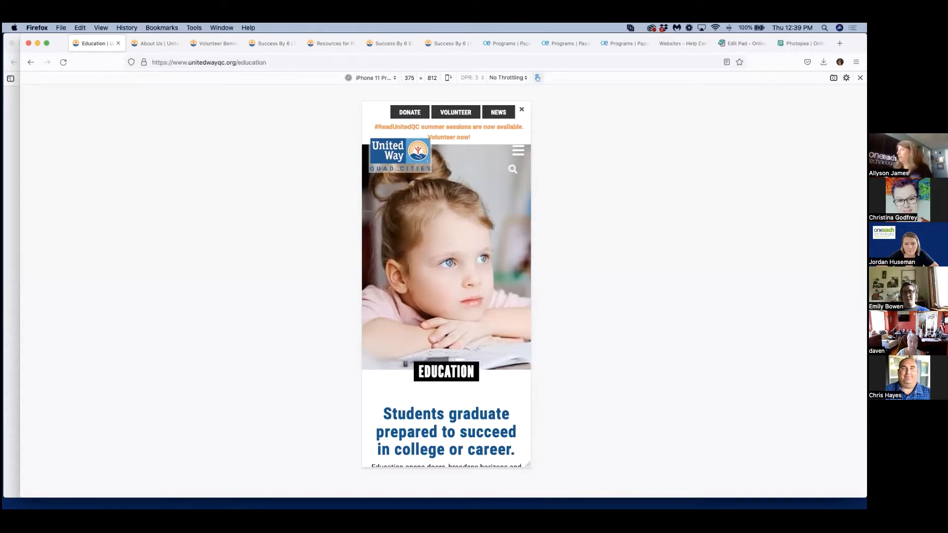
pyautogui.click(860, 78)
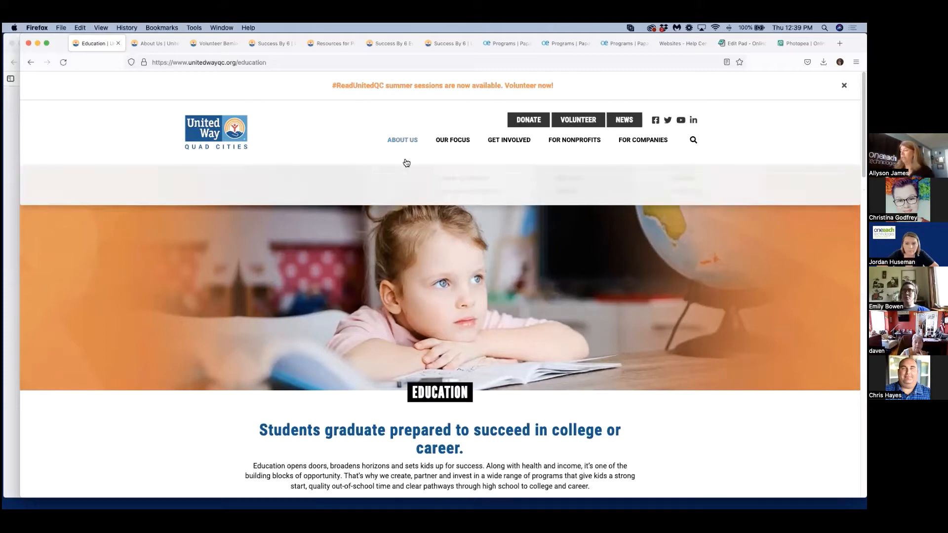
# Review the Education page's goals, program boxes, implementing partners and carousel, and return to its beginning.
pyautogui.scroll(-3, 644, 304)
pyautogui.scroll(-10, 644, 306)
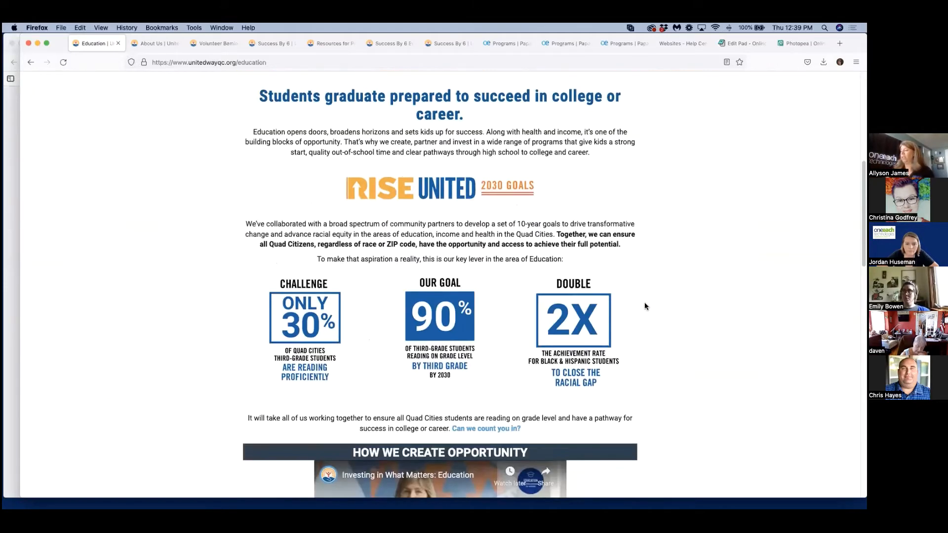
pyautogui.scroll(-7, 644, 306)
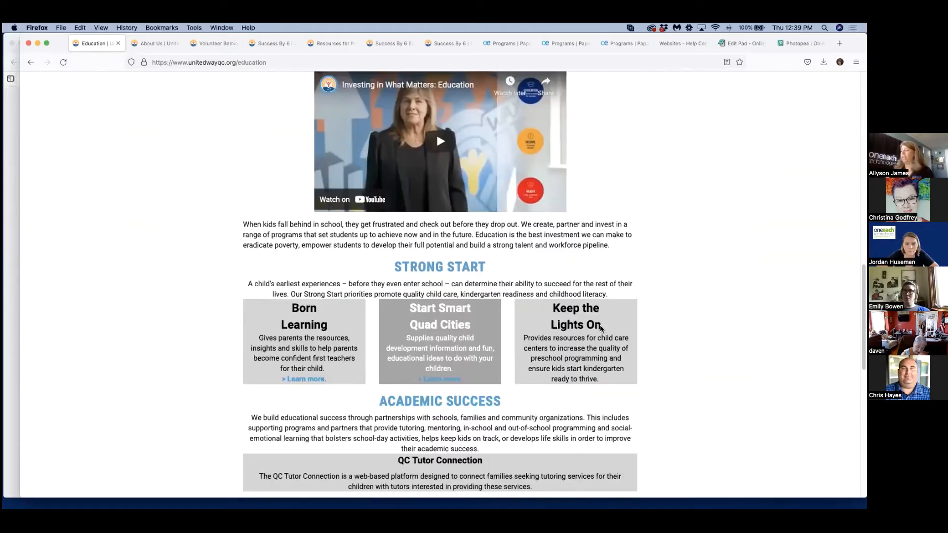
pyautogui.scroll(-10, 695, 350)
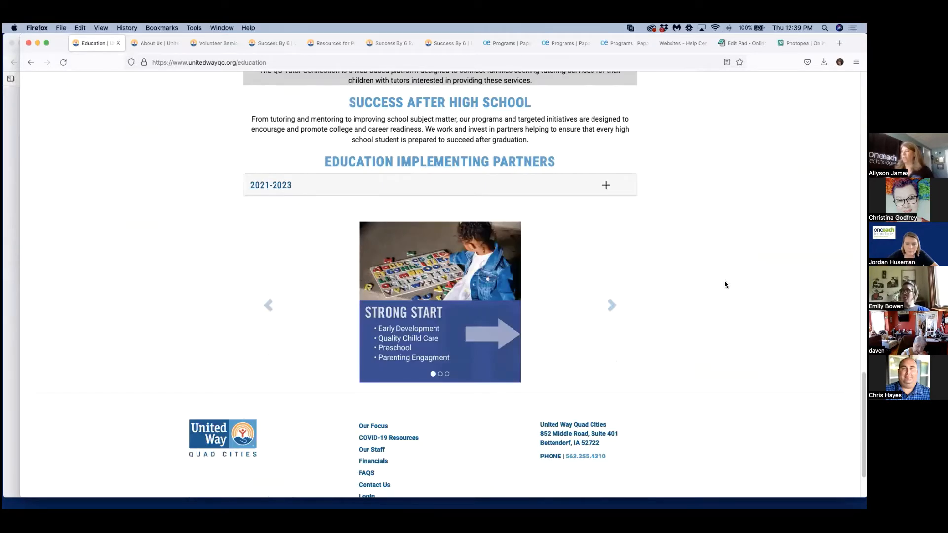
pyautogui.scroll(5, 725, 281)
pyautogui.scroll(15, 725, 283)
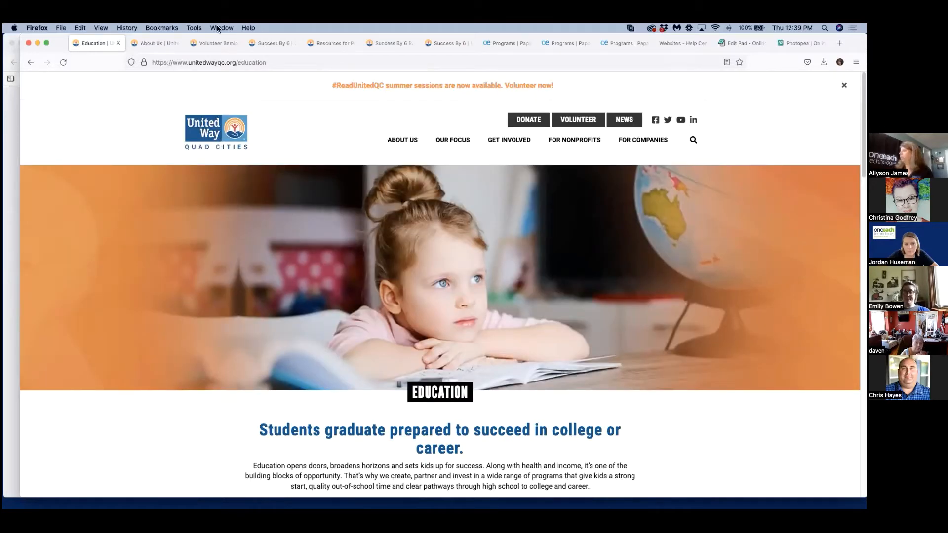
# Switch to the United Way of Grant County About Us page and review its address, video, mission and core values.
pyautogui.click(158, 43)
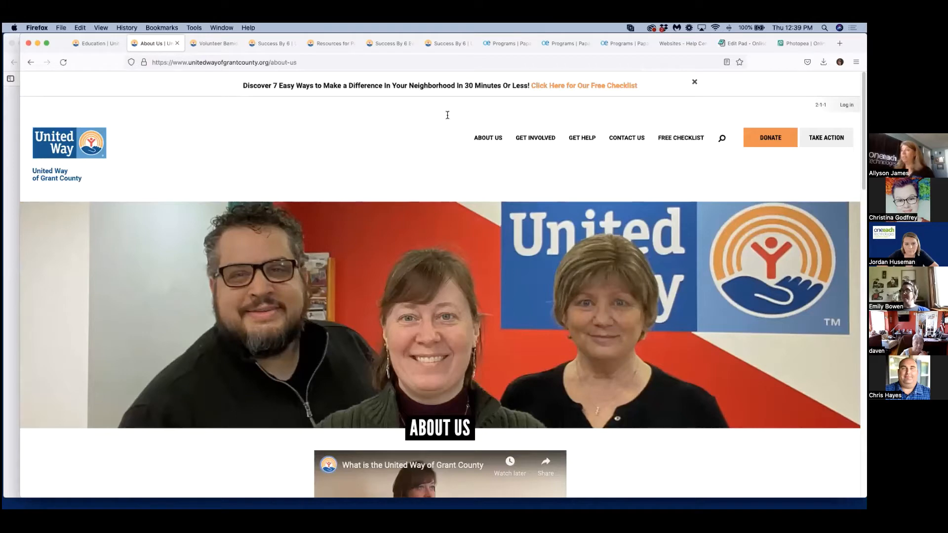
pyautogui.moveTo(297, 62); pyautogui.dragTo(268, 62)
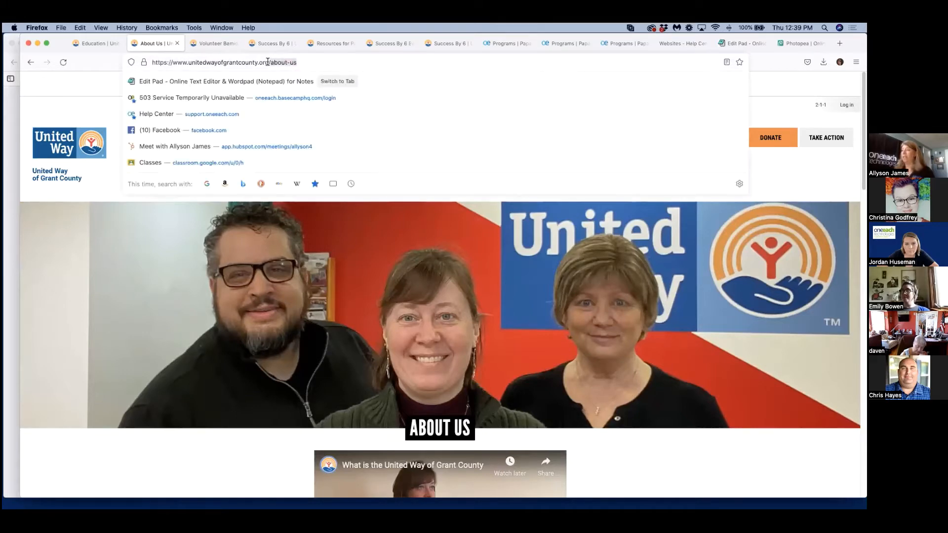
pyautogui.click(88, 69)
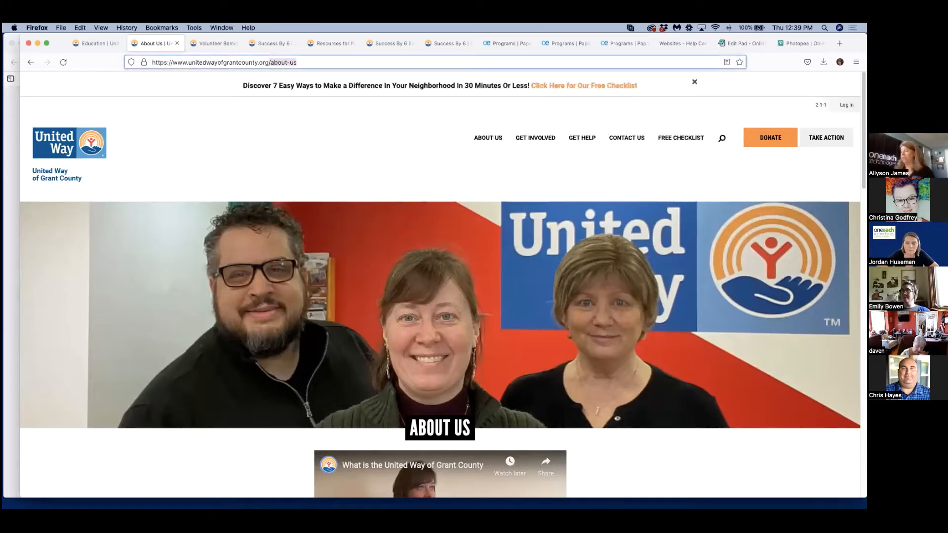
pyautogui.scroll(-7, 440, 284)
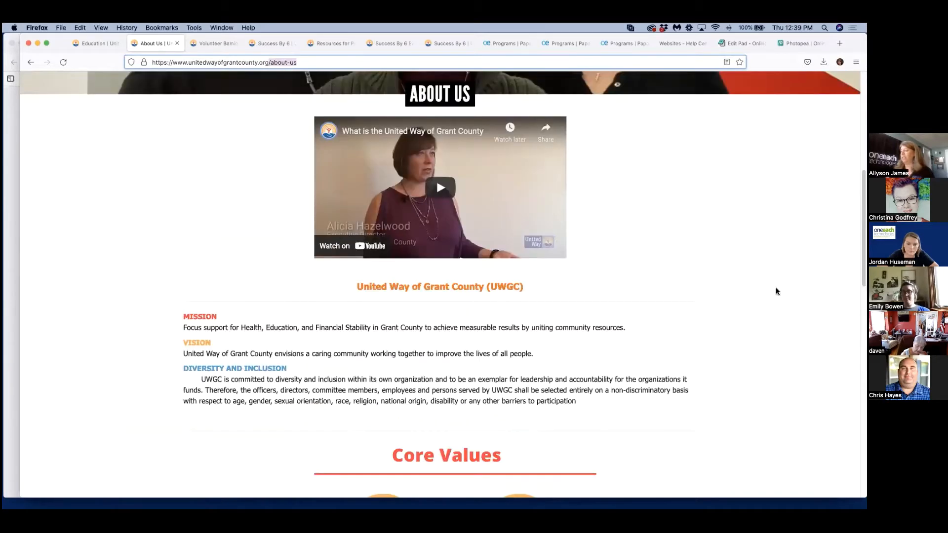
pyautogui.scroll(-5, 776, 291)
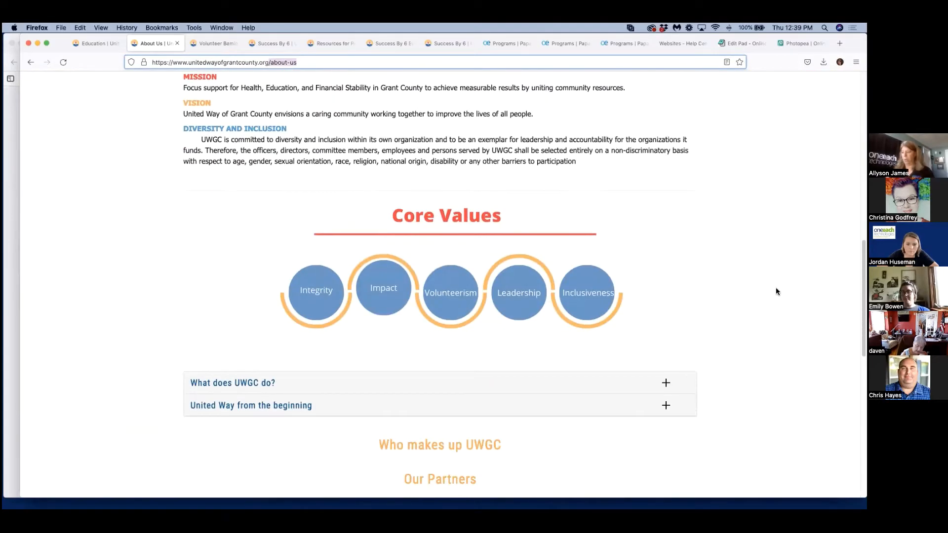
# Expand and collapse the "What does UWGC do?" accordion entry and examine the "Who makes up UWGC" carousel and the tabbed content below.
pyautogui.scroll(-3, 775, 288)
pyautogui.click(673, 230)
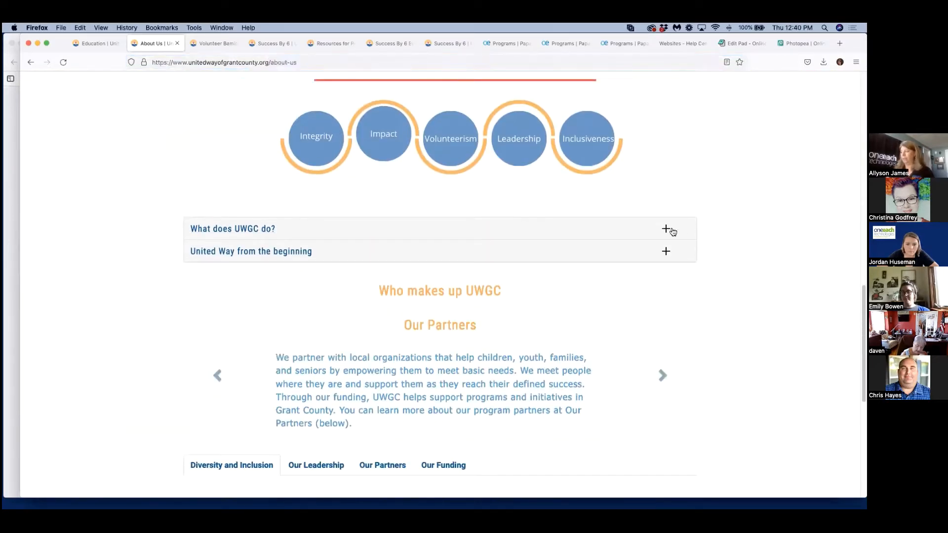
pyautogui.click(664, 229)
pyautogui.scroll(-1, 765, 311)
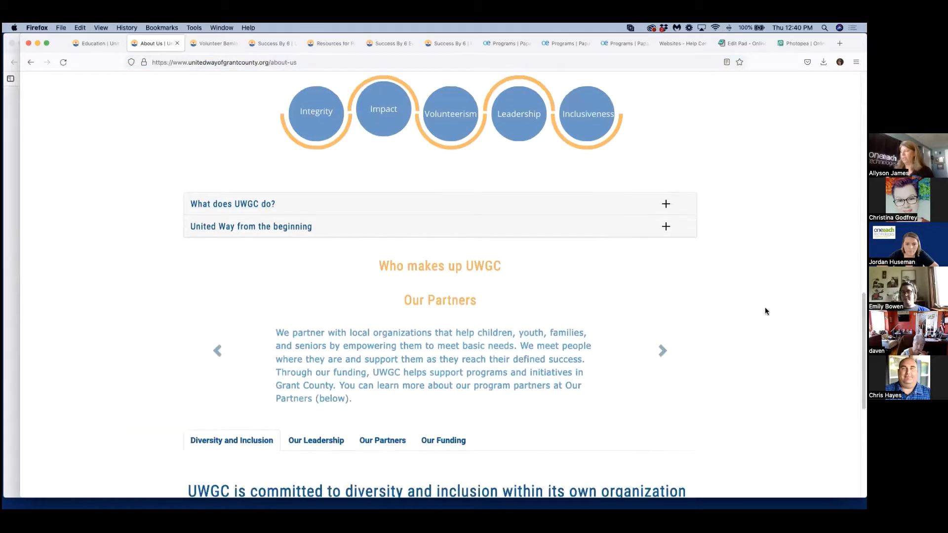
pyautogui.scroll(-1, 765, 311)
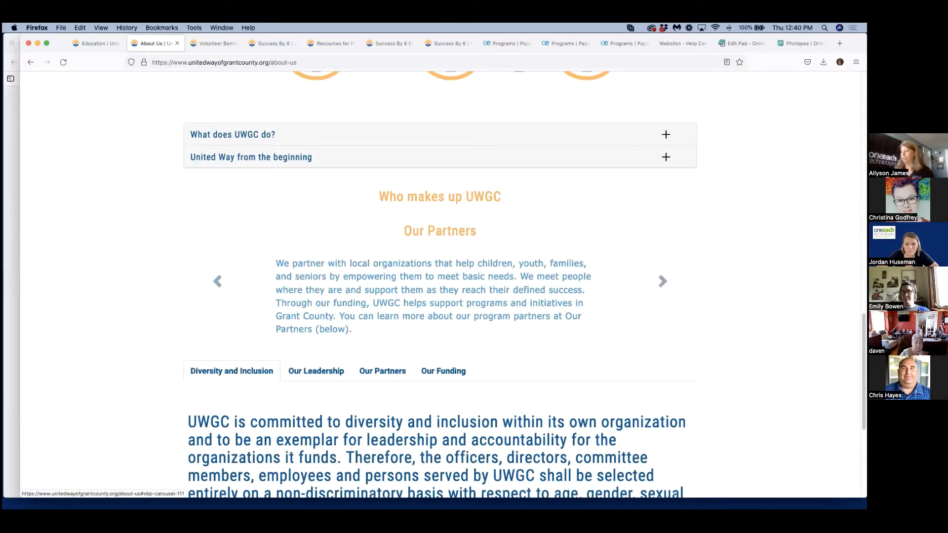
pyautogui.scroll(-3, 345, 267)
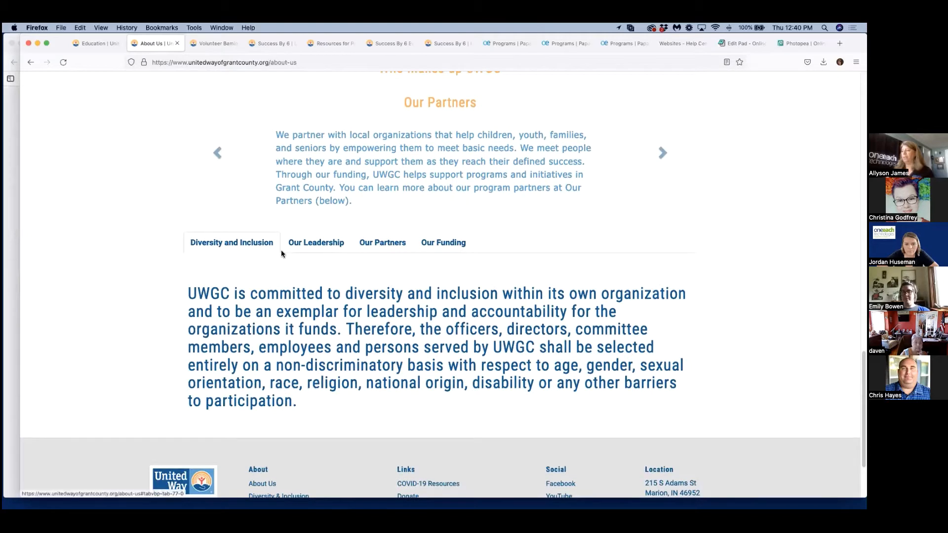
# View the Our Leadership and Our Partners content on the Grant County page and return to its beginning.
pyautogui.click(323, 250)
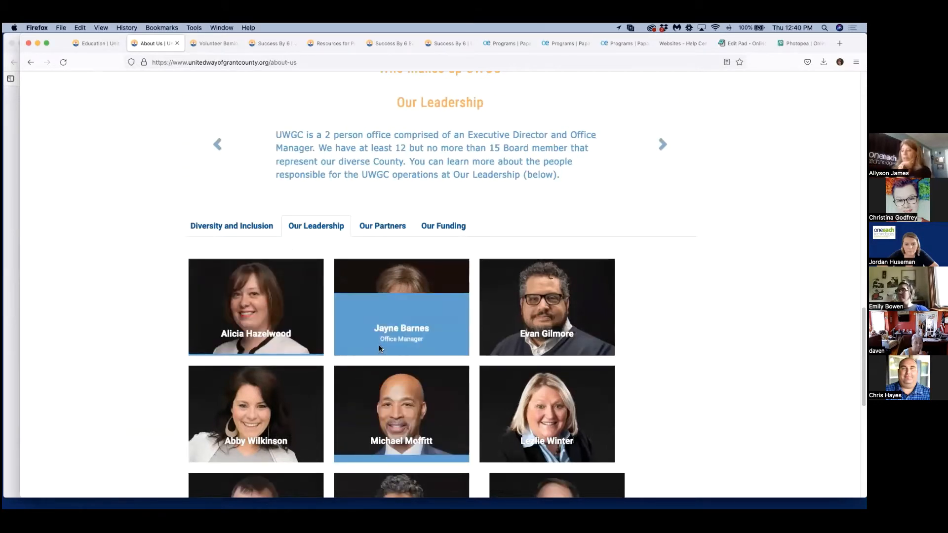
pyautogui.click(380, 226)
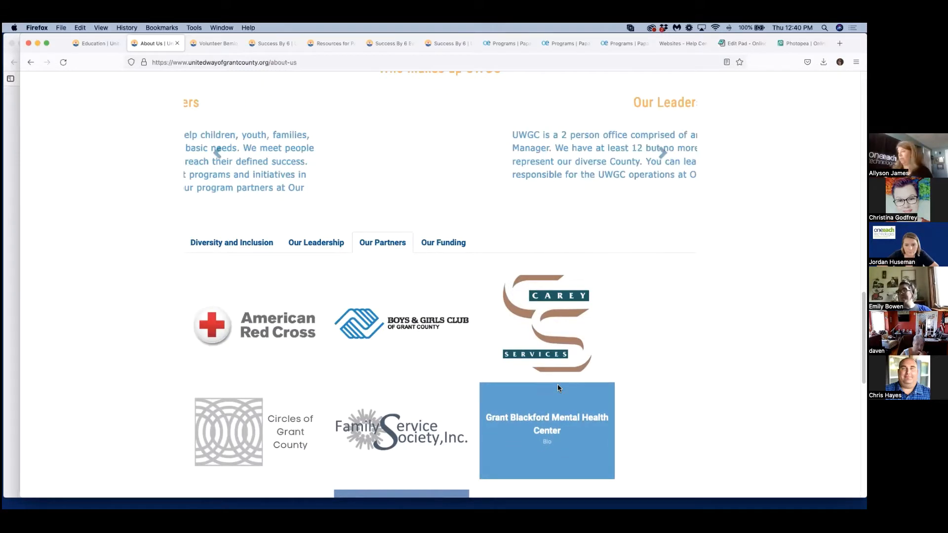
pyautogui.scroll(3, 440, 291)
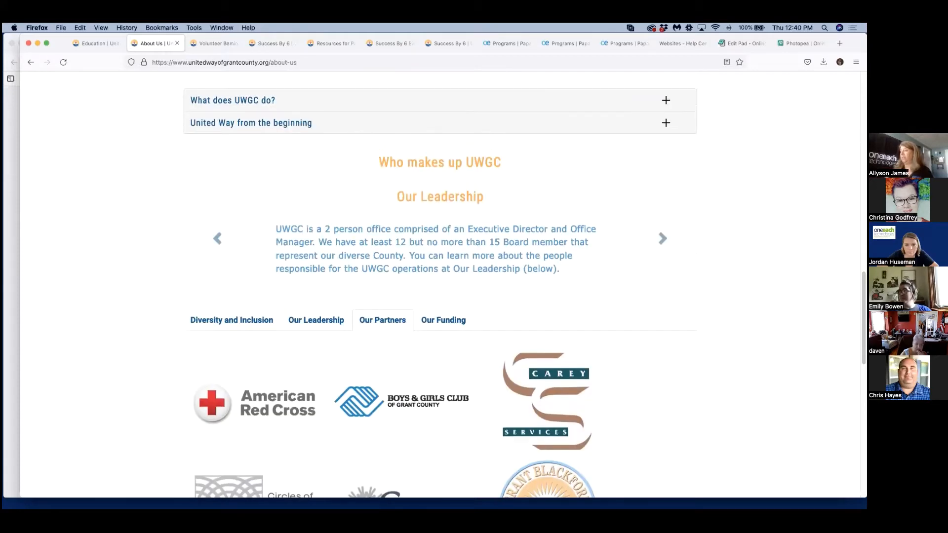
pyautogui.scroll(5, 439, 292)
pyautogui.scroll(15, 437, 325)
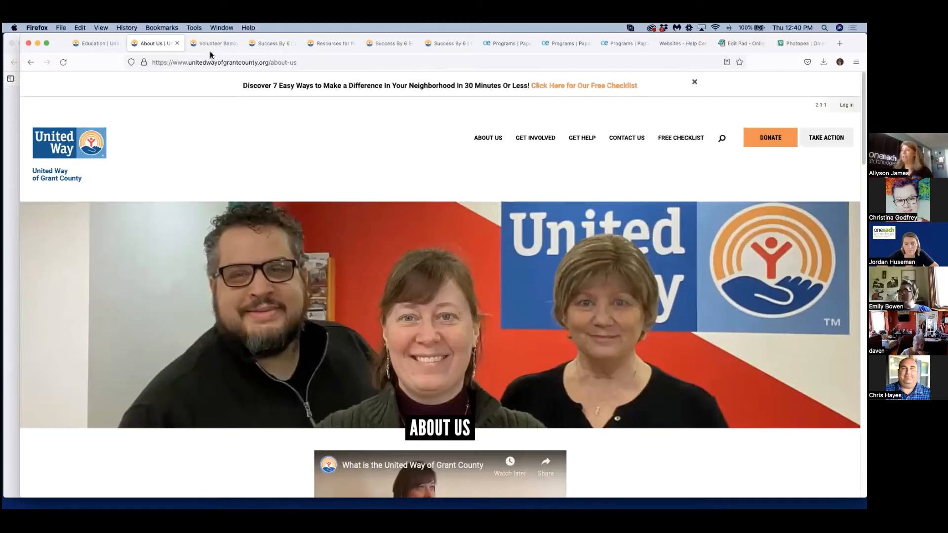
# Switch to the Volunteer Bemidji page, review its banner, carousel and colored link boxes, and open Volunteer Opportunities.
pyautogui.click(211, 42)
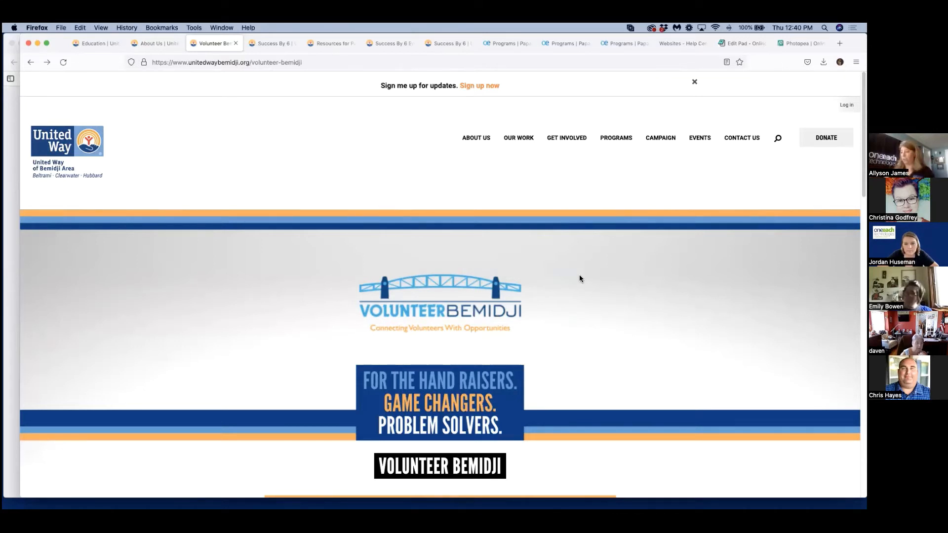
pyautogui.scroll(-3, 674, 267)
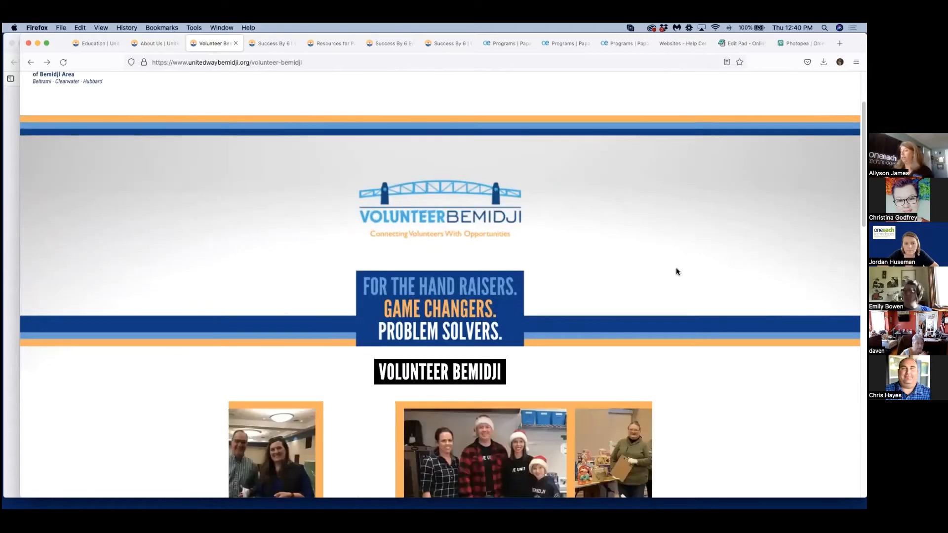
pyautogui.scroll(-2, 719, 287)
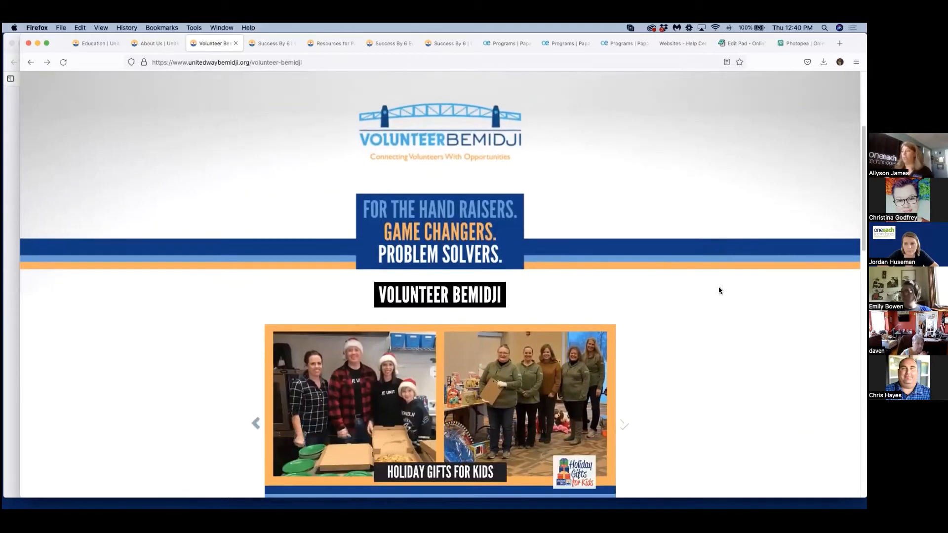
pyautogui.scroll(-4, 719, 287)
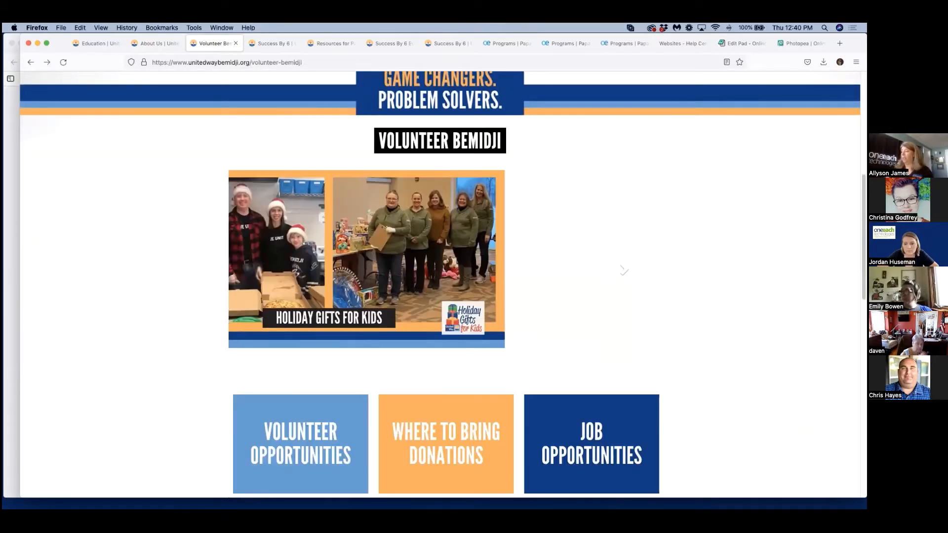
pyautogui.scroll(-1, 718, 291)
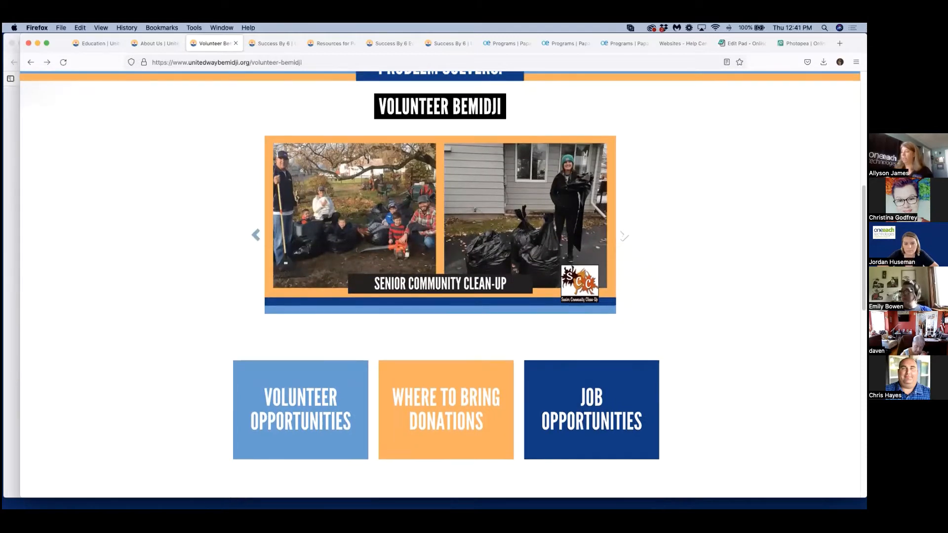
pyautogui.scroll(-5, 732, 379)
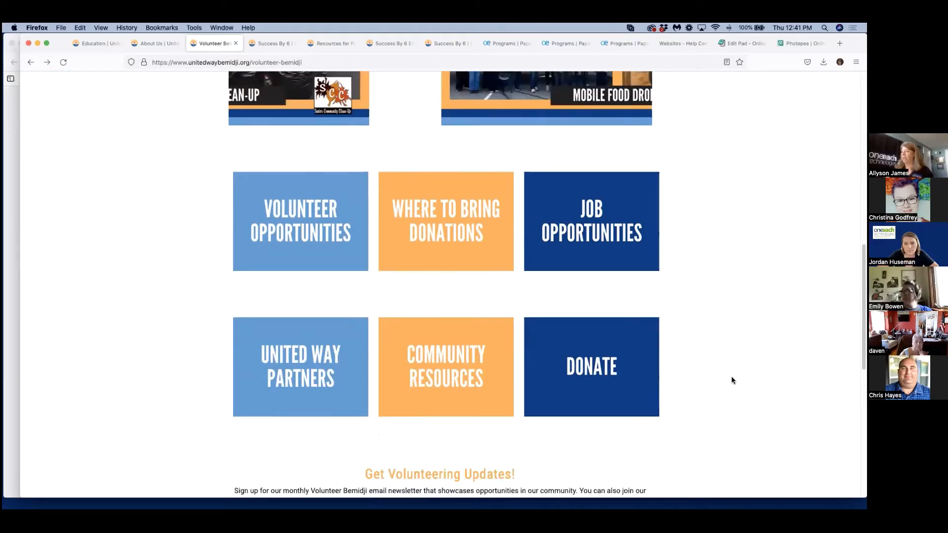
pyautogui.click(286, 218)
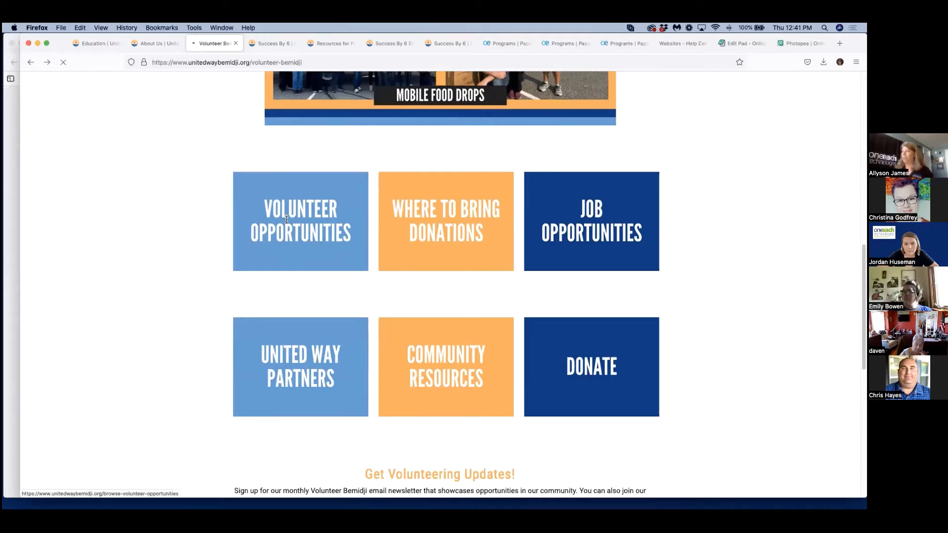
# Look through the Browse Volunteer Opportunities accordion, expanding and collapsing the Beltrami County Historical Society entry, and return to the page's beginning.
pyautogui.scroll(-5, 755, 448)
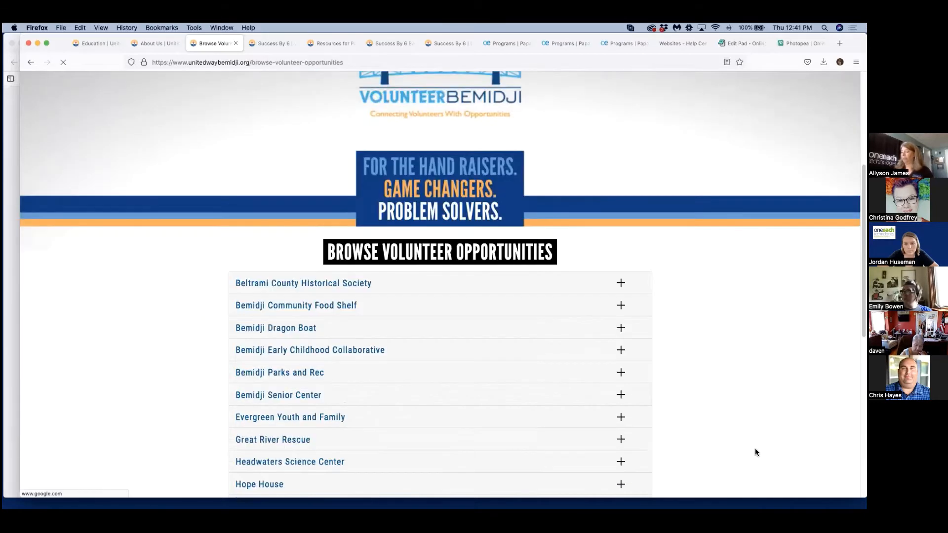
pyautogui.scroll(-2, 754, 448)
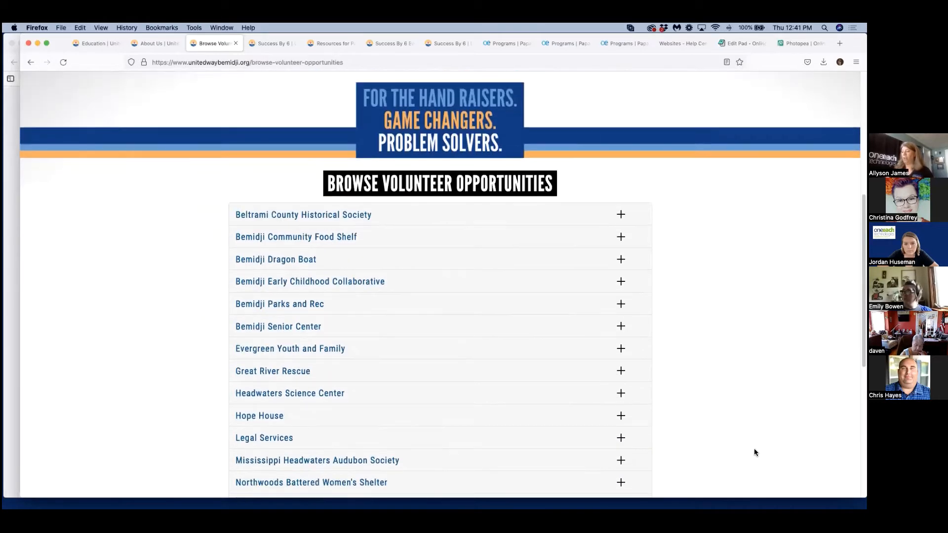
pyautogui.click(621, 215)
pyautogui.click(620, 215)
pyautogui.scroll(-5, 695, 293)
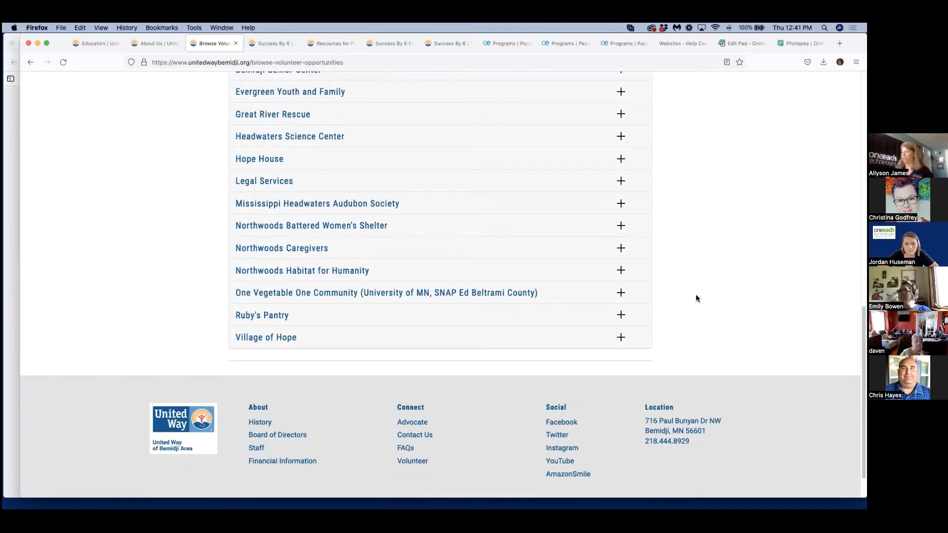
pyautogui.scroll(10, 696, 297)
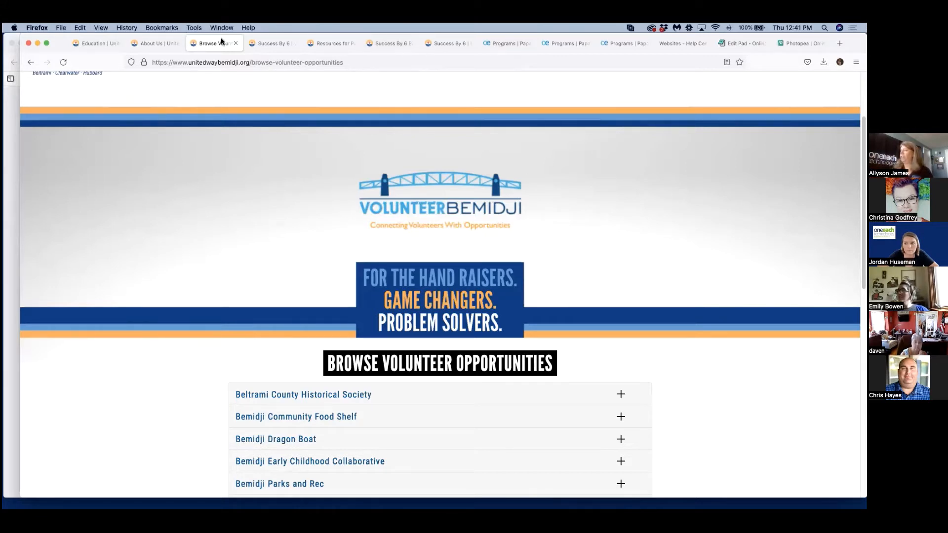
# Switch to the St. Croix Valley Success By 6 page (success-6) and review its banner, priorities text, embedded video and link buttons.
pyautogui.click(267, 43)
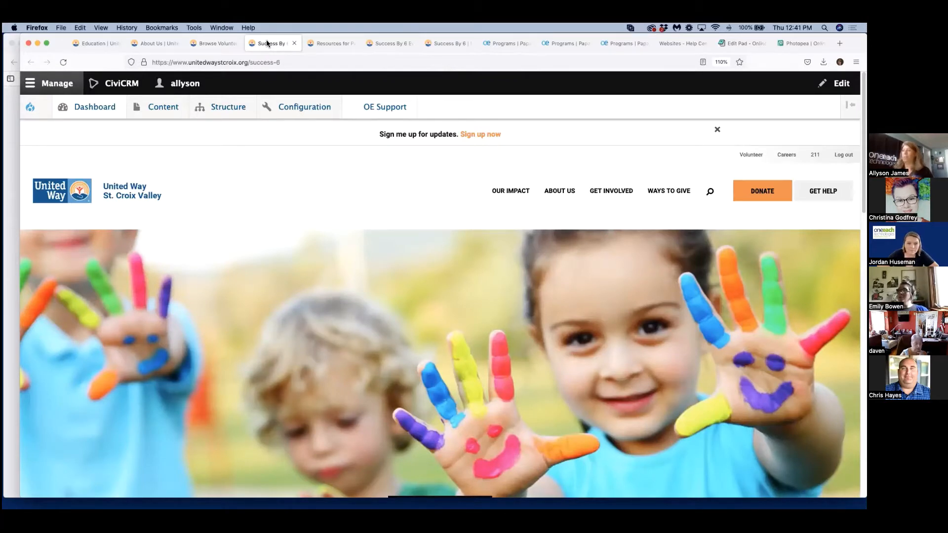
pyautogui.moveTo(311, 99)
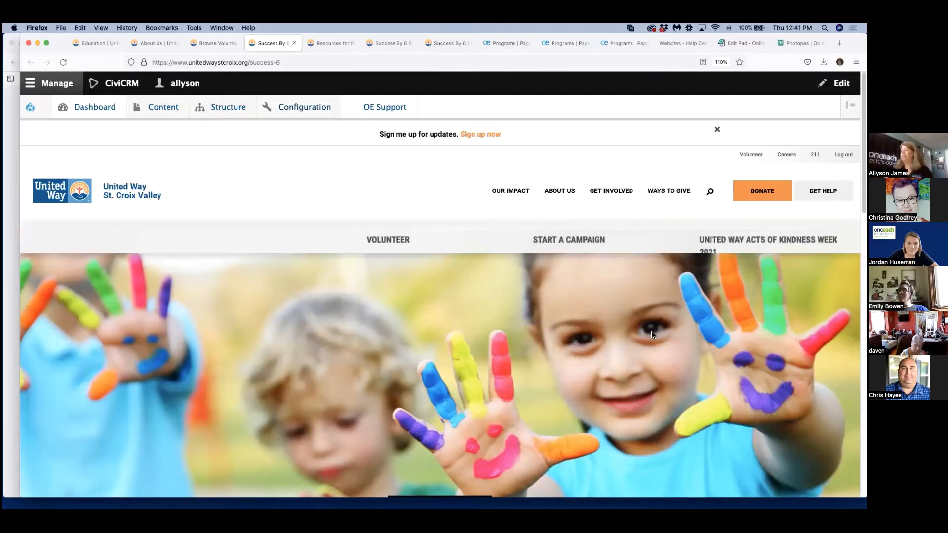
pyautogui.scroll(-3, 652, 335)
pyautogui.scroll(2, 652, 334)
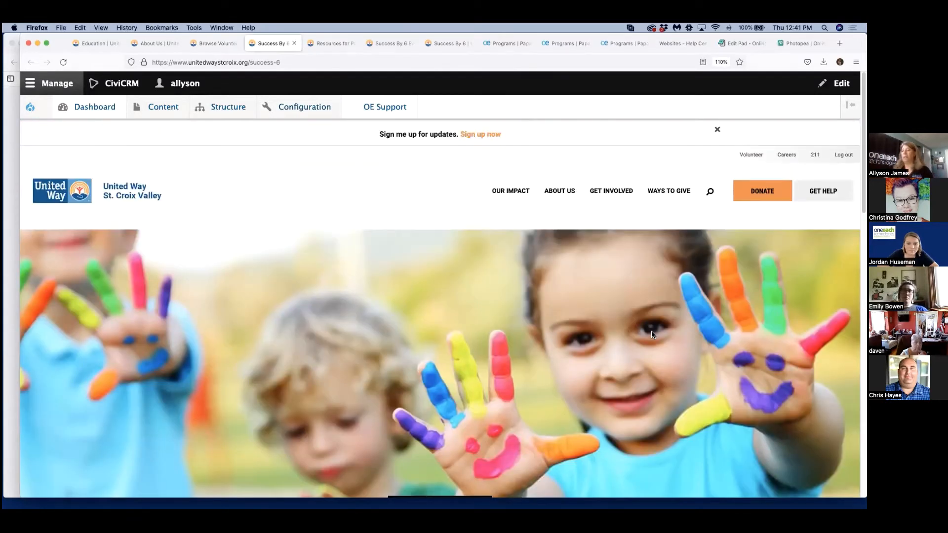
pyautogui.scroll(-5, 652, 334)
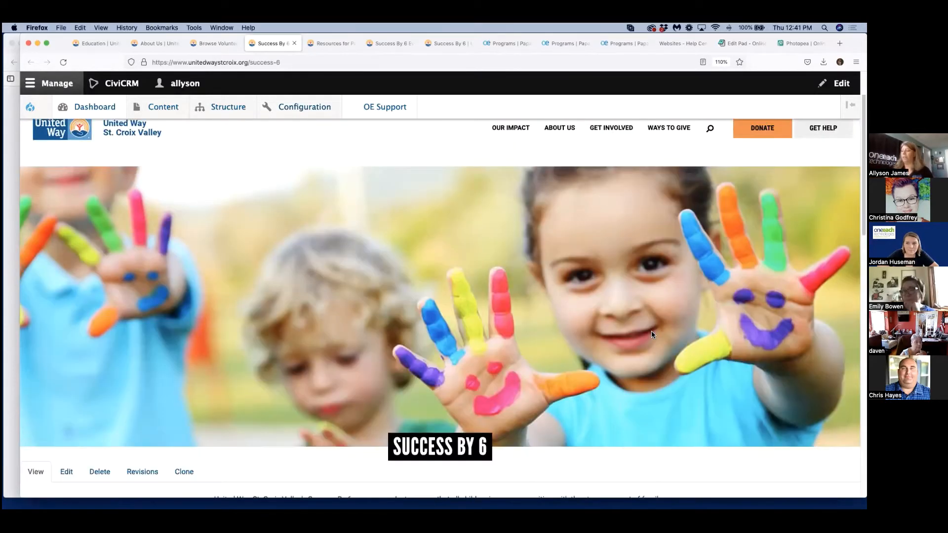
pyautogui.scroll(-5, 651, 334)
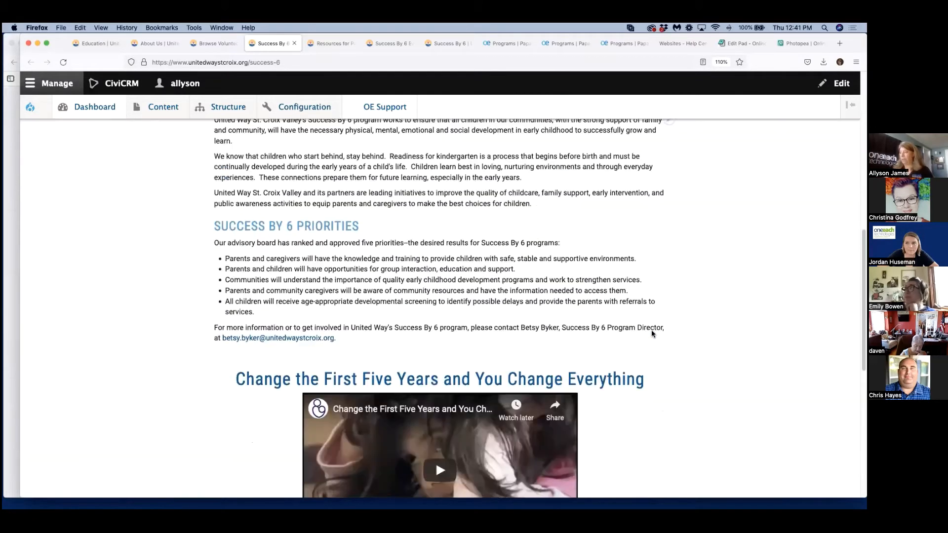
pyautogui.scroll(-3, 651, 335)
pyautogui.scroll(6, 652, 335)
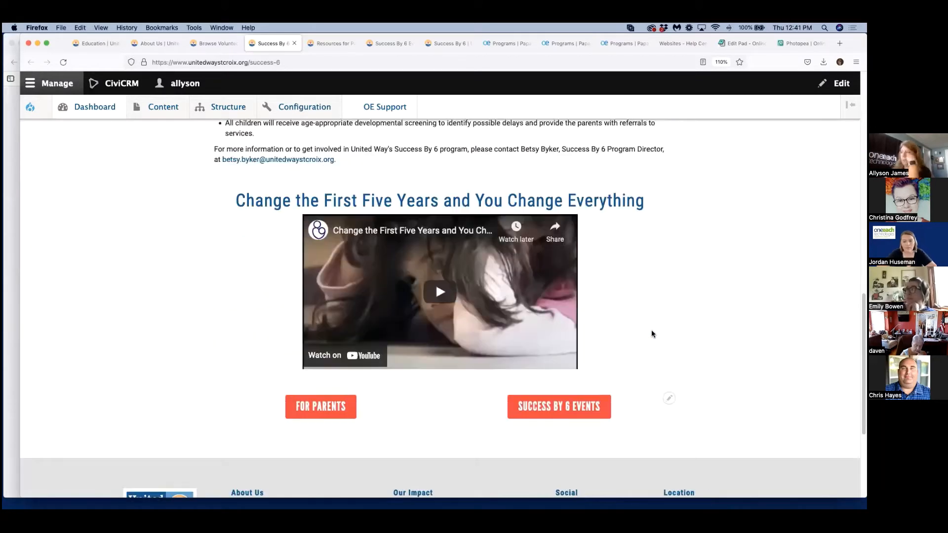
pyautogui.scroll(5, 651, 330)
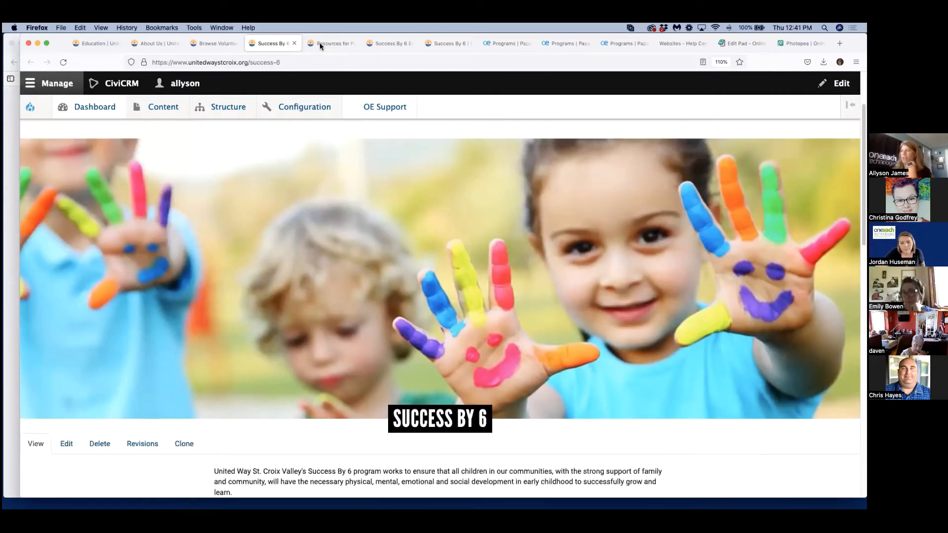
# Review the Resources for Parents page and the Success By 6 Events page of the St. Croix Valley site.
pyautogui.click(319, 42)
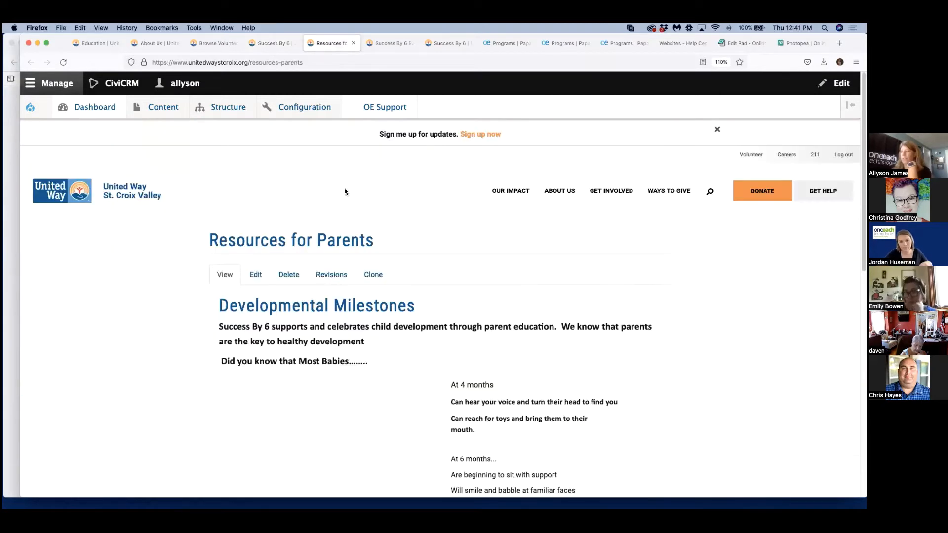
pyautogui.scroll(-3, 380, 249)
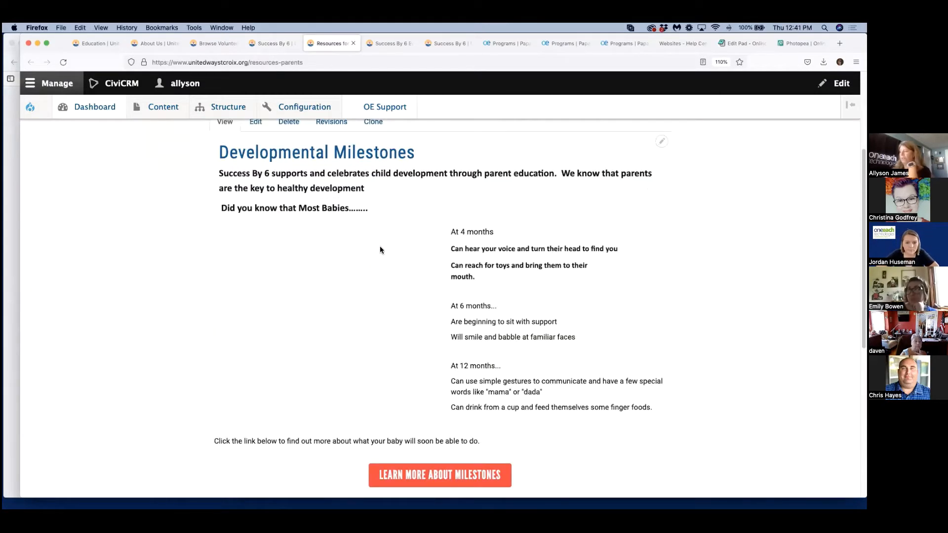
pyautogui.scroll(-3, 380, 249)
pyautogui.click(376, 45)
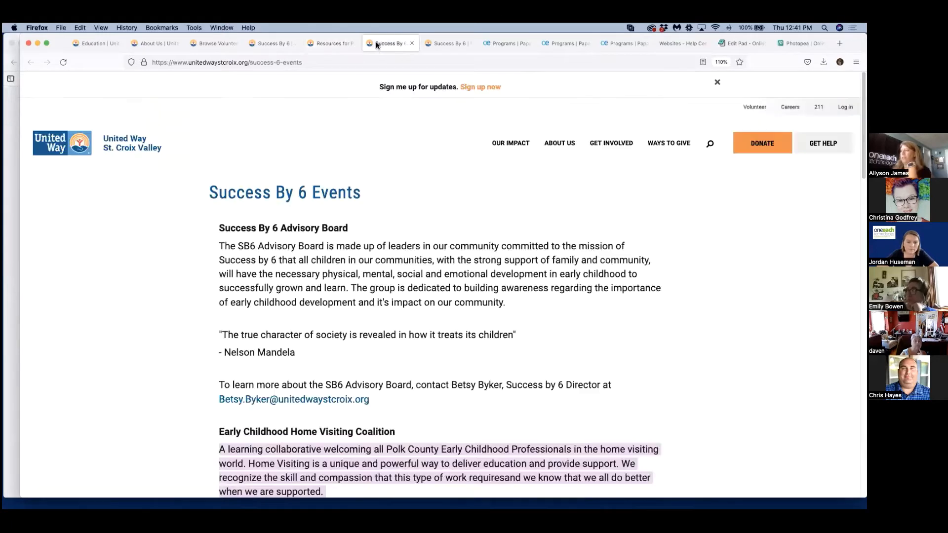
pyautogui.scroll(-5, 418, 233)
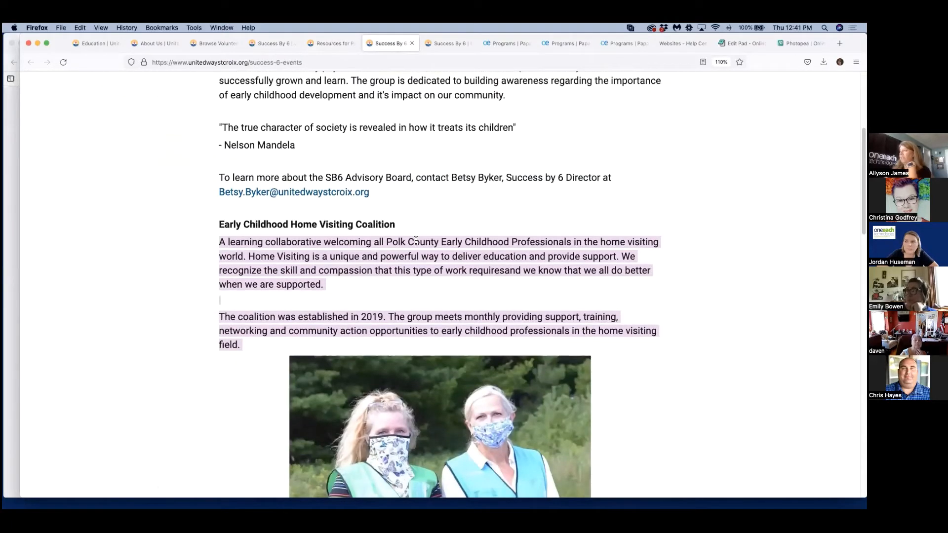
pyautogui.scroll(5, 416, 240)
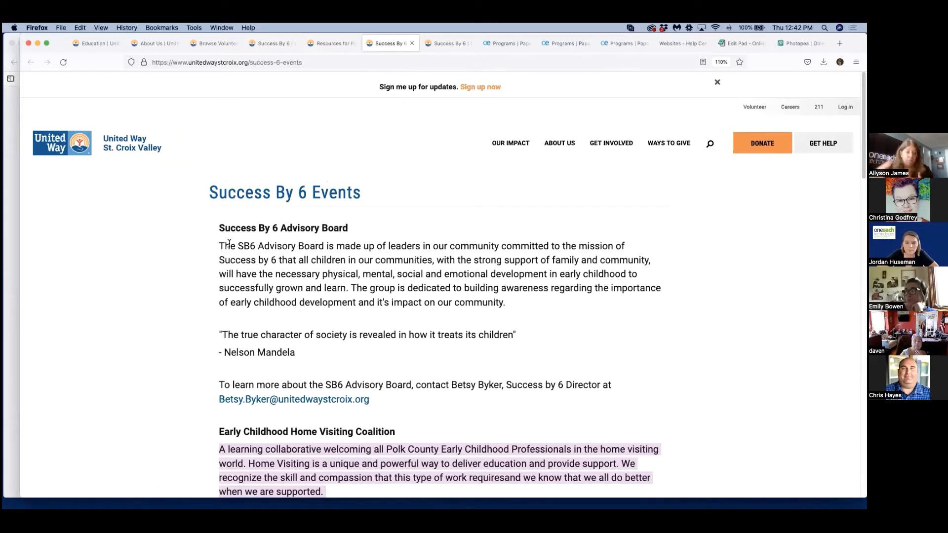
# Switch to the other Success By 6 page (success-6-0) and review its banner, grey text column, video and tabbed section.
pyautogui.click(453, 44)
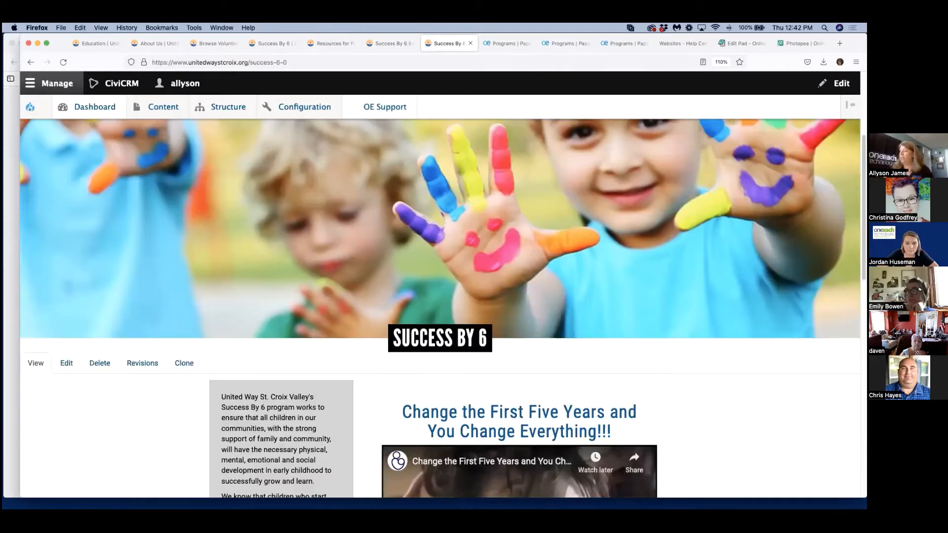
pyautogui.scroll(3, 443, 308)
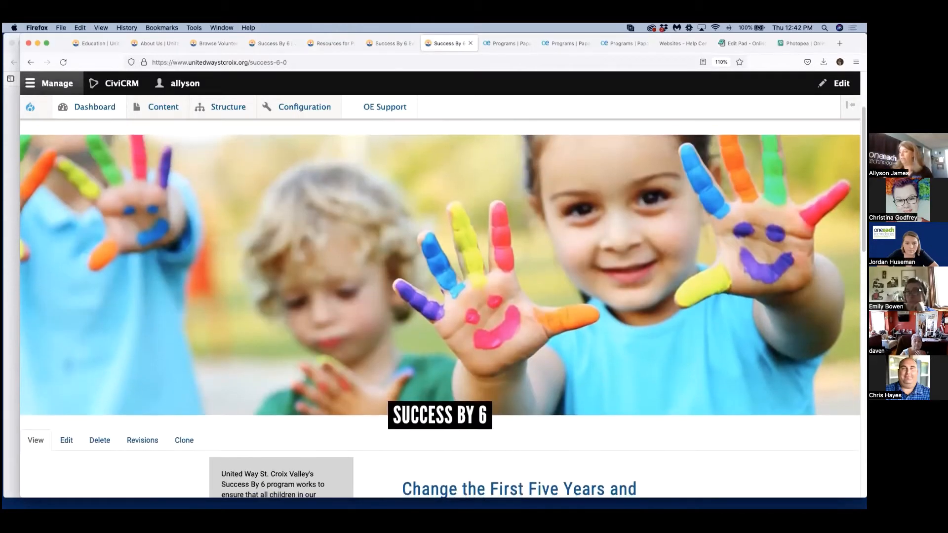
pyautogui.scroll(-6, 515, 300)
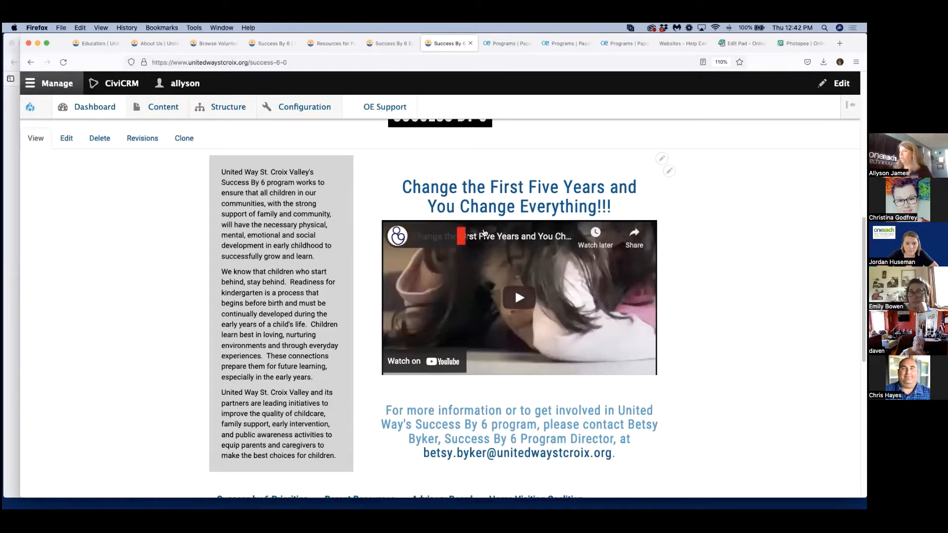
pyautogui.scroll(-1, 407, 356)
pyautogui.scroll(-3, 701, 420)
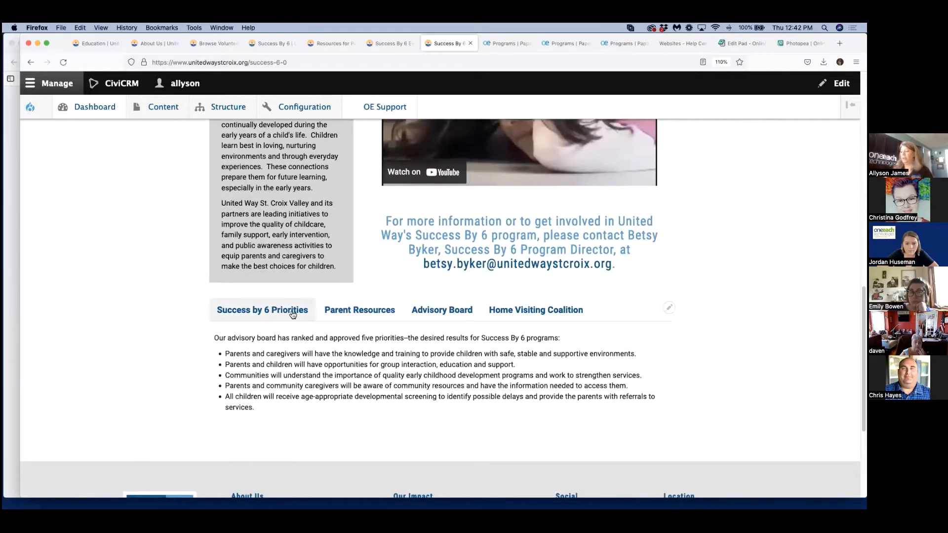
# Show the Parent Resources, Advisory Board and Home Visiting Coalition content in the tabbed section.
pyautogui.click(360, 310)
pyautogui.click(431, 316)
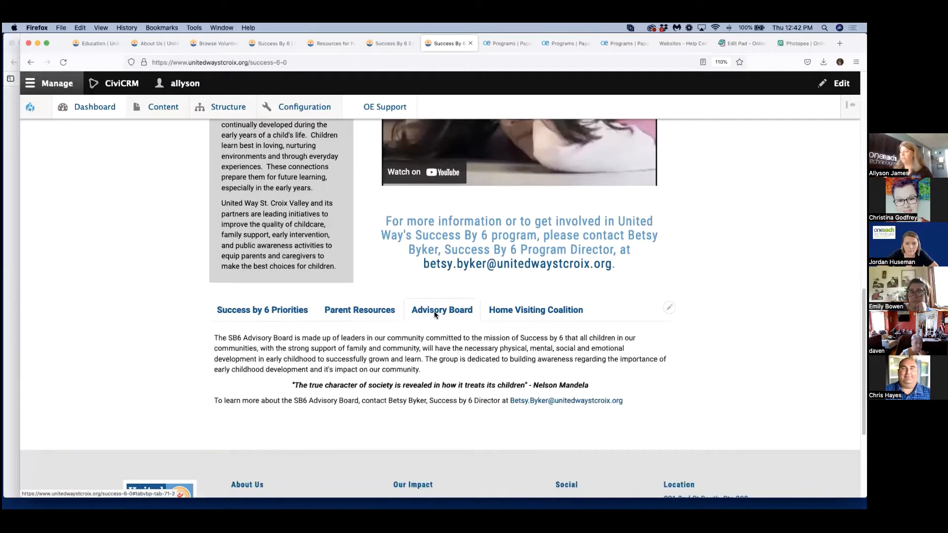
pyautogui.click(522, 313)
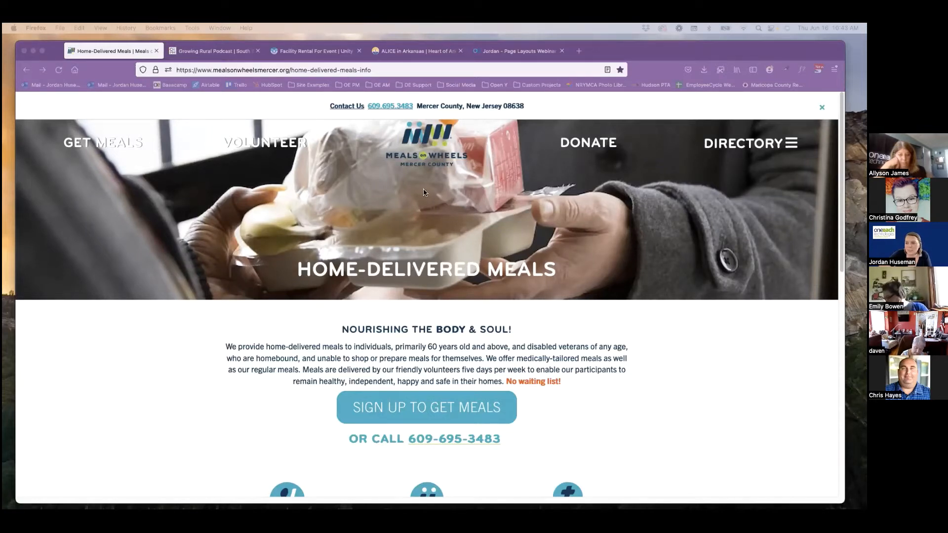
# Review the Home-Delivered Meals page's introduction, sign-up button, service icons and accordion list.
pyautogui.scroll(-2, 415, 205)
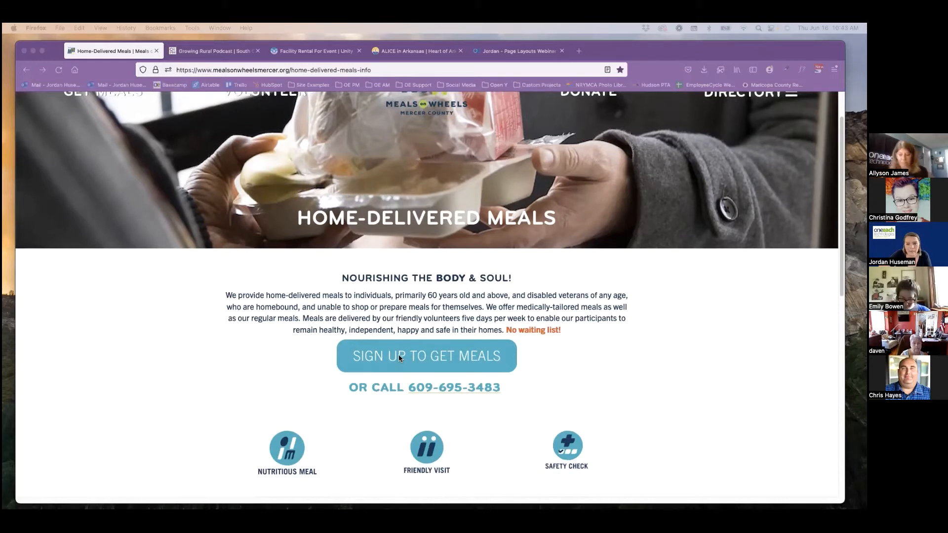
pyautogui.scroll(-5, 388, 343)
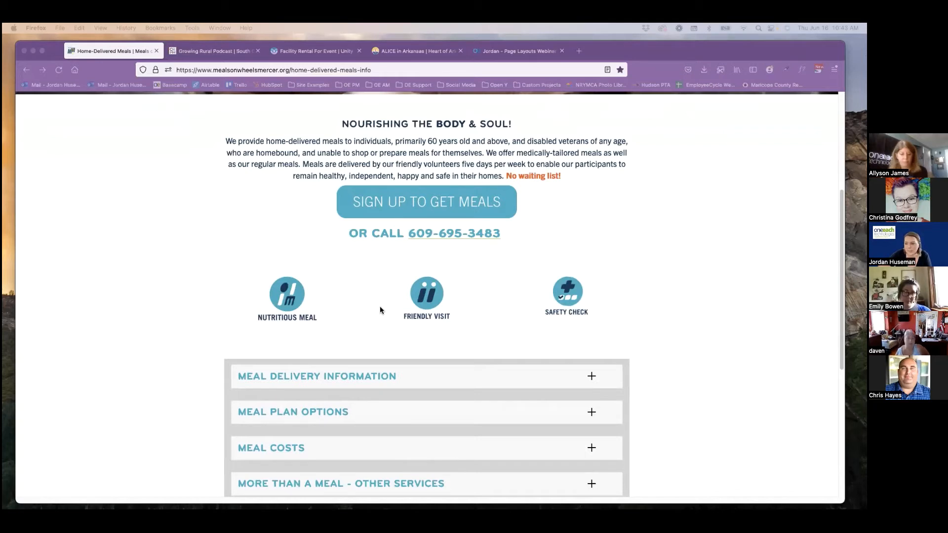
pyautogui.scroll(-3, 380, 310)
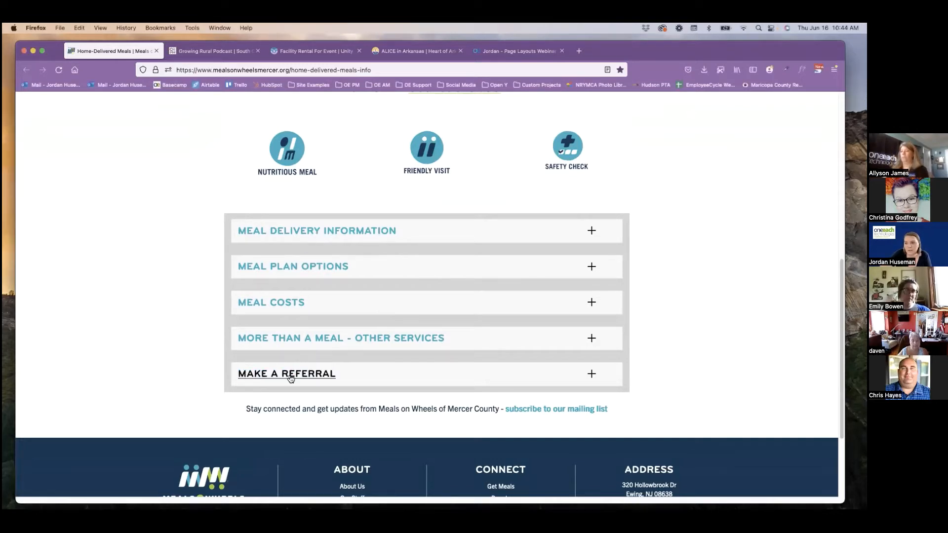
# Expand the Meal Costs, Meal Plan Options and Meal Delivery Information accordion entries to view them, and collapse them all again.
pyautogui.click(284, 305)
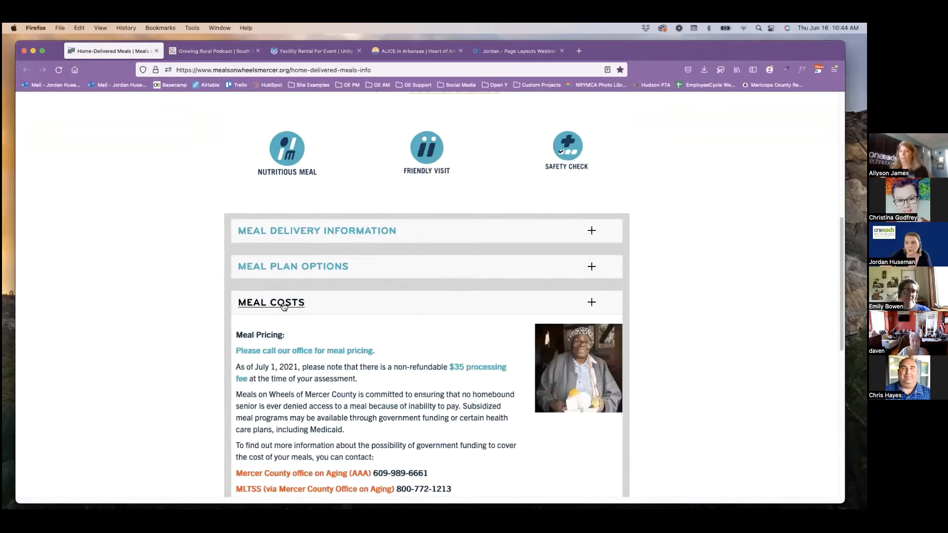
pyautogui.click(284, 269)
pyautogui.click(289, 235)
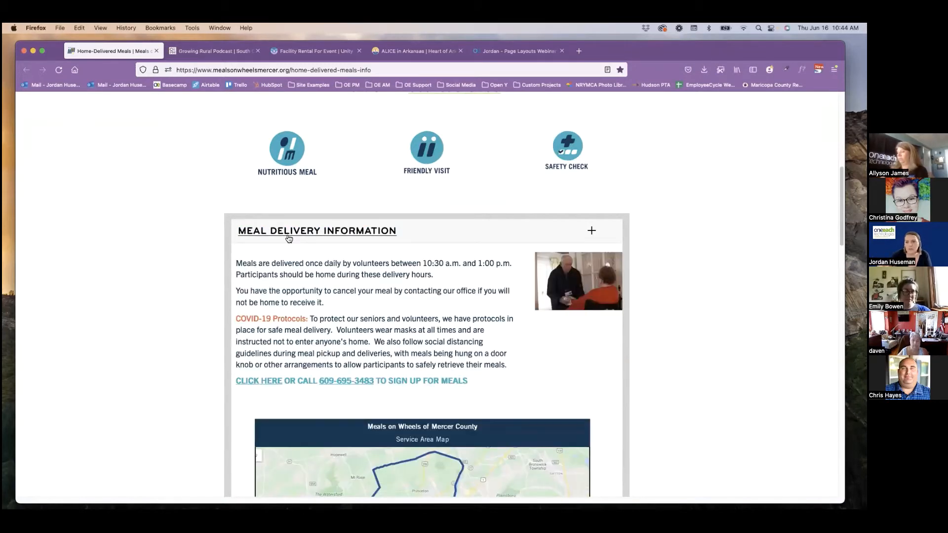
pyautogui.click(287, 236)
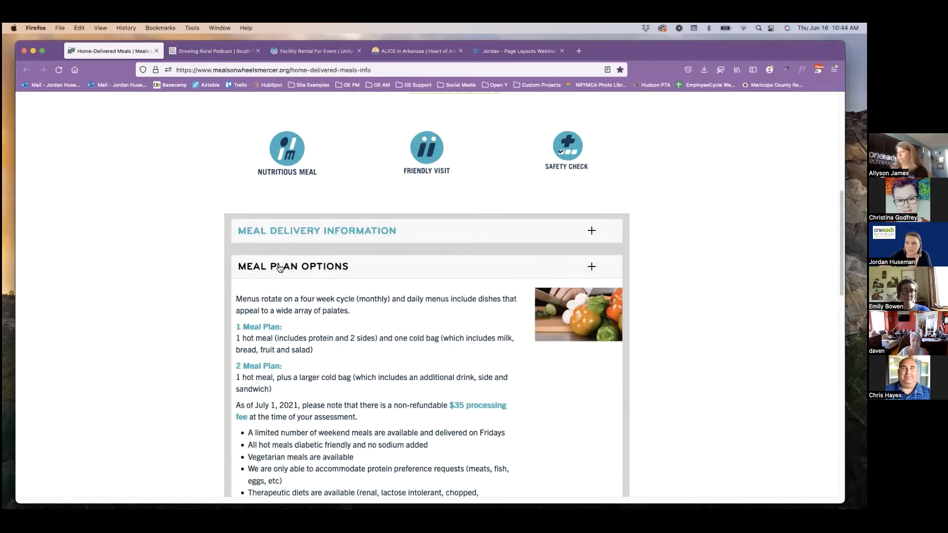
pyautogui.click(280, 267)
pyautogui.click(272, 302)
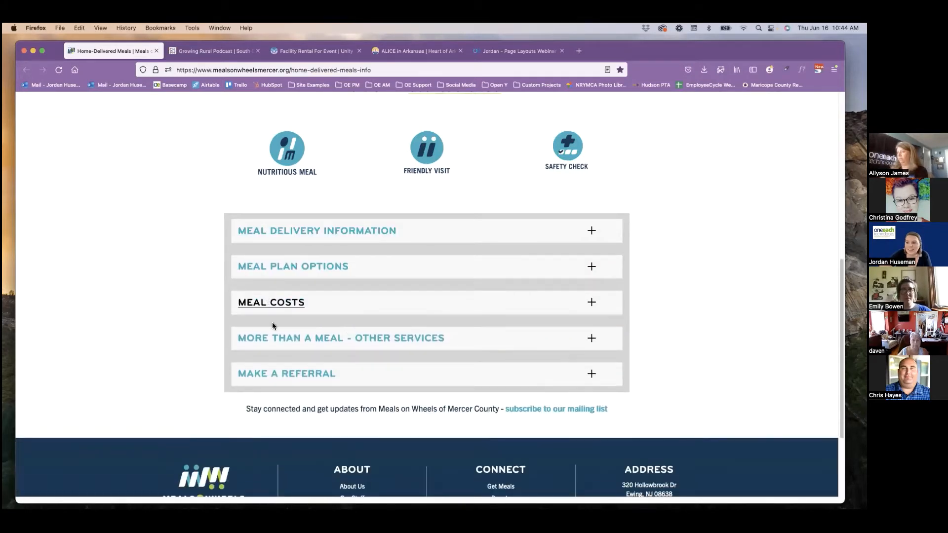
# Expand the Make a Referral entry, examine its eligibility list and referral link, and return to the page's banner.
pyautogui.click(273, 373)
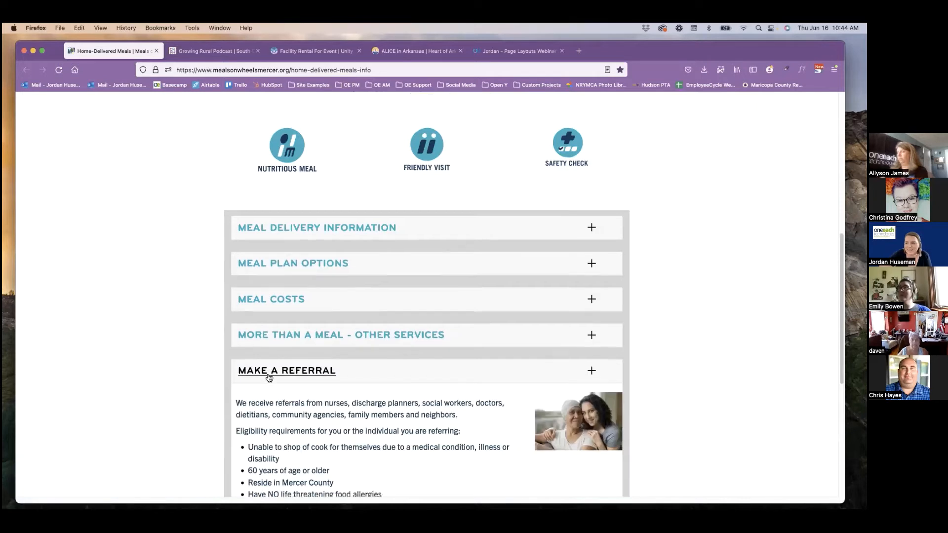
pyautogui.scroll(-3, 277, 376)
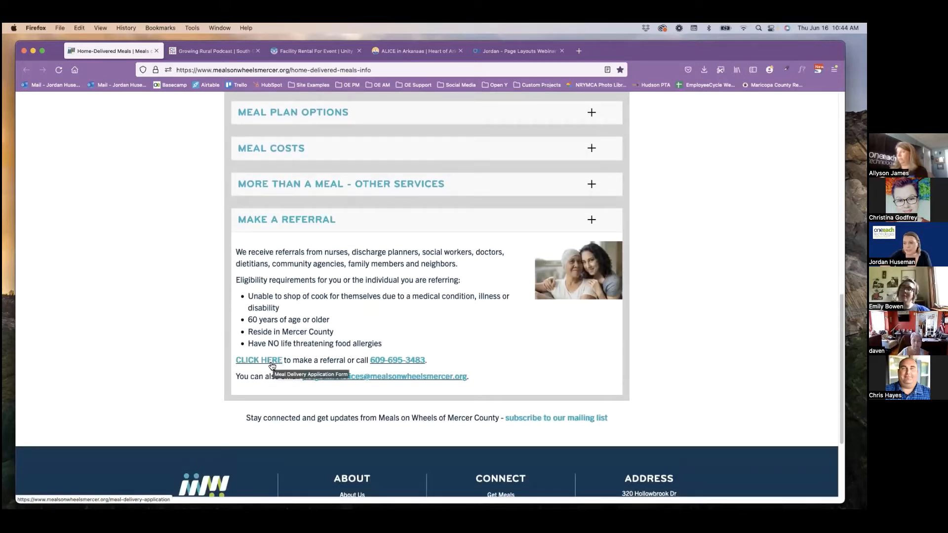
pyautogui.scroll(3, 272, 365)
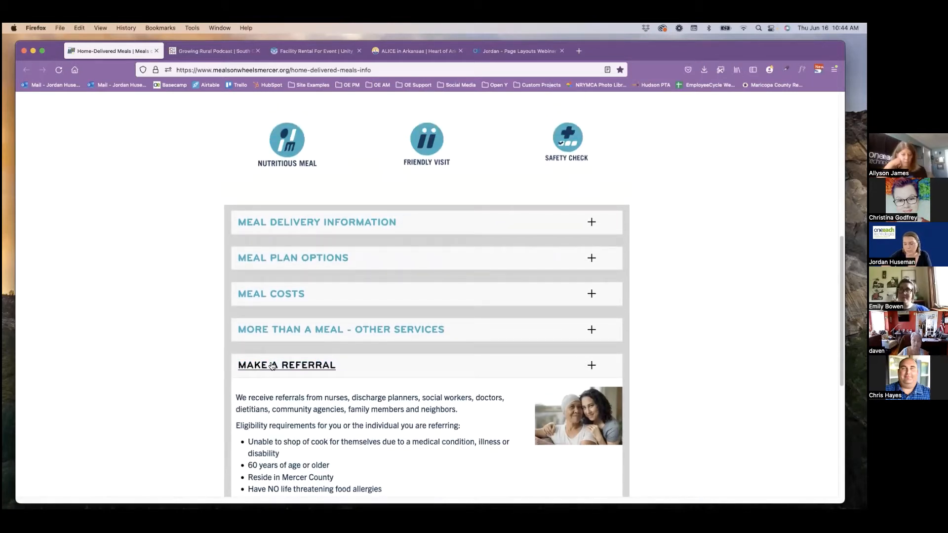
pyautogui.scroll(5, 271, 366)
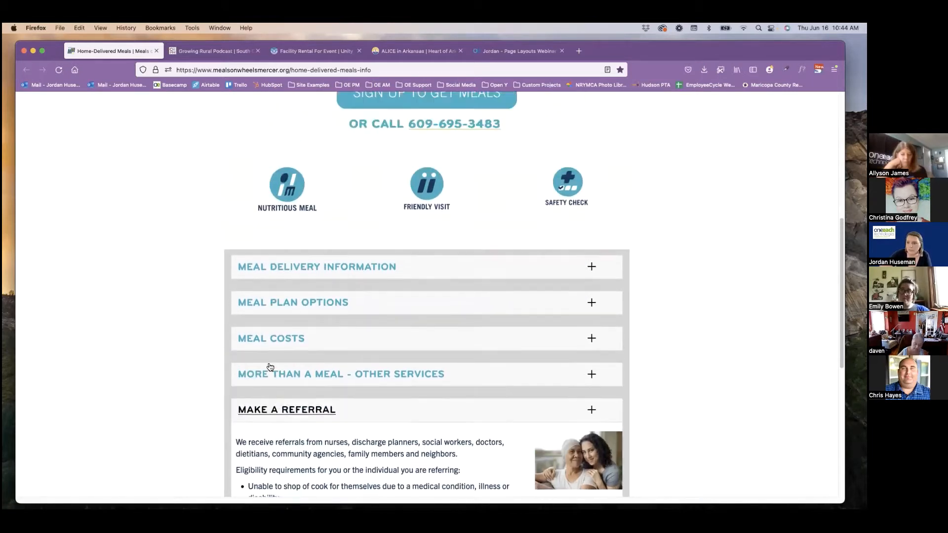
pyautogui.scroll(3, 269, 366)
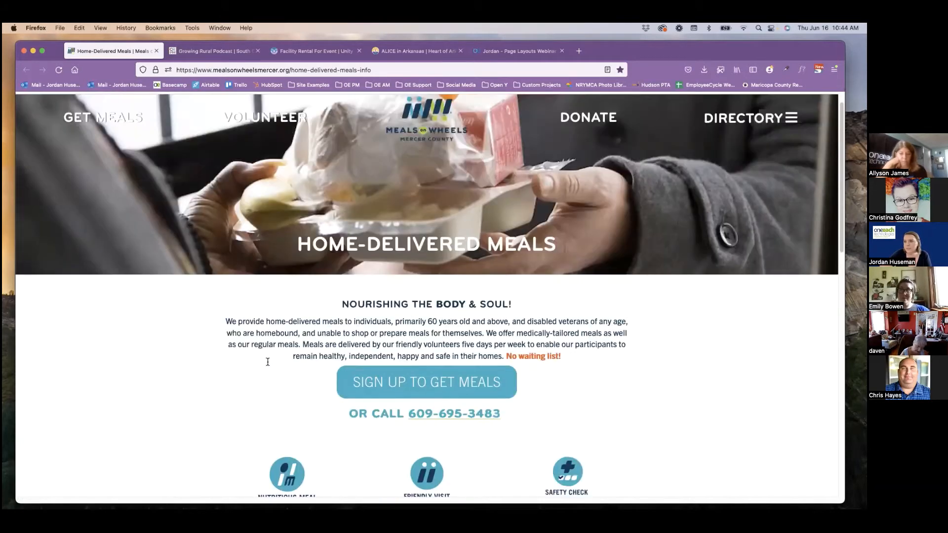
# Open the Growing Rural Podcast page and show the Season 2 and Season 1 episode lists in its tabbed section.
pyautogui.click(202, 52)
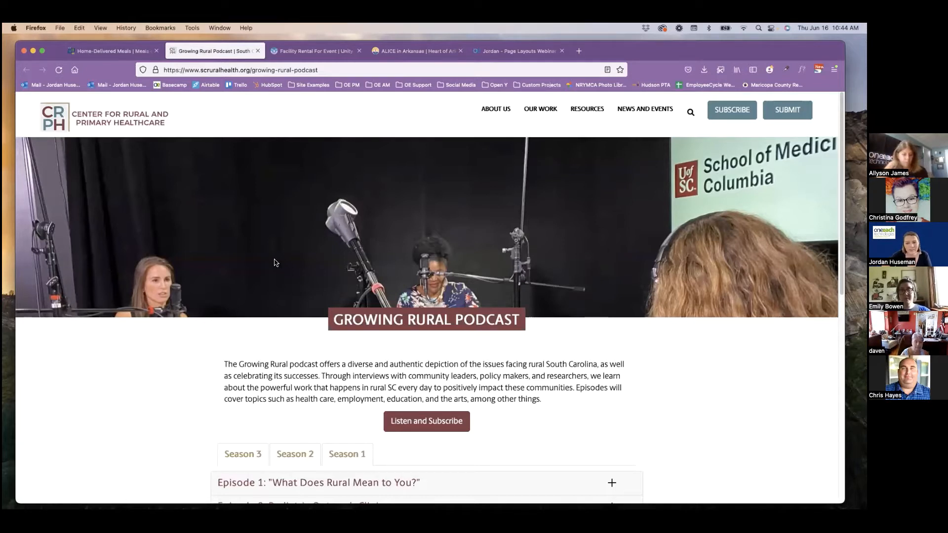
pyautogui.scroll(-5, 340, 303)
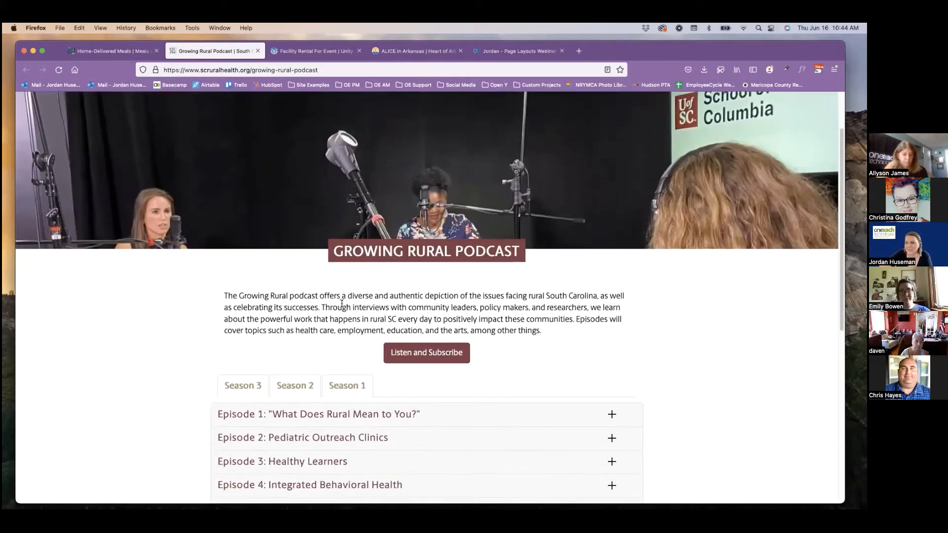
pyautogui.scroll(-1, 339, 306)
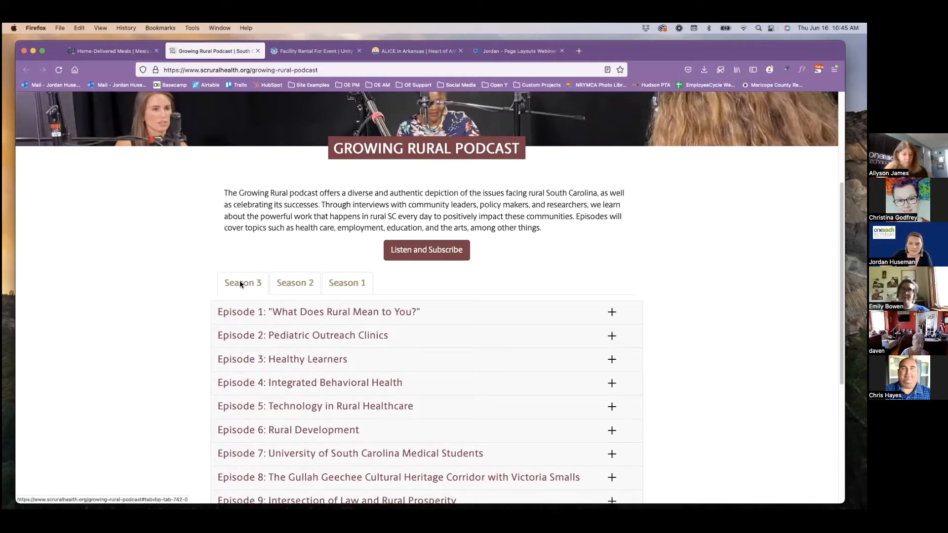
pyautogui.click(283, 282)
pyautogui.click(344, 283)
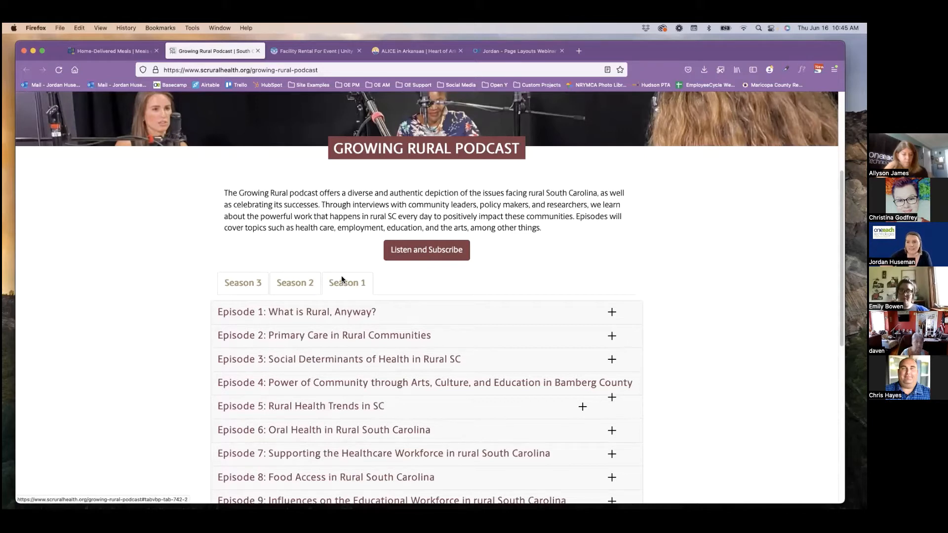
# Expand Season 1's Episode 2 and Episode 6 accordion entries to view their descriptions, and collapse both again.
pyautogui.click(286, 337)
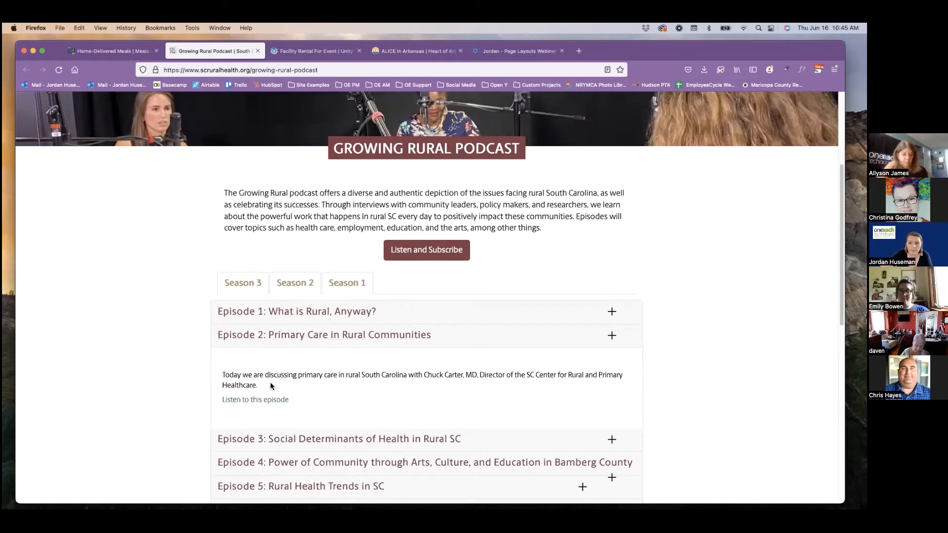
pyautogui.scroll(-3, 299, 369)
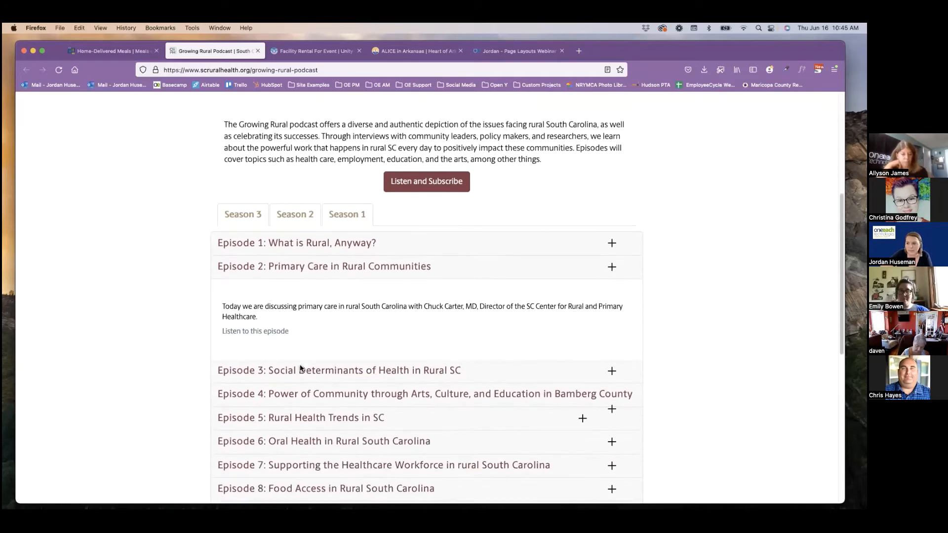
pyautogui.scroll(-2, 295, 362)
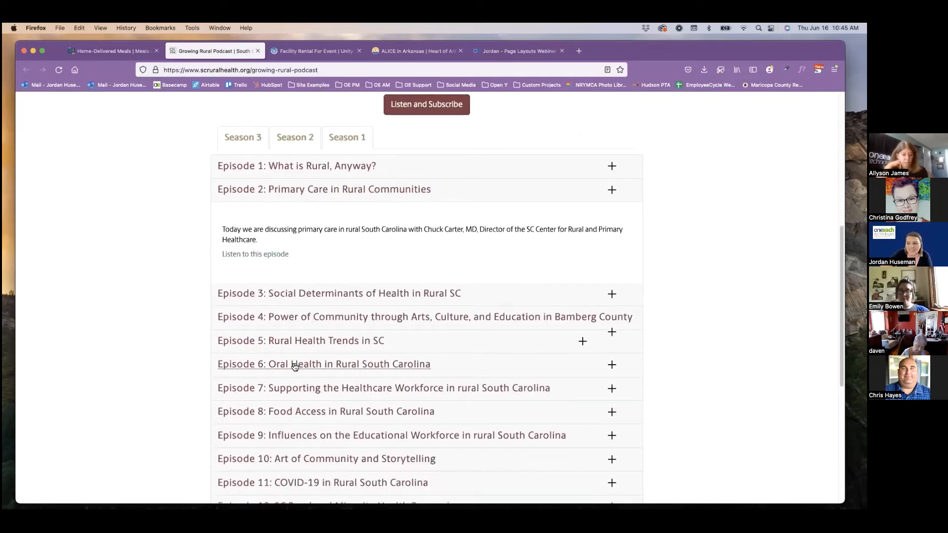
pyautogui.click(295, 365)
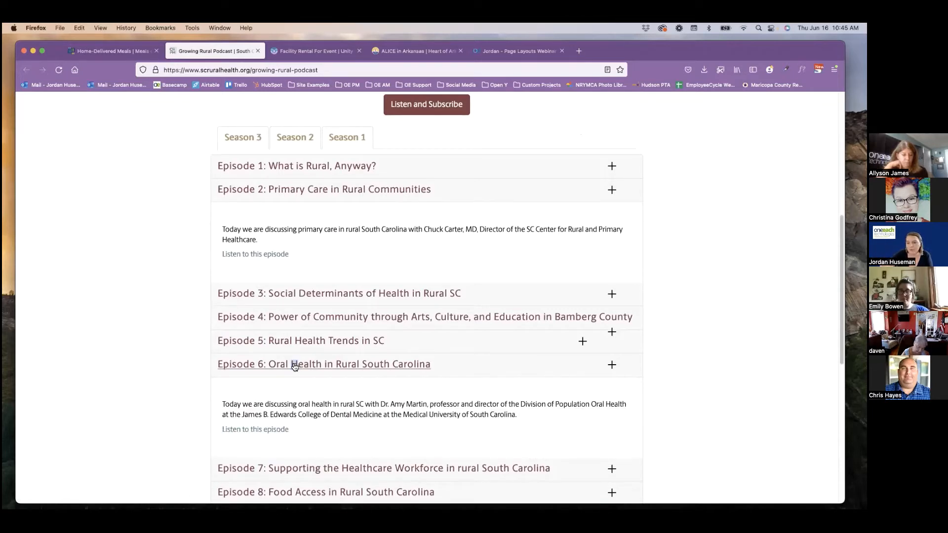
pyautogui.click(295, 364)
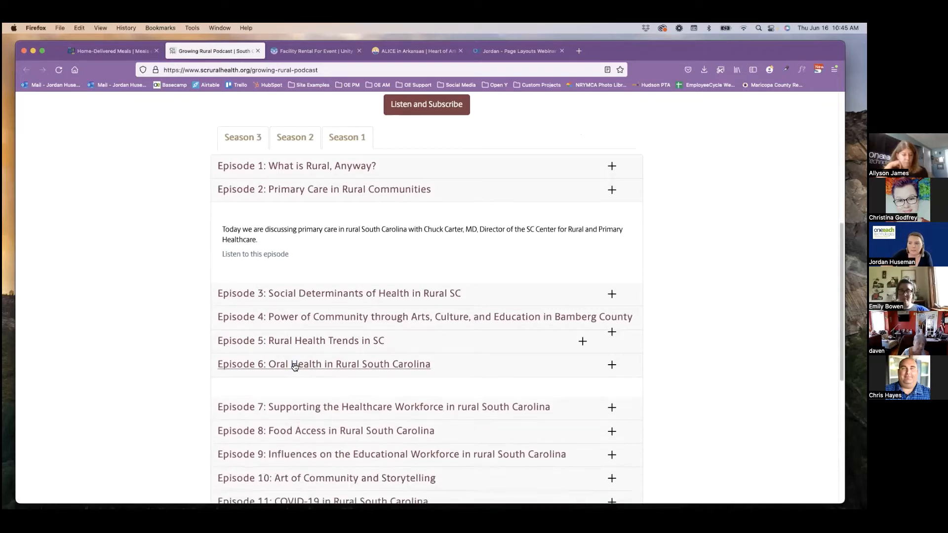
pyautogui.click(296, 198)
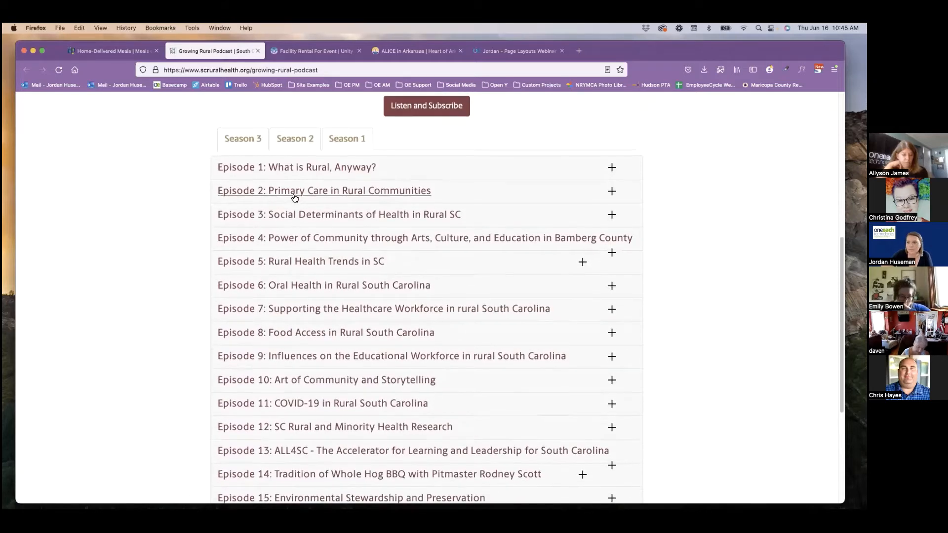
# Show the Season 2 and Season 3 episode lists, and return to the podcast page's banner.
pyautogui.scroll(2, 292, 194)
pyautogui.click(292, 187)
pyautogui.click(251, 188)
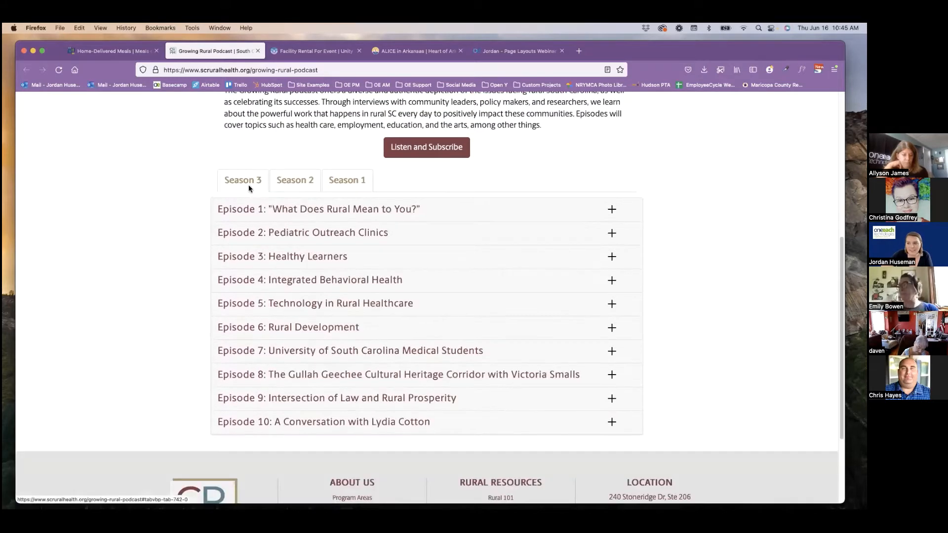
pyautogui.scroll(2, 152, 325)
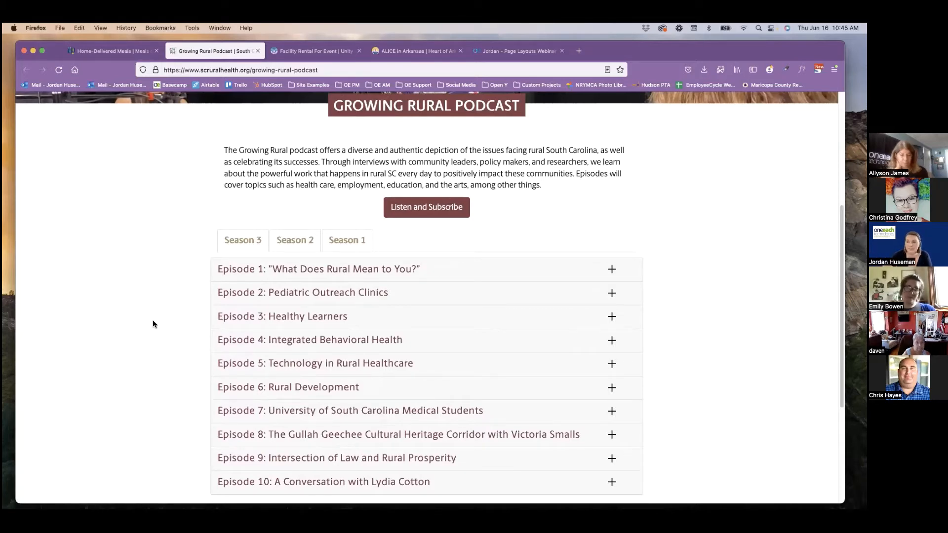
pyautogui.scroll(3, 155, 325)
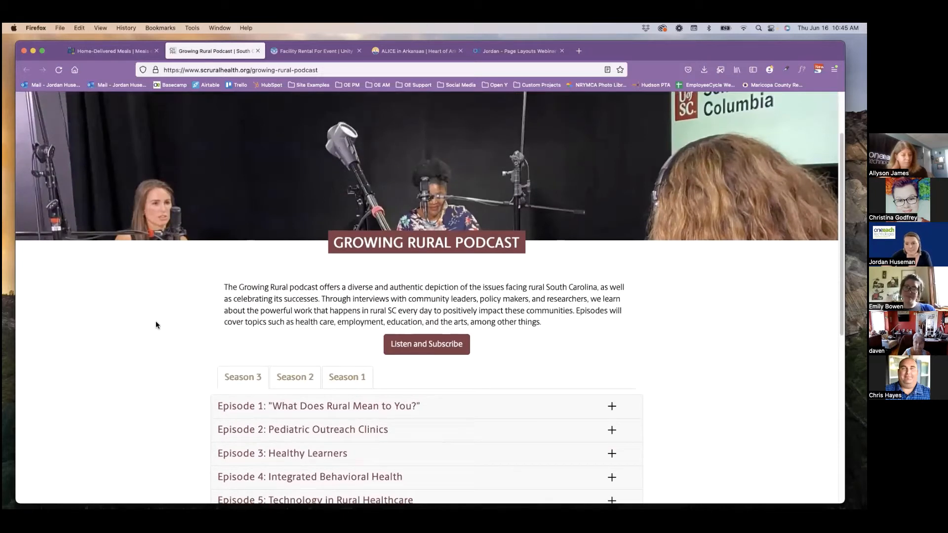
pyautogui.scroll(1, 191, 313)
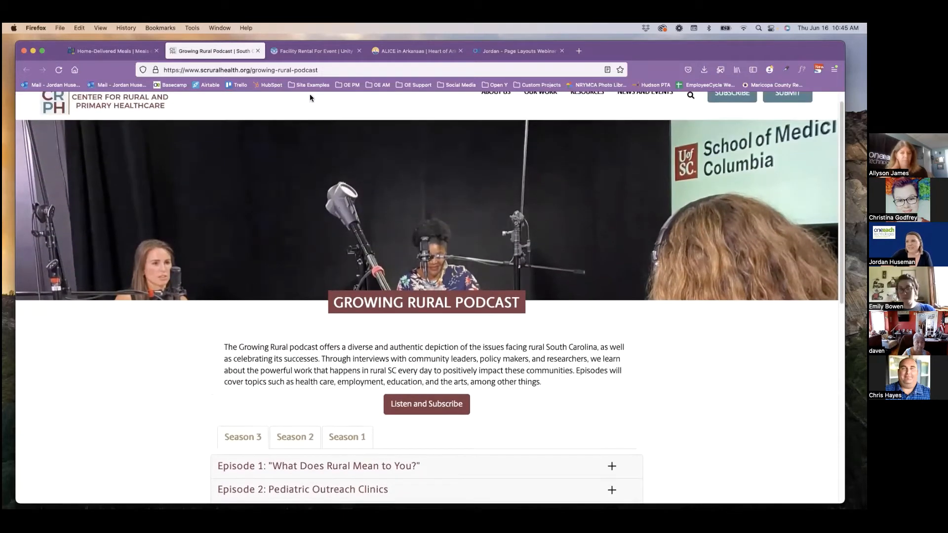
# Open the Facility Rental For Event page and expand the Facility Details accordion entry to view it, collapsing it again.
pyautogui.click(306, 50)
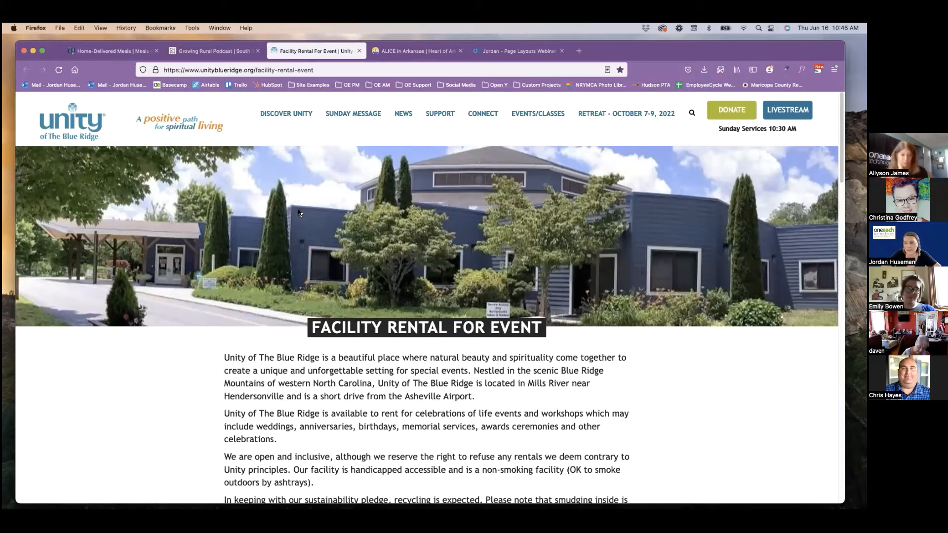
pyautogui.scroll(-2, 344, 258)
pyautogui.scroll(-3, 344, 257)
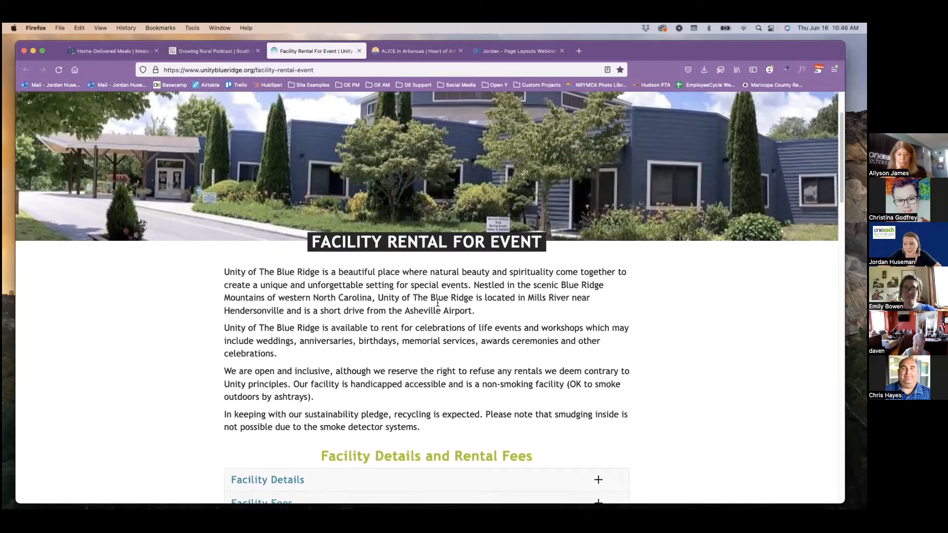
pyautogui.scroll(-7, 438, 303)
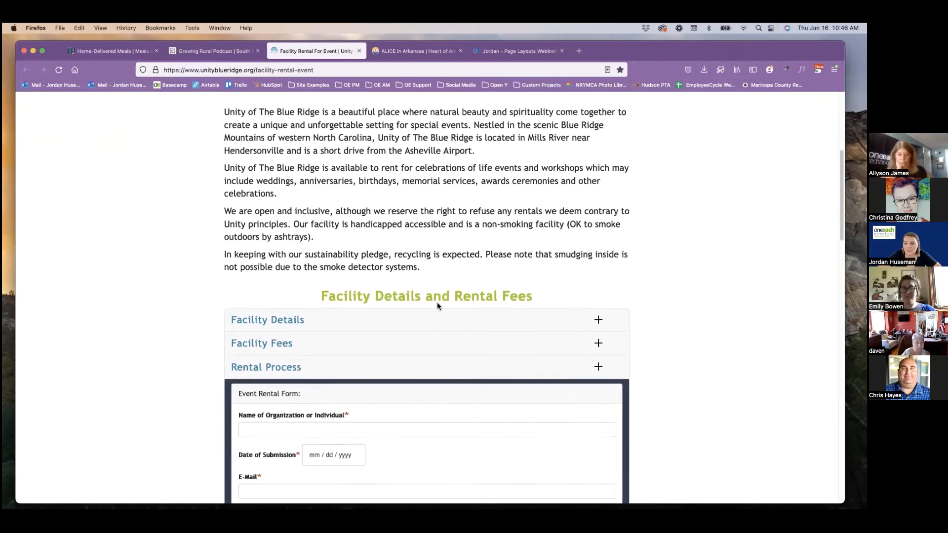
pyautogui.scroll(-2, 437, 306)
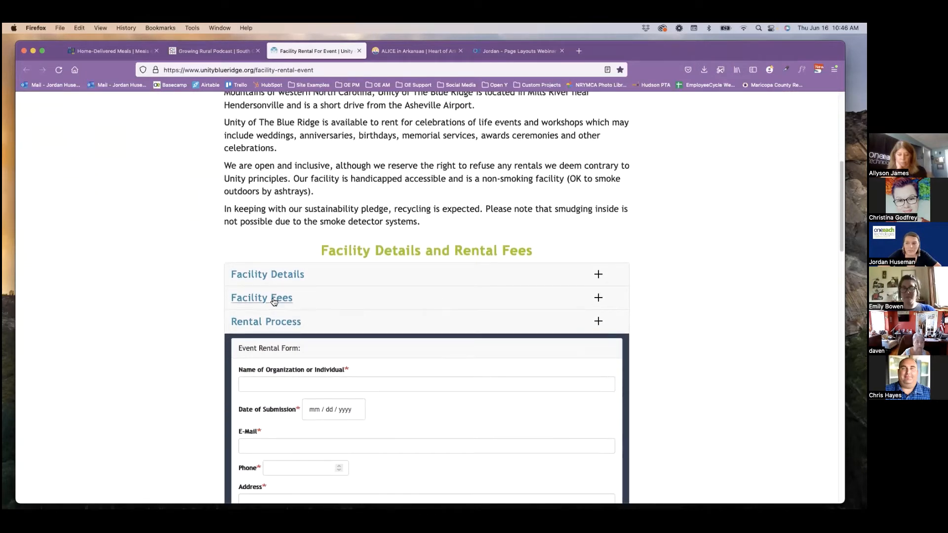
pyautogui.click(276, 276)
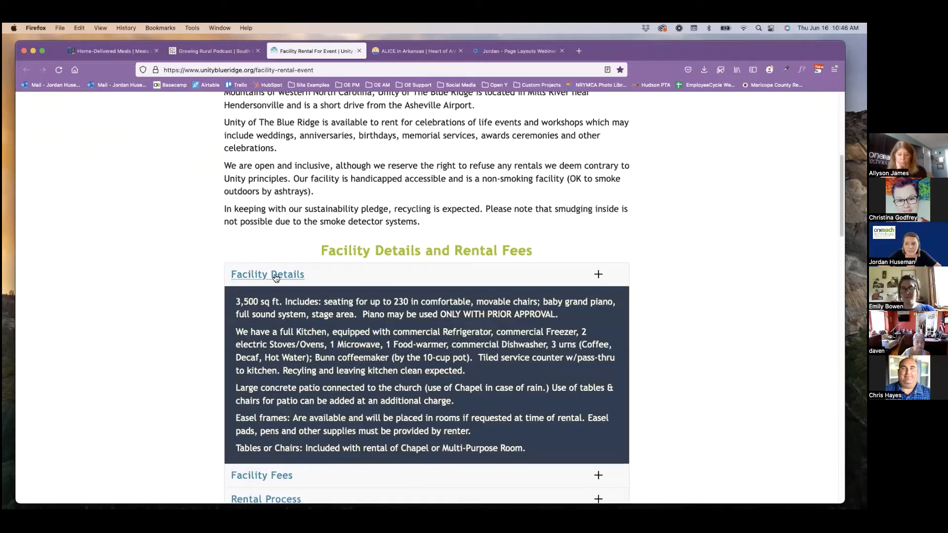
pyautogui.click(275, 275)
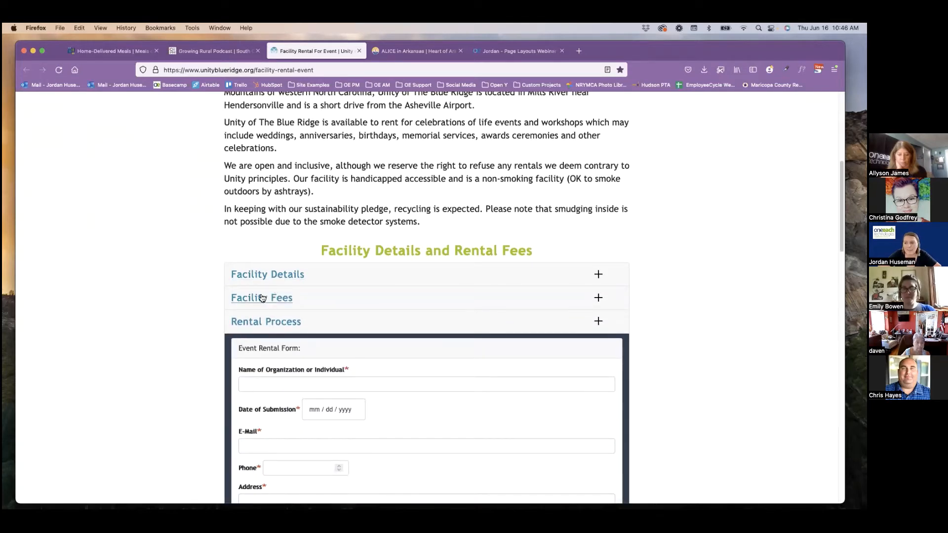
# Examine the event rental form inside the Rental Process entry, collapse that entry, and return to the page's banner.
pyautogui.scroll(-2, 265, 296)
pyautogui.scroll(-1, 260, 296)
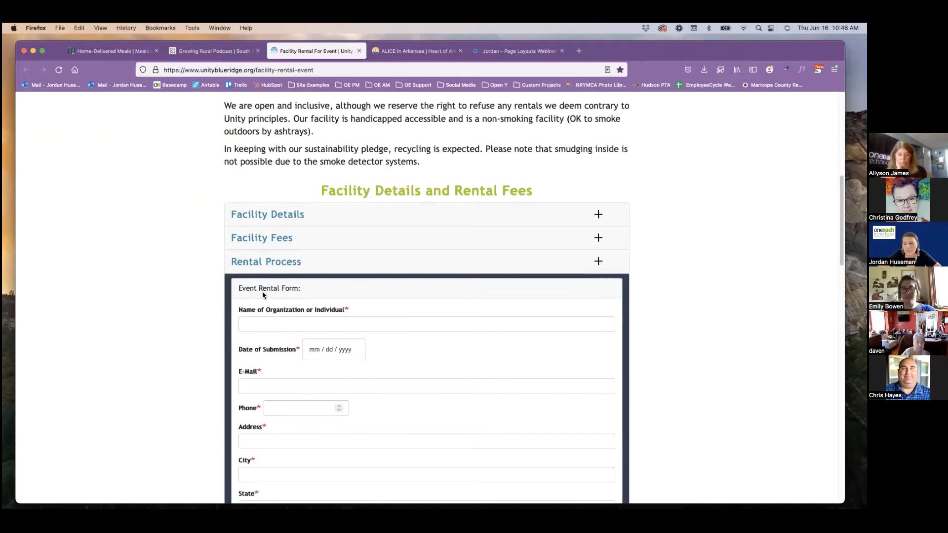
pyautogui.scroll(-4, 260, 292)
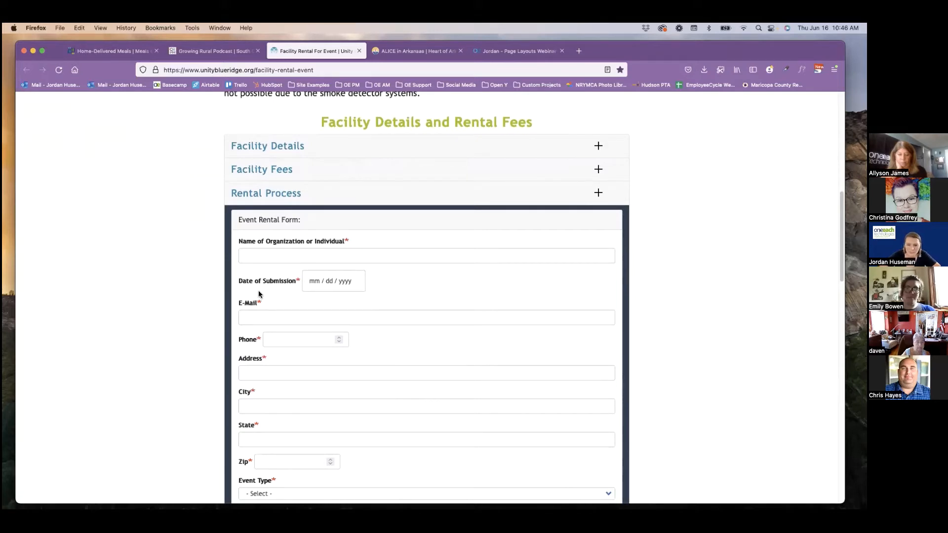
pyautogui.click(263, 191)
pyautogui.scroll(3, 330, 332)
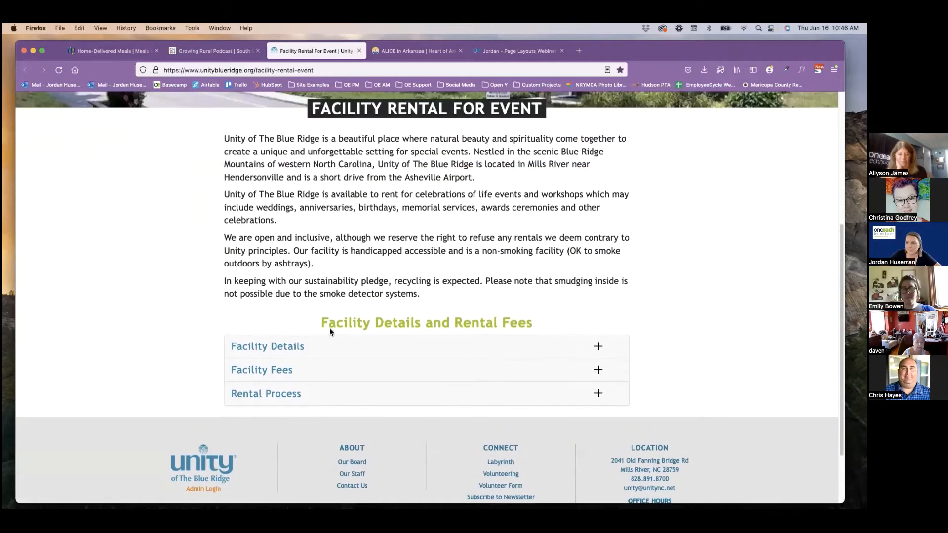
pyautogui.scroll(5, 330, 331)
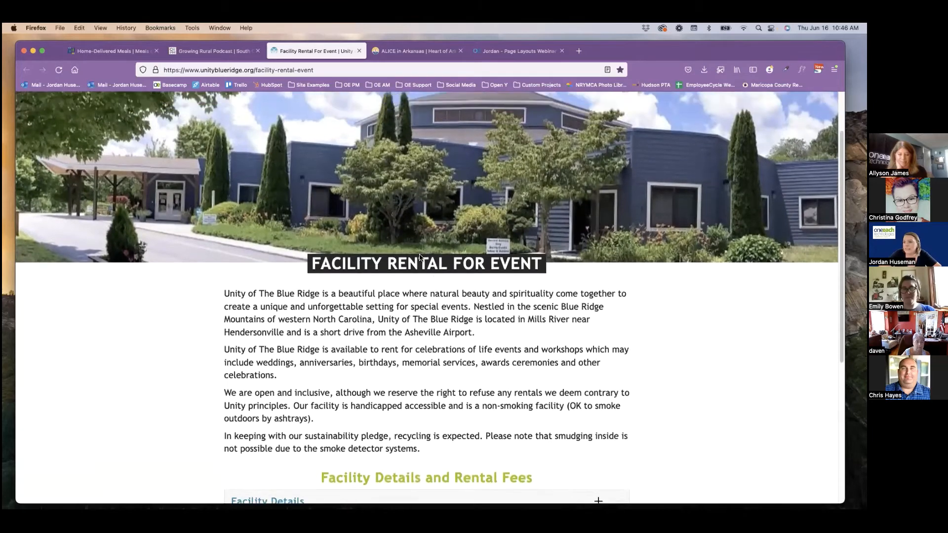
pyautogui.scroll(2, 419, 257)
# Open the ALICE in Arkansas page and advance its carousel through Household Survival Budgets to the How does that compare? slide.
pyautogui.moveTo(666, 59); pyautogui.dragTo(665, 75)
pyautogui.click(427, 73)
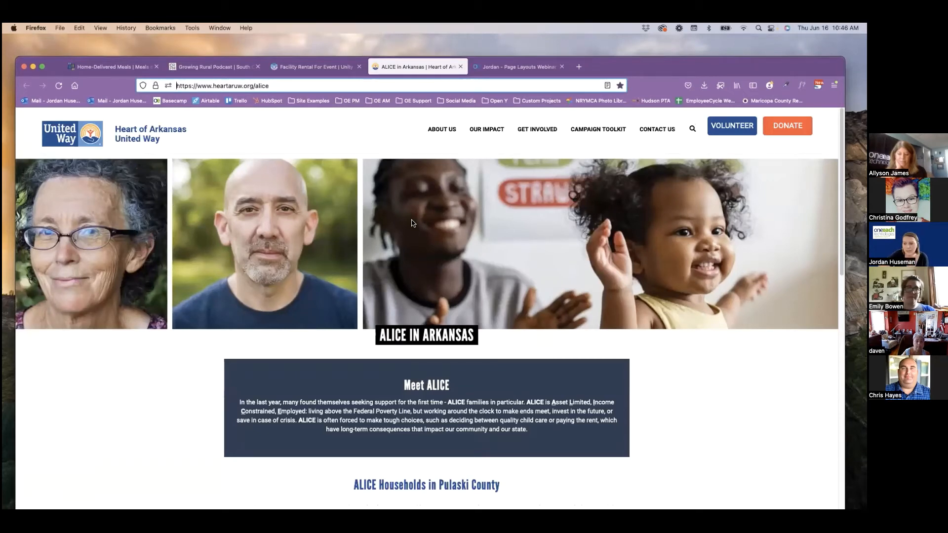
pyautogui.scroll(-3, 410, 226)
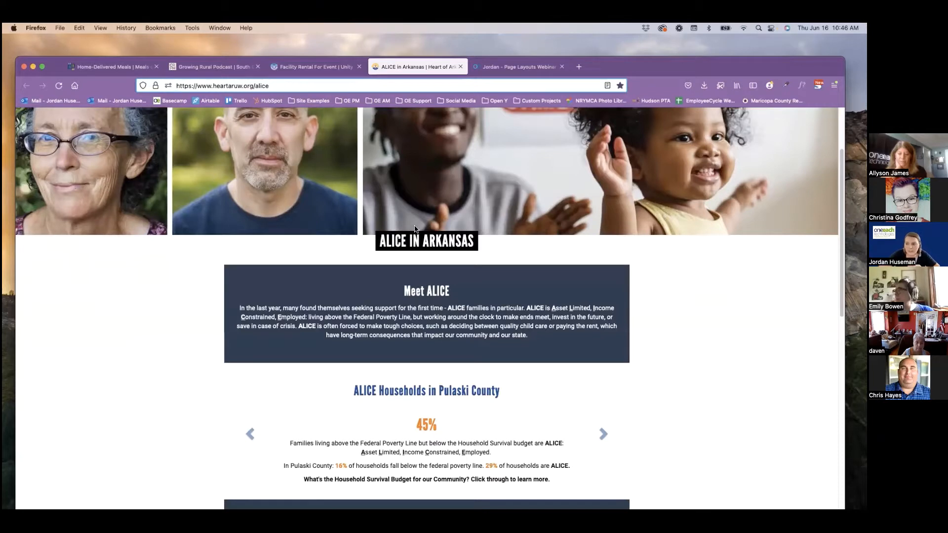
pyautogui.scroll(-2, 415, 229)
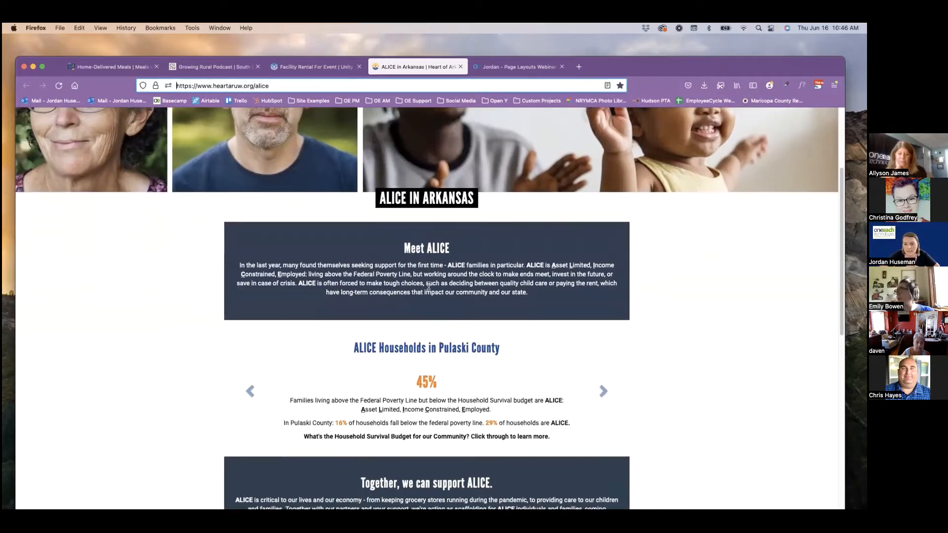
pyautogui.scroll(-3, 429, 285)
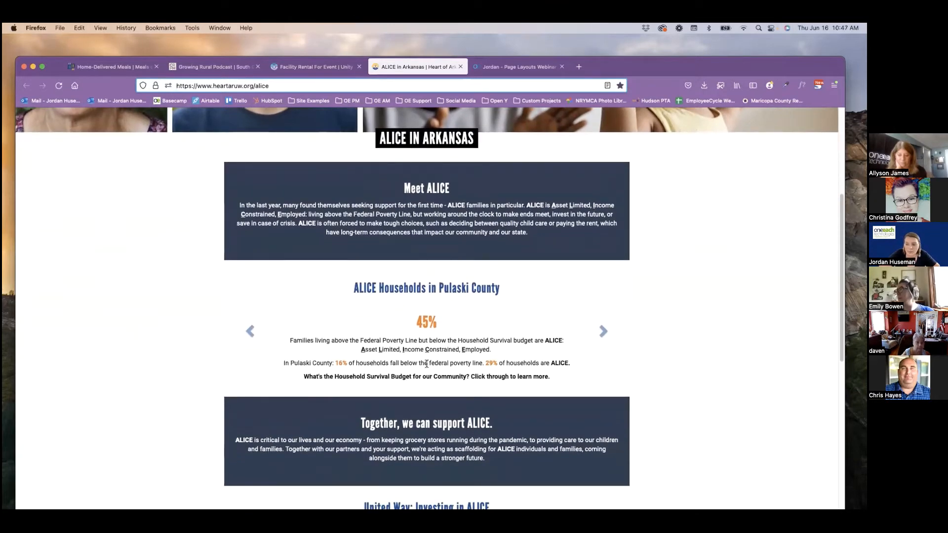
pyautogui.click(604, 331)
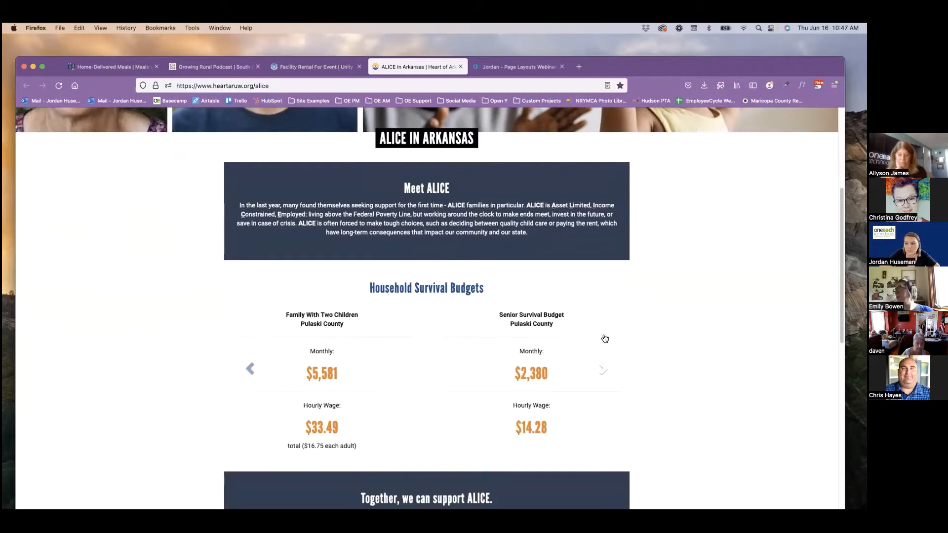
pyautogui.click(603, 370)
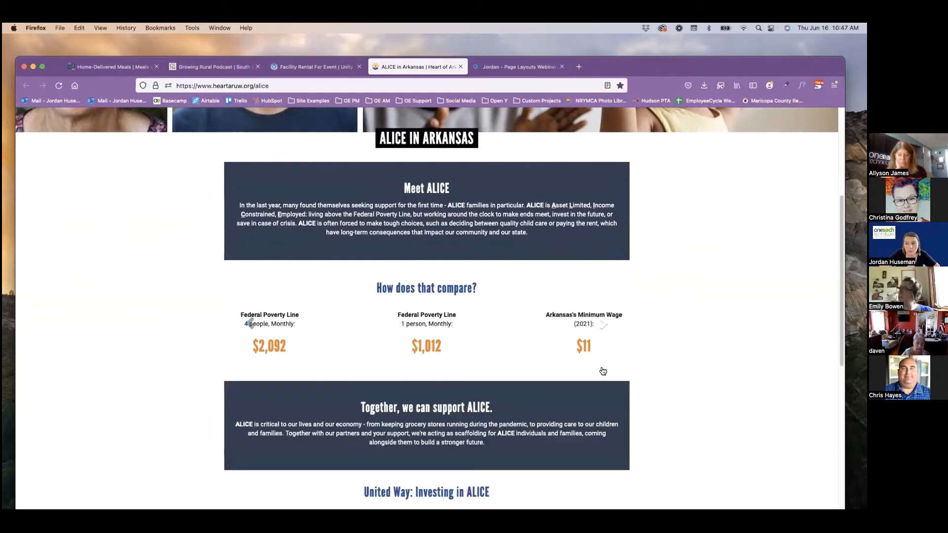
# Review the ALICE page's support box, three-column Investing in ALICE section and partner link buttons, and return to the carousel.
pyautogui.scroll(-3, 591, 357)
pyautogui.scroll(-6, 590, 357)
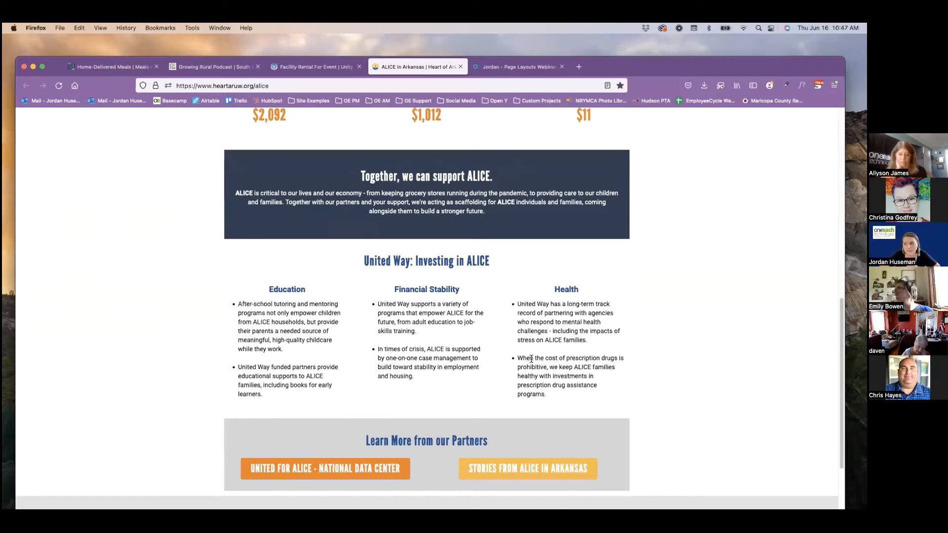
pyautogui.scroll(-2, 552, 336)
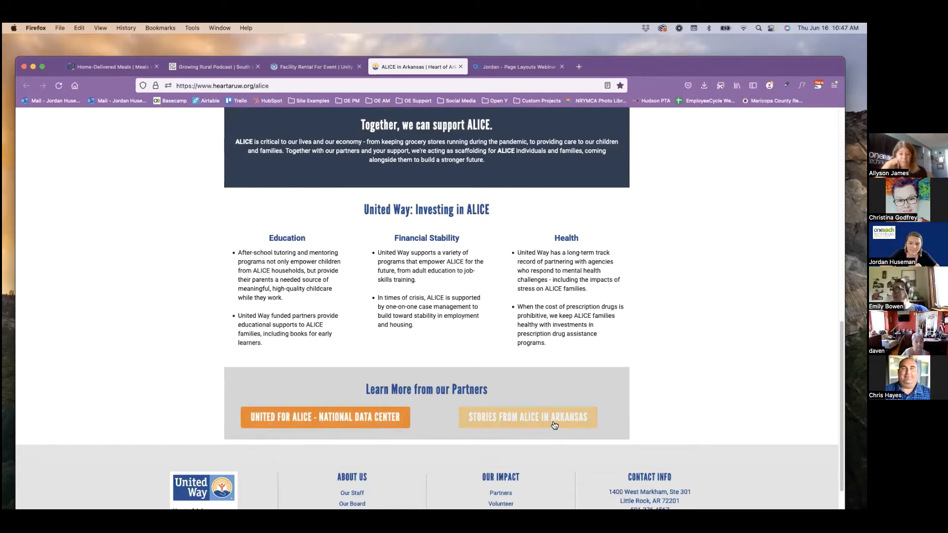
pyautogui.scroll(5, 554, 425)
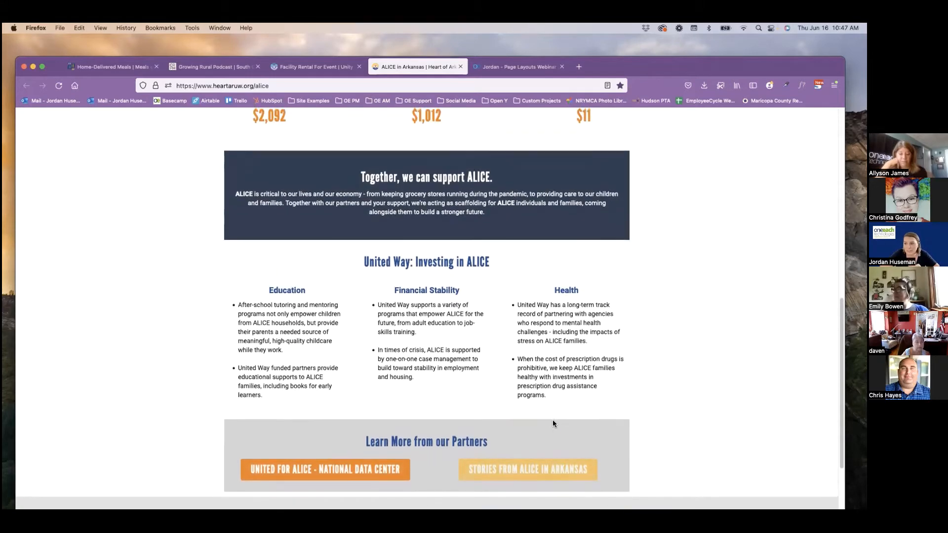
pyautogui.scroll(8, 552, 422)
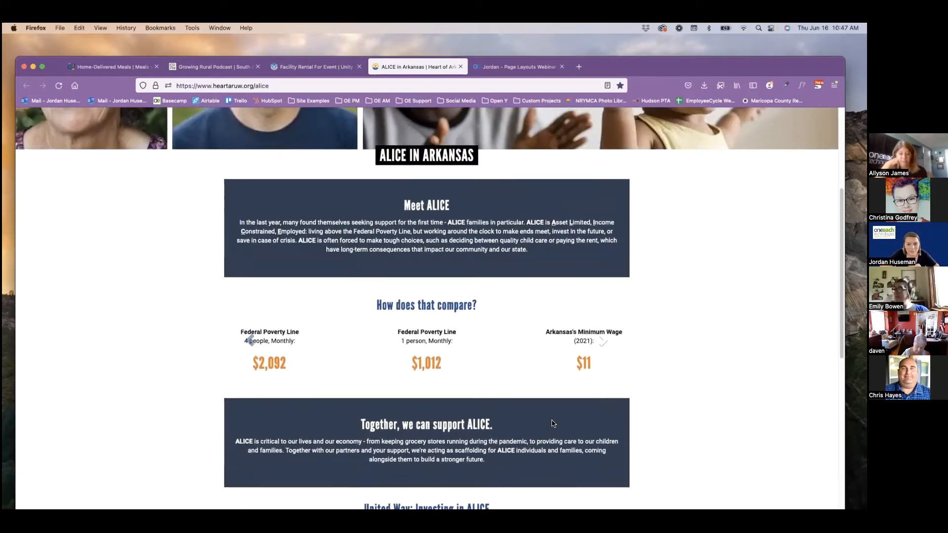
pyautogui.scroll(5, 552, 422)
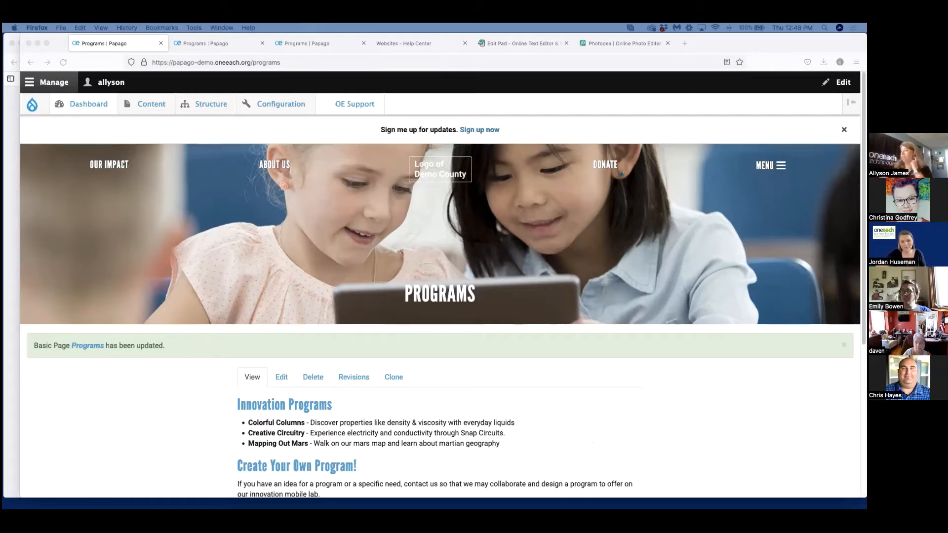
# Review the Programs page, examining the bulleted Innovation Programs list and the text sections below it.
pyautogui.scroll(-5, 768, 469)
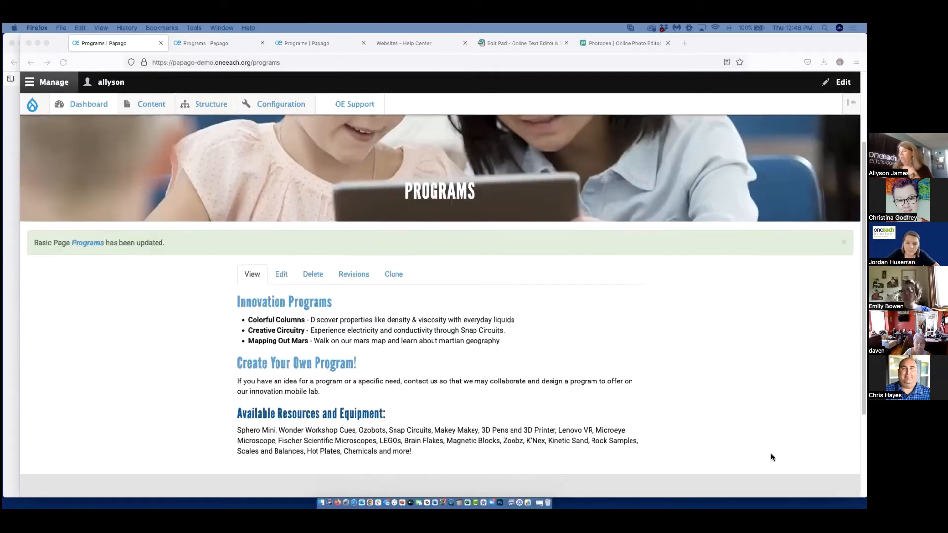
pyautogui.scroll(1, 642, 395)
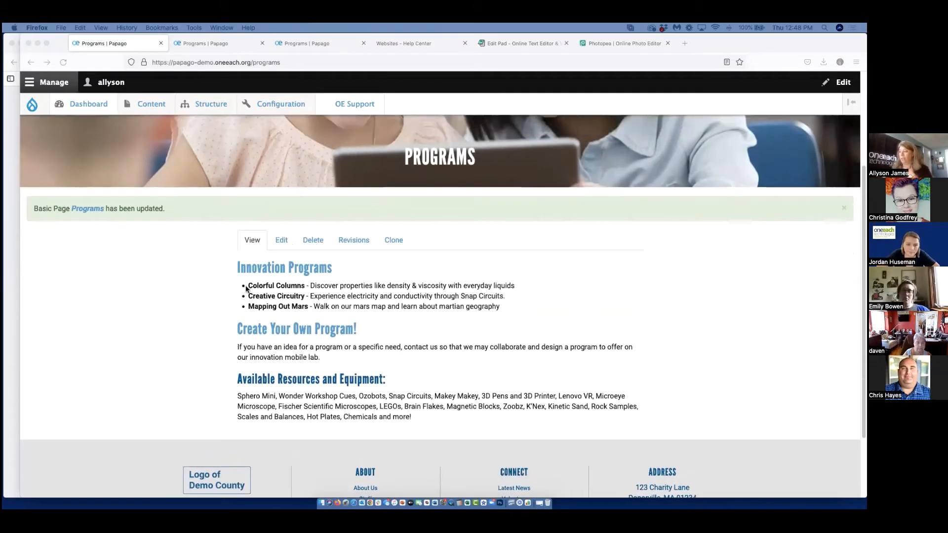
pyautogui.click(503, 310)
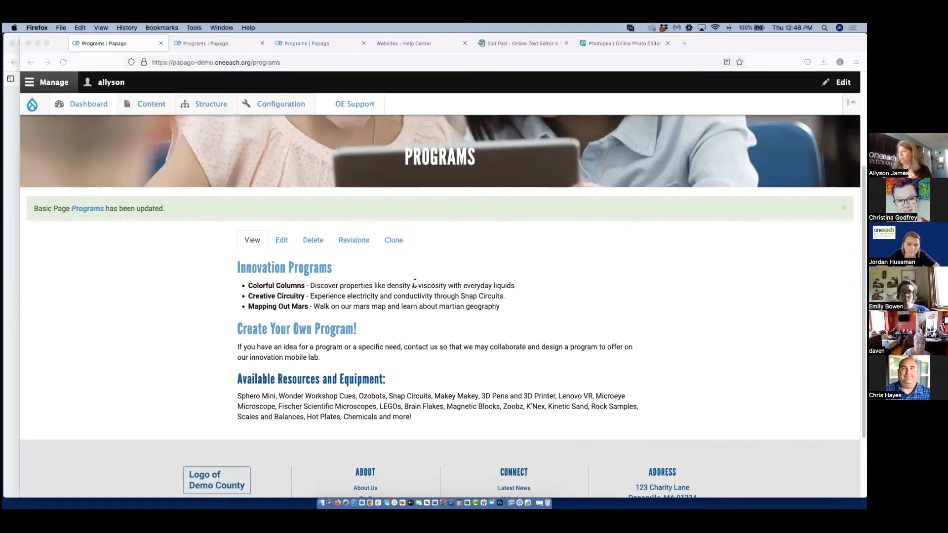
pyautogui.moveTo(249, 285); pyautogui.dragTo(312, 308)
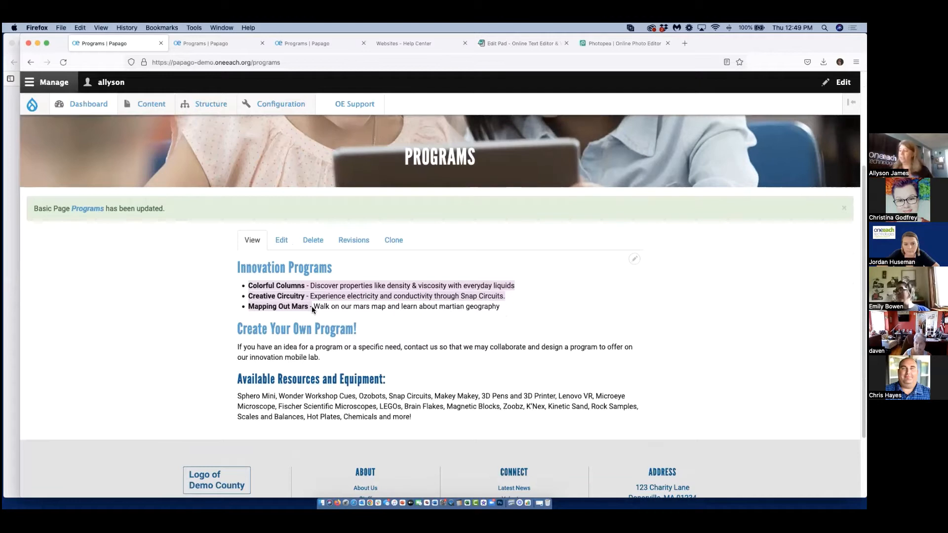
pyautogui.click(395, 331)
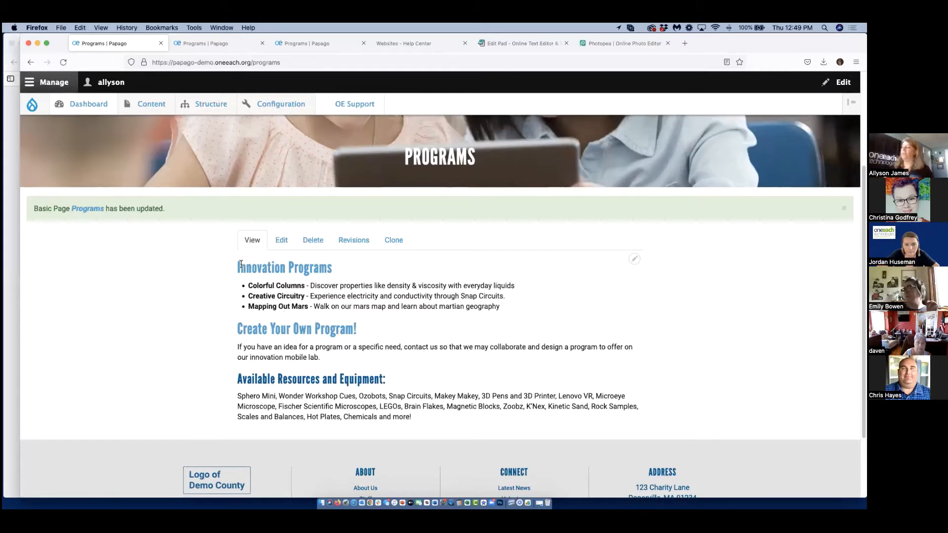
pyautogui.moveTo(252, 285); pyautogui.dragTo(501, 288)
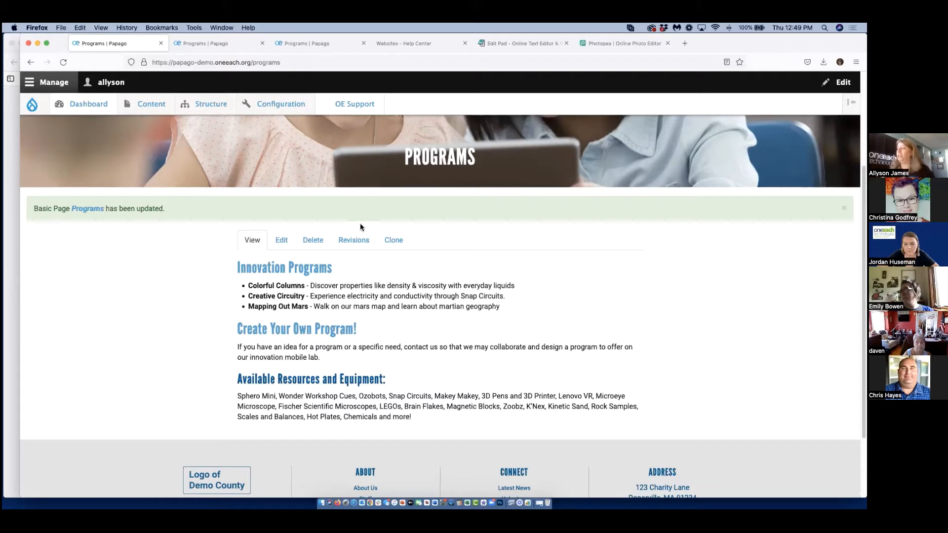
# Open the Programs page for editing and review its page type, body text and the Page Content components area.
pyautogui.click(281, 240)
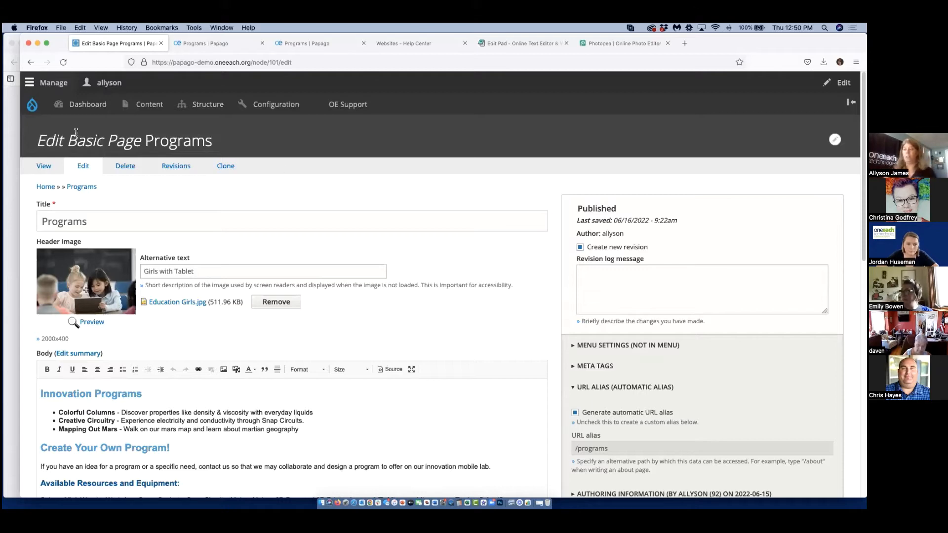
pyautogui.moveTo(69, 140); pyautogui.dragTo(142, 141)
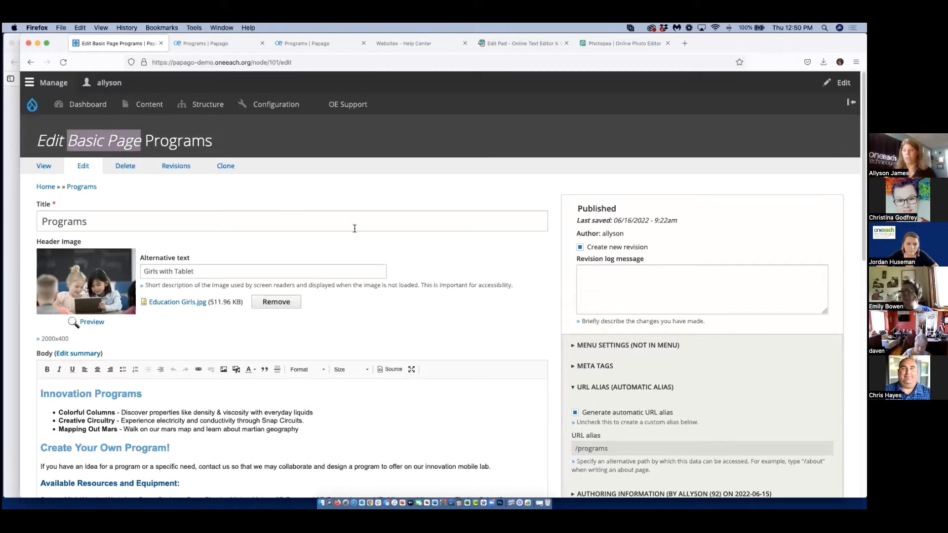
pyautogui.scroll(-5, 516, 265)
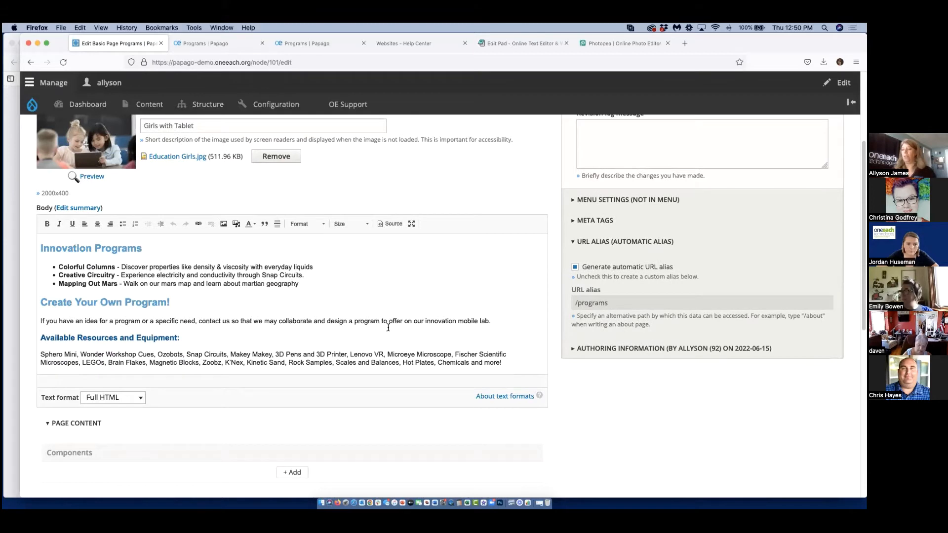
pyautogui.moveTo(508, 368); pyautogui.dragTo(21, 236)
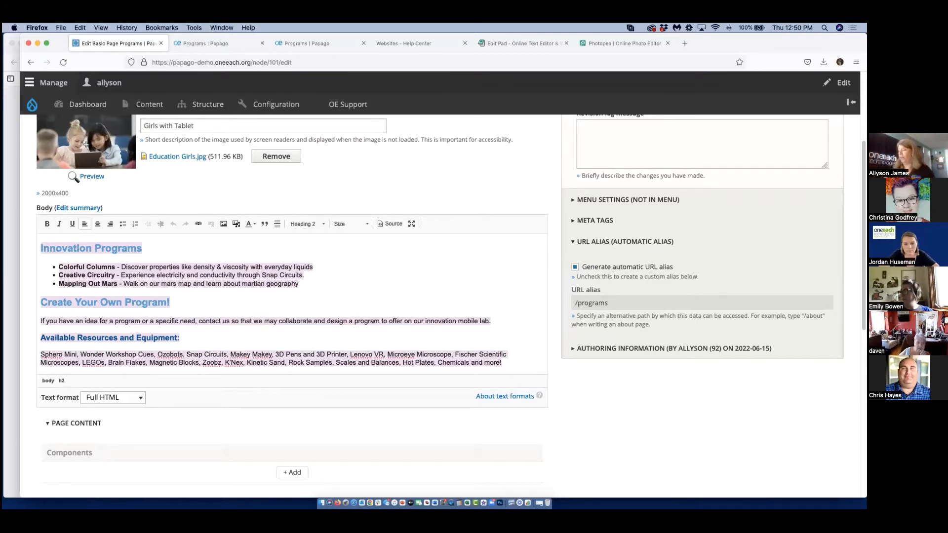
pyautogui.scroll(-3, 330, 319)
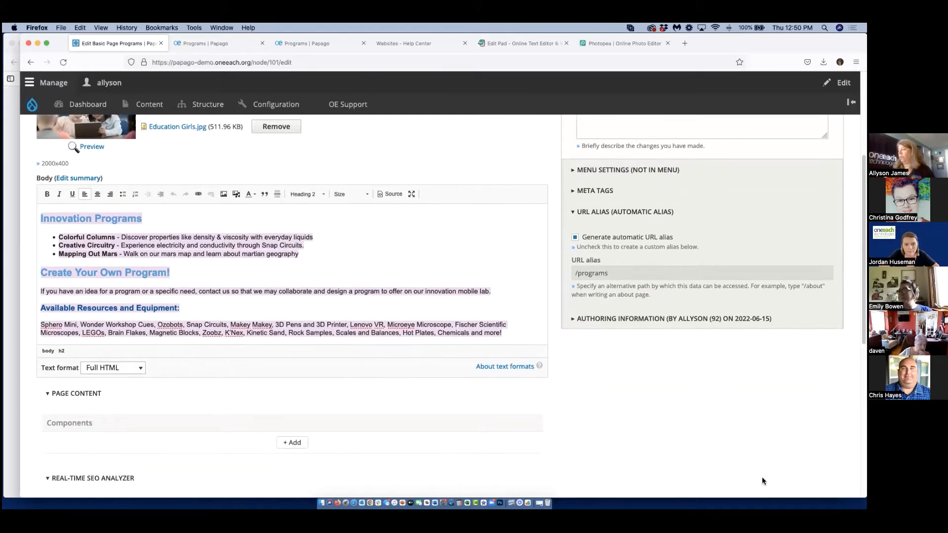
pyautogui.click(300, 215)
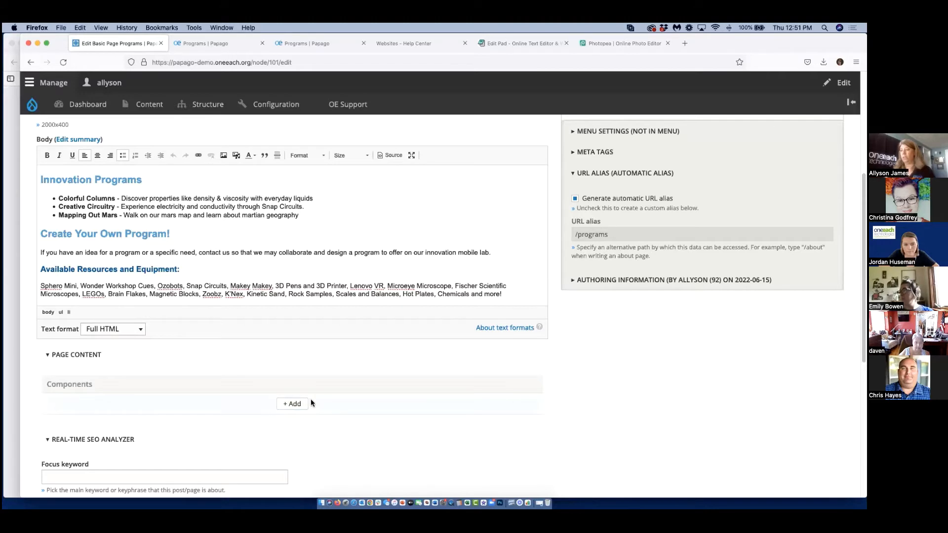
pyautogui.moveTo(42, 234); pyautogui.dragTo(504, 296)
pyautogui.click(342, 221)
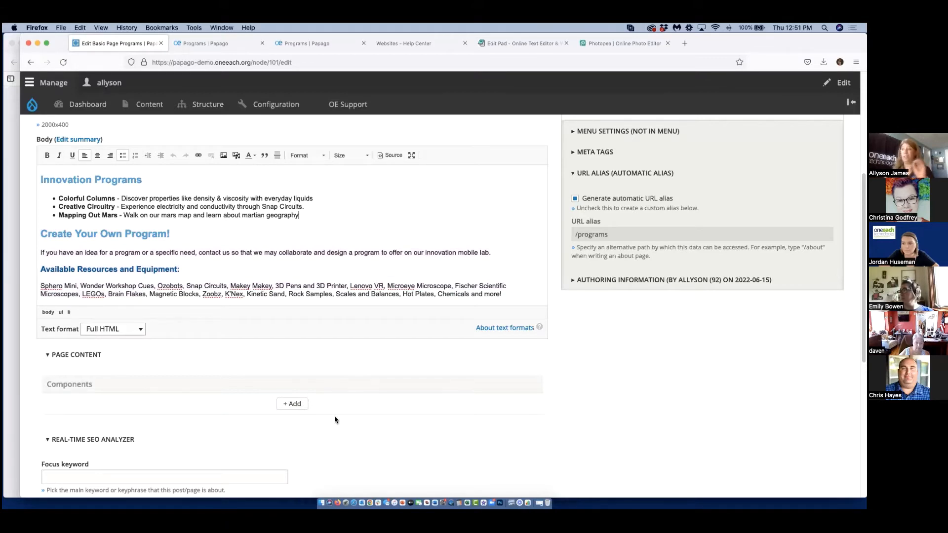
# Collapse the Real-Time SEO Analyzer section and add an Accordion component to the Page Content.
pyautogui.click(320, 438)
pyautogui.click(291, 406)
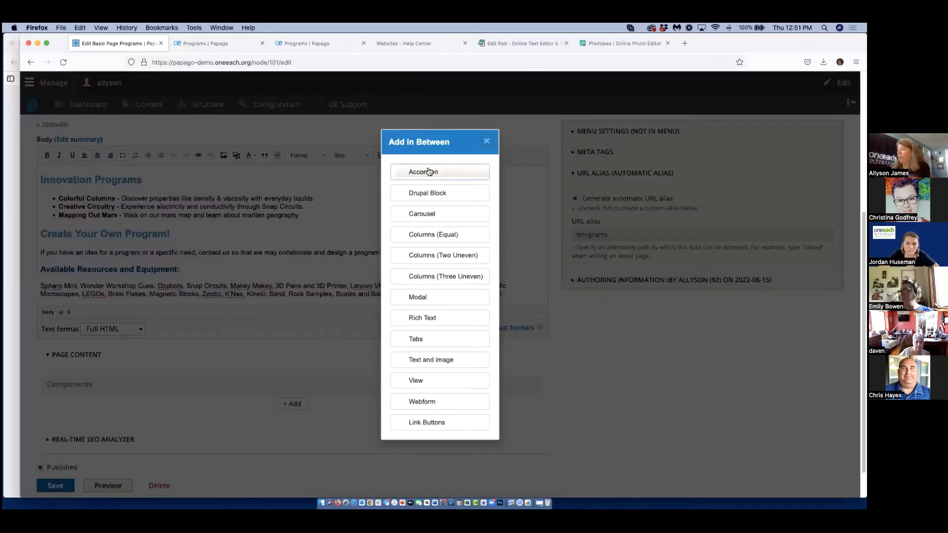
pyautogui.click(428, 171)
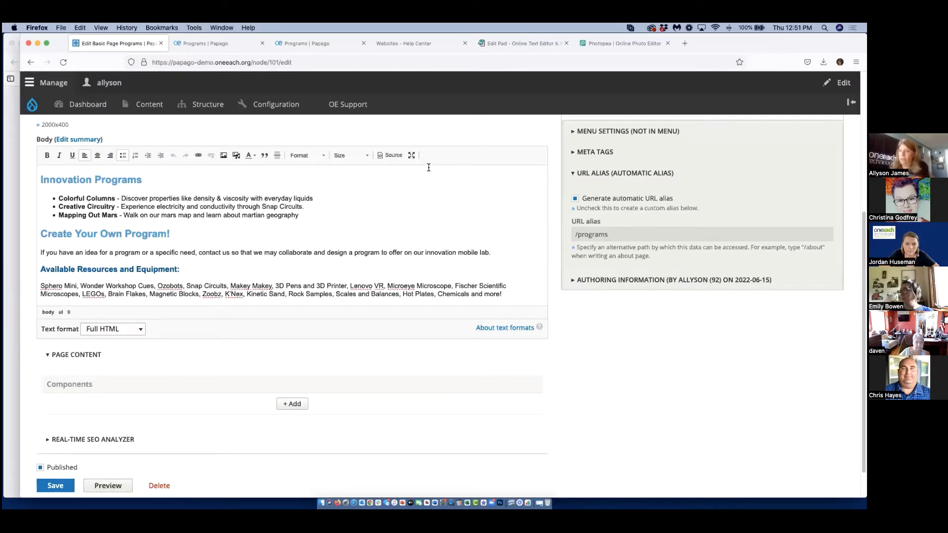
pyautogui.scroll(-5, 429, 168)
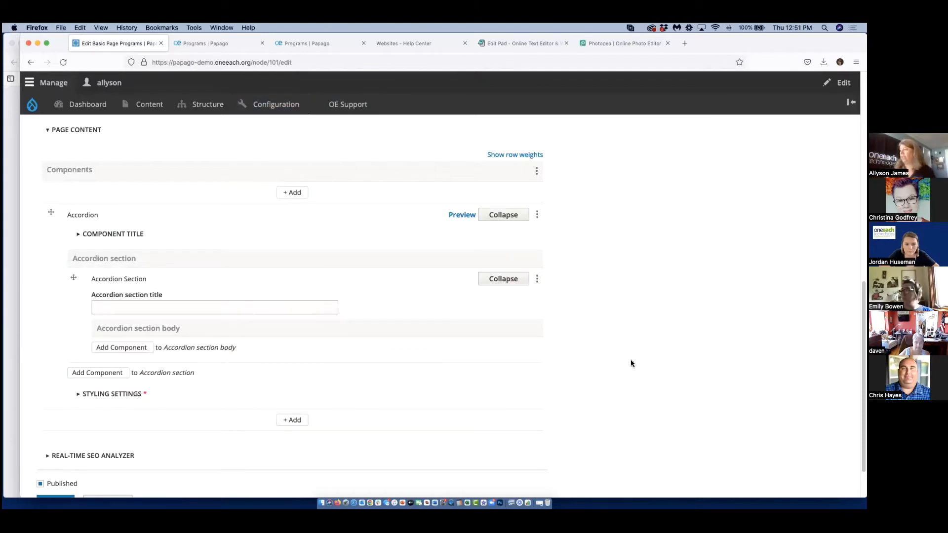
# Copy "Colorful Columns" from the body text into the first accordion section's title.
pyautogui.scroll(2, 630, 363)
pyautogui.scroll(3, 630, 364)
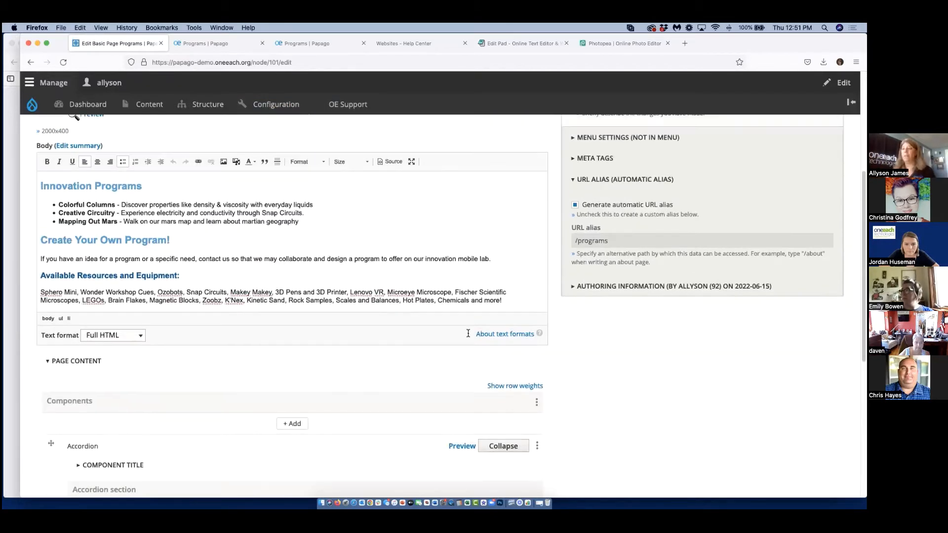
pyautogui.moveTo(116, 208); pyautogui.dragTo(57, 203)
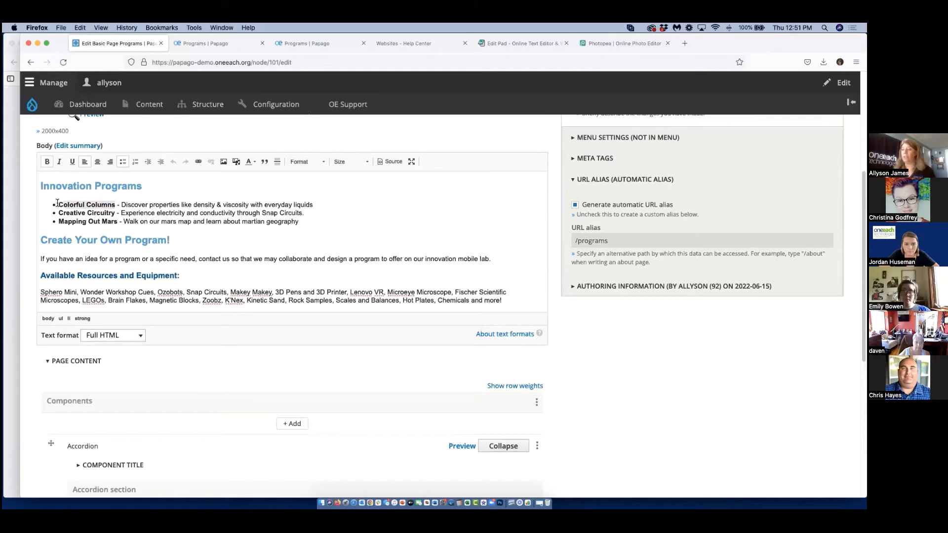
pyautogui.rightClick(62, 204)
pyautogui.click(80, 224)
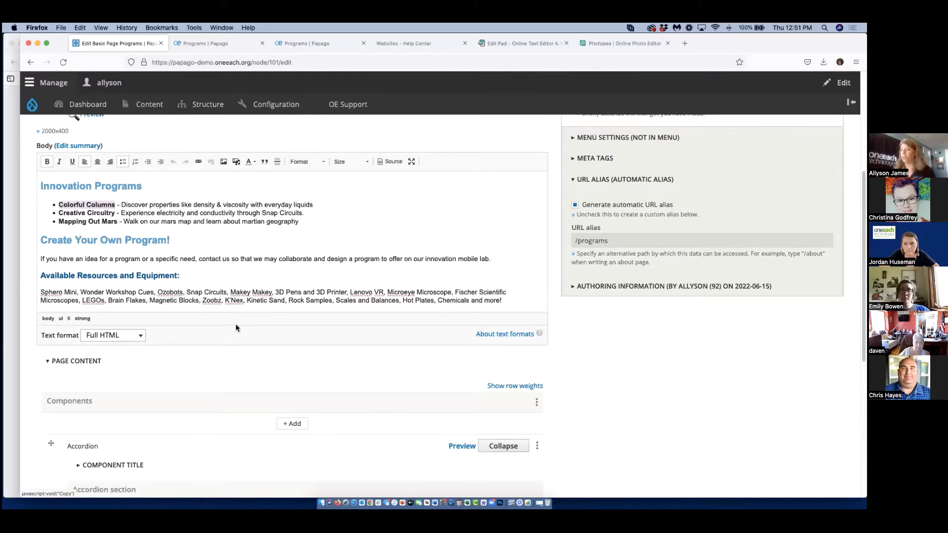
pyautogui.scroll(-1, 265, 355)
pyautogui.scroll(-3, 264, 355)
pyautogui.click(186, 392)
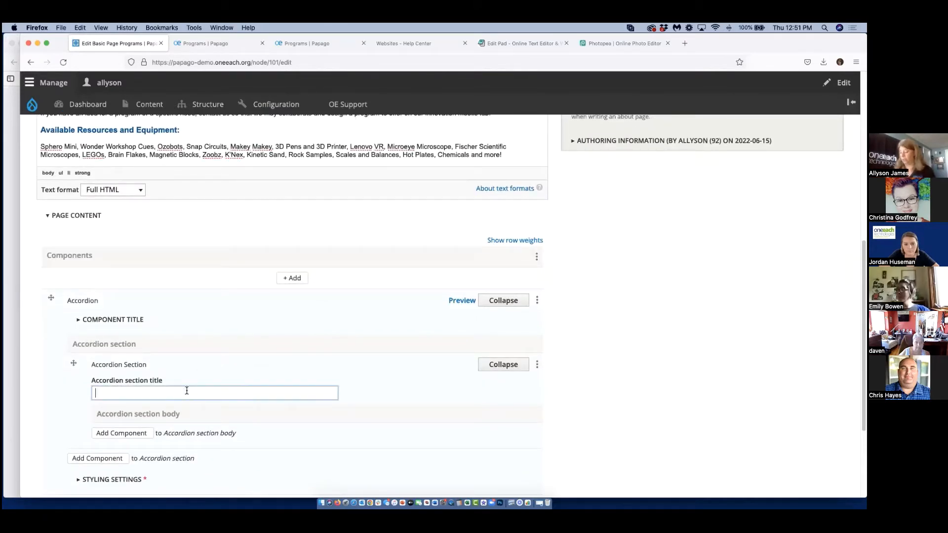
pyautogui.press('super+v')
# Add Rich Text to the Colorful Columns section body with "Discover properties like density & viscosity with everyday liquids" copied from the page body.
pyautogui.scroll(3, 179, 387)
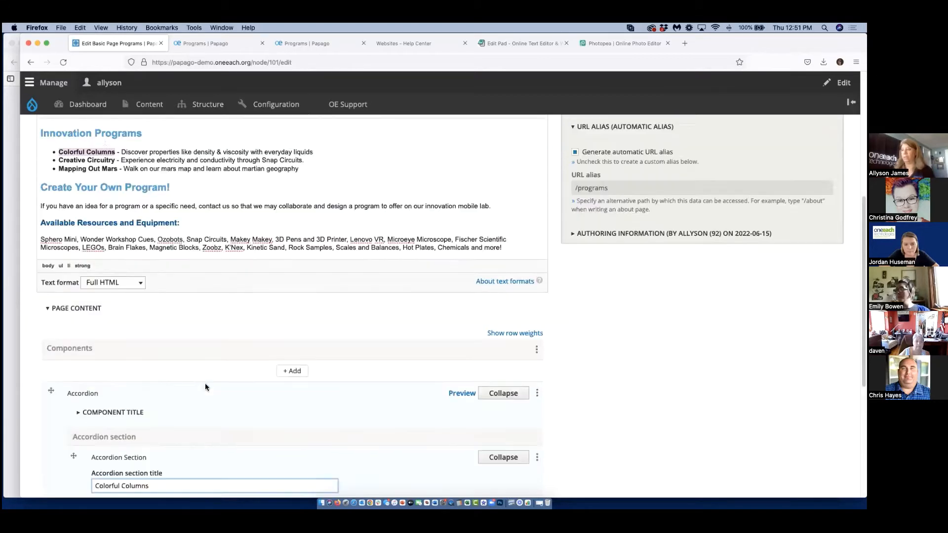
pyautogui.moveTo(121, 211); pyautogui.dragTo(304, 213)
pyautogui.rightClick(312, 214)
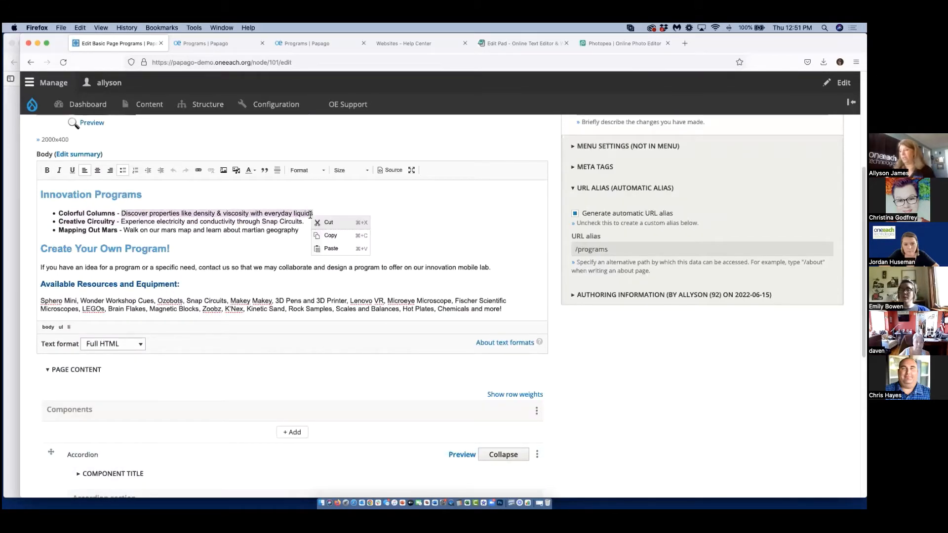
pyautogui.click(329, 235)
pyautogui.scroll(-2, 209, 286)
pyautogui.scroll(-5, 209, 288)
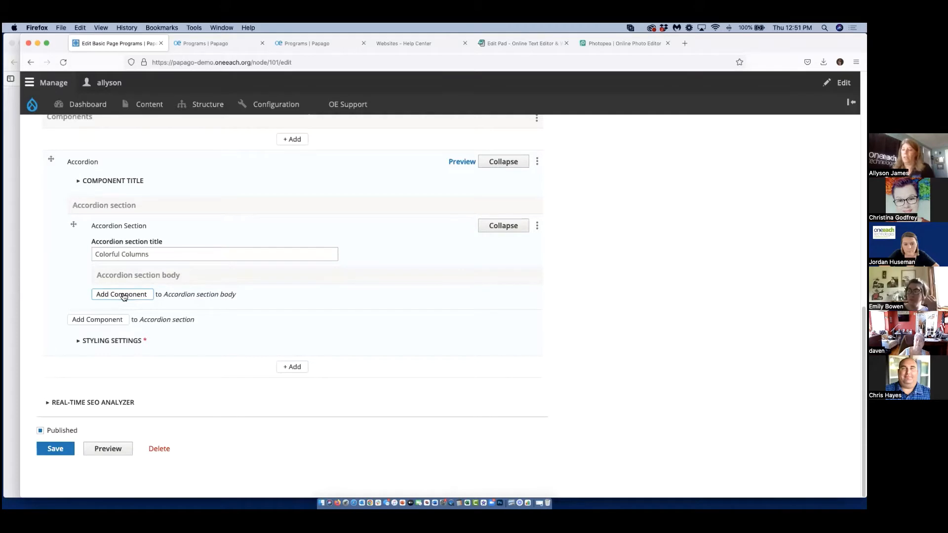
pyautogui.click(124, 295)
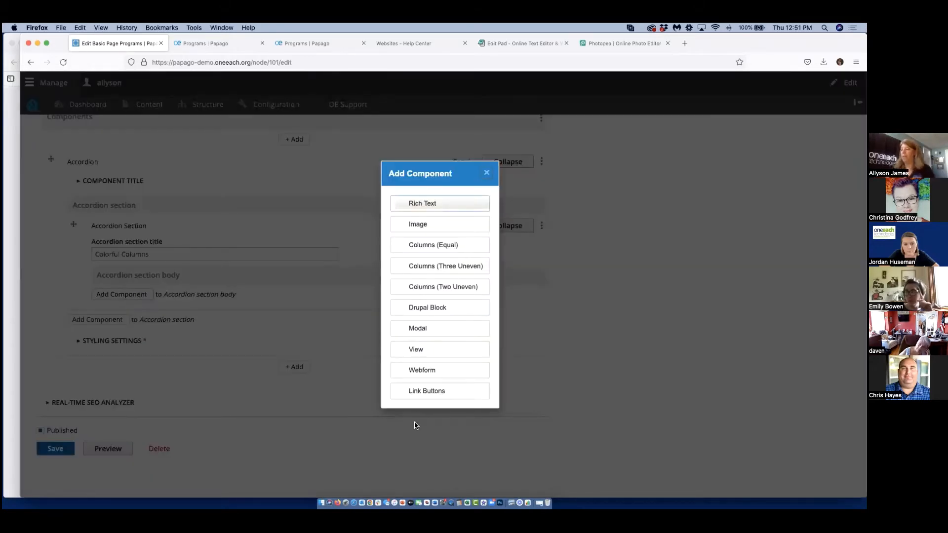
pyautogui.click(428, 204)
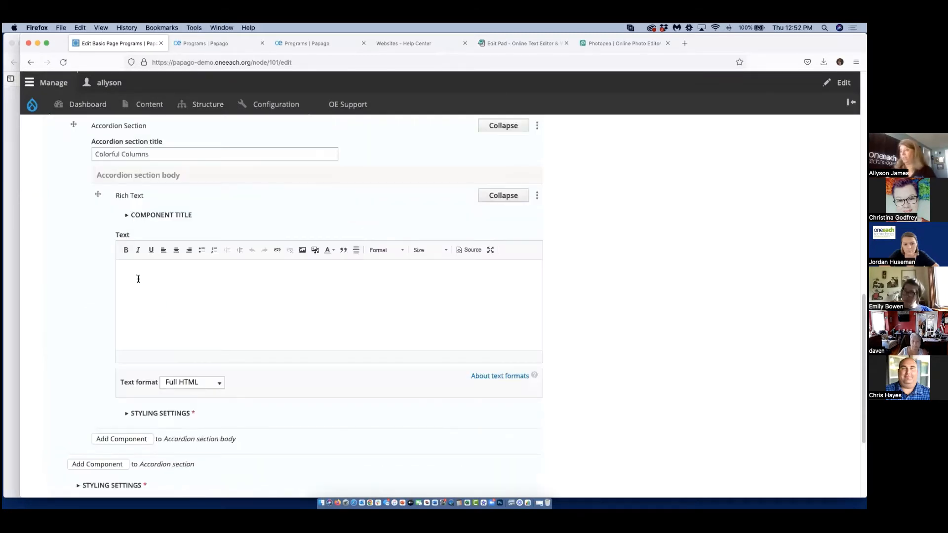
pyautogui.click(139, 278)
pyautogui.press('super+v')
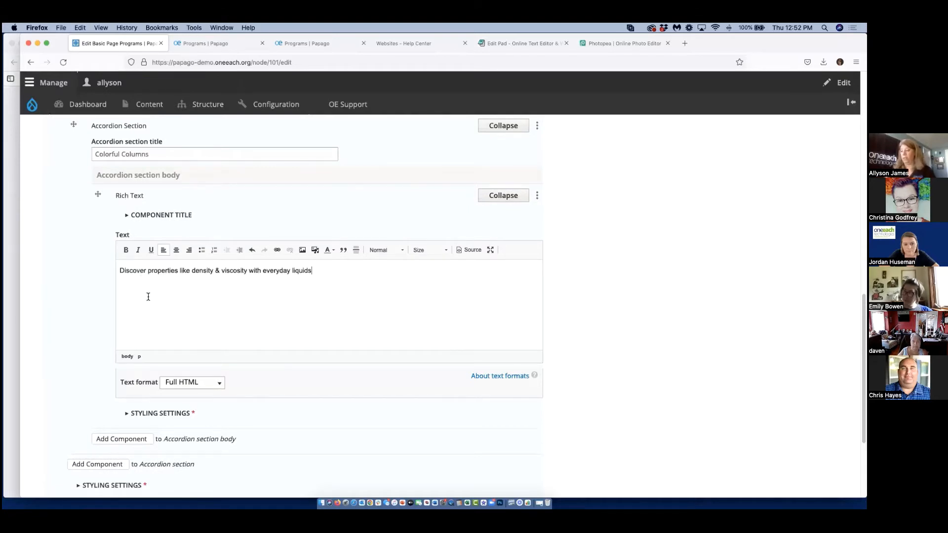
# Add a second section to the same accordion, dismissing the page-level component chooser without adding anything.
pyautogui.scroll(-2, 148, 297)
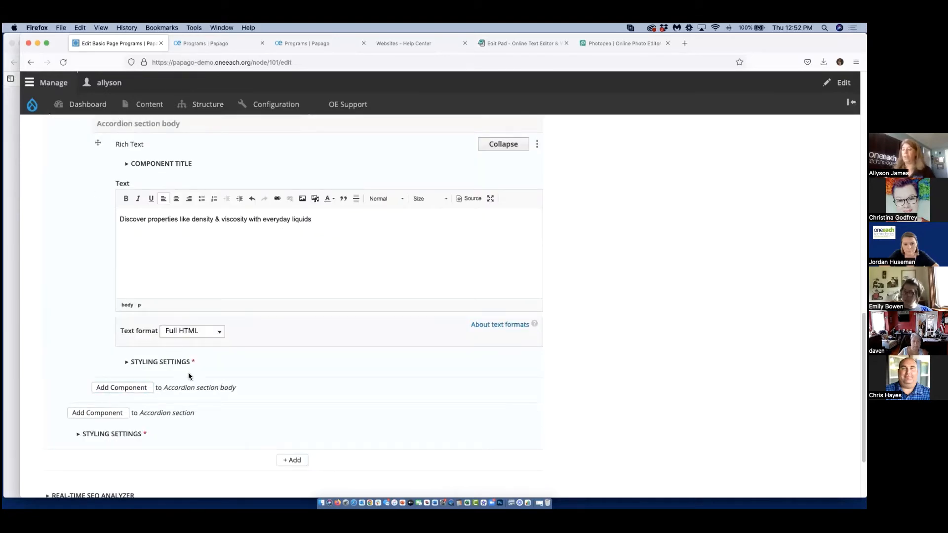
pyautogui.scroll(-3, 189, 376)
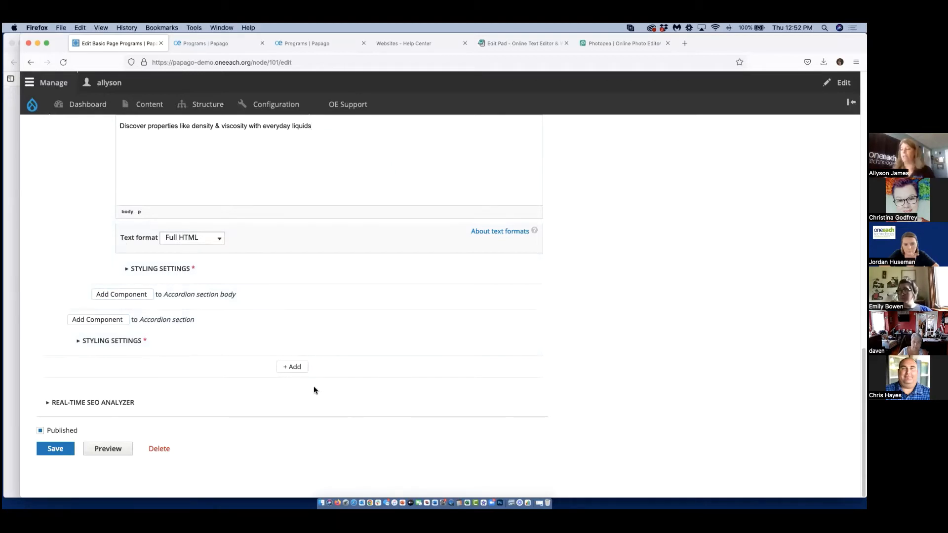
pyautogui.click(297, 367)
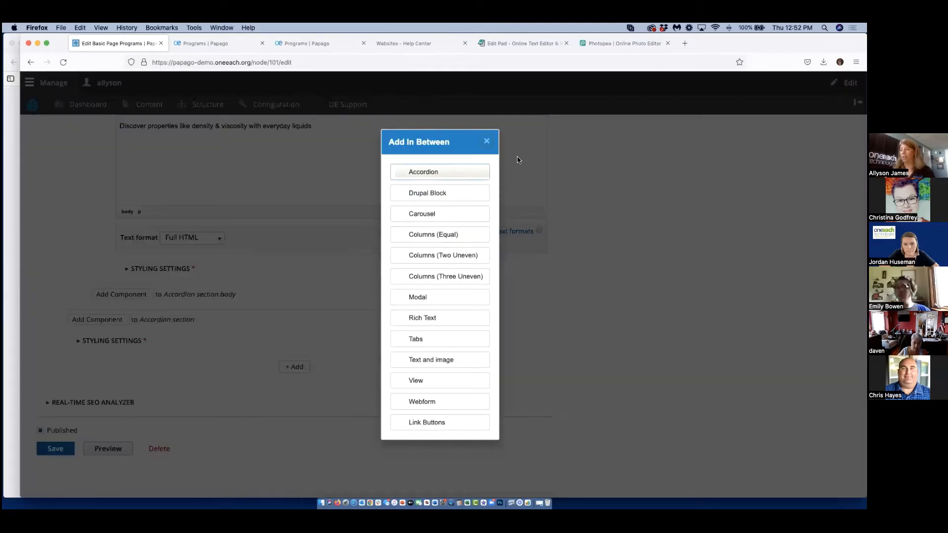
pyautogui.click(487, 141)
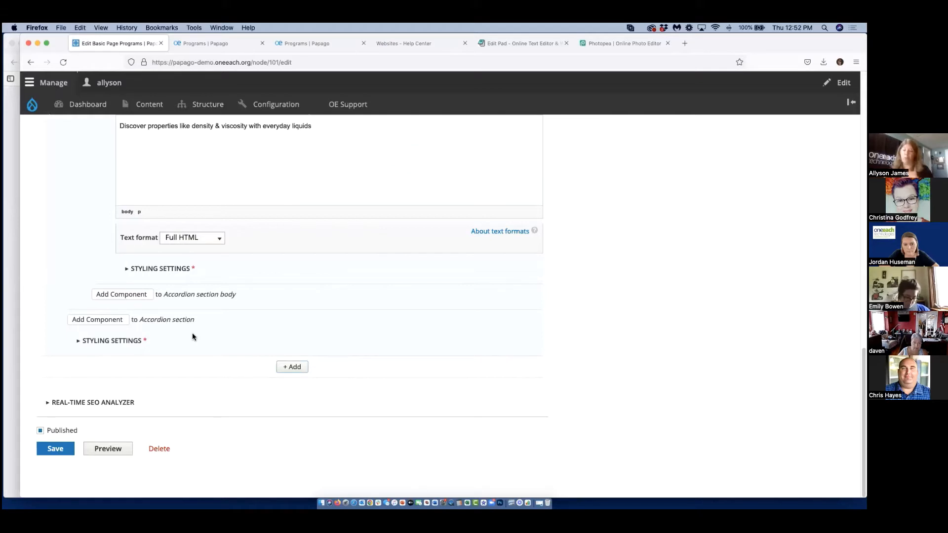
pyautogui.click(96, 320)
pyautogui.click(438, 295)
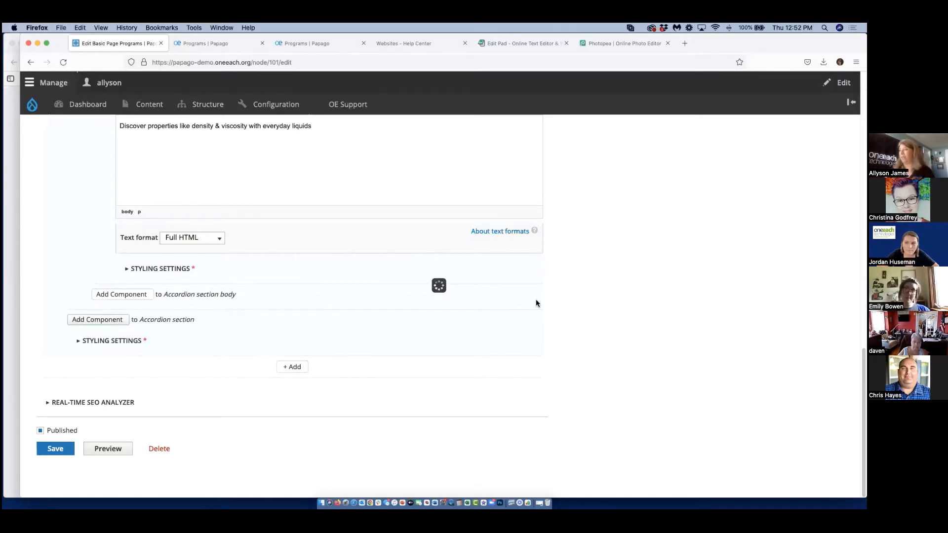
# Copy "Creative Circuitry" from the page body text into the second accordion section's title.
pyautogui.scroll(15, 307, 244)
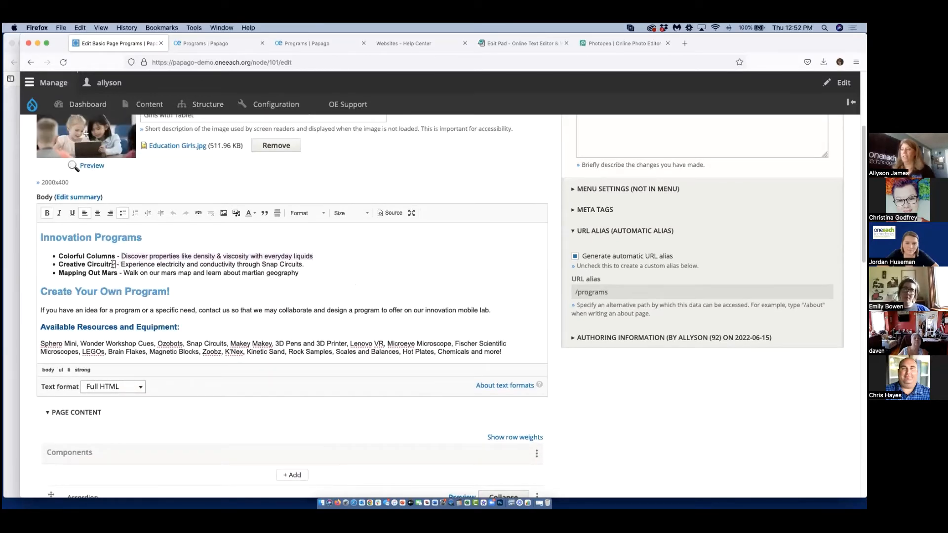
pyautogui.moveTo(120, 266); pyautogui.dragTo(60, 263)
pyautogui.rightClick(62, 264)
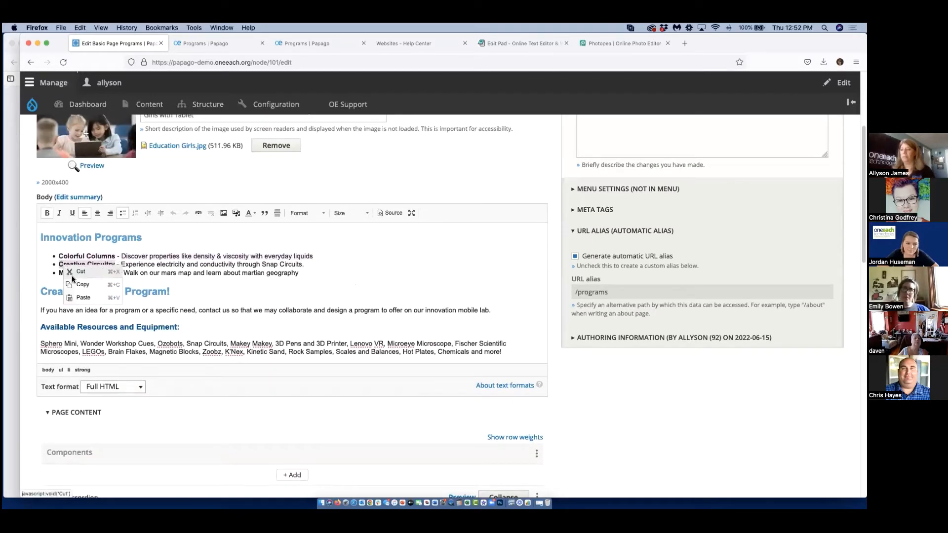
pyautogui.click(80, 285)
pyautogui.scroll(-8, 180, 359)
pyautogui.scroll(-5, 180, 357)
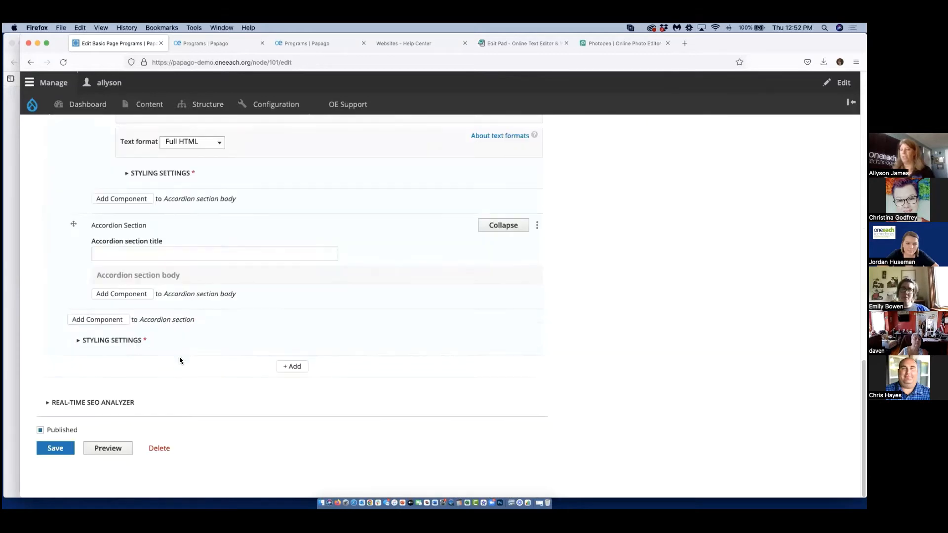
pyautogui.click(109, 256)
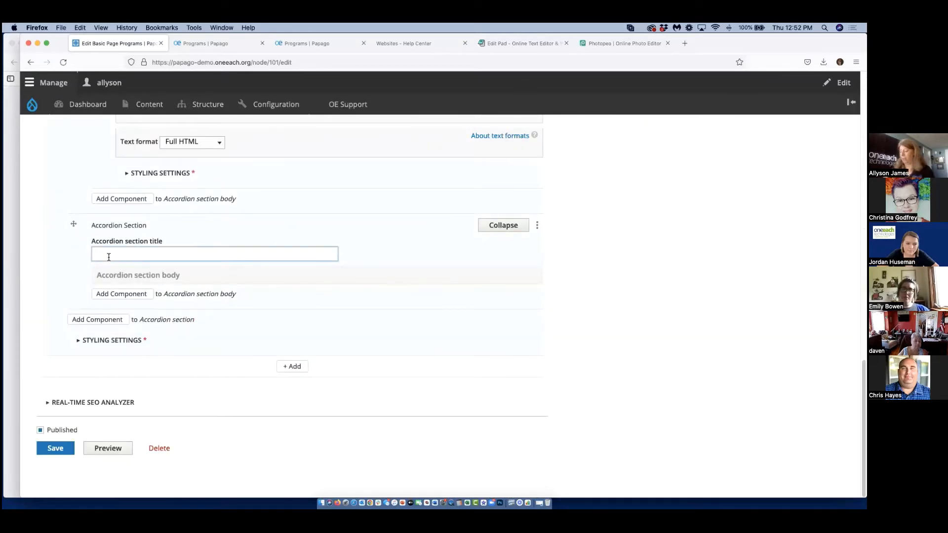
pyautogui.press('super+v')
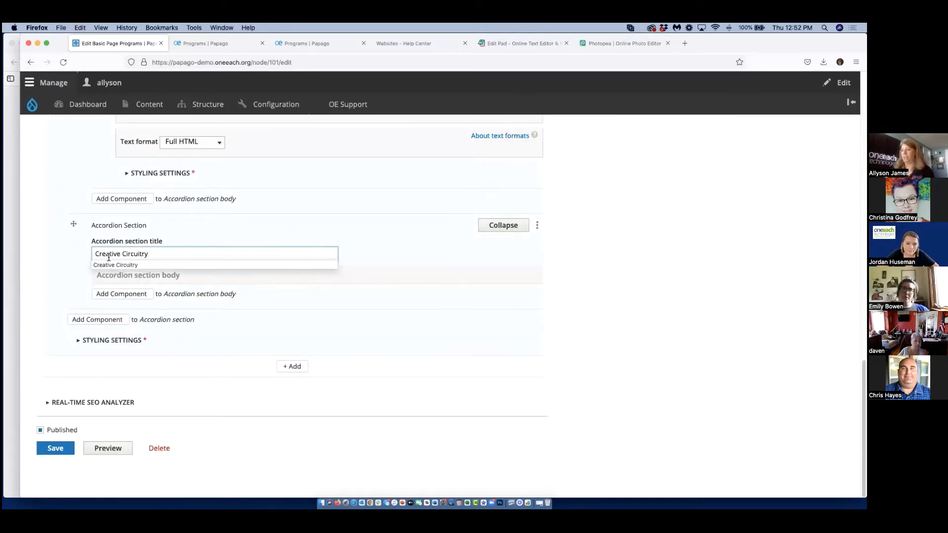
# Add Rich Text to the Creative Circuitry section body with "Experience electricity and conductivity through Snap Circuits." copied from the page body.
pyautogui.click(140, 295)
pyautogui.click(443, 208)
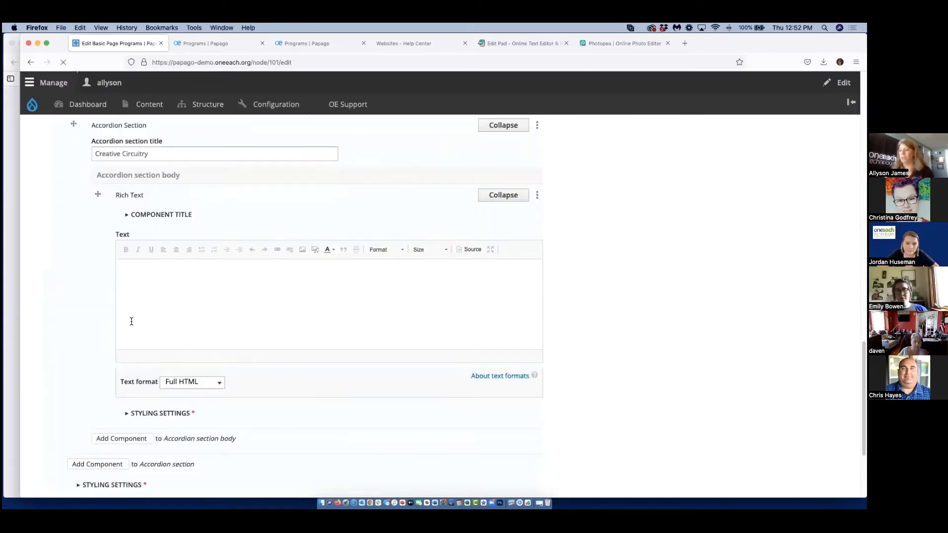
pyautogui.scroll(2, 134, 265)
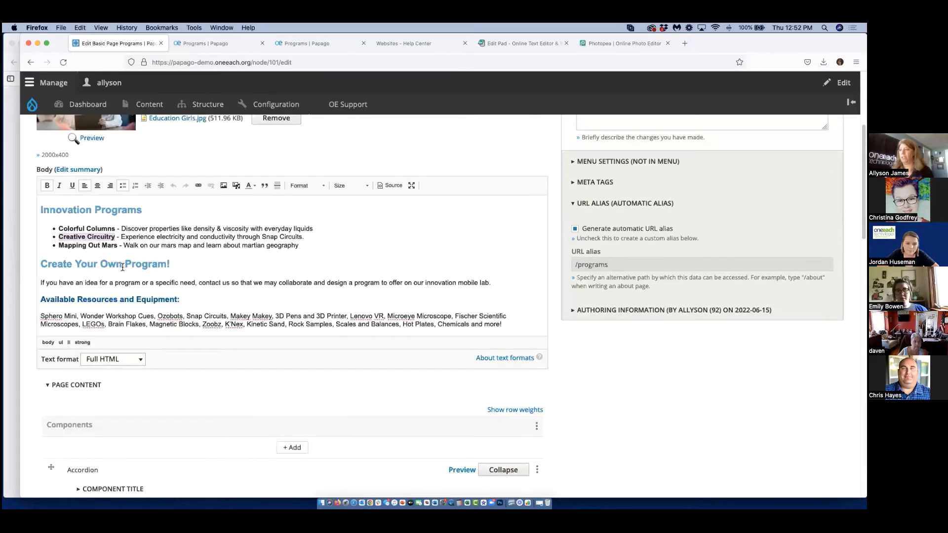
pyautogui.moveTo(120, 237); pyautogui.dragTo(301, 235)
pyautogui.rightClick(300, 238)
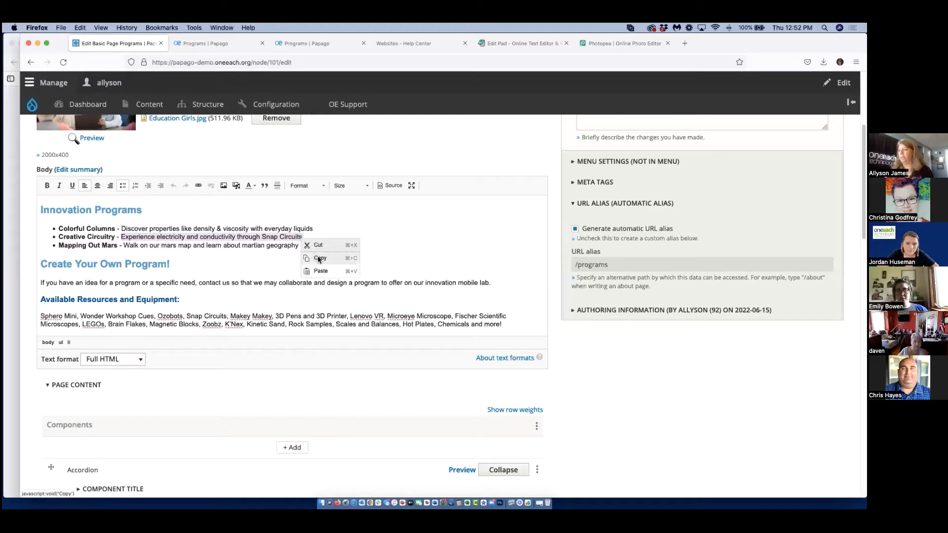
pyautogui.click(320, 257)
pyautogui.scroll(-18, 185, 353)
pyautogui.scroll(1, 185, 353)
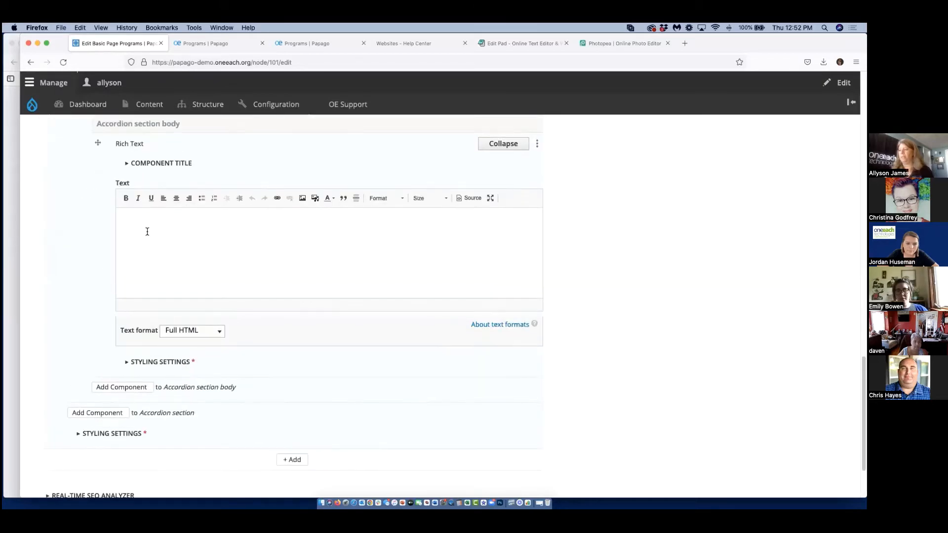
pyautogui.click(147, 229)
pyautogui.press('super+v')
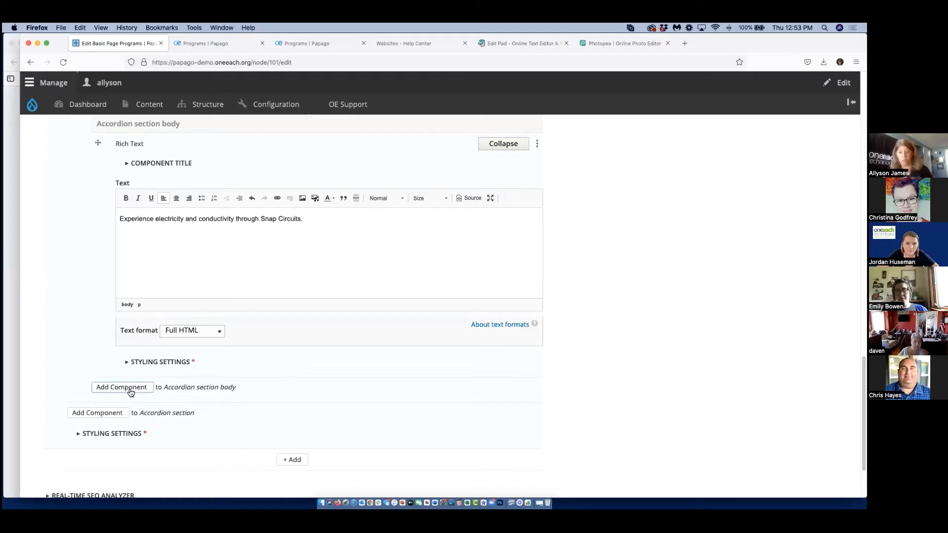
# Add a third section to the accordion and title it "Mapping Out Mars", copied from the page body.
pyautogui.click(119, 413)
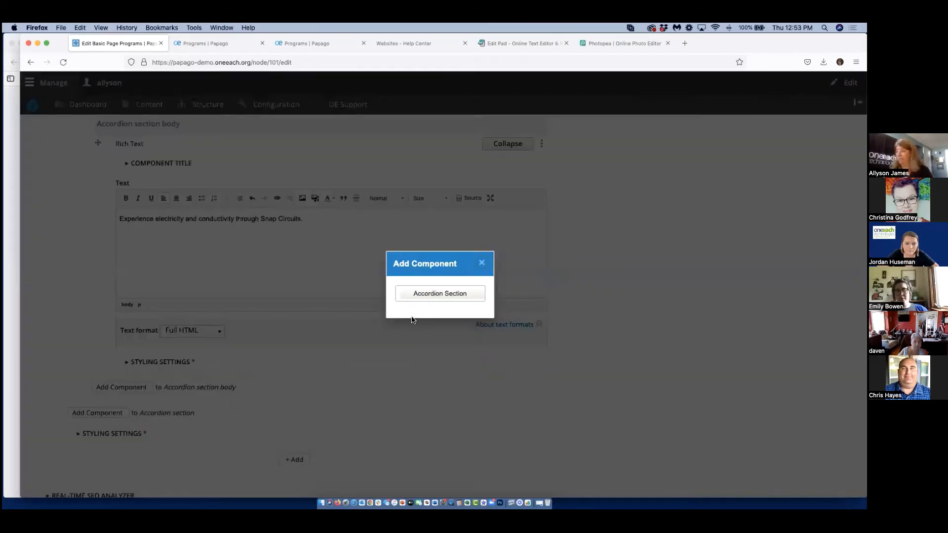
pyautogui.click(436, 295)
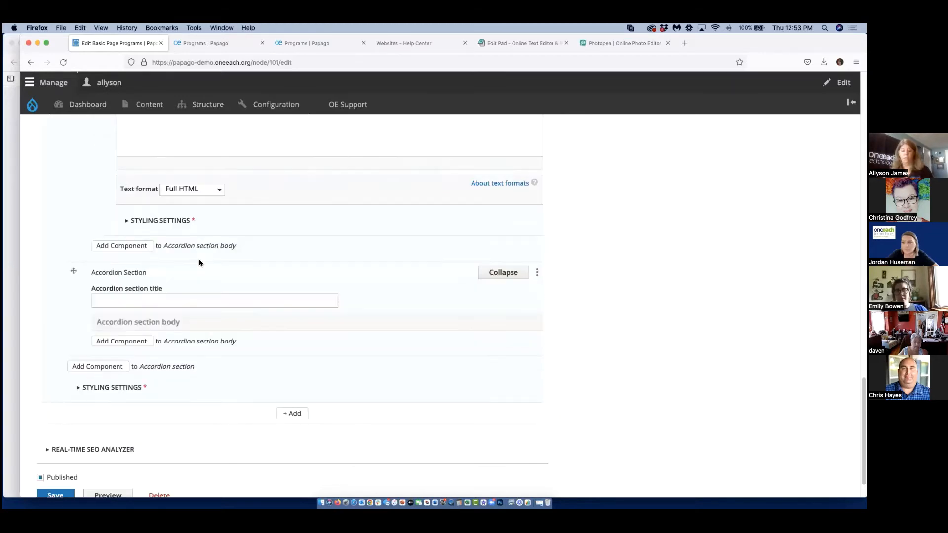
pyautogui.scroll(15, 198, 257)
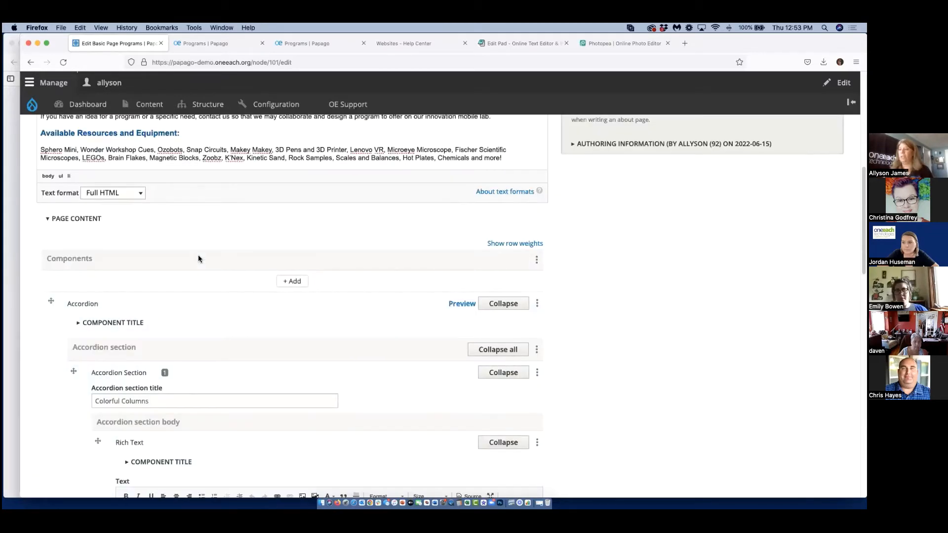
pyautogui.scroll(3, 198, 256)
pyautogui.moveTo(117, 301); pyautogui.dragTo(60, 301)
pyautogui.rightClick(64, 300)
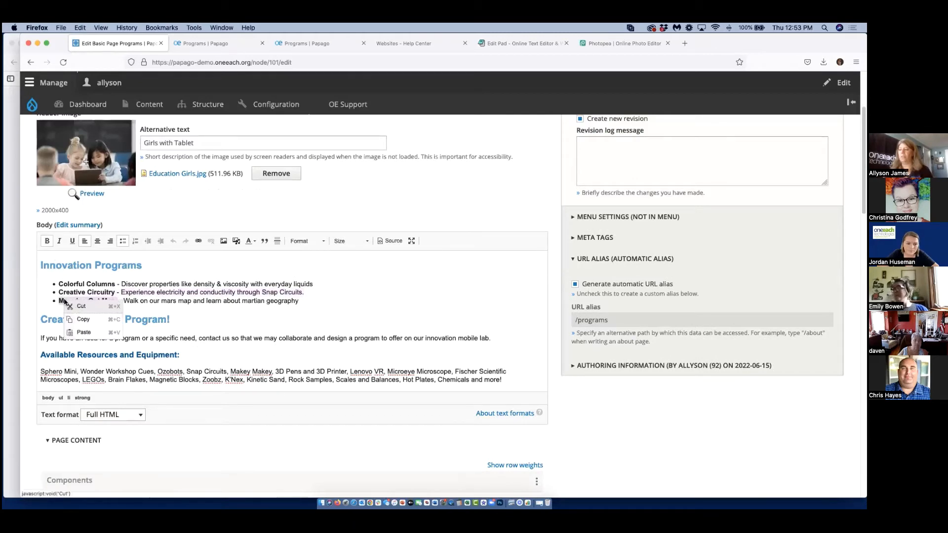
pyautogui.click(82, 320)
pyautogui.scroll(-15, 198, 389)
pyautogui.scroll(-5, 179, 390)
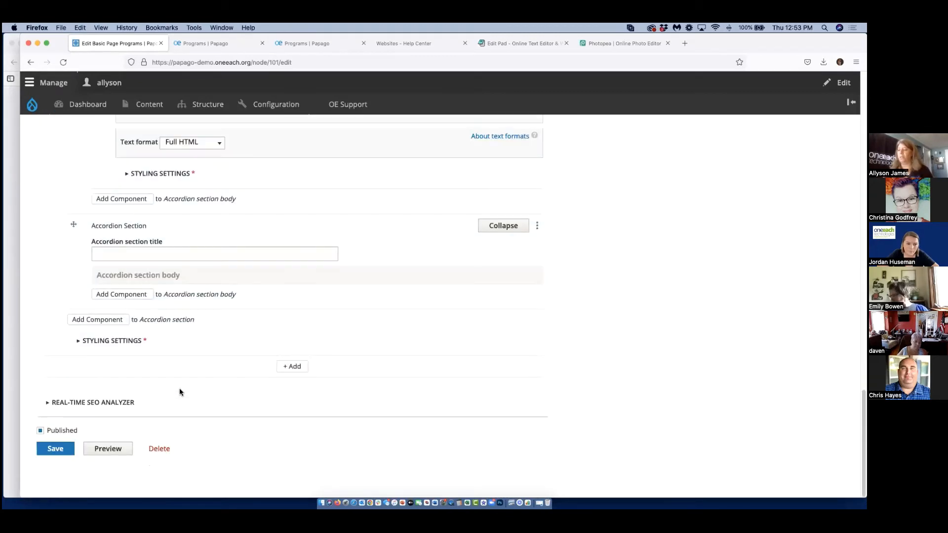
pyautogui.click(116, 248)
pyautogui.press('super+v')
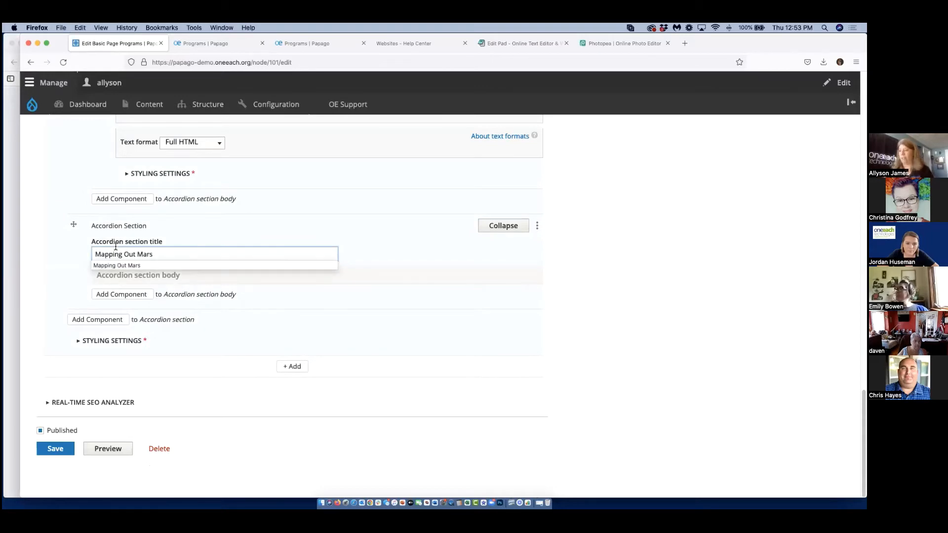
# Add Rich Text to the Mapping Out Mars section body with "Walk on our mars map and learn about martian geography" copied from the page body.
pyautogui.click(146, 298)
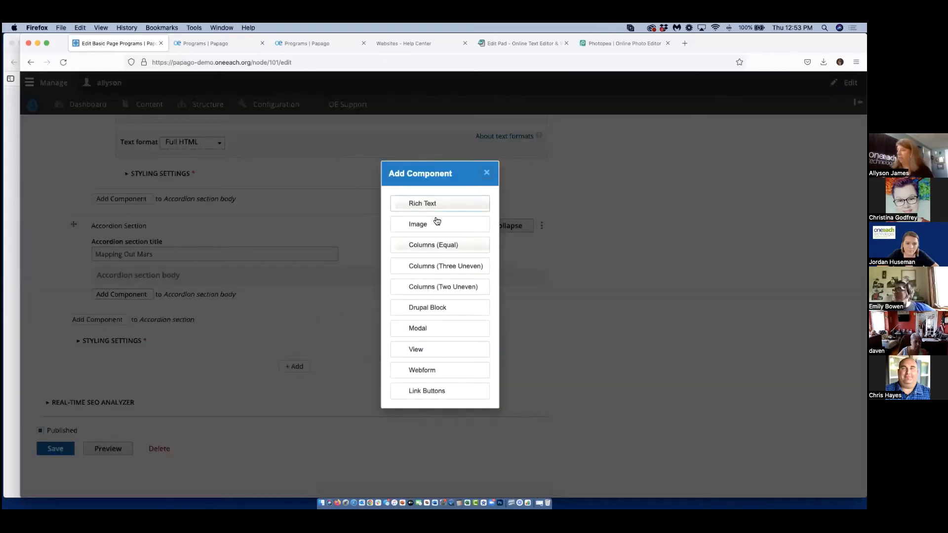
pyautogui.click(429, 203)
pyautogui.scroll(15, 191, 203)
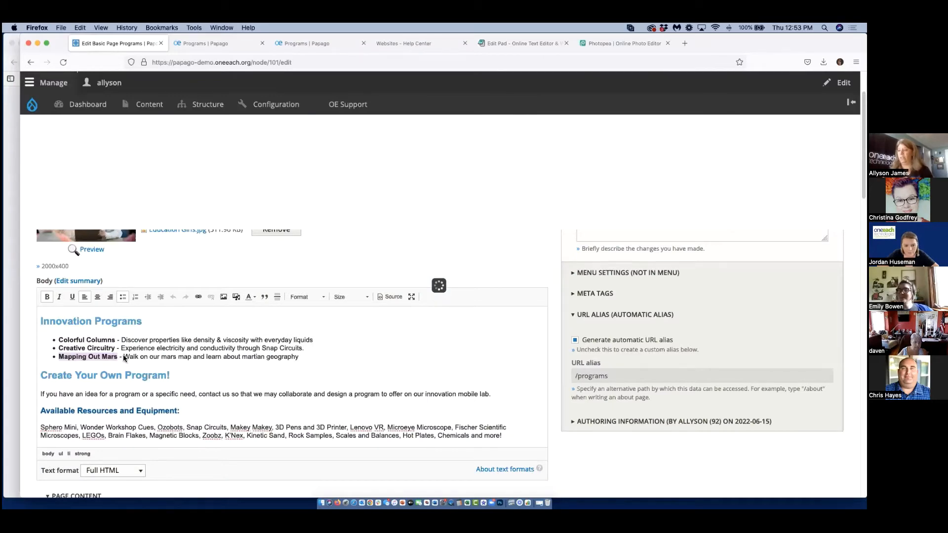
pyautogui.scroll(14, 108, 253)
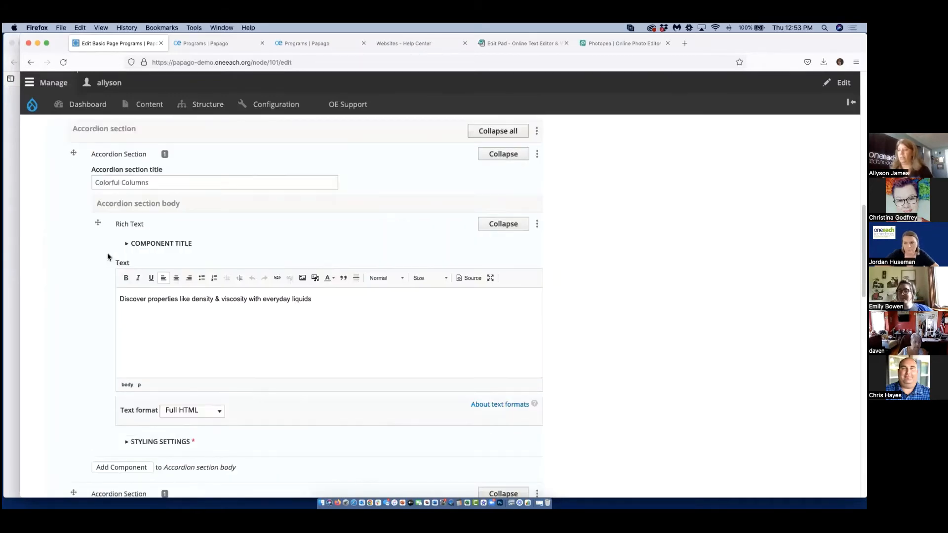
pyautogui.scroll(10, 108, 256)
pyautogui.moveTo(124, 255); pyautogui.dragTo(307, 260)
pyautogui.rightClick(281, 252)
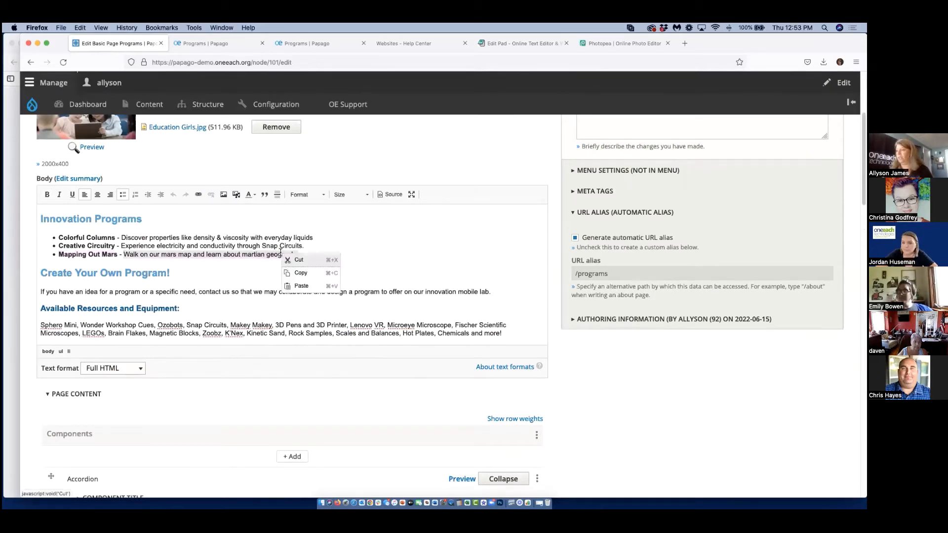
pyautogui.click(307, 272)
pyautogui.scroll(-10, 148, 321)
pyautogui.scroll(-15, 146, 329)
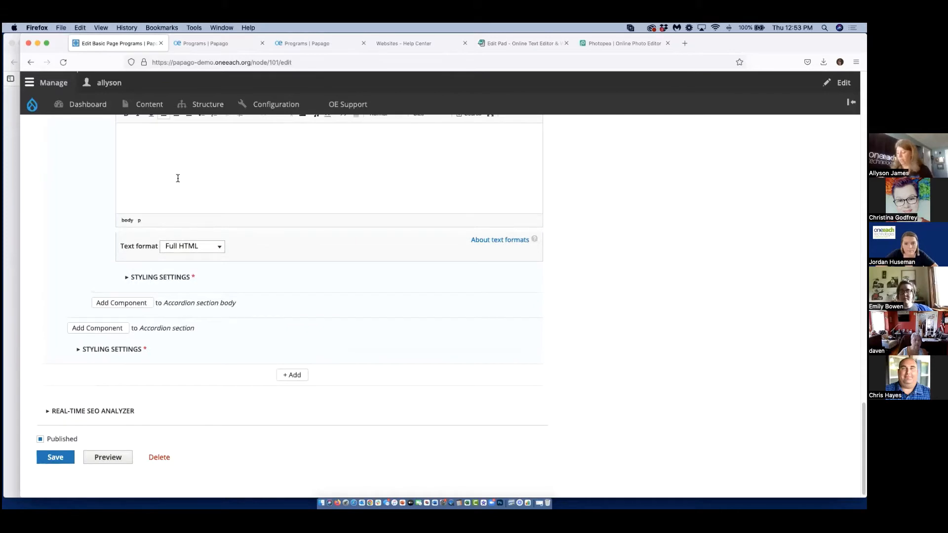
pyautogui.press('super+v')
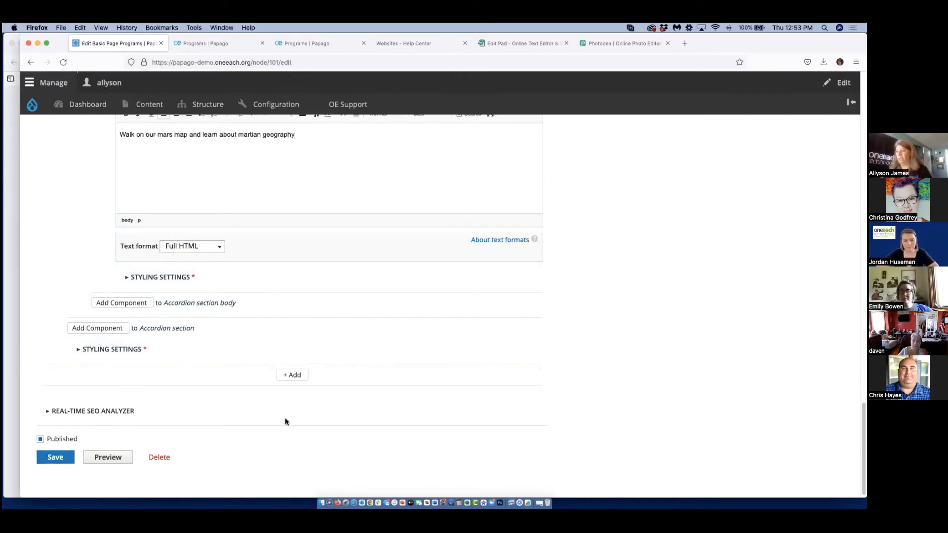
# Add a page-level Rich Text component below the accordion in the Page Content.
pyautogui.scroll(7, 254, 363)
pyautogui.scroll(-7, 254, 363)
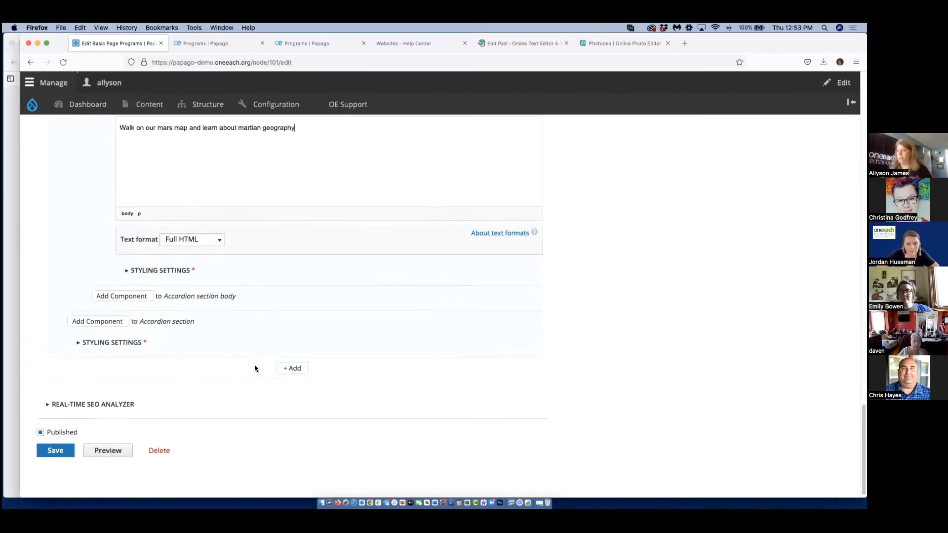
pyautogui.click(291, 367)
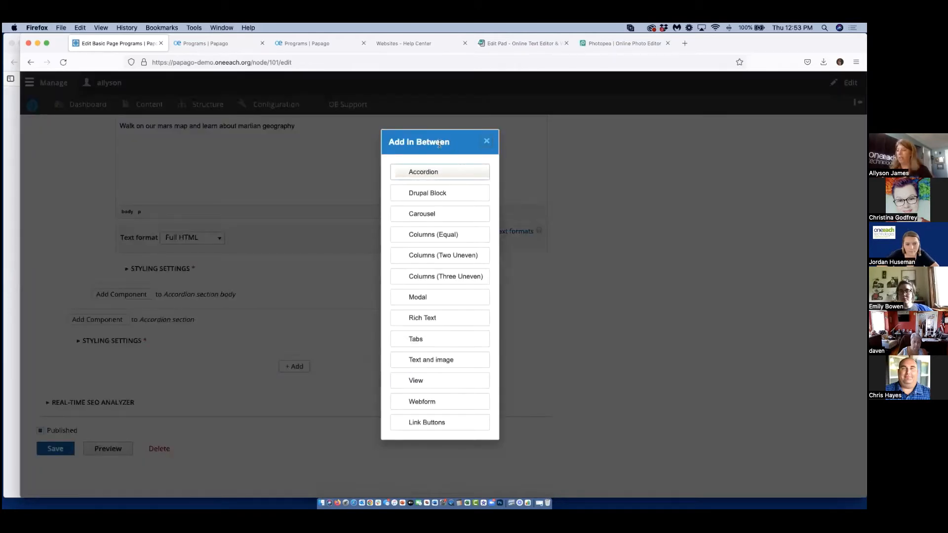
pyautogui.click(431, 318)
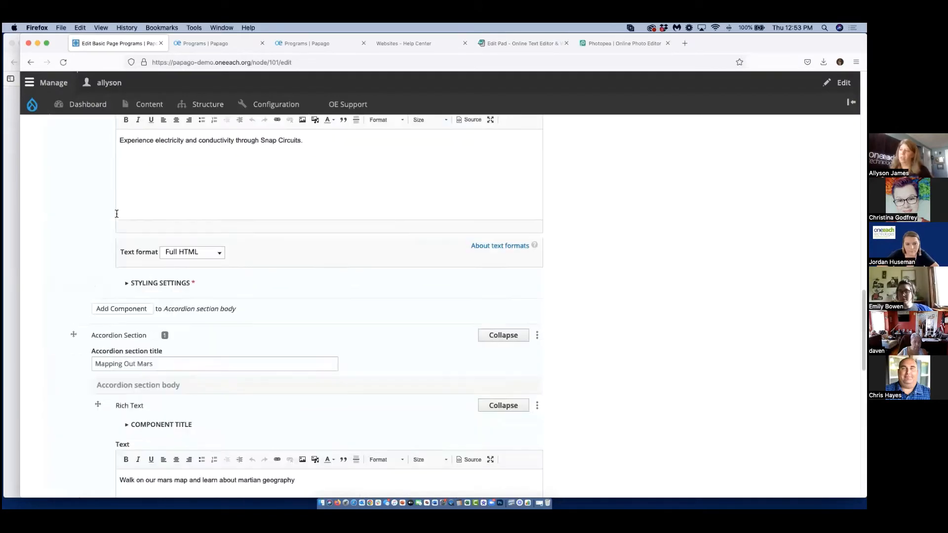
# Copy the body text from the "Create Your Own Program!" heading through the equipment list into the new Rich Text component below the accordion.
pyautogui.scroll(10, 116, 216)
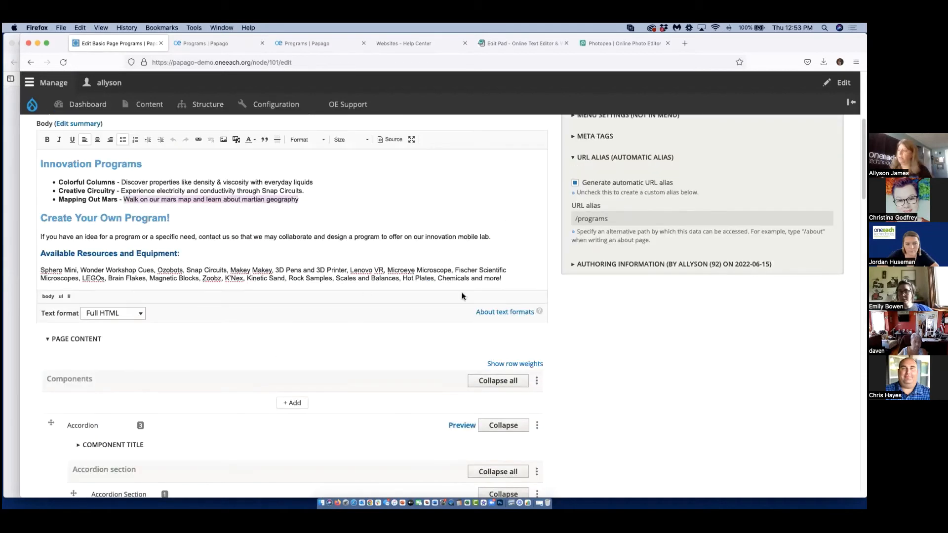
pyautogui.click(504, 279)
pyautogui.moveTo(85, 212); pyautogui.dragTo(34, 211)
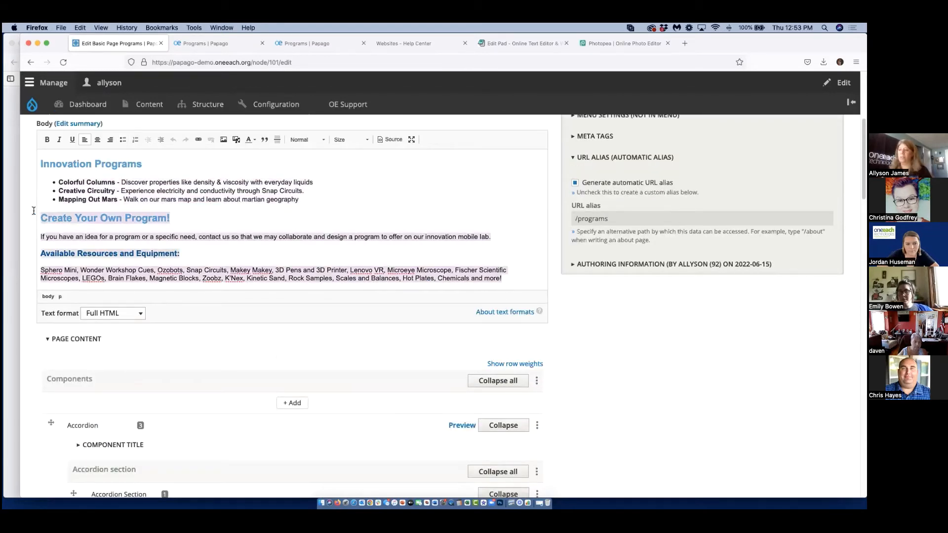
pyautogui.rightClick(48, 217)
pyautogui.click(70, 237)
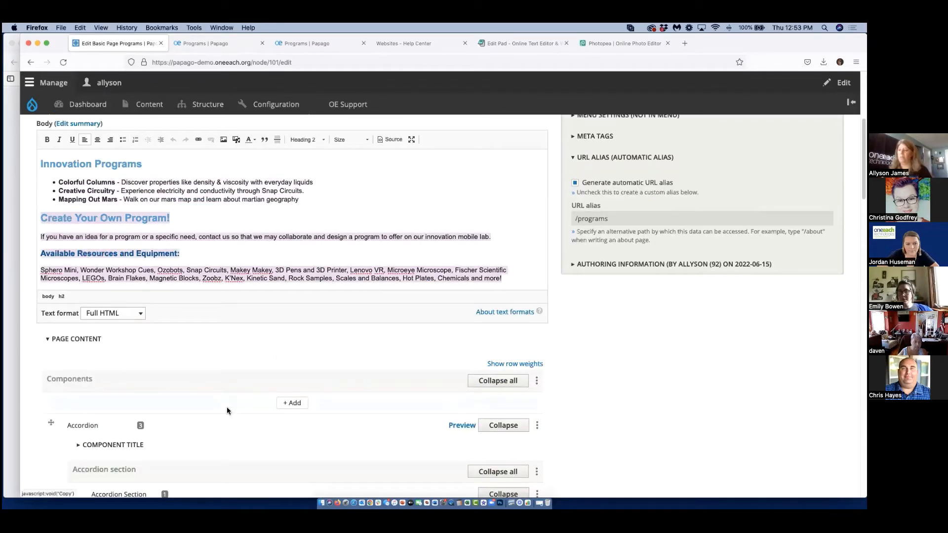
pyautogui.scroll(-20, 227, 407)
pyautogui.scroll(-10, 227, 407)
pyautogui.click(161, 256)
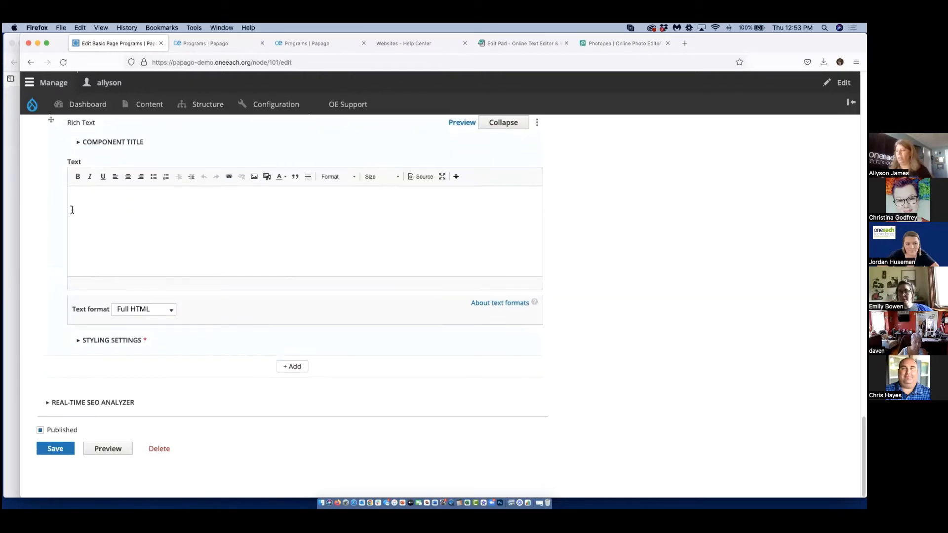
pyautogui.press('super+v')
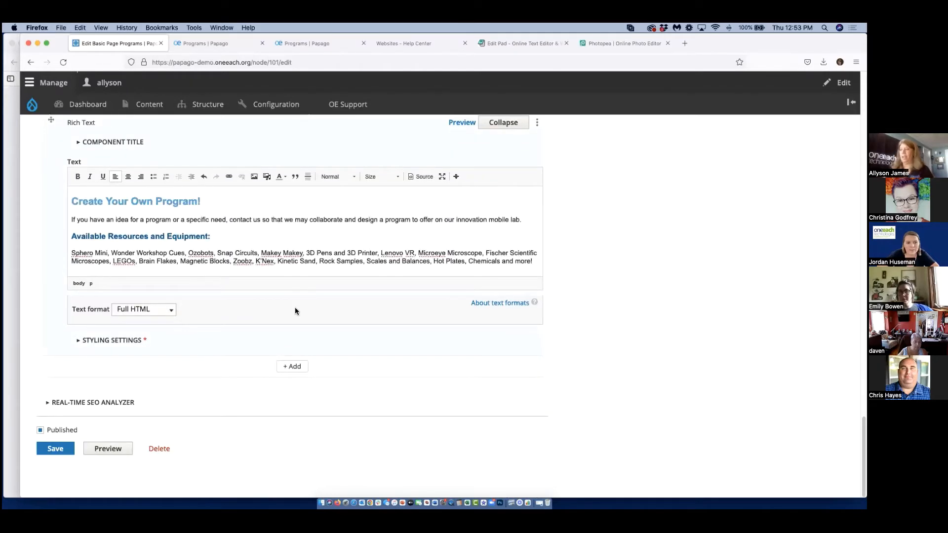
# Delete everything below the "Innovation Programs" heading from the page's Body field.
pyautogui.scroll(15, 295, 307)
pyautogui.scroll(15, 309, 309)
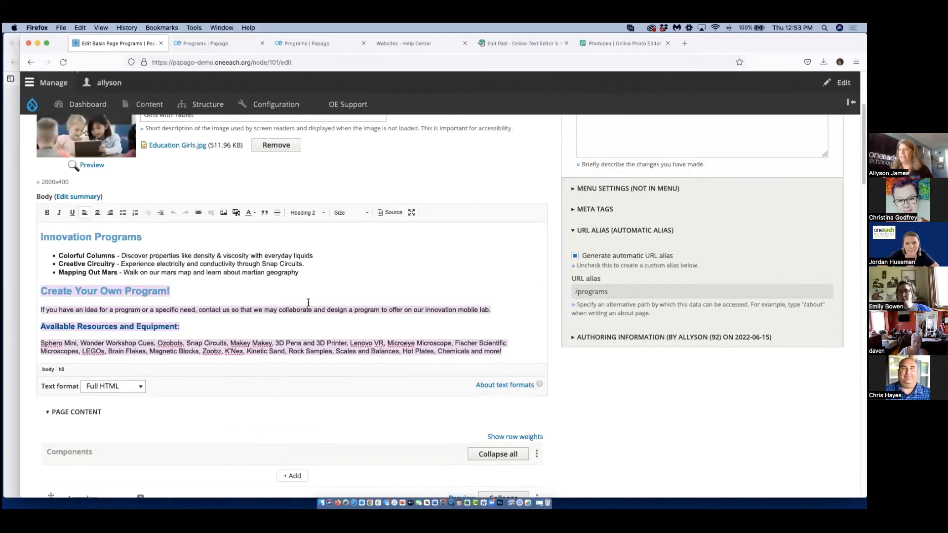
pyautogui.click(501, 424)
pyautogui.moveTo(328, 356); pyautogui.dragTo(34, 322)
pyautogui.press('BackSpace')
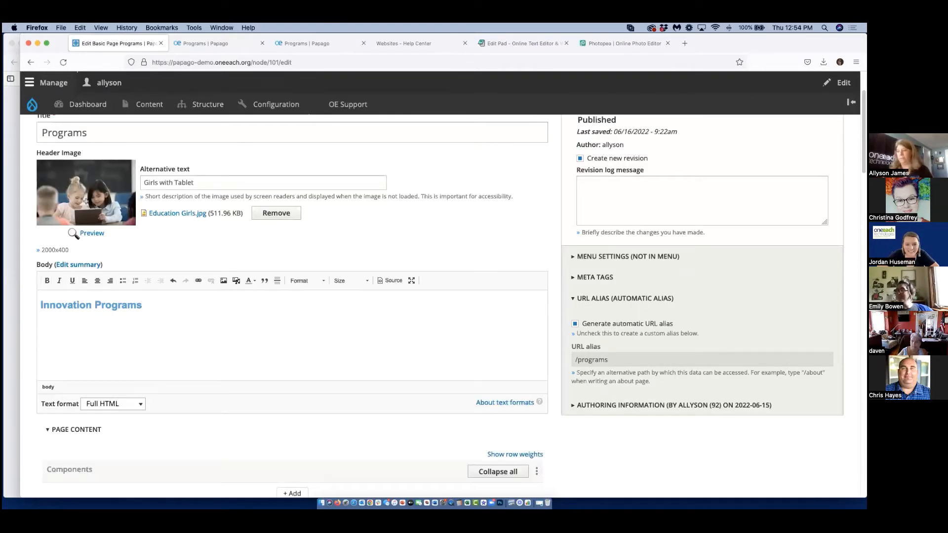
# Save the Programs page and review the published accordion and the text below it.
pyautogui.scroll(-6, 294, 266)
pyautogui.scroll(-12, 279, 320)
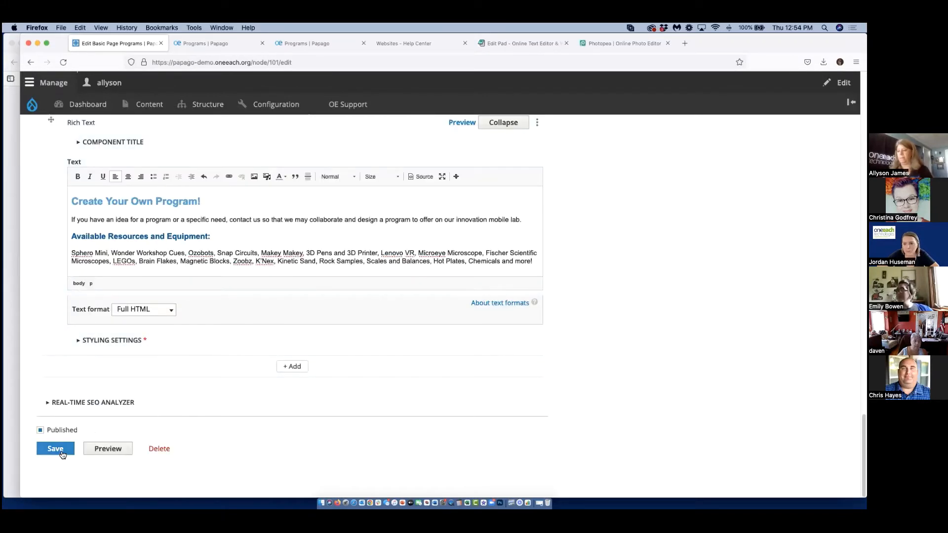
pyautogui.click(60, 451)
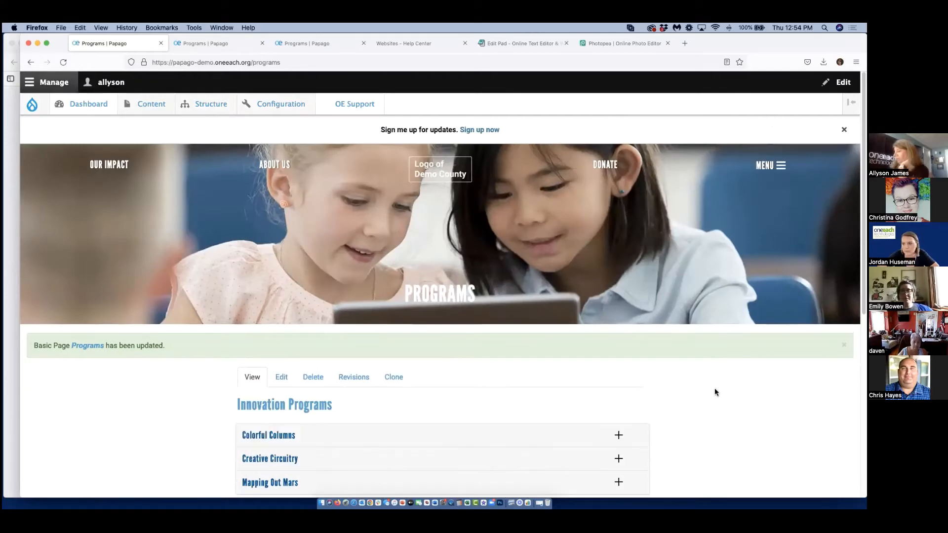
pyautogui.scroll(-6, 716, 391)
pyautogui.scroll(2, 753, 396)
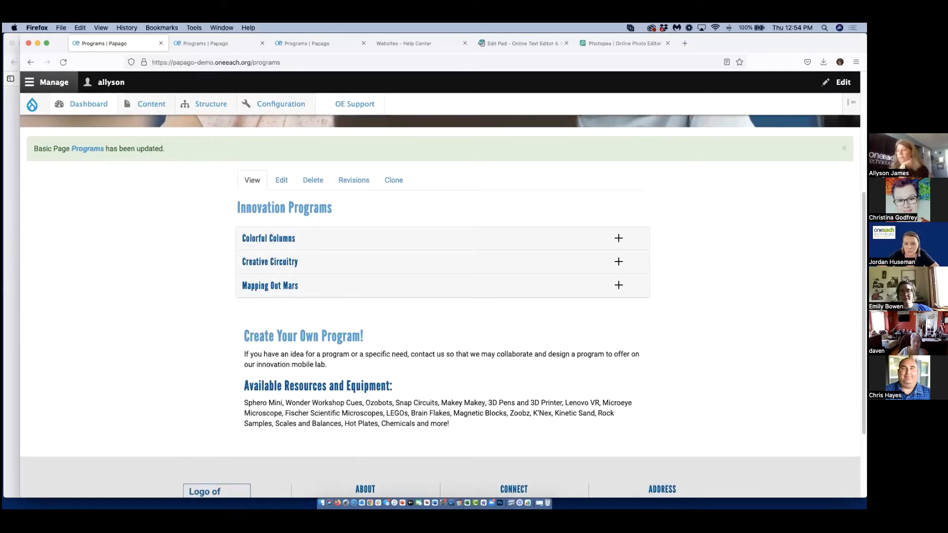
# Reload the Programs page and expand the accordion items to examine their text and the content below.
pyautogui.scroll(7, 78, 145)
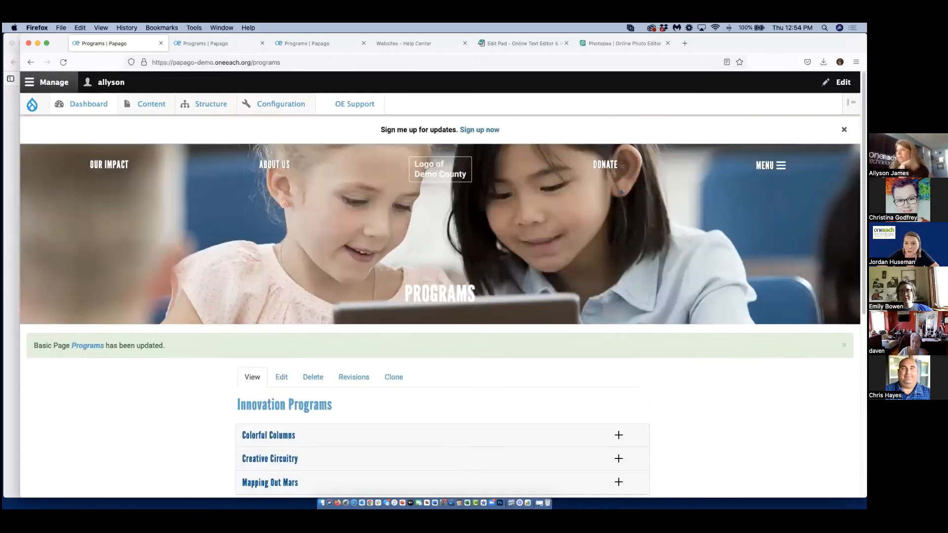
pyautogui.click(65, 64)
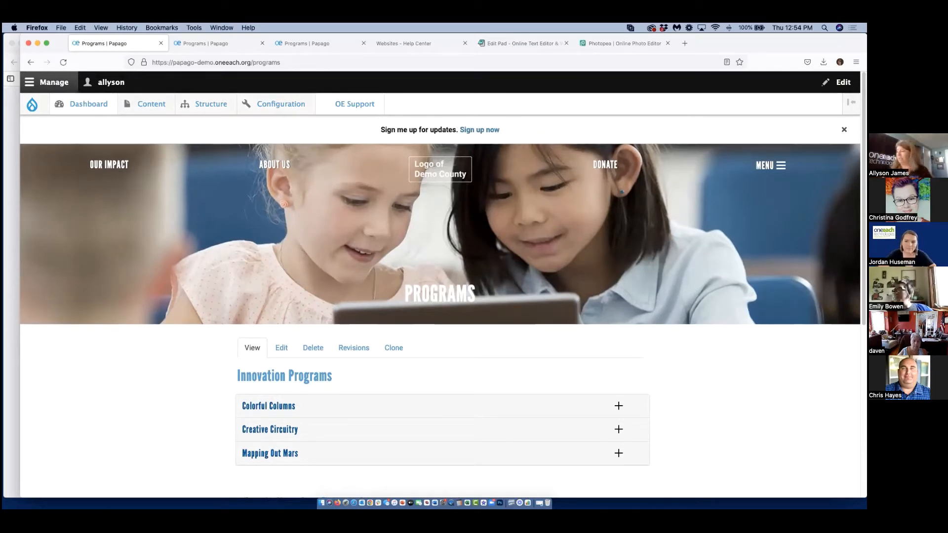
pyautogui.scroll(-3, 362, 274)
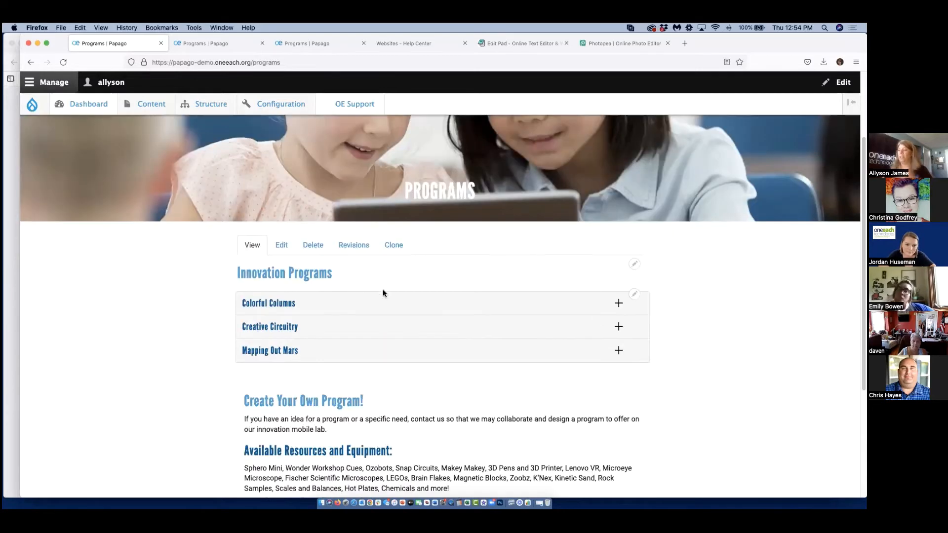
pyautogui.scroll(-1, 383, 289)
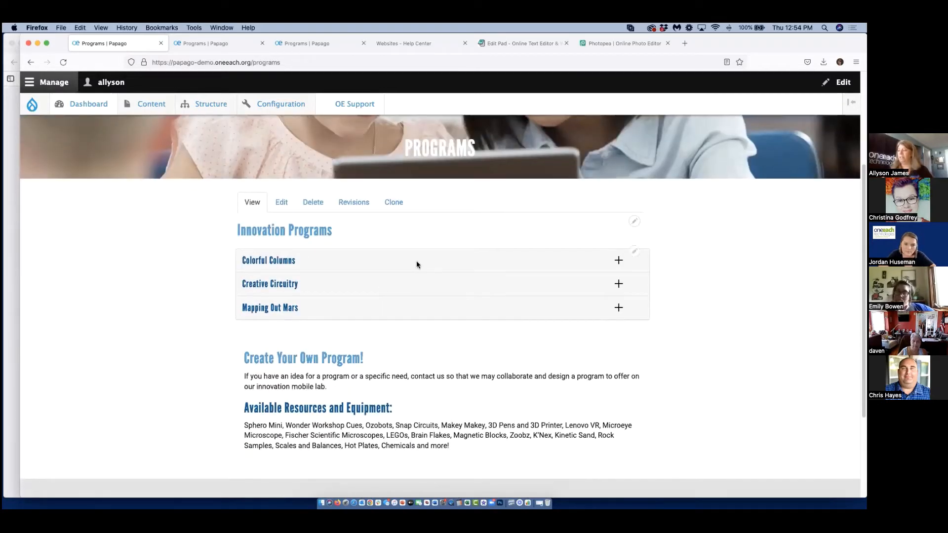
pyautogui.click(619, 260)
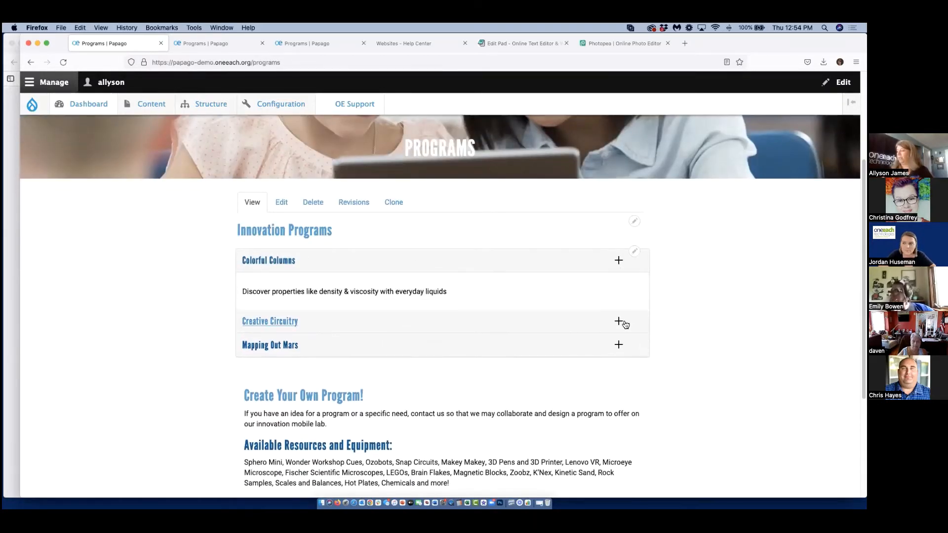
pyautogui.click(617, 382)
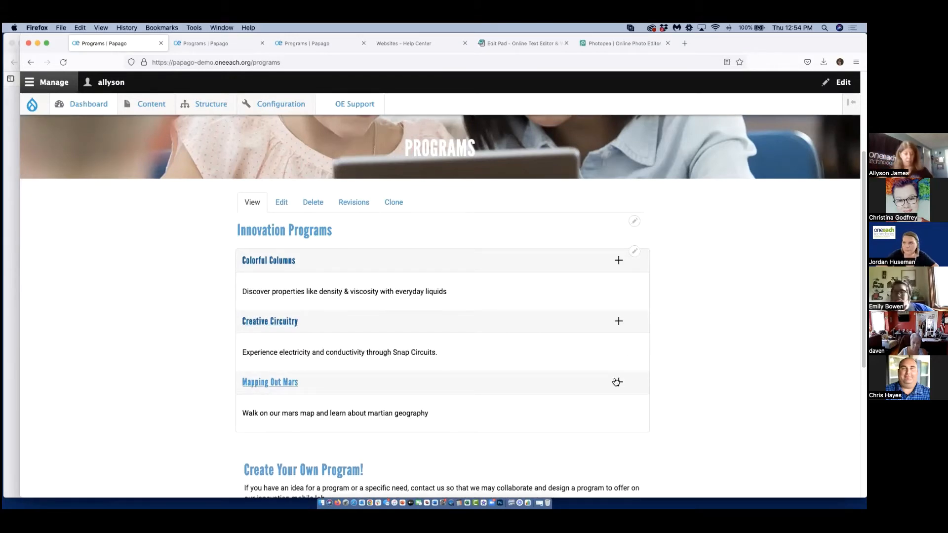
pyautogui.scroll(-3, 555, 297)
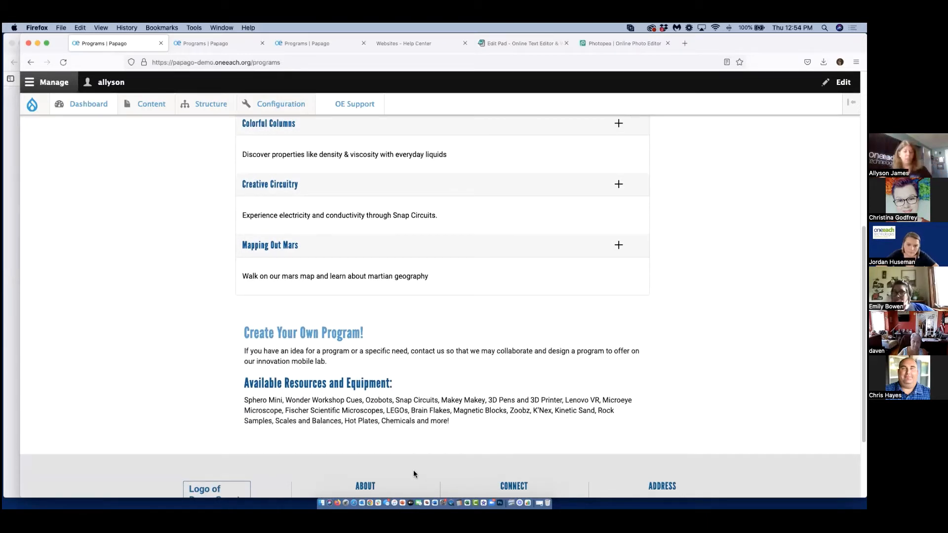
# Collapse the Mapping Out Mars, Creative Circuitry and Colorful Columns accordion items again.
pyautogui.scroll(1, 580, 388)
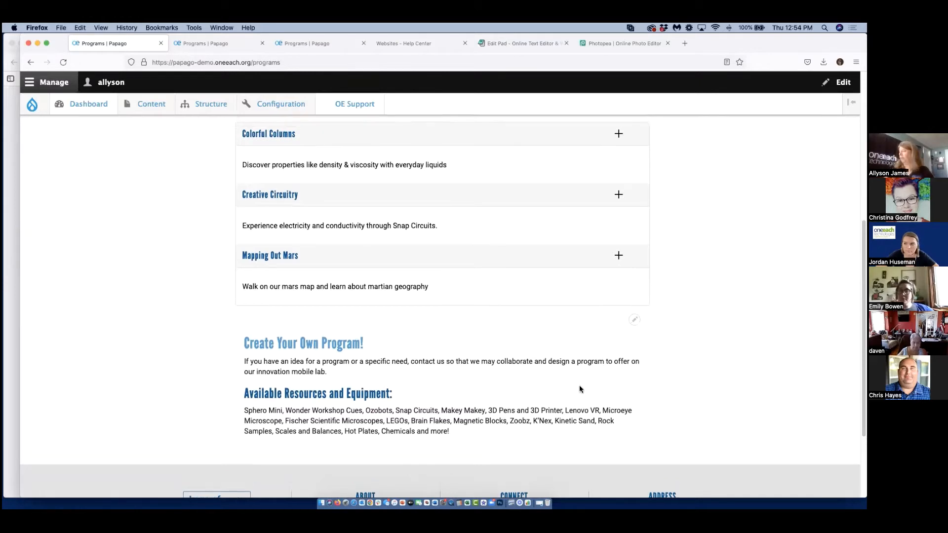
pyautogui.scroll(4, 580, 389)
pyautogui.click(619, 416)
pyautogui.click(619, 355)
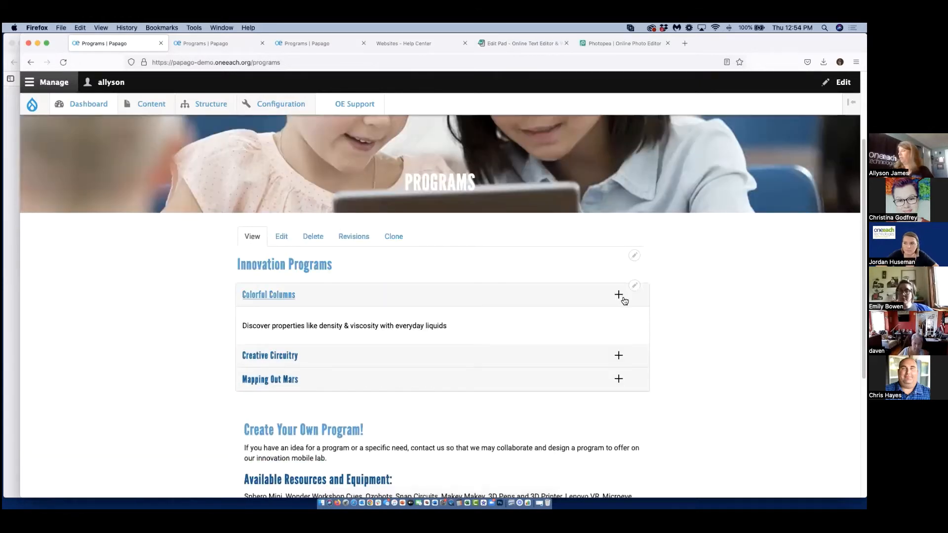
pyautogui.click(620, 296)
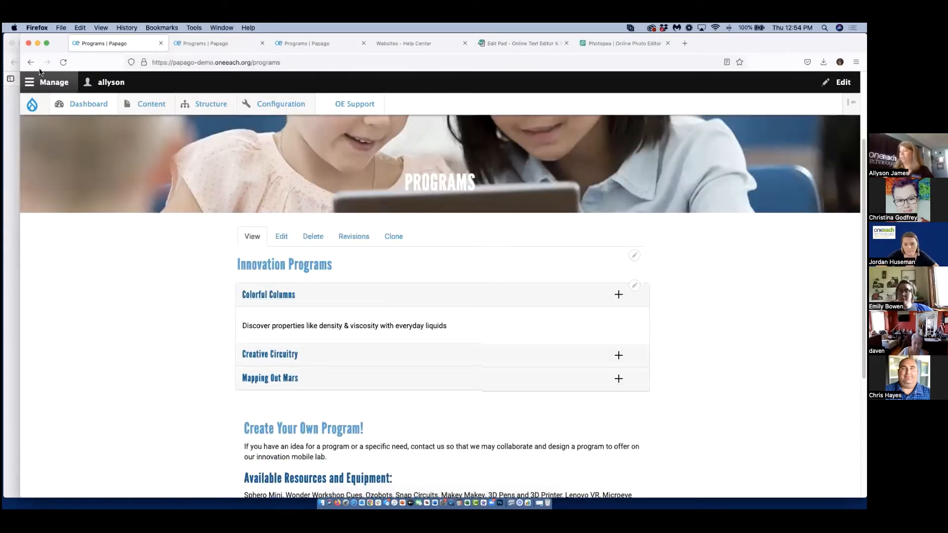
# Switch to the second Programs page (/programs1) and open it for editing at its Page Content section.
pyautogui.click(207, 43)
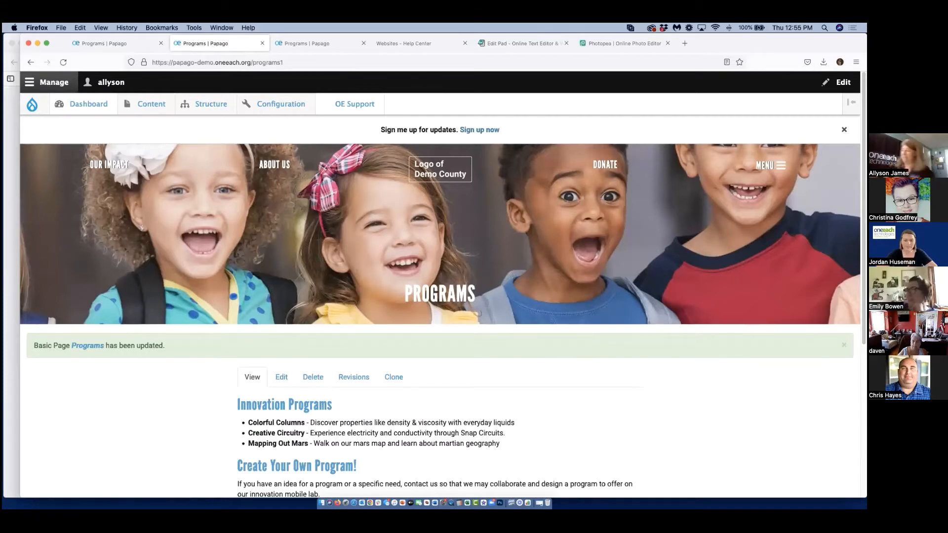
pyautogui.scroll(-5, 538, 376)
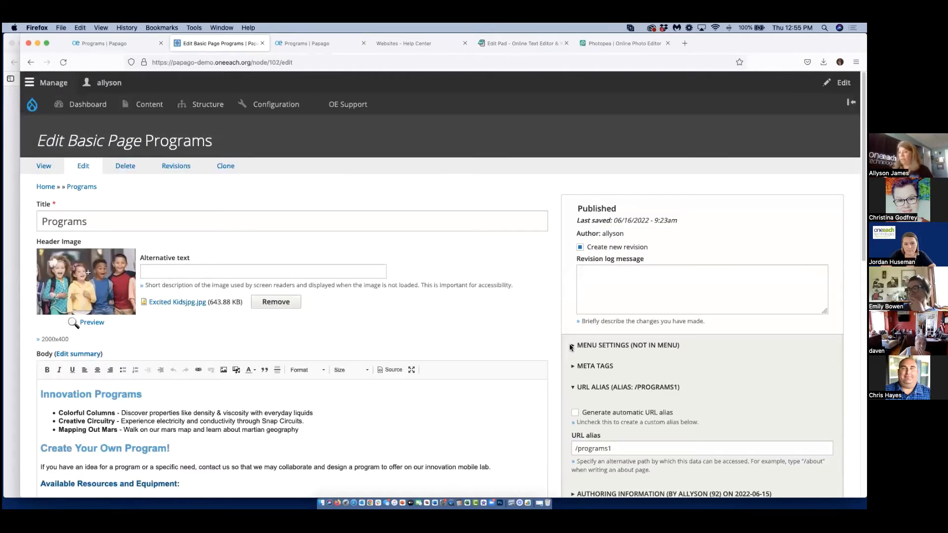
pyautogui.scroll(-2, 563, 424)
pyautogui.scroll(-2, 567, 439)
pyautogui.scroll(3, 573, 440)
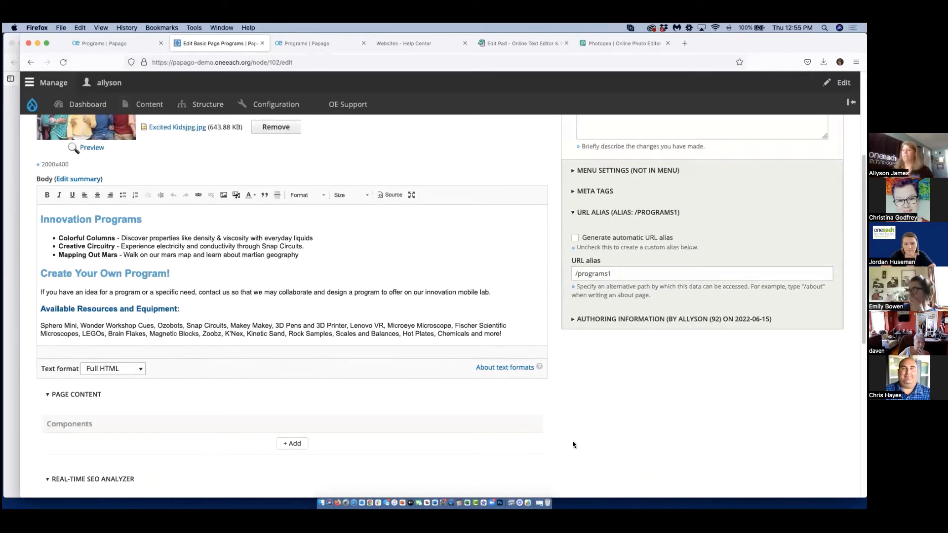
pyautogui.scroll(-5, 564, 440)
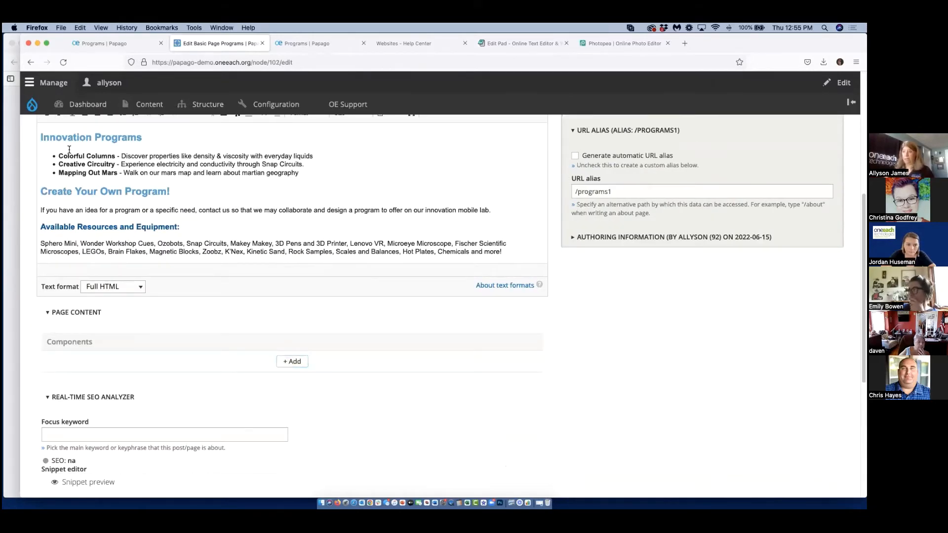
# Add a Columns (Equal) component to the Page Content and insert a Rich Text component into its column content.
pyautogui.click(289, 361)
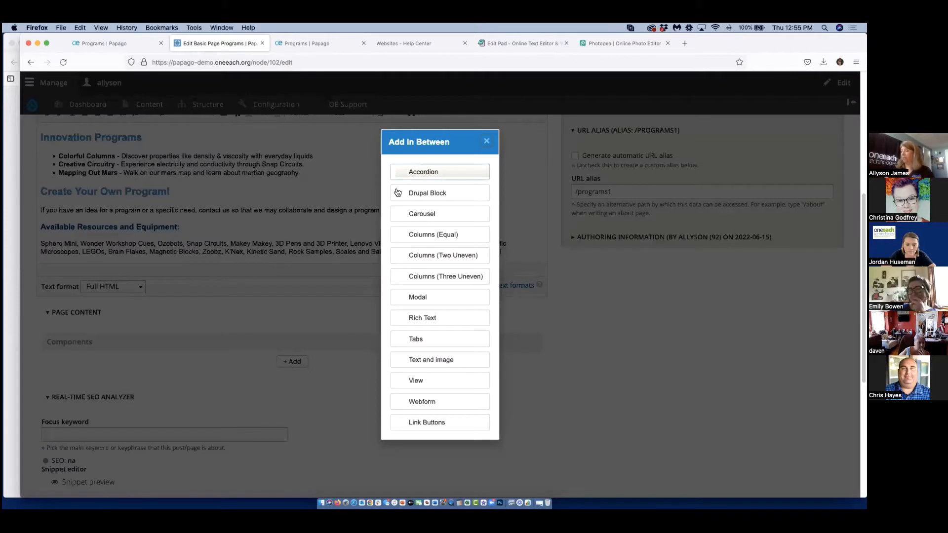
pyautogui.click(442, 237)
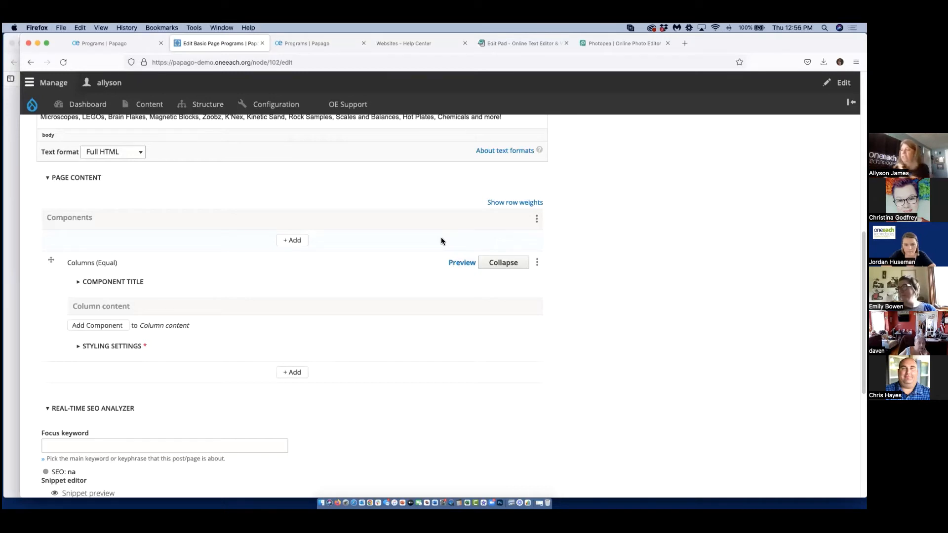
pyautogui.click(107, 328)
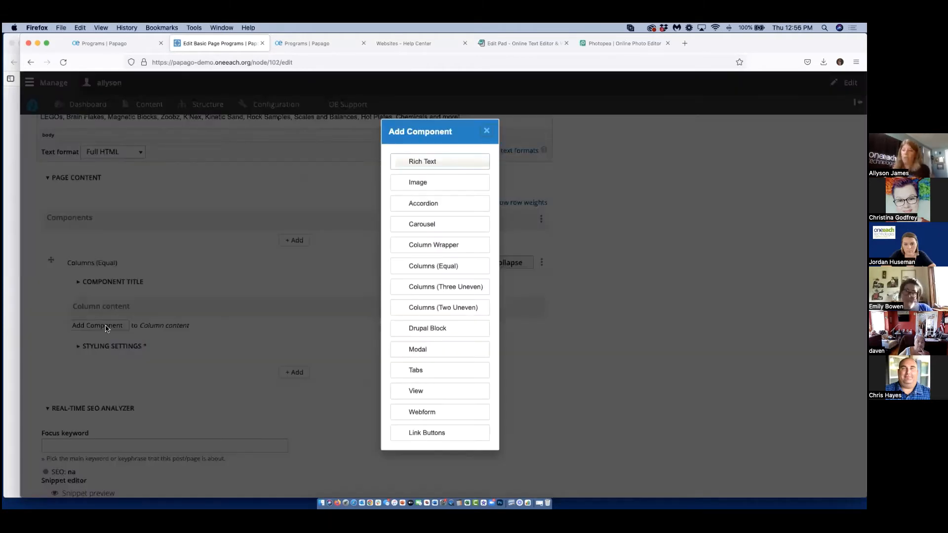
pyautogui.click(423, 163)
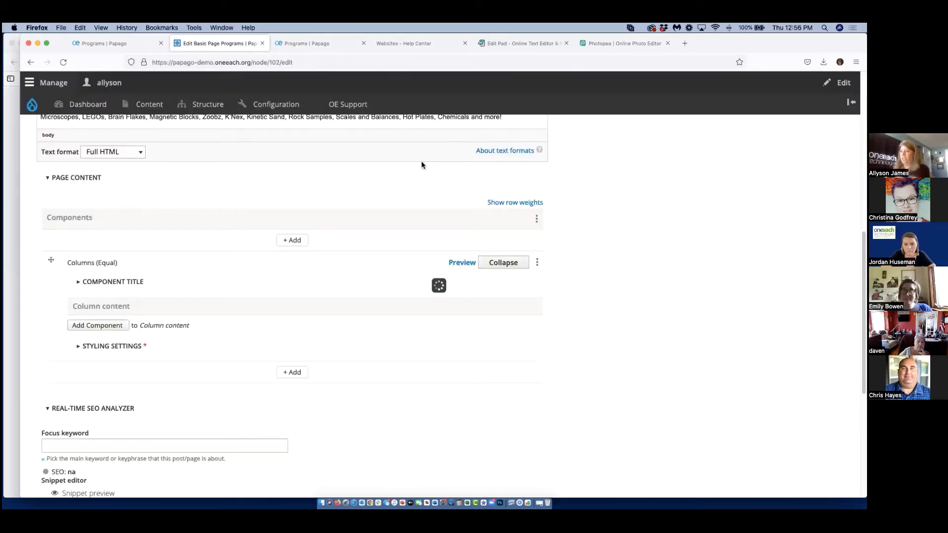
# Copy the "Colorful Columns" bullet from the Body into the Rich Text component inside the equal columns.
pyautogui.scroll(15, 207, 227)
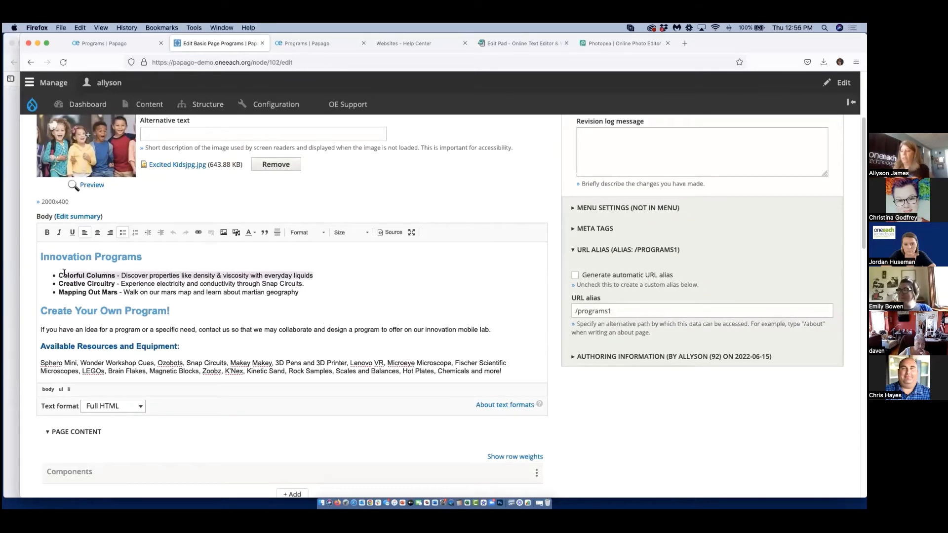
pyautogui.rightClick(60, 272)
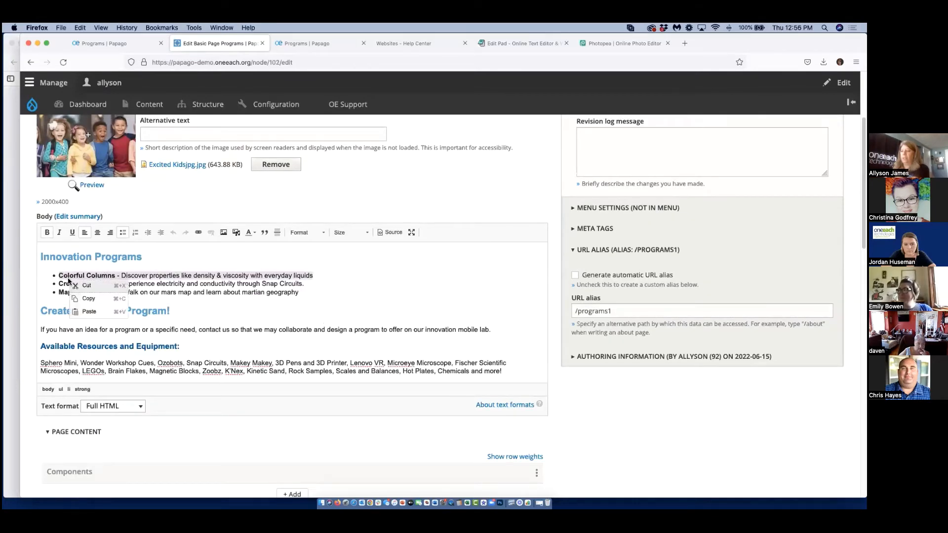
pyautogui.click(94, 298)
pyautogui.scroll(-5, 141, 359)
pyautogui.scroll(-5, 141, 364)
pyautogui.click(129, 282)
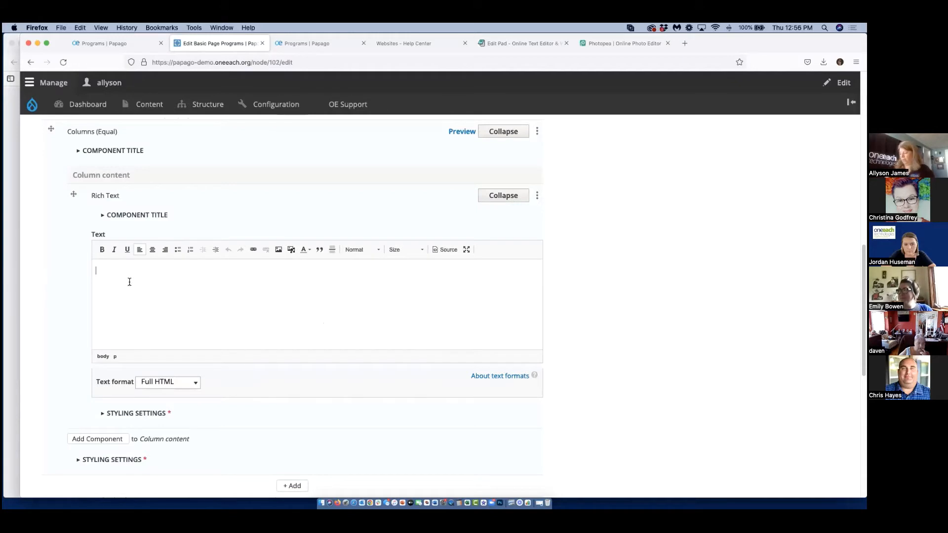
pyautogui.press('super+v')
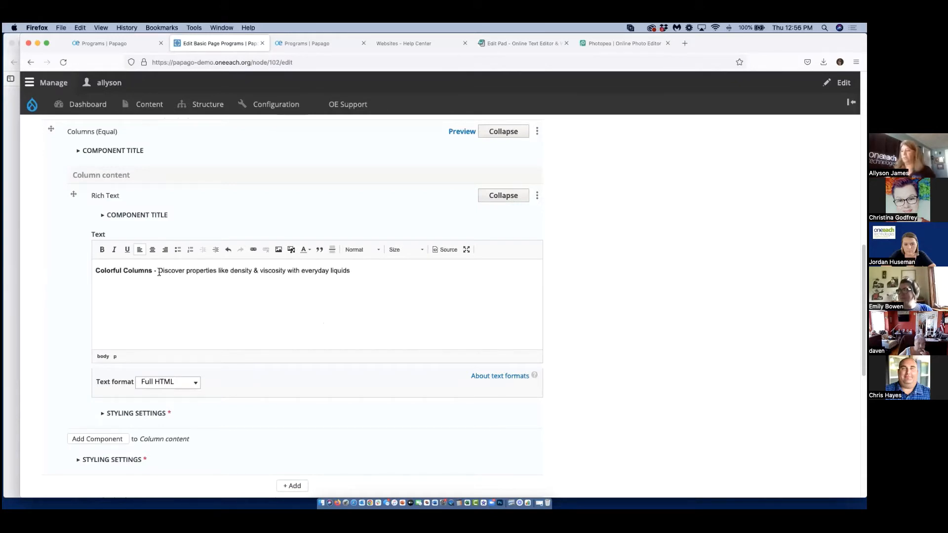
# Remove the dash after "Colorful Columns" and put the description on its own line below the title.
pyautogui.press('BackSpace')
pyautogui.press('BackSpace')
pyautogui.press('BackSpace')
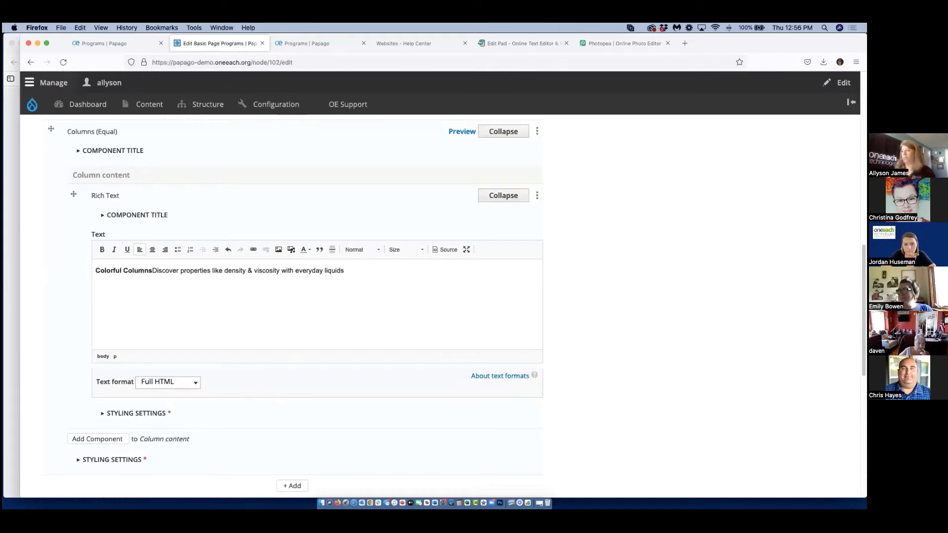
pyautogui.press('Return')
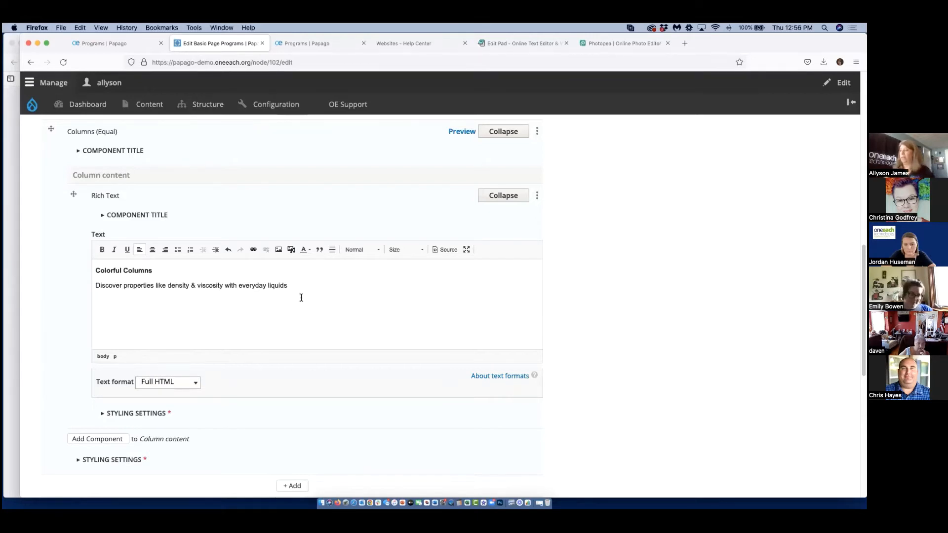
# Centre the "Colorful Columns" title and its description in the Rich Text component.
pyautogui.press('super+a')
pyautogui.click(102, 250)
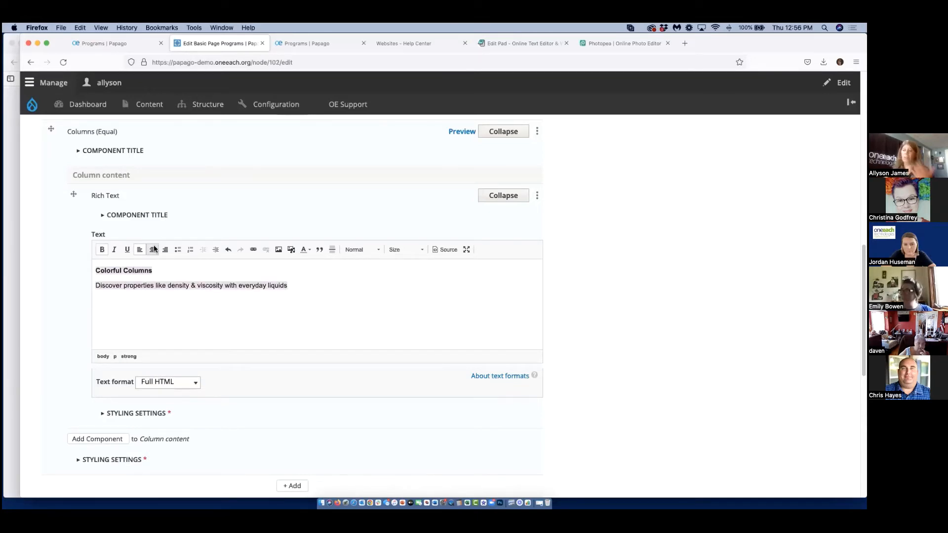
pyautogui.click(153, 250)
pyautogui.click(260, 300)
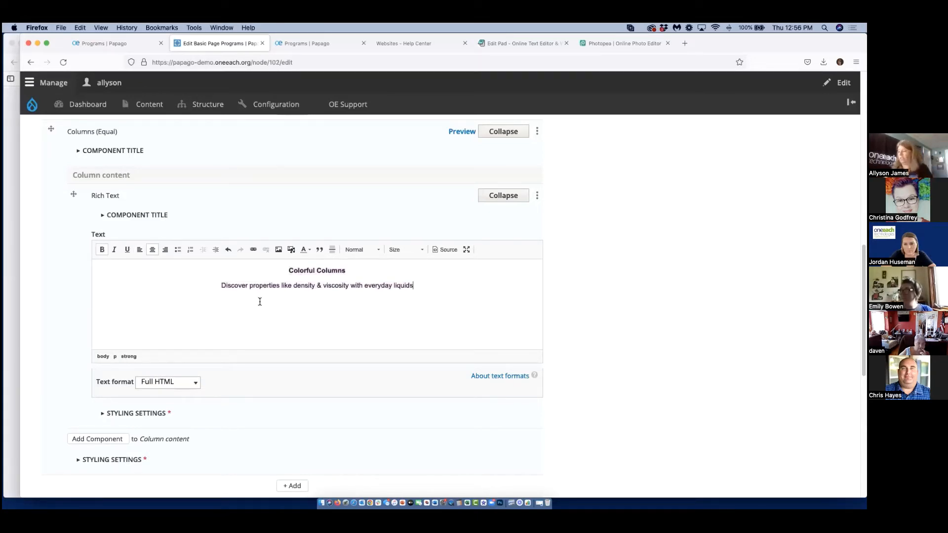
pyautogui.moveTo(284, 266); pyautogui.dragTo(368, 266)
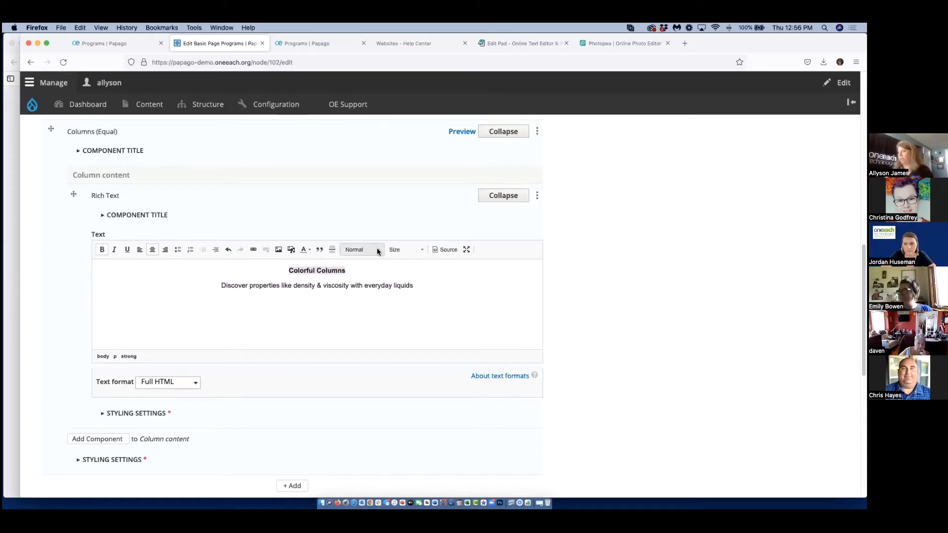
pyautogui.click(375, 249)
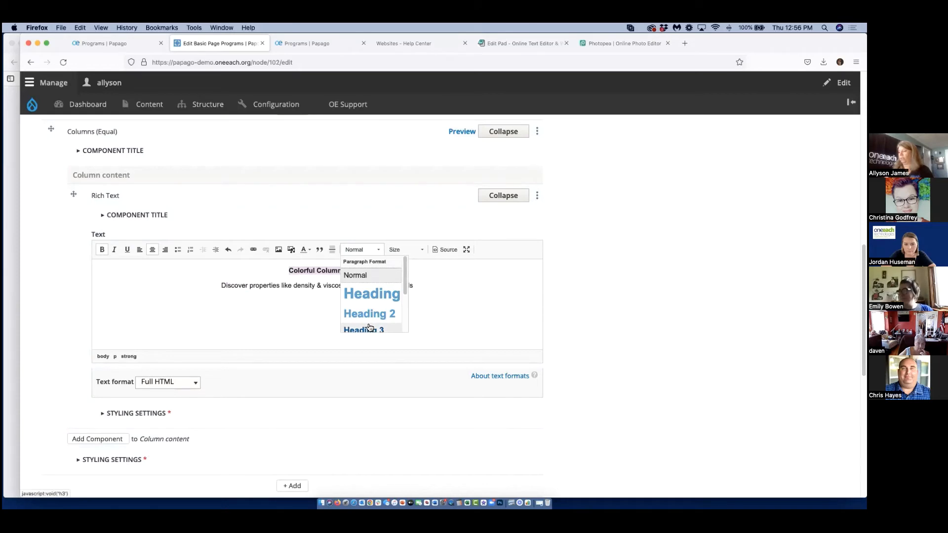
pyautogui.click(474, 321)
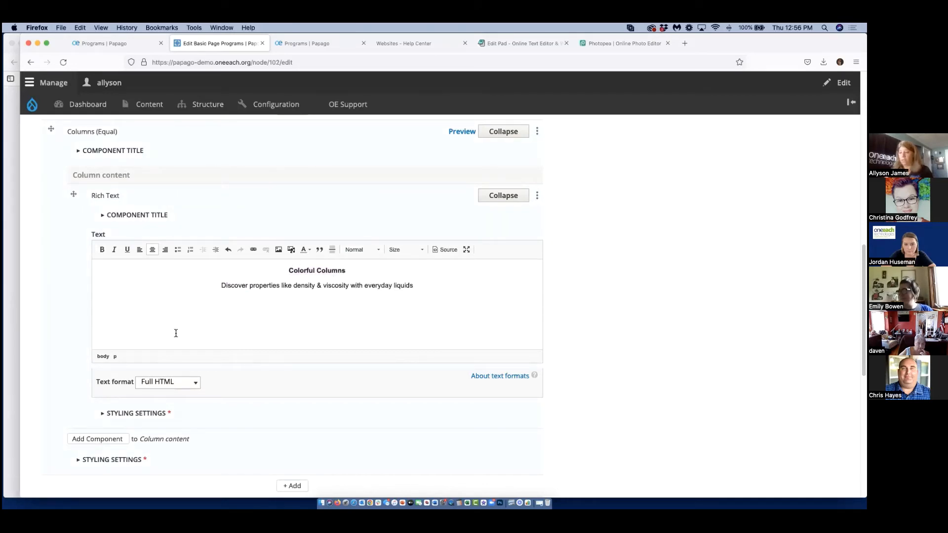
# Set the light grey background color in the styling settings of the "Colorful Columns" Rich Text component.
pyautogui.click(139, 414)
pyautogui.scroll(-3, 138, 412)
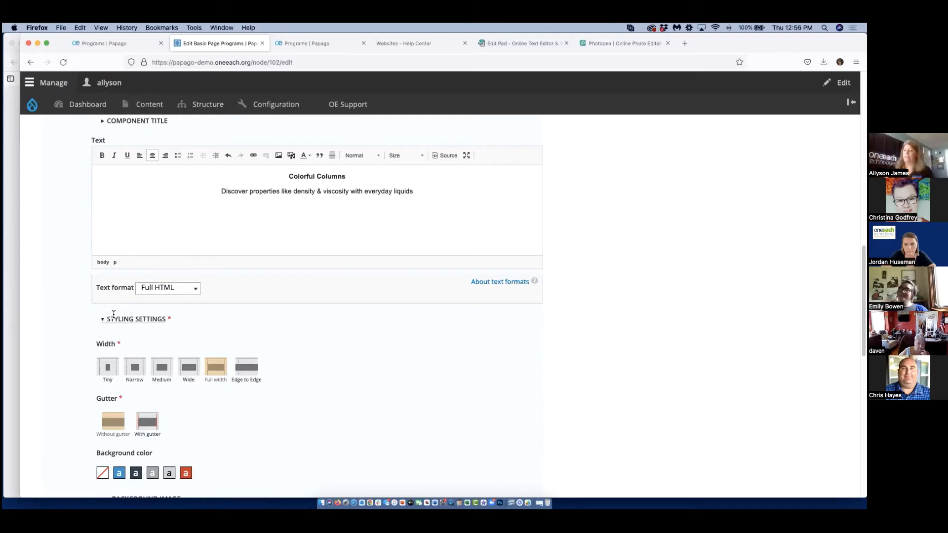
pyautogui.scroll(-3, 363, 418)
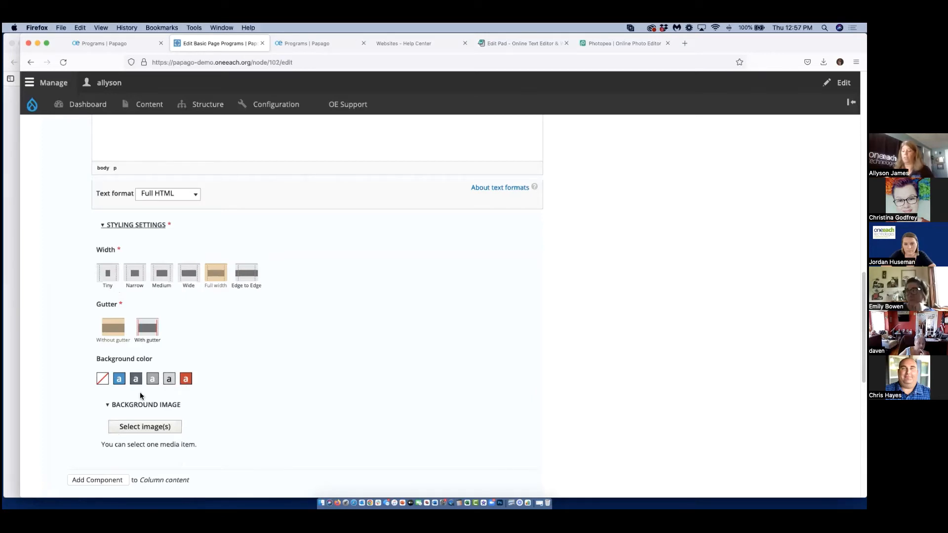
pyautogui.scroll(-1, 147, 426)
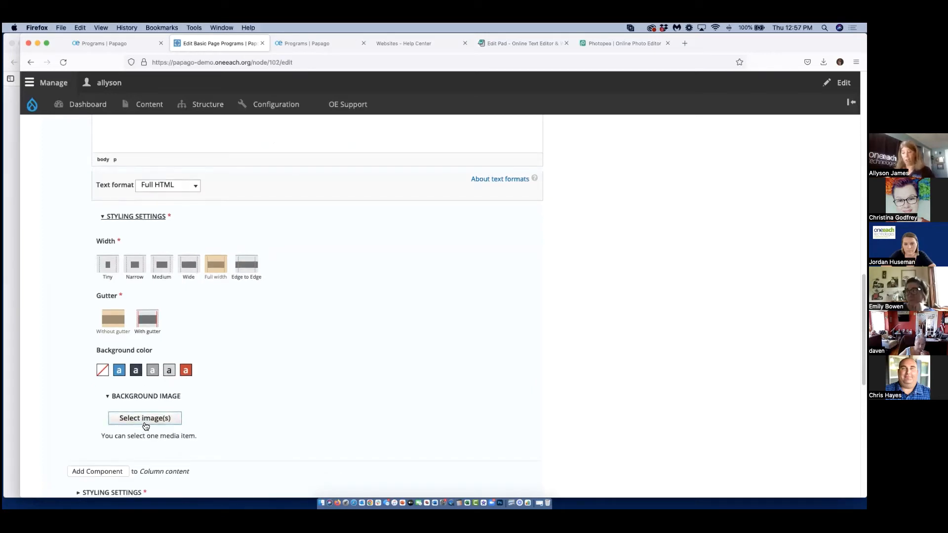
pyautogui.click(169, 371)
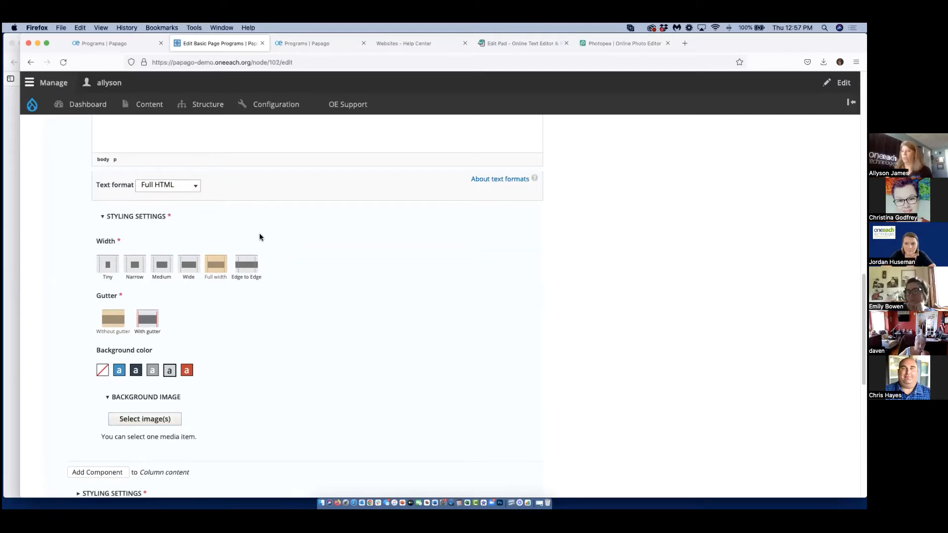
pyautogui.scroll(3, 323, 338)
pyautogui.scroll(-5, 324, 338)
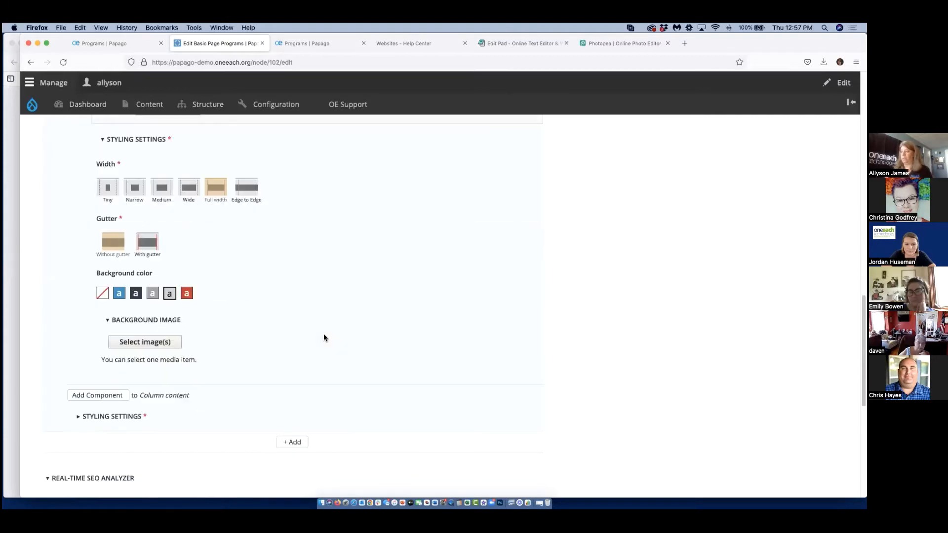
pyautogui.scroll(-3, 324, 337)
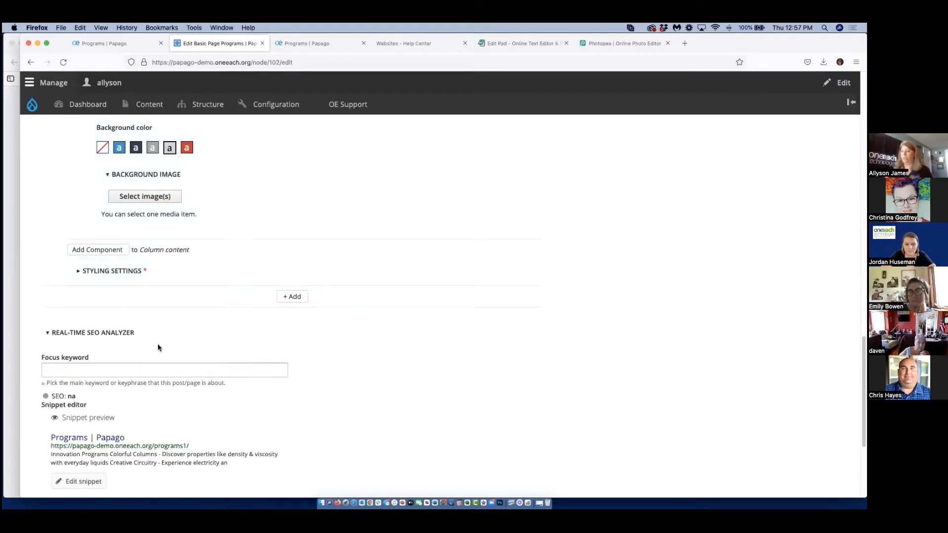
# Add a second Rich Text component to the equal columns and copy the "Creative Circuitry" bullet from the Body into it.
pyautogui.click(114, 253)
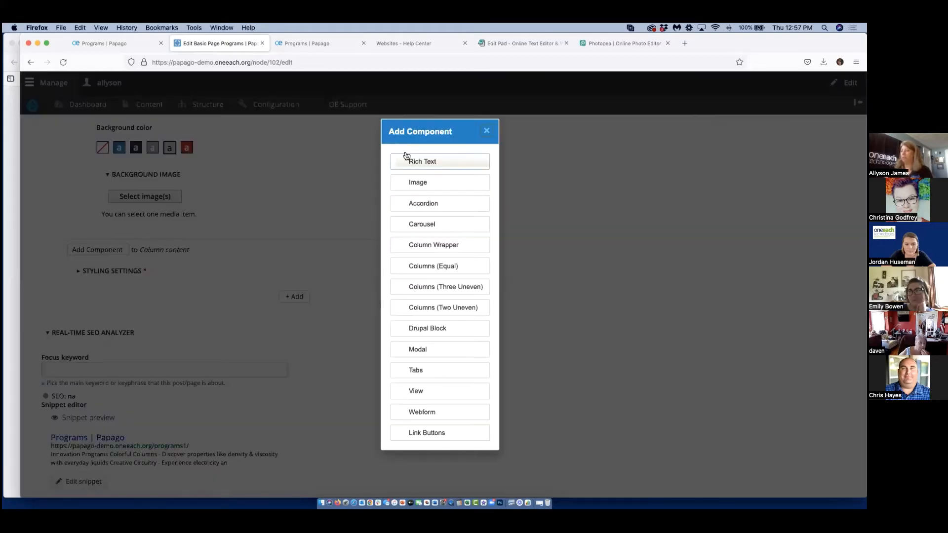
pyautogui.click(430, 165)
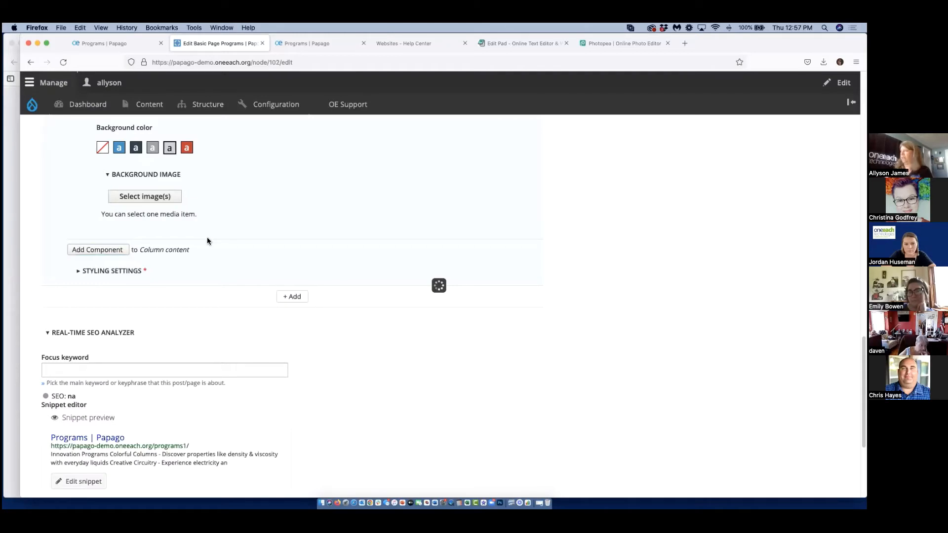
pyautogui.scroll(20, 166, 225)
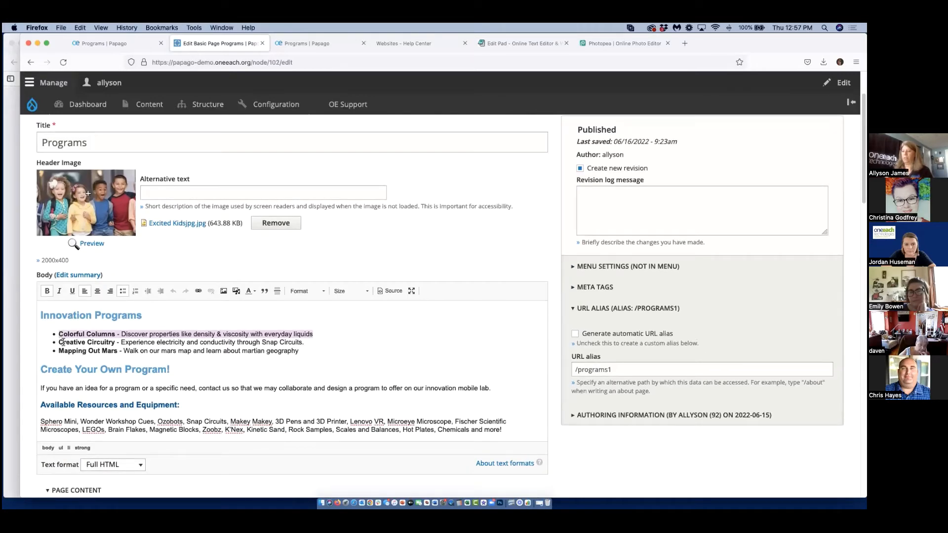
pyautogui.doubleClick(222, 343)
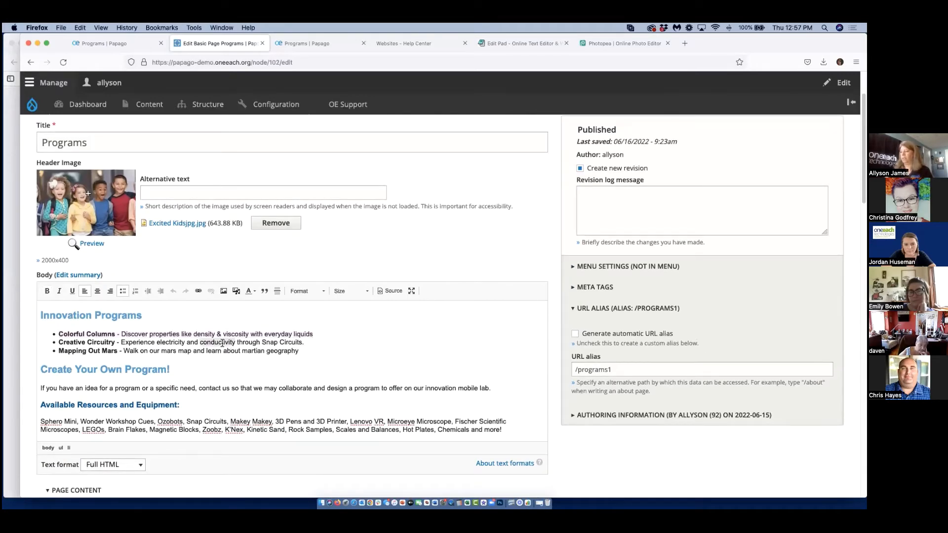
pyautogui.click(222, 343)
pyautogui.tripleClick(221, 343)
pyautogui.rightClick(221, 343)
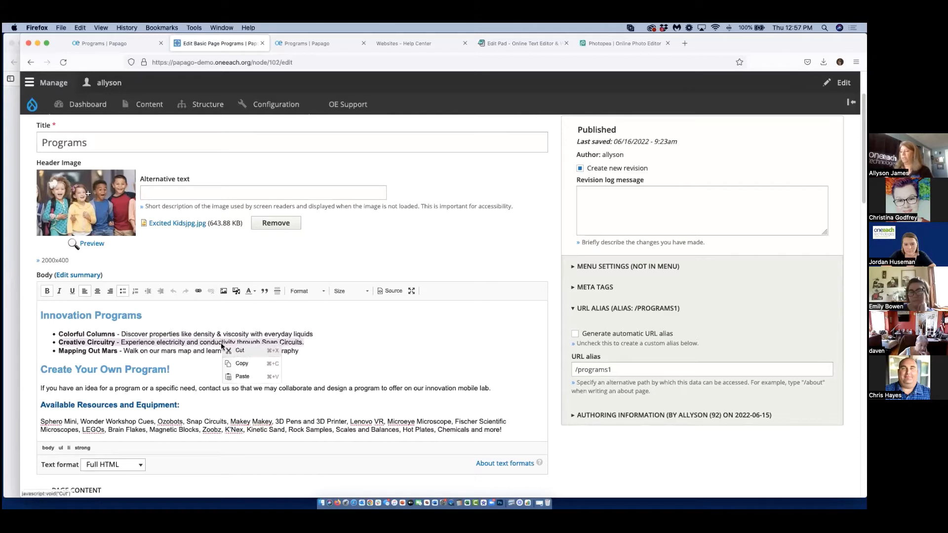
pyautogui.click(239, 364)
pyautogui.scroll(-10, 220, 404)
pyautogui.scroll(-5, 221, 405)
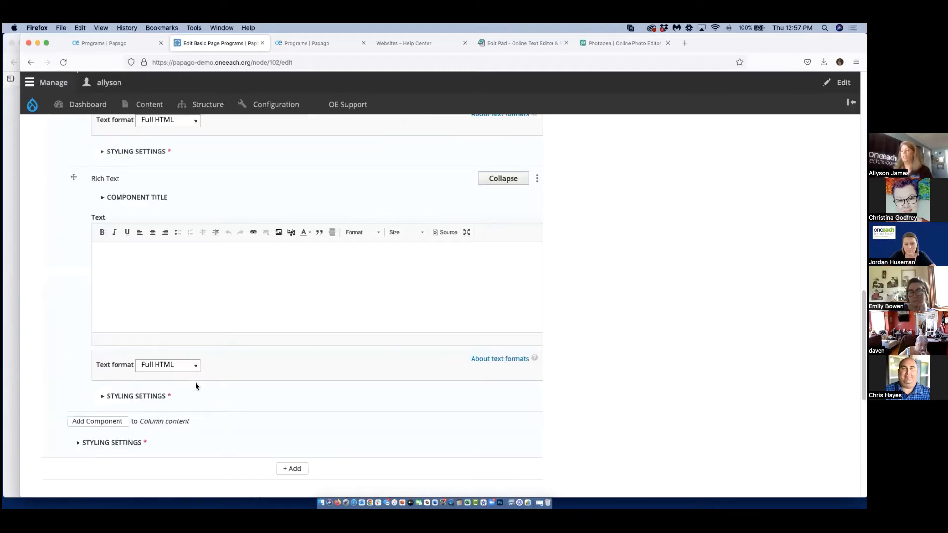
pyautogui.click(138, 256)
pyautogui.press('super+v')
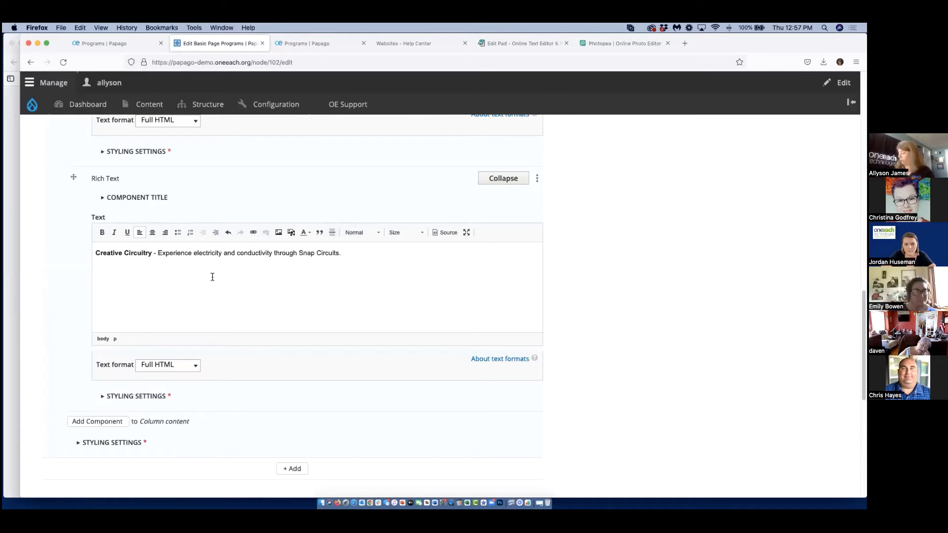
# Remove the dash after "Creative Circuitry", put the description on its own line, and centre both lines.
pyautogui.press('BackSpace')
pyautogui.press('BackSpace')
pyautogui.press('BackSpace')
pyautogui.press('Return')
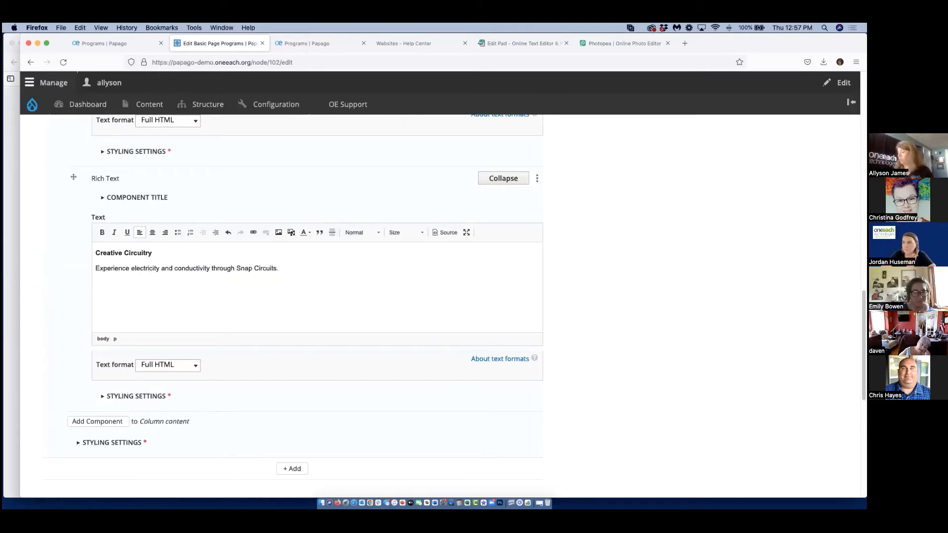
pyautogui.moveTo(311, 275); pyautogui.dragTo(95, 239)
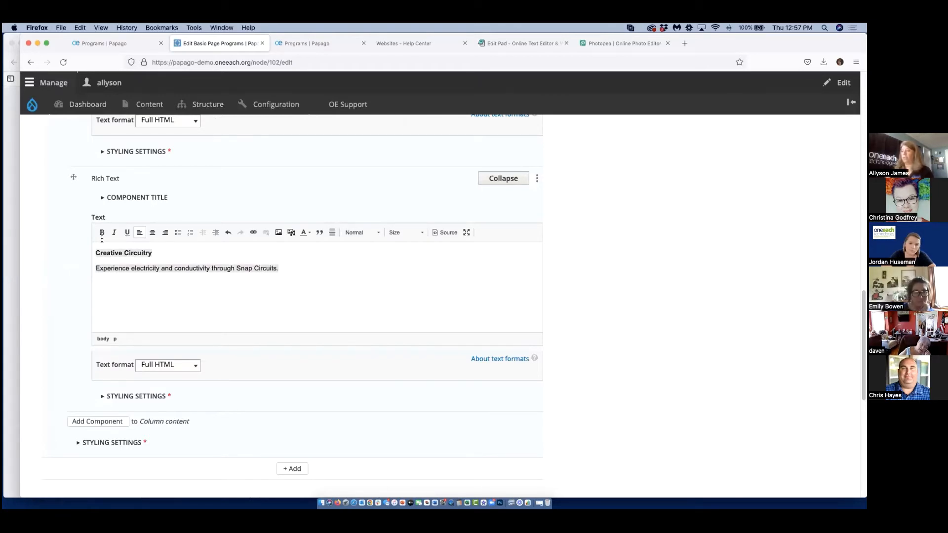
pyautogui.click(152, 234)
# Try a single line break instead of a paragraph break between the "Creative Circuitry" title and its description.
pyautogui.click(220, 266)
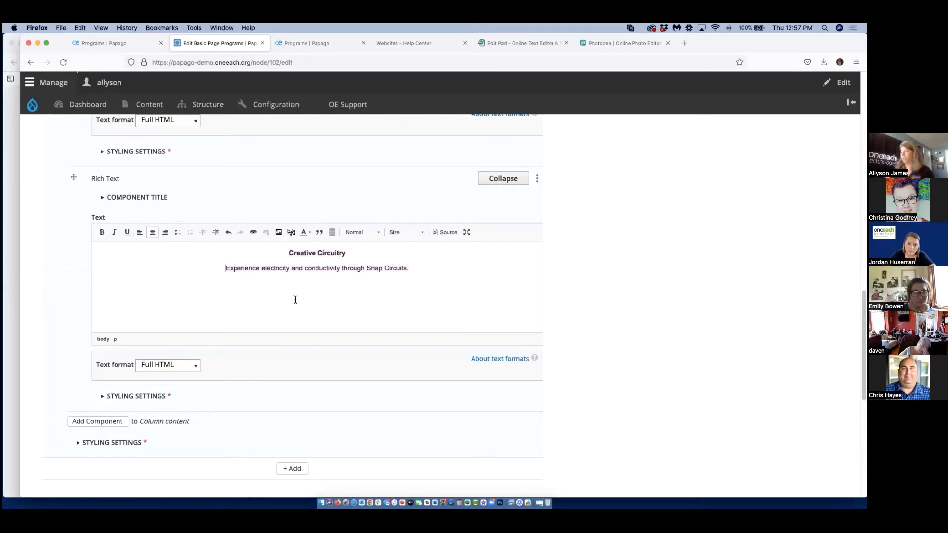
pyautogui.press('BackSpace')
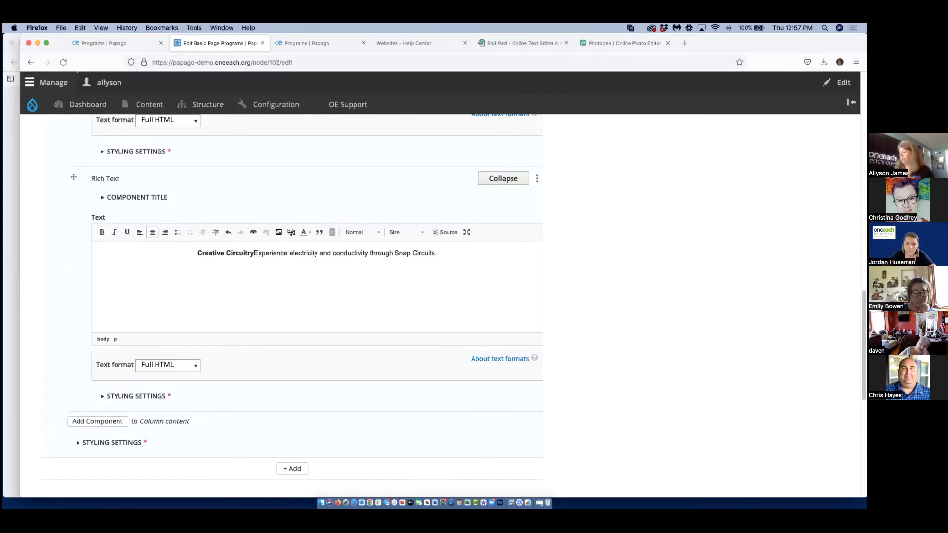
pyautogui.hotkey('shift', 'Return')
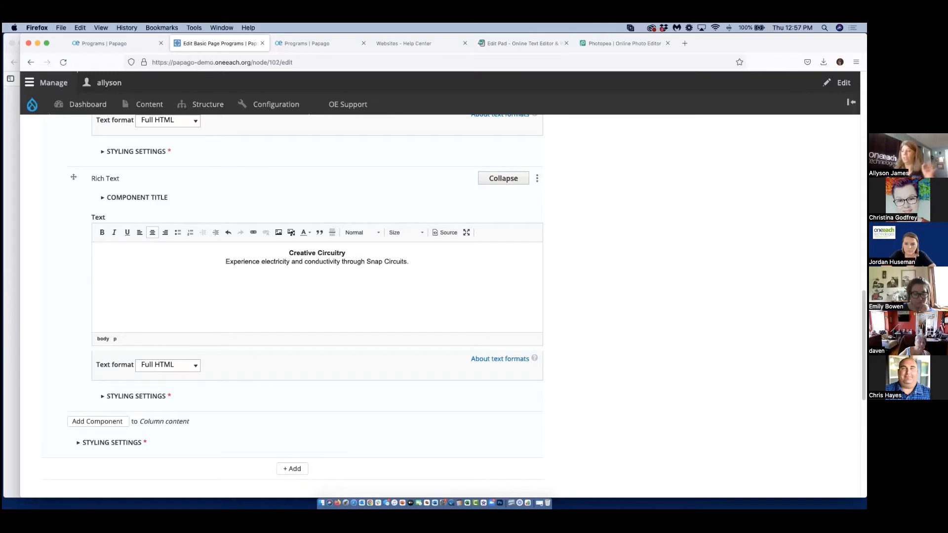
pyautogui.press('BackSpace')
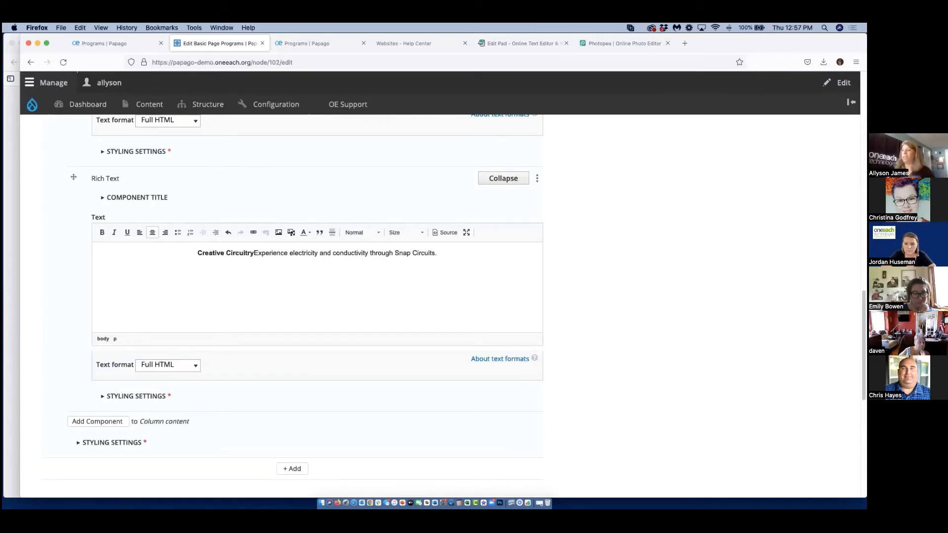
pyautogui.press('Return')
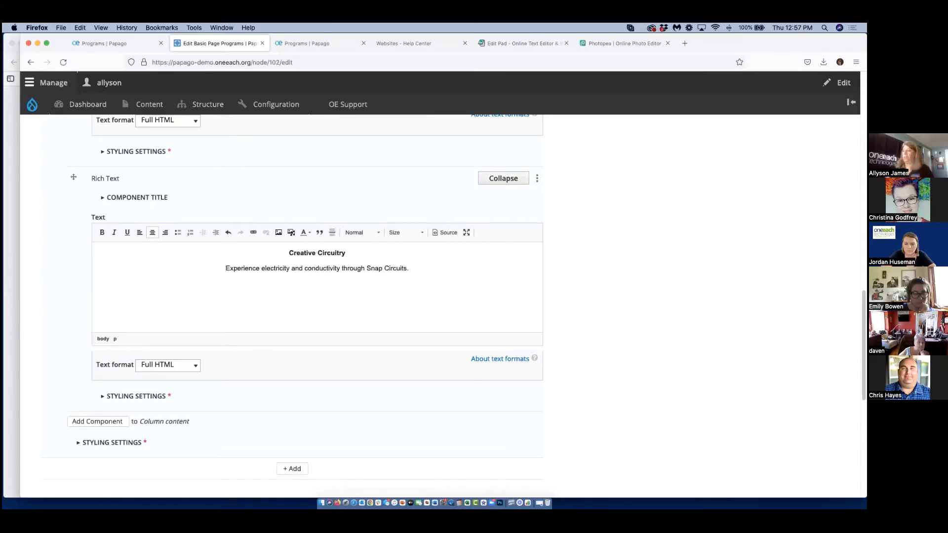
# Set the dark navy background color in the styling settings of the "Creative Circuitry" Rich Text component.
pyautogui.scroll(-3, 145, 400)
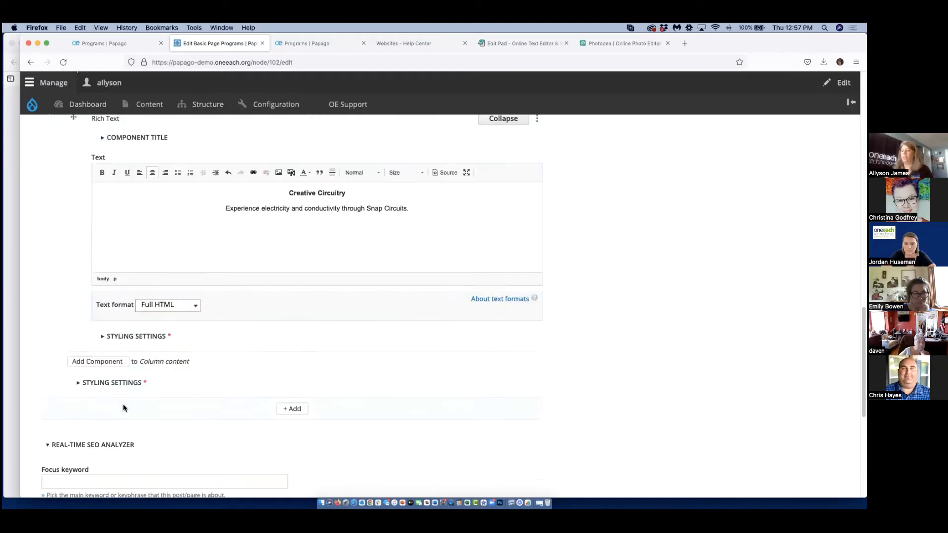
pyautogui.click(128, 338)
pyautogui.scroll(-5, 217, 413)
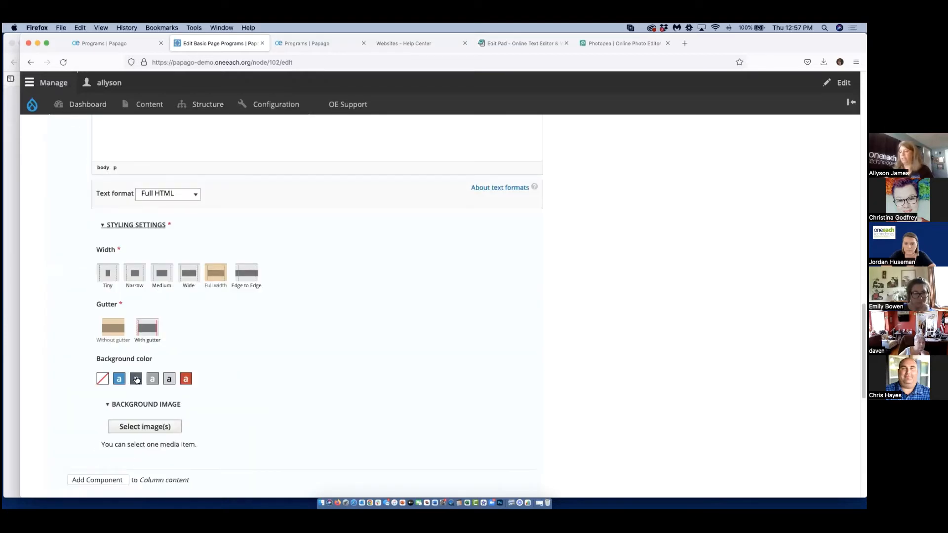
pyautogui.scroll(-10, 280, 422)
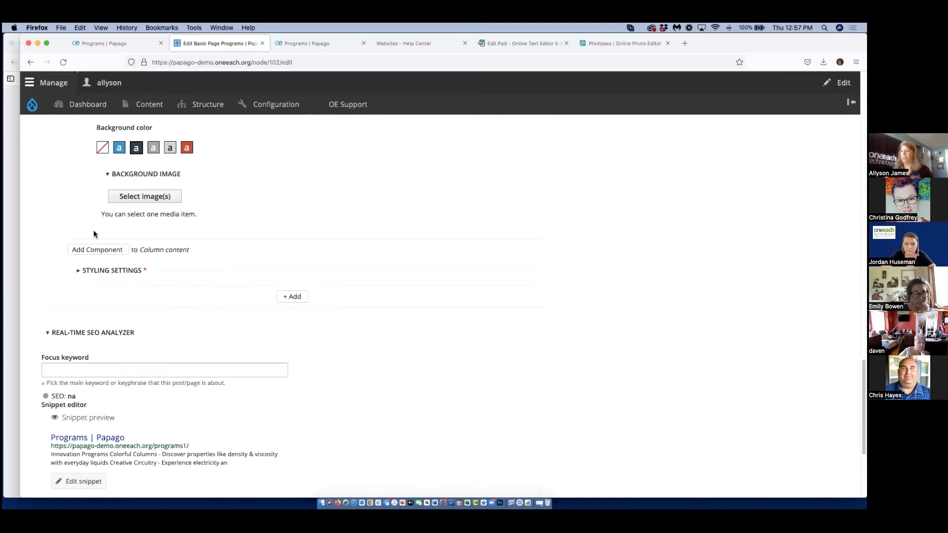
# Add a third Rich Text component to the equal columns and copy the "Mapping Out Mars" bullet from the Body into it.
pyautogui.click(109, 248)
pyautogui.click(417, 162)
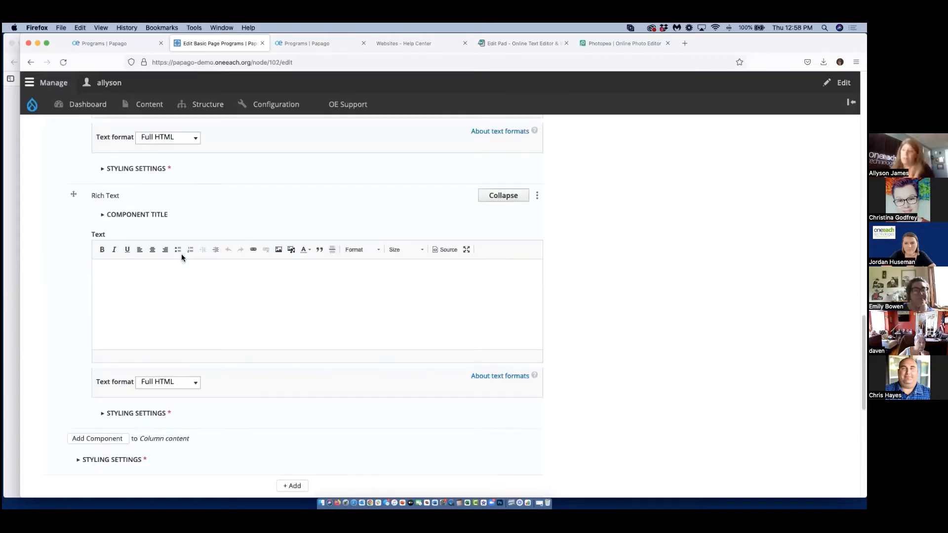
pyautogui.scroll(15, 182, 254)
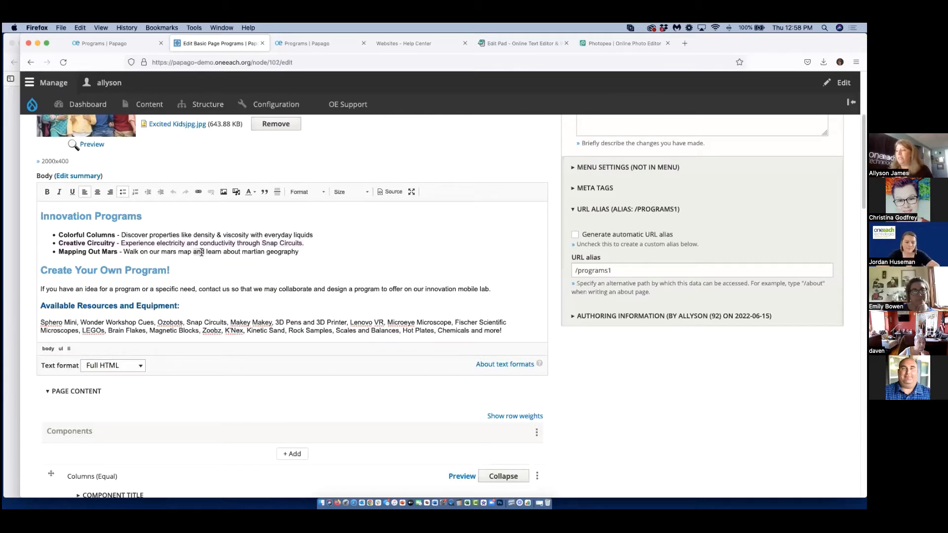
pyautogui.rightClick(202, 252)
pyautogui.click(222, 274)
pyautogui.scroll(-14, 201, 369)
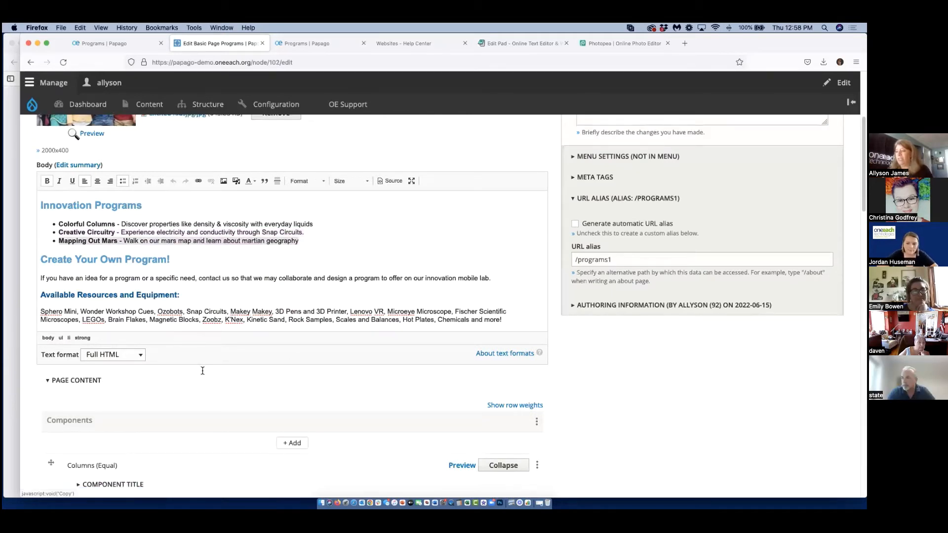
pyautogui.scroll(-5, 190, 383)
pyautogui.click(134, 201)
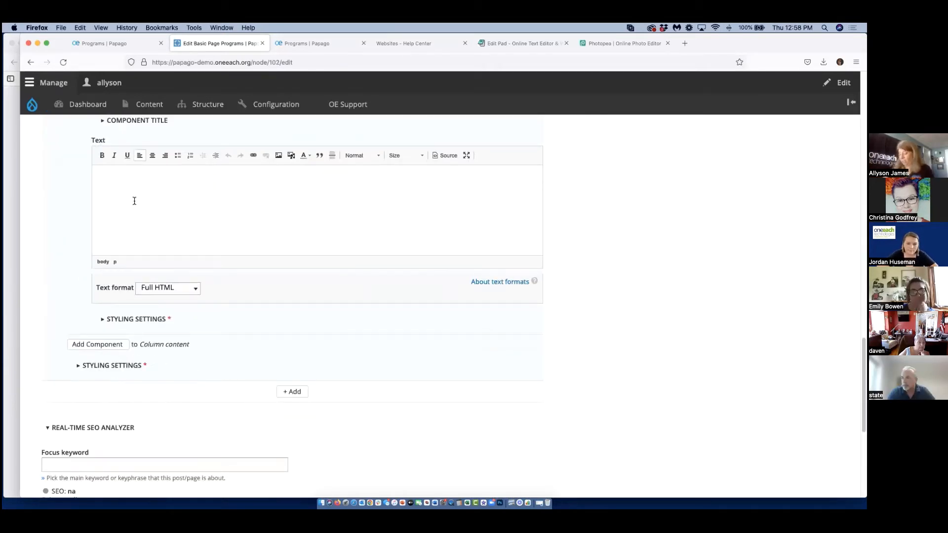
pyautogui.press('cmd+v')
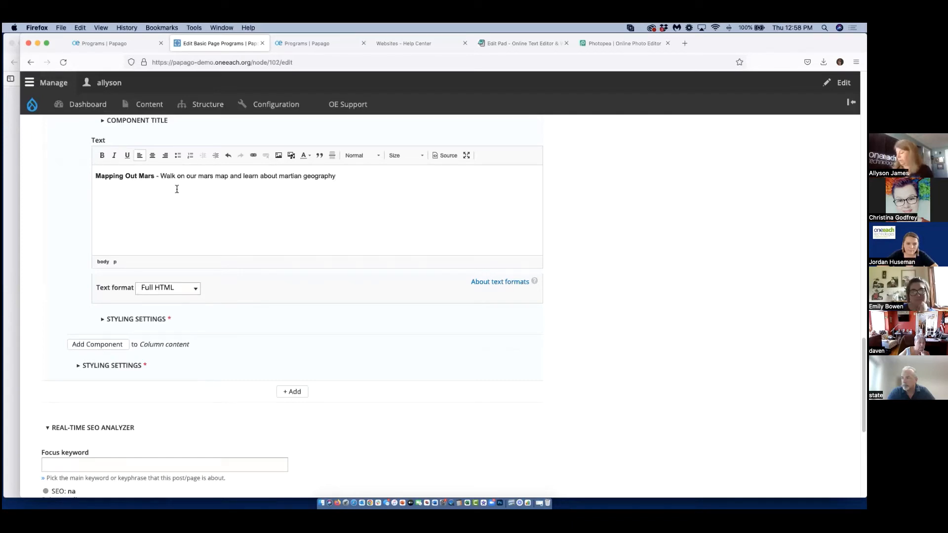
# Remove the dash after "Mapping Out Mars", put the description on its own line, and centre both lines.
pyautogui.click(160, 177)
pyautogui.press('BackSpace')
pyautogui.press('BackSpace')
pyautogui.press('BackSpace')
pyautogui.press('Return')
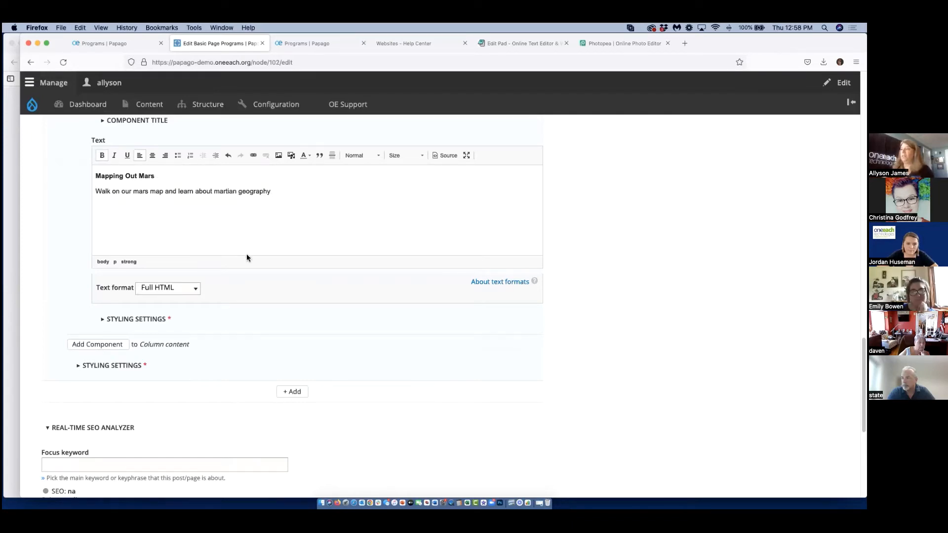
pyautogui.press('cmd+a')
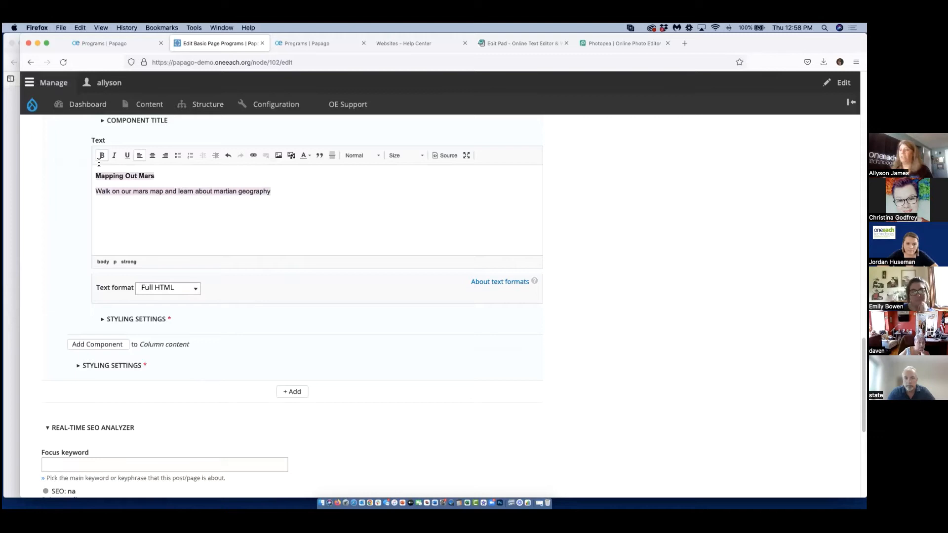
pyautogui.click(152, 156)
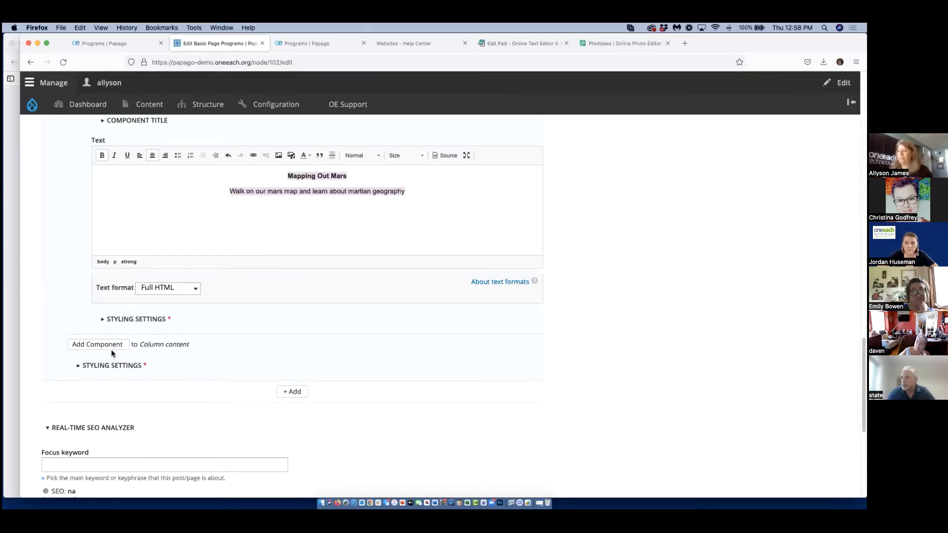
# Set the light grey background color in the styling settings of the "Mapping Out Mars" Rich Text component.
pyautogui.click(139, 317)
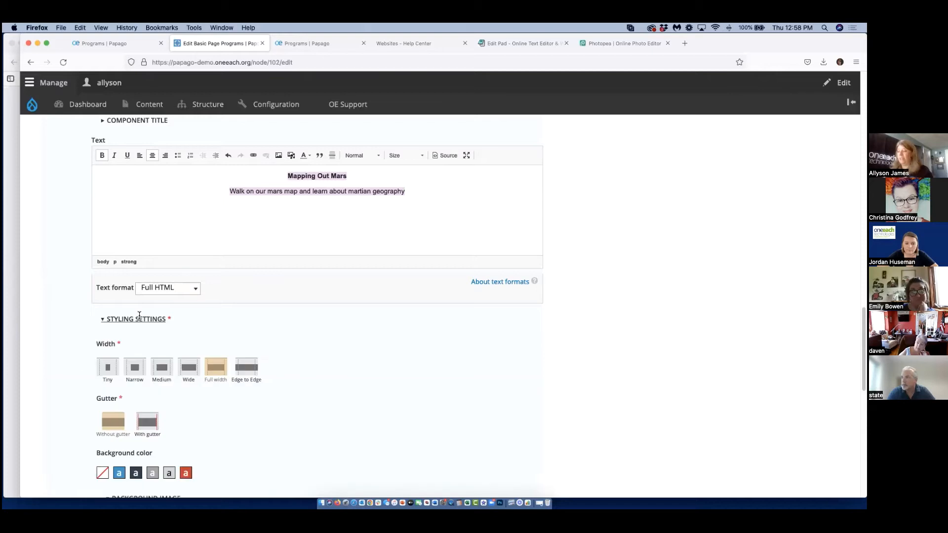
pyautogui.click(169, 473)
pyautogui.scroll(-4, 354, 306)
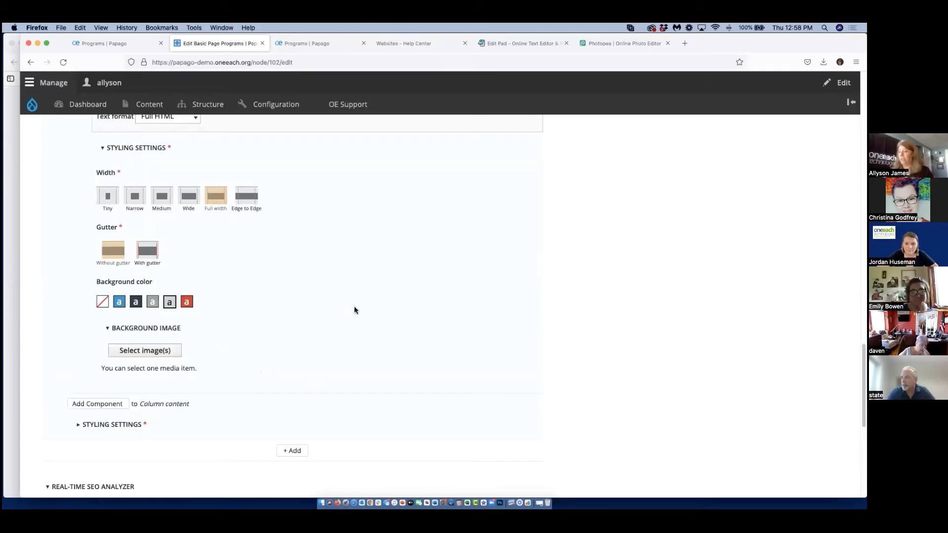
# Add a separate Rich Text component to the page content below the equal columns component.
pyautogui.scroll(-2, 292, 285)
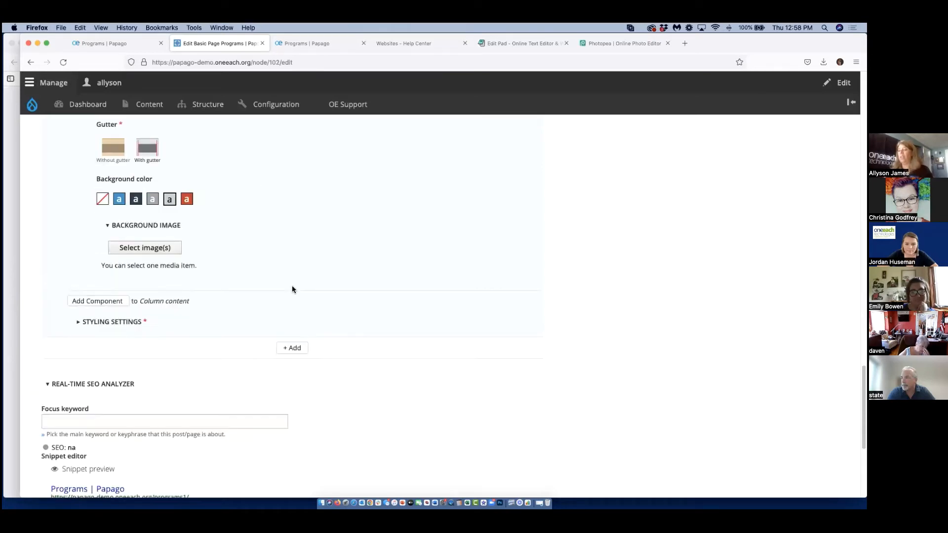
pyautogui.scroll(-2, 292, 288)
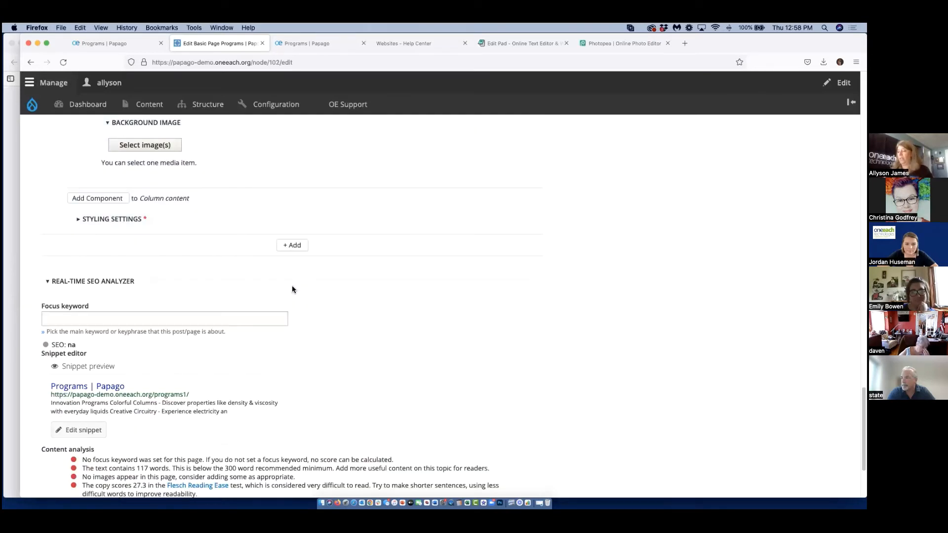
pyautogui.scroll(10, 292, 288)
pyautogui.scroll(15, 293, 287)
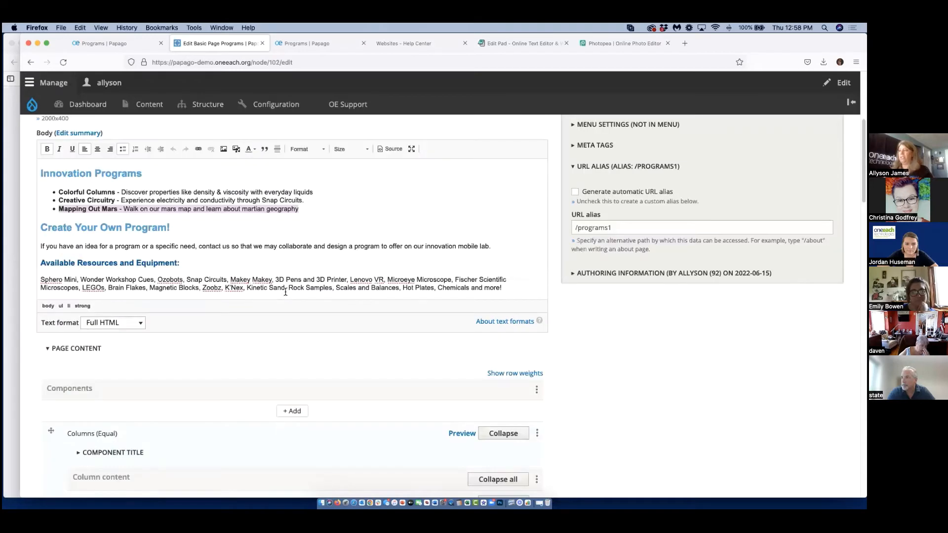
pyautogui.scroll(-14, 193, 310)
pyautogui.scroll(-10, 193, 310)
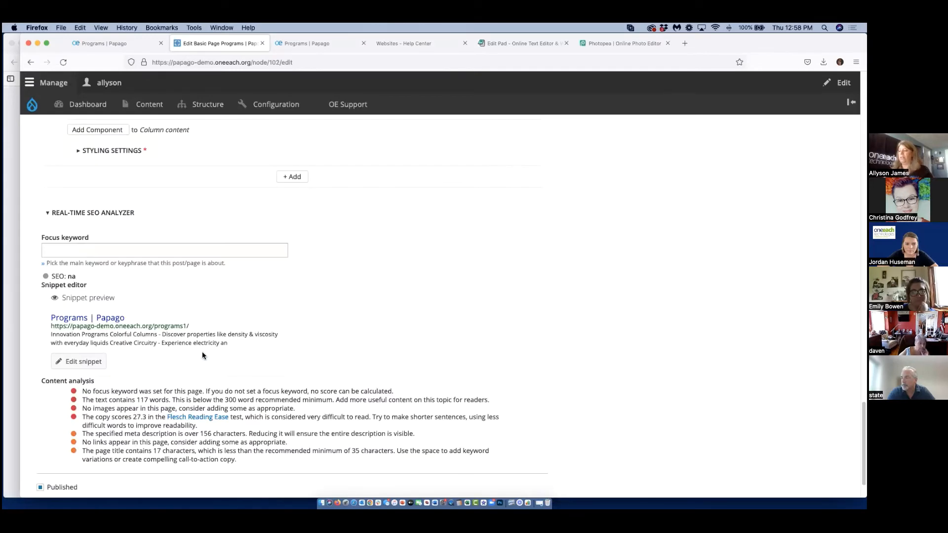
pyautogui.click(296, 179)
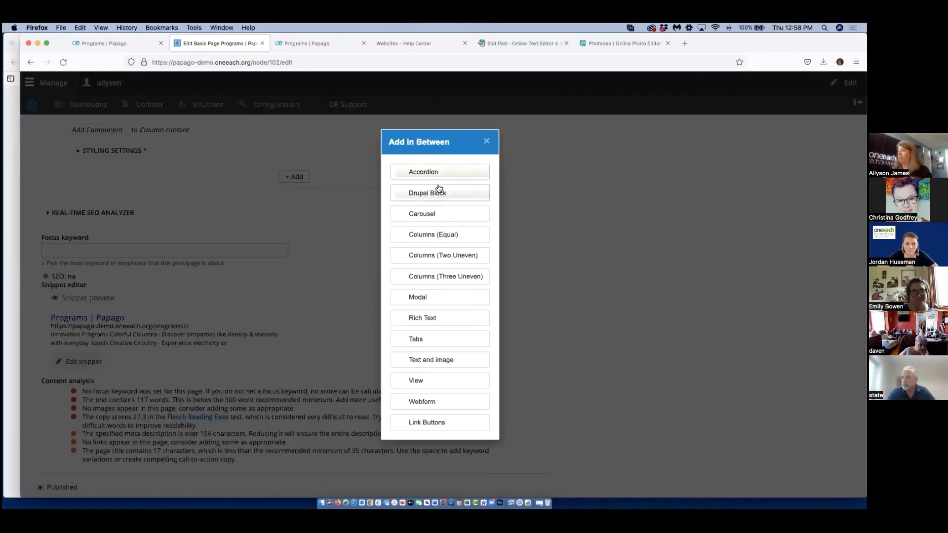
pyautogui.click(444, 321)
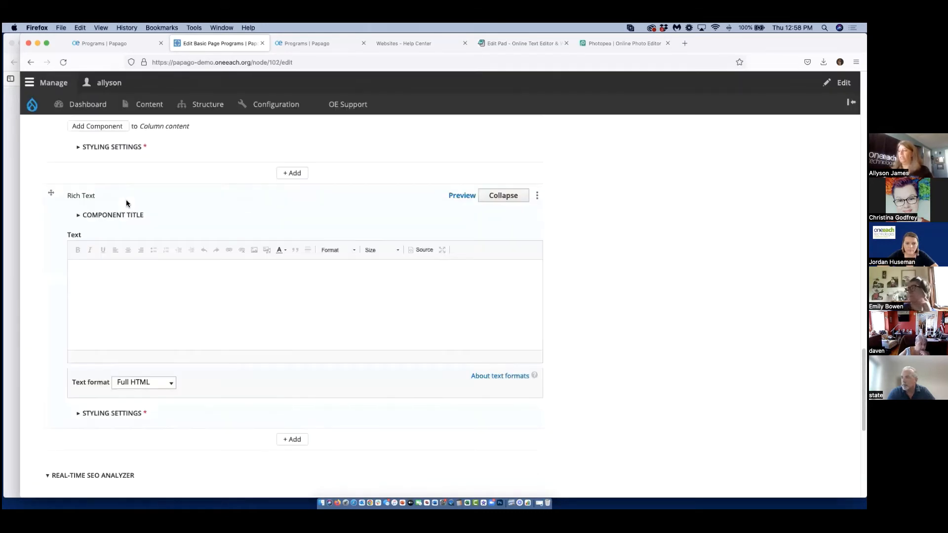
# Copy the Body text from "Create Your Own Program!" through the resources and equipment list into the new Rich Text component.
pyautogui.scroll(15, 126, 199)
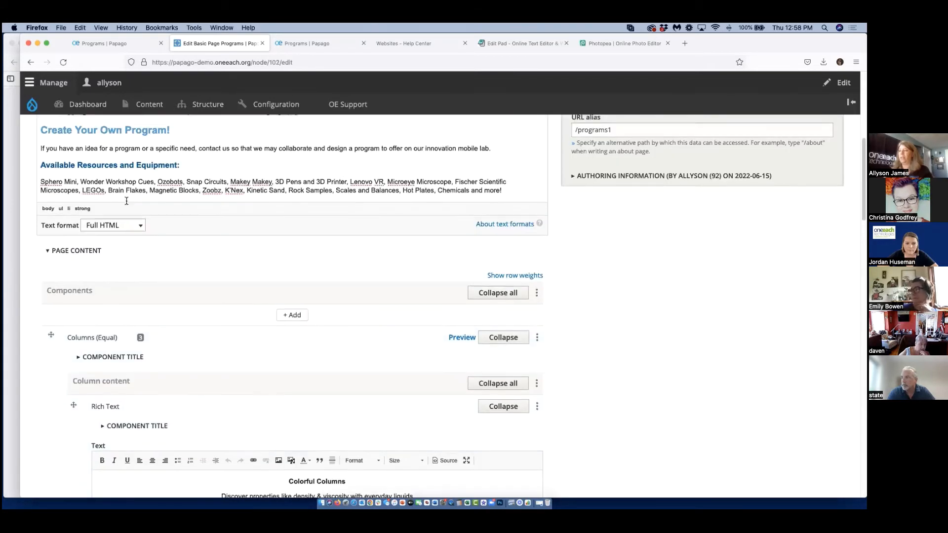
pyautogui.scroll(3, 126, 200)
pyautogui.click(40, 186)
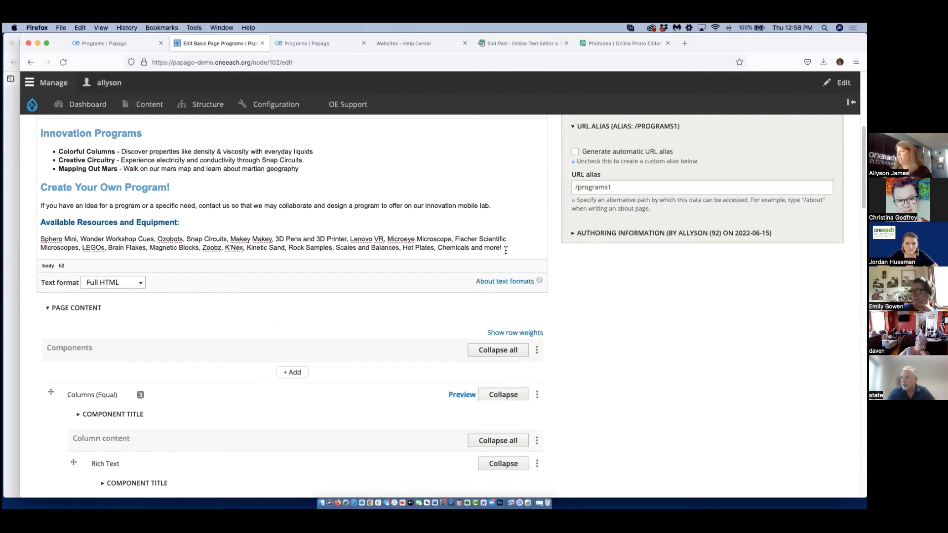
pyautogui.moveTo(505, 248); pyautogui.dragTo(5, 172)
pyautogui.click(334, 250)
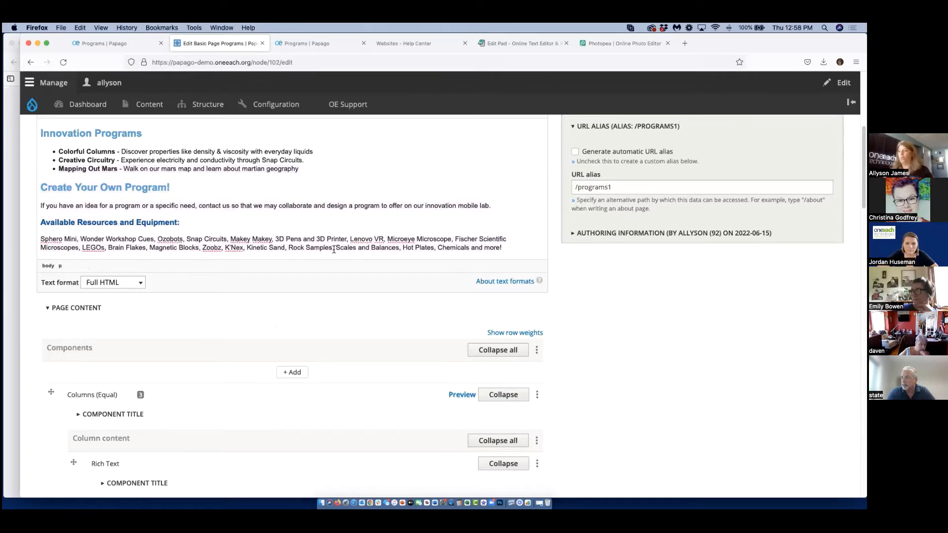
pyautogui.moveTo(503, 252); pyautogui.dragTo(29, 183)
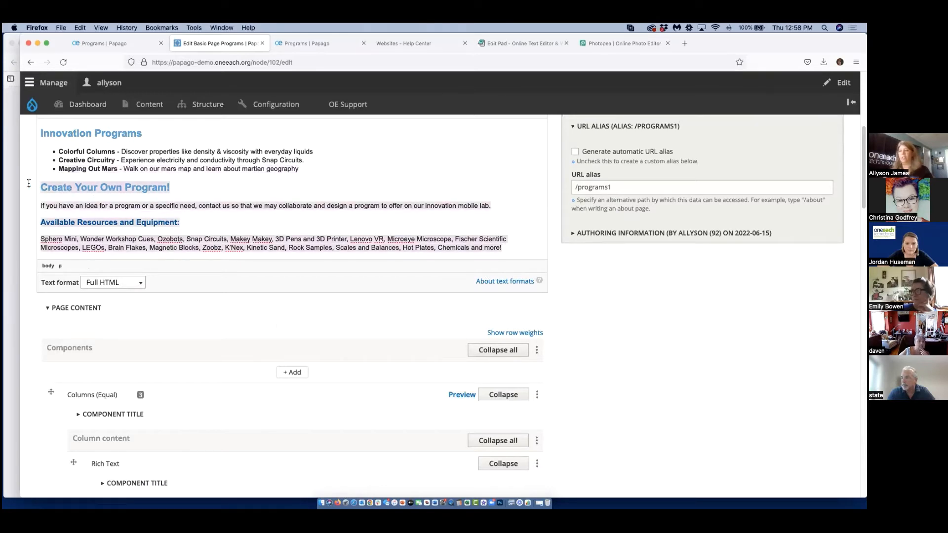
pyautogui.rightClick(57, 185)
pyautogui.click(75, 207)
pyautogui.scroll(-20, 211, 371)
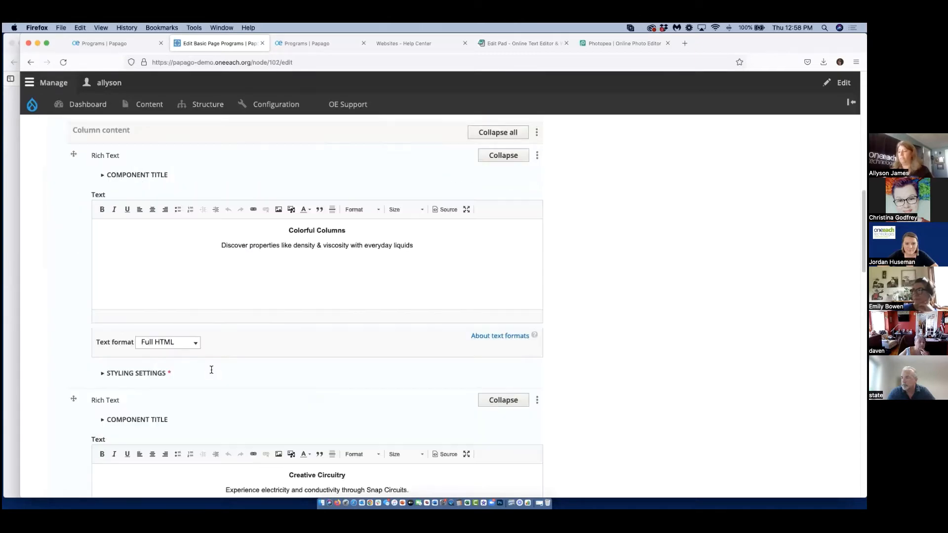
pyautogui.scroll(-5, 211, 372)
pyautogui.click(119, 204)
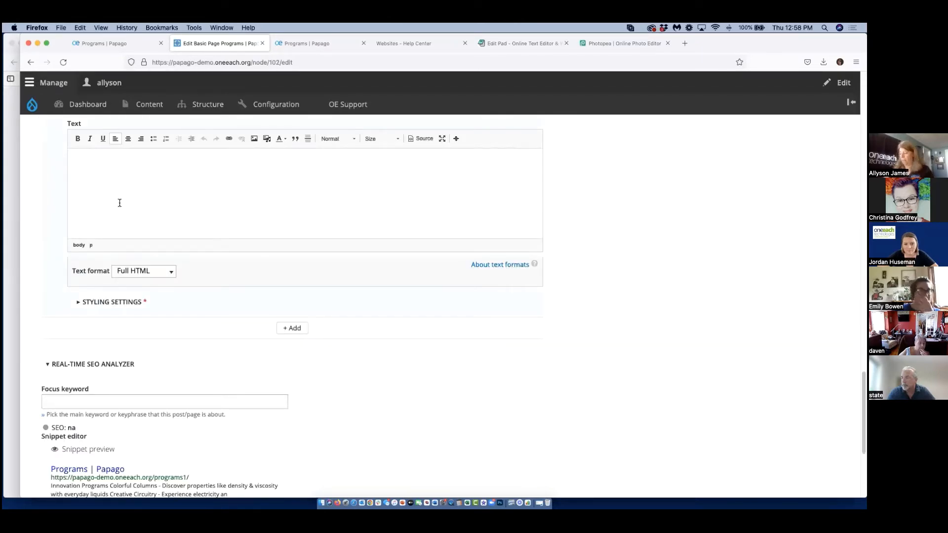
pyautogui.press('super+v')
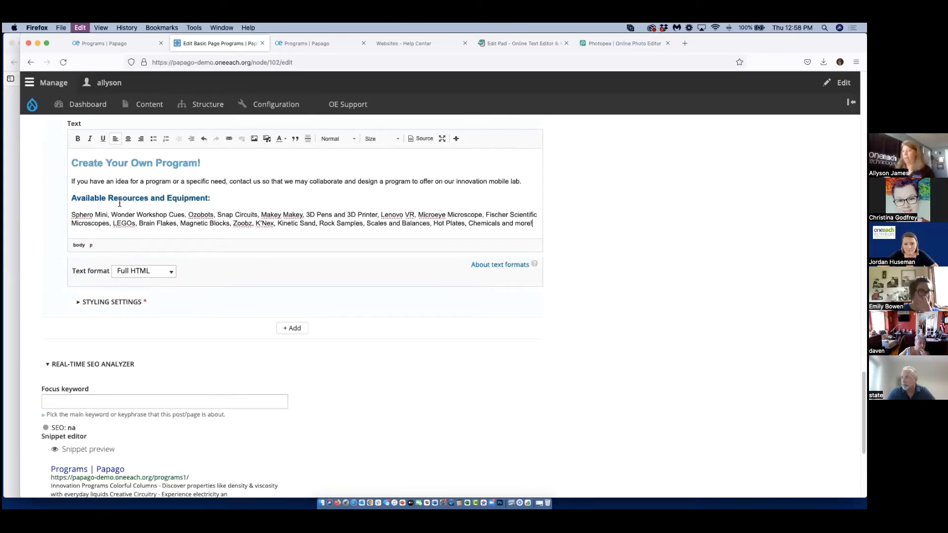
# Set busheaderbackground80.jpg from the media library as the background image in the Rich Text component's styling settings.
pyautogui.click(110, 302)
pyautogui.scroll(-4, 187, 324)
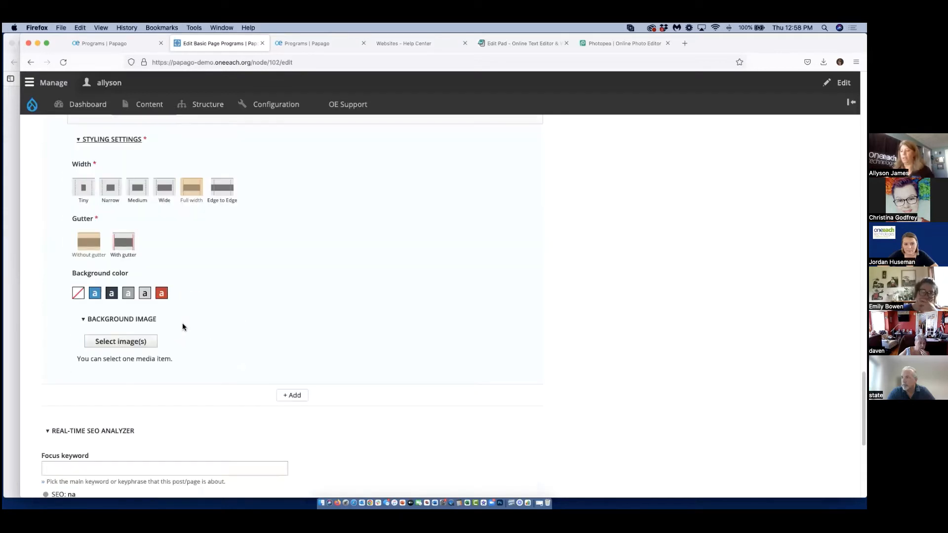
pyautogui.click(122, 343)
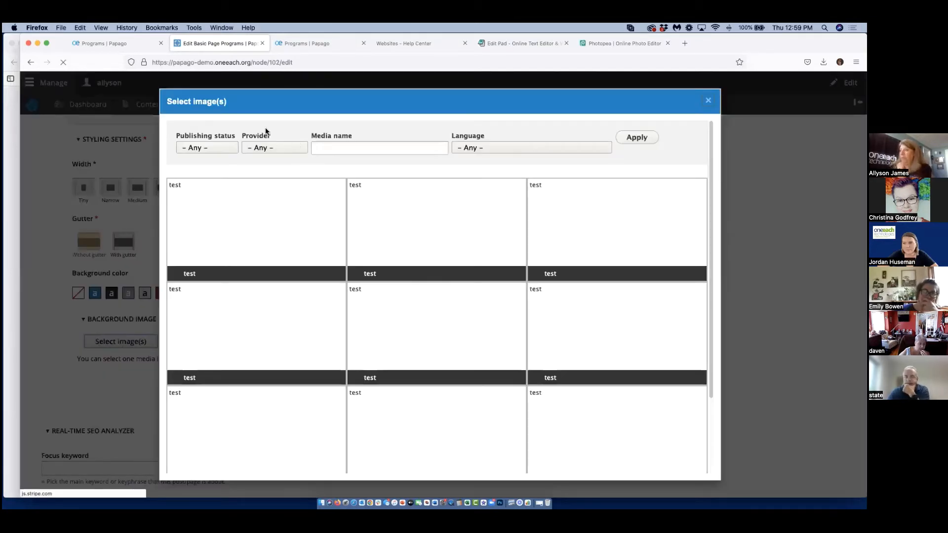
pyautogui.scroll(-3, 565, 420)
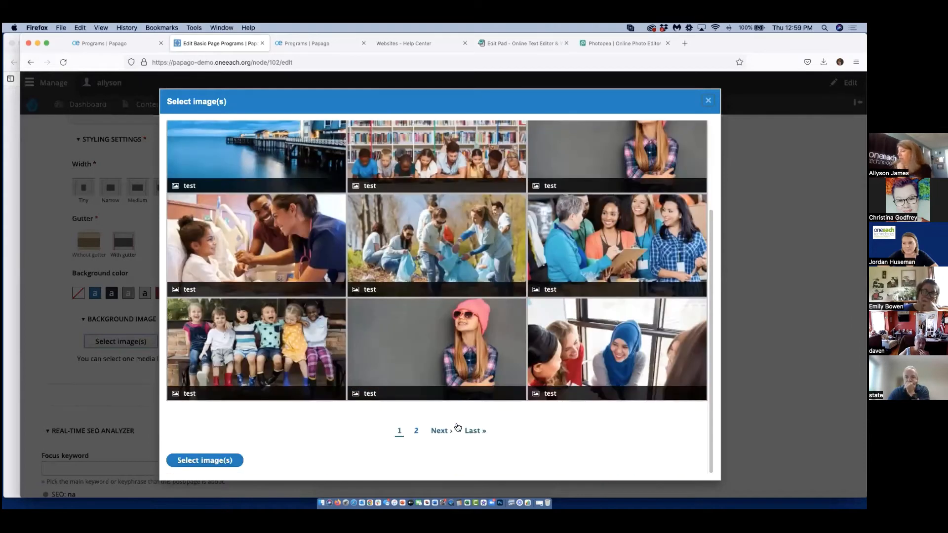
pyautogui.click(417, 431)
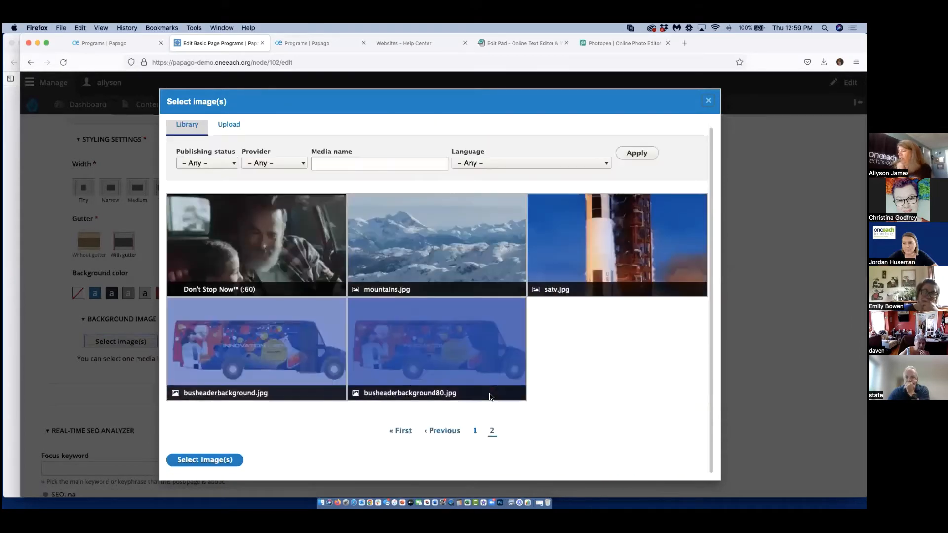
pyautogui.click(389, 341)
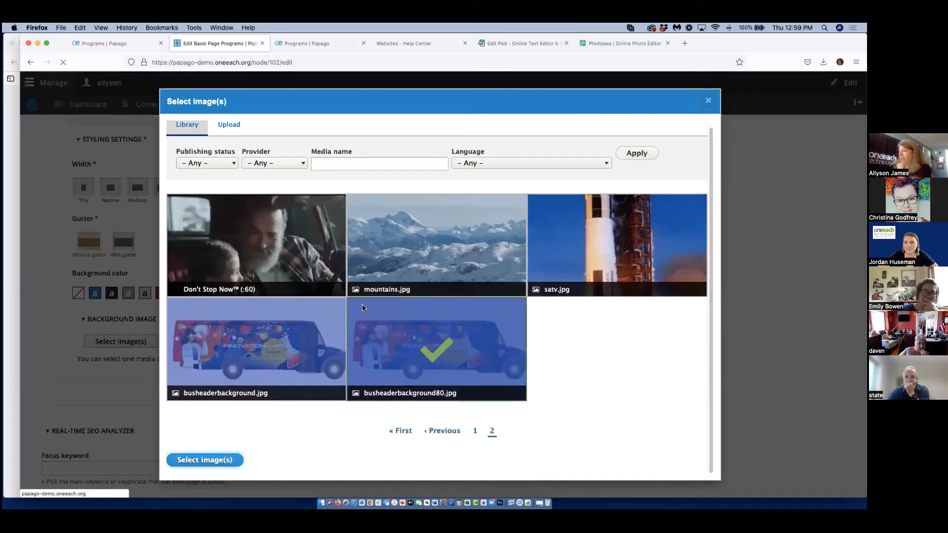
pyautogui.click(224, 459)
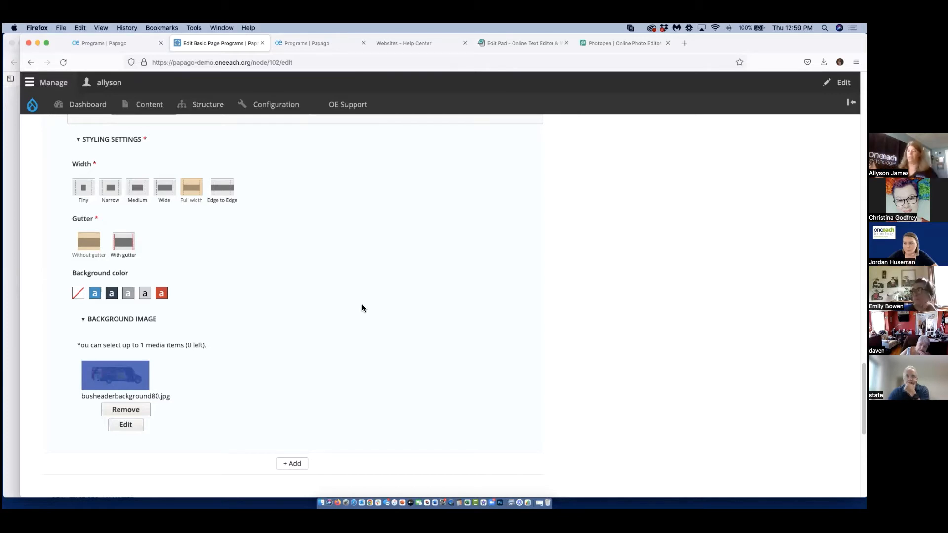
# Save the Programs page and review the columns and the Rich Text block on the published page.
pyautogui.scroll(-10, 360, 305)
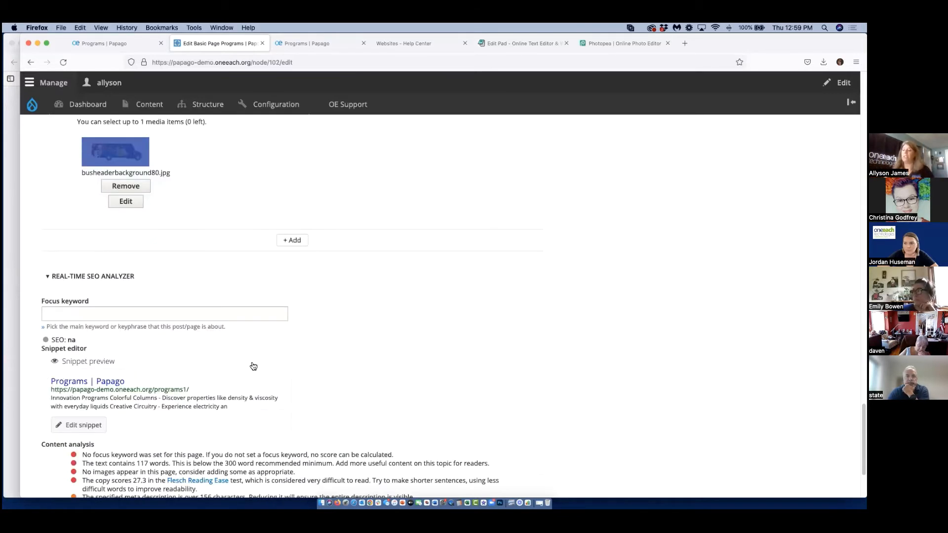
pyautogui.click(111, 455)
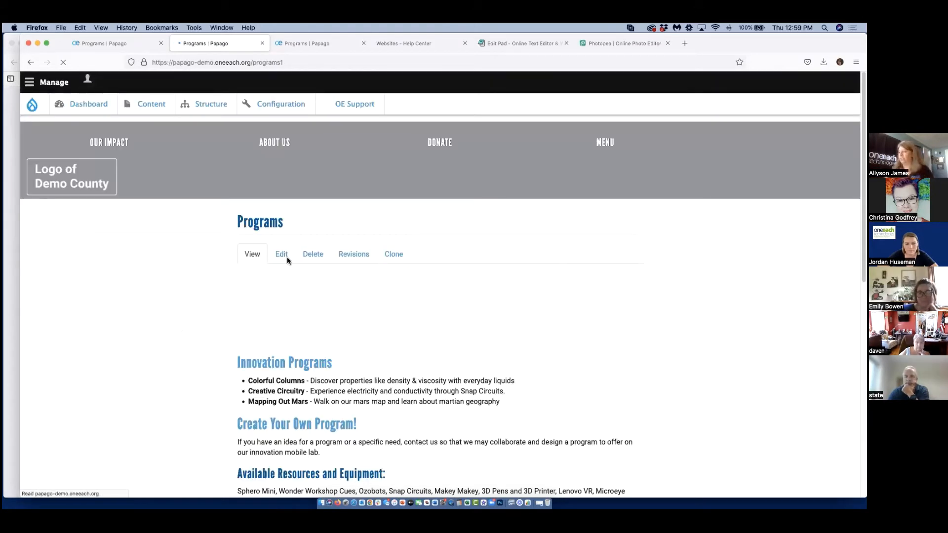
pyautogui.scroll(-5, 532, 420)
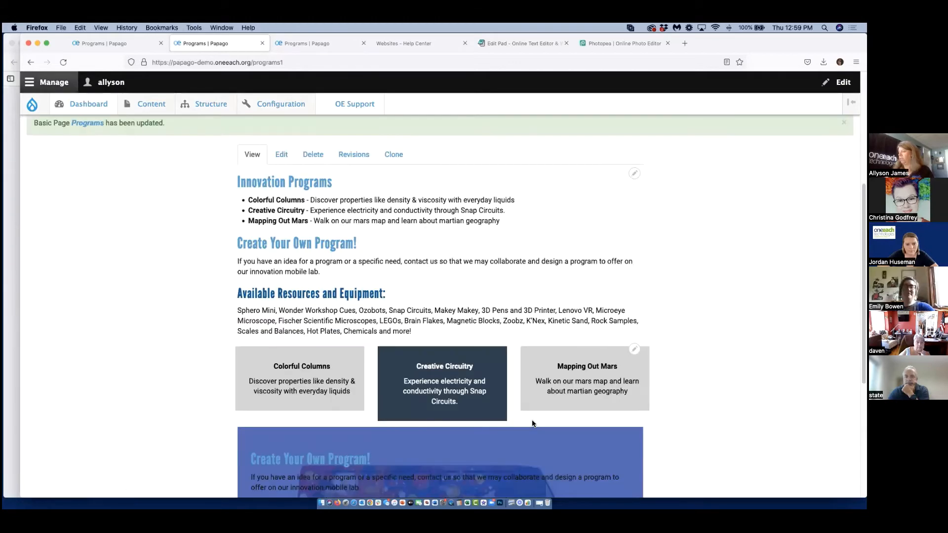
# Reopen the page for editing and delete everything in the Body below the "Innovation Programs" heading.
pyautogui.scroll(4, 592, 375)
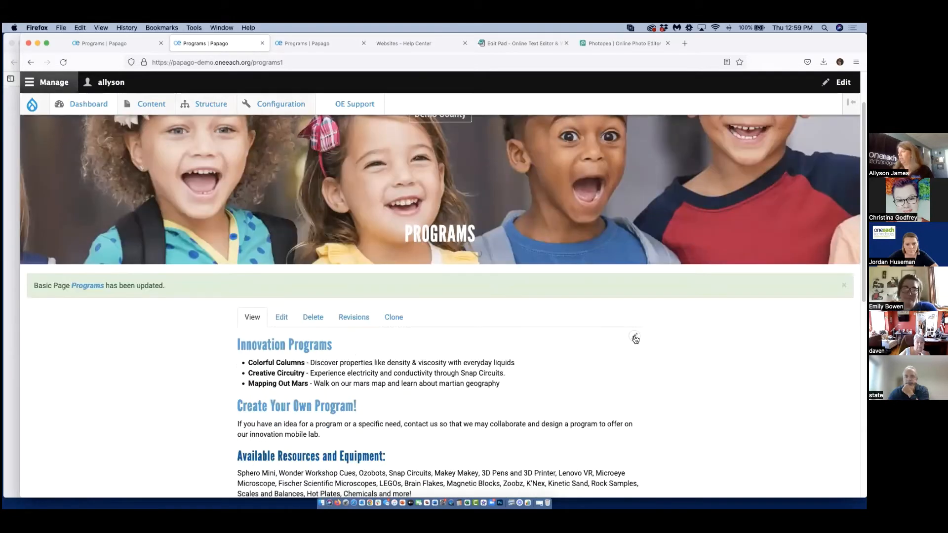
pyautogui.click(635, 339)
pyautogui.click(613, 365)
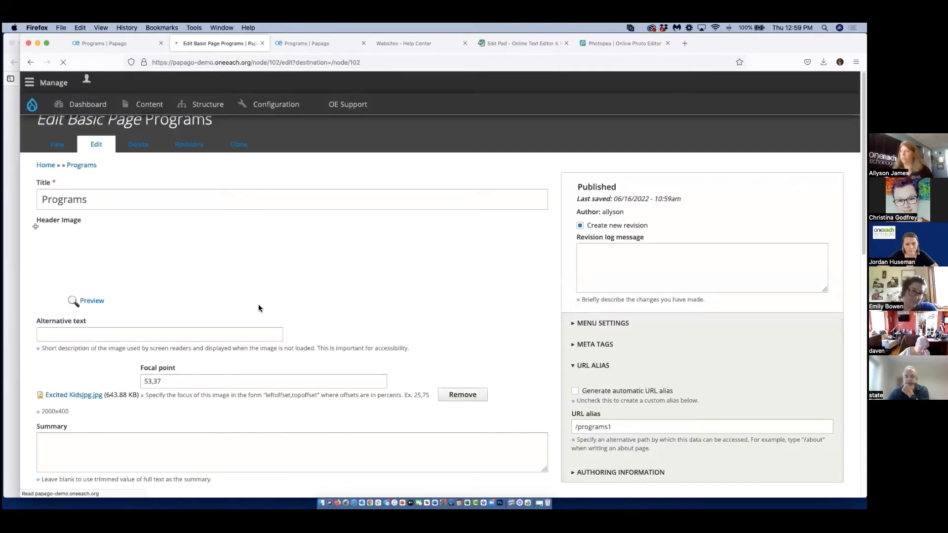
pyautogui.scroll(-3, 240, 351)
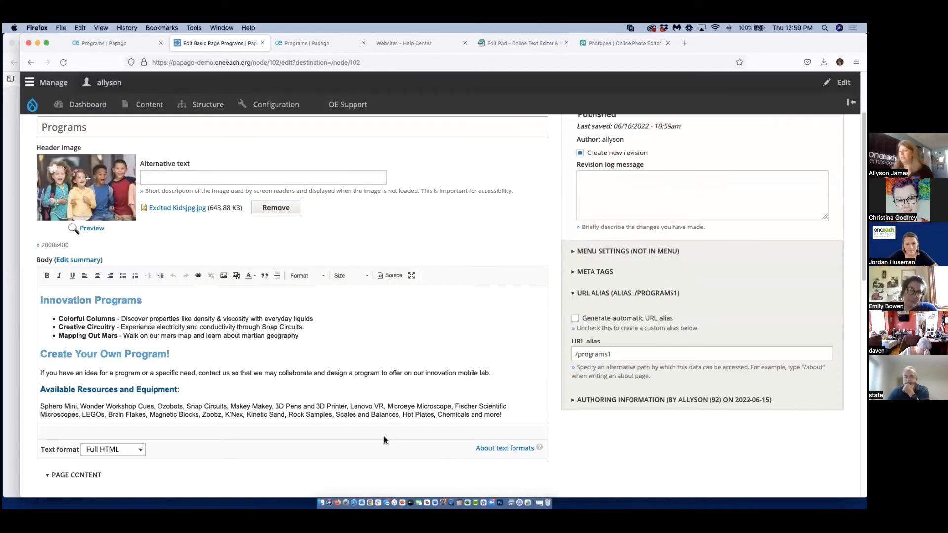
pyautogui.moveTo(517, 430); pyautogui.dragTo(23, 312)
pyautogui.press('BackSpace')
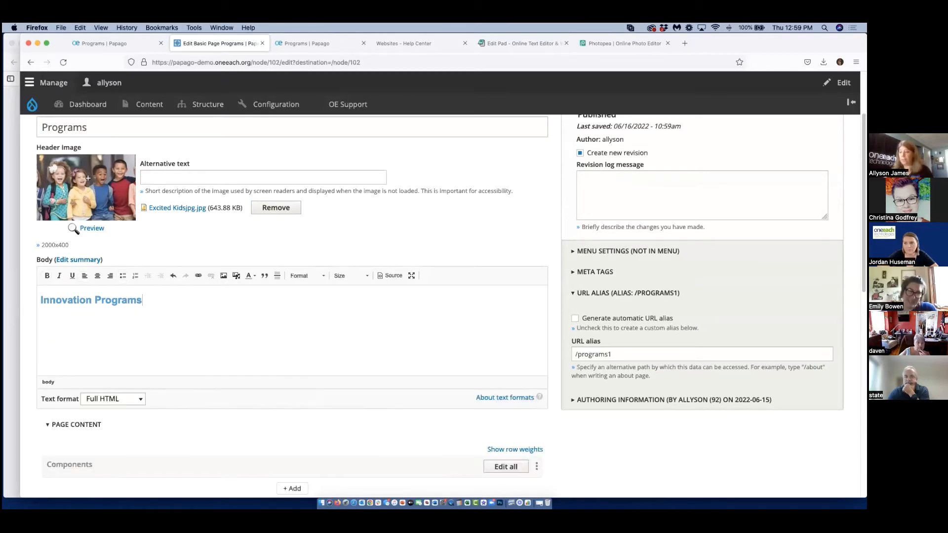
# Check the component list, save the page, and review the published layout.
pyautogui.scroll(-15, 633, 465)
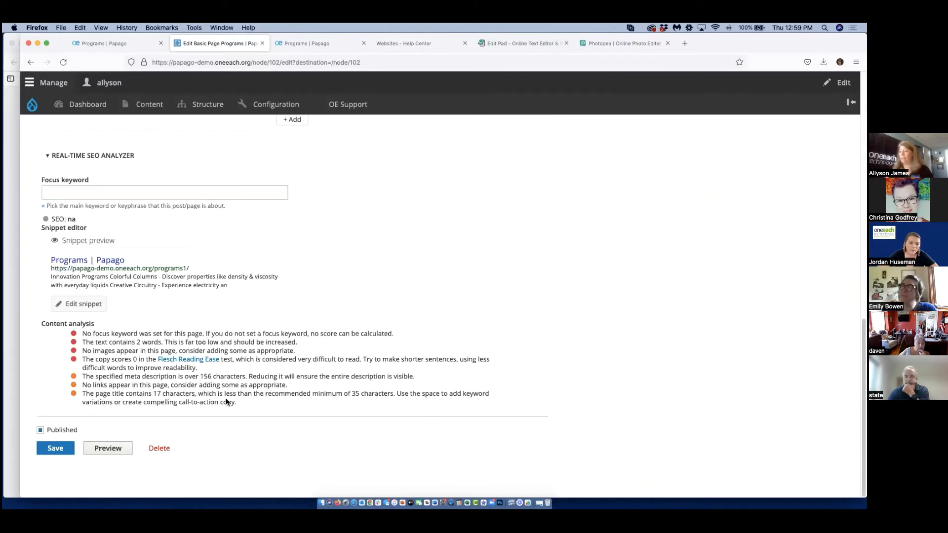
pyautogui.scroll(4, 49, 408)
pyautogui.scroll(2, 50, 409)
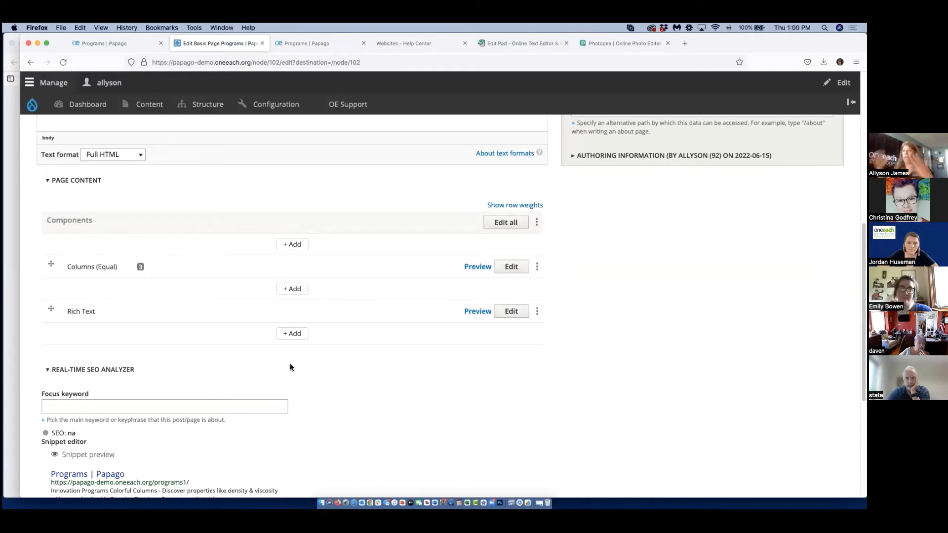
pyautogui.scroll(-5, 289, 367)
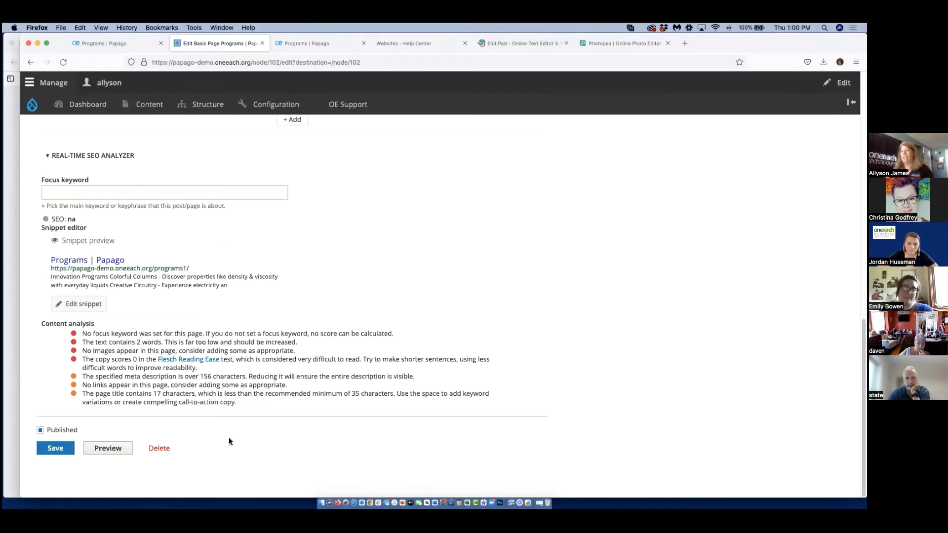
pyautogui.click(51, 452)
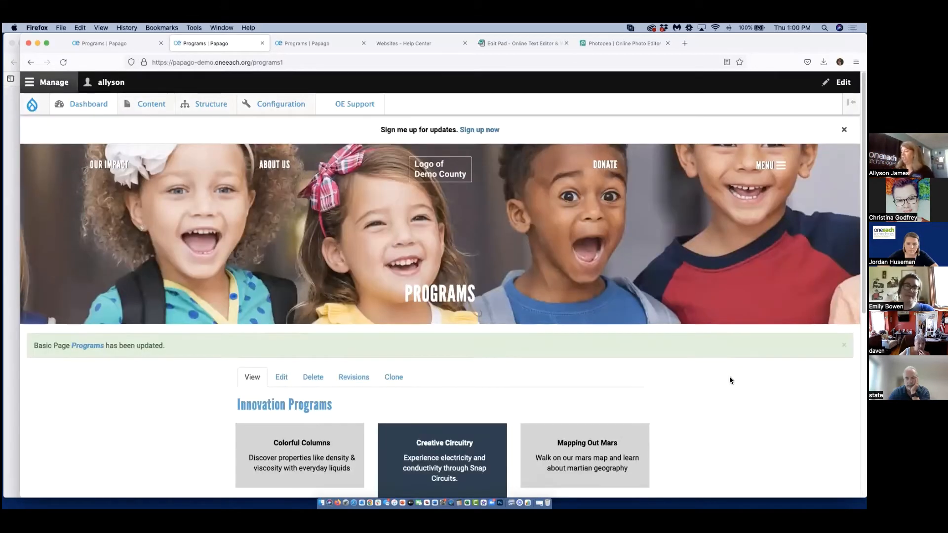
pyautogui.scroll(-5, 729, 381)
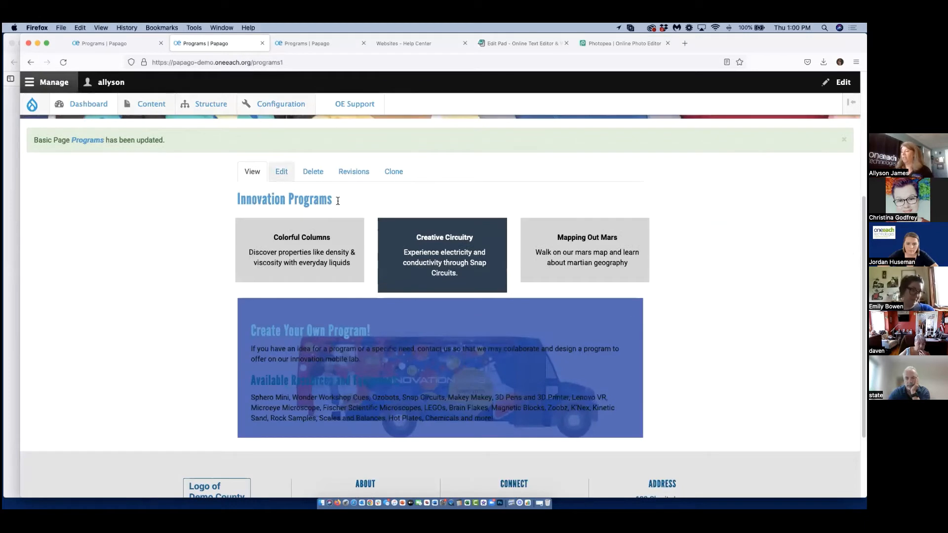
# Edit the Rich Text component with the bus background, change all its text to white, save it, and review the page.
pyautogui.moveTo(350, 236)
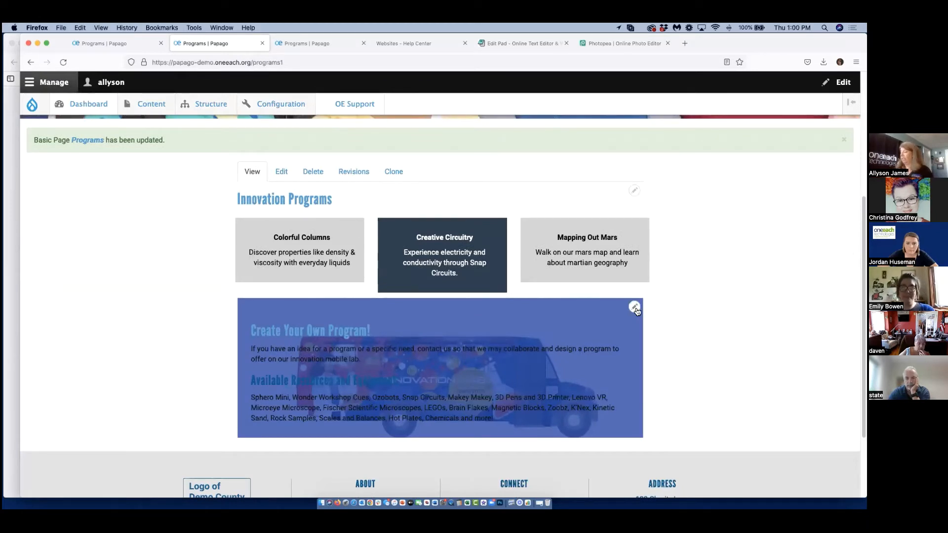
pyautogui.click(635, 306)
pyautogui.click(620, 310)
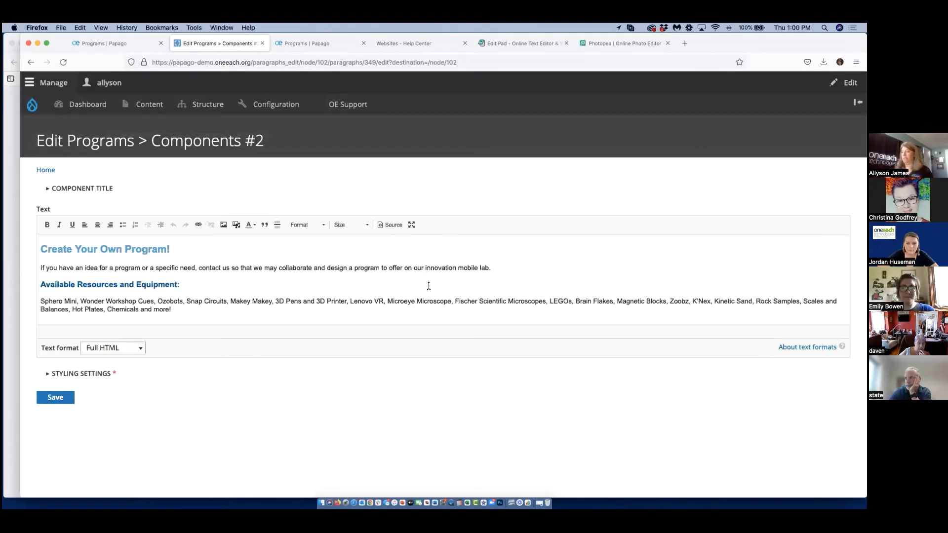
pyautogui.moveTo(177, 312); pyautogui.dragTo(44, 236)
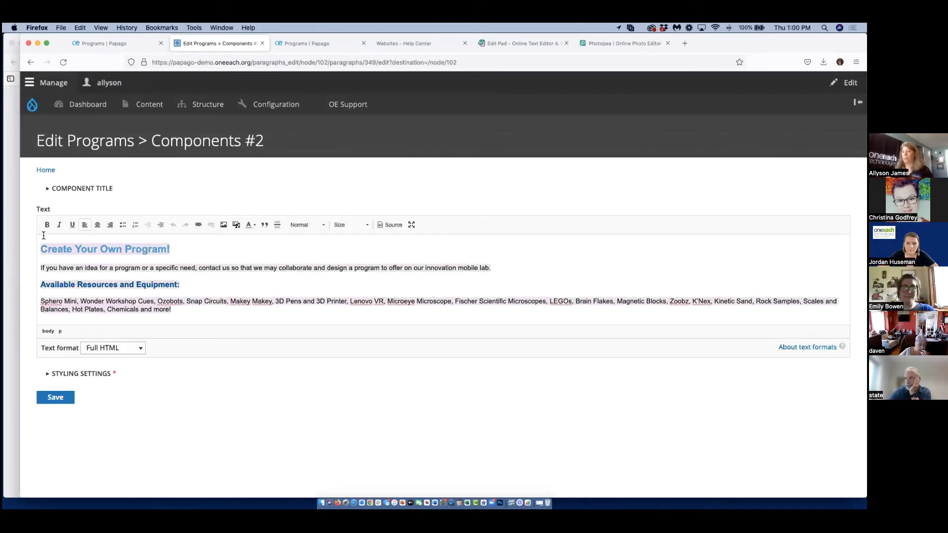
pyautogui.click(250, 225)
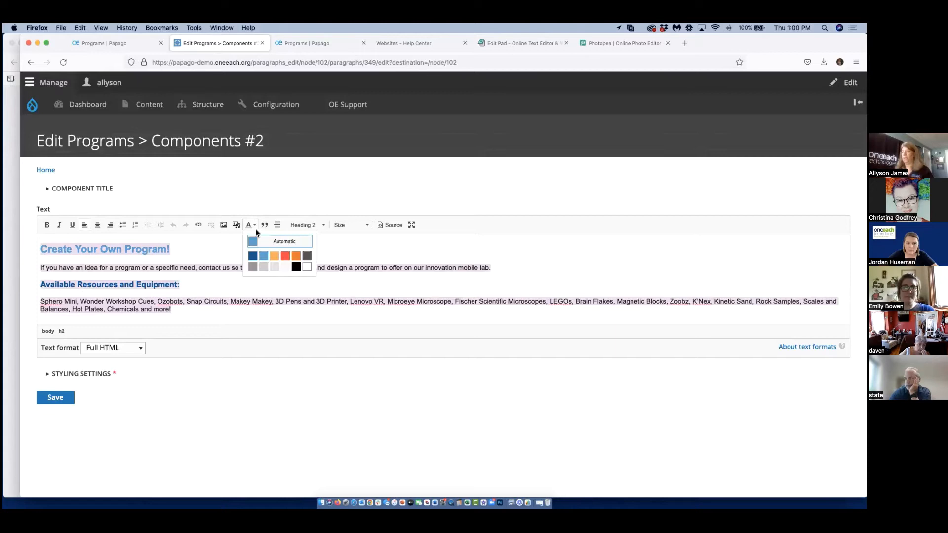
pyautogui.click(306, 268)
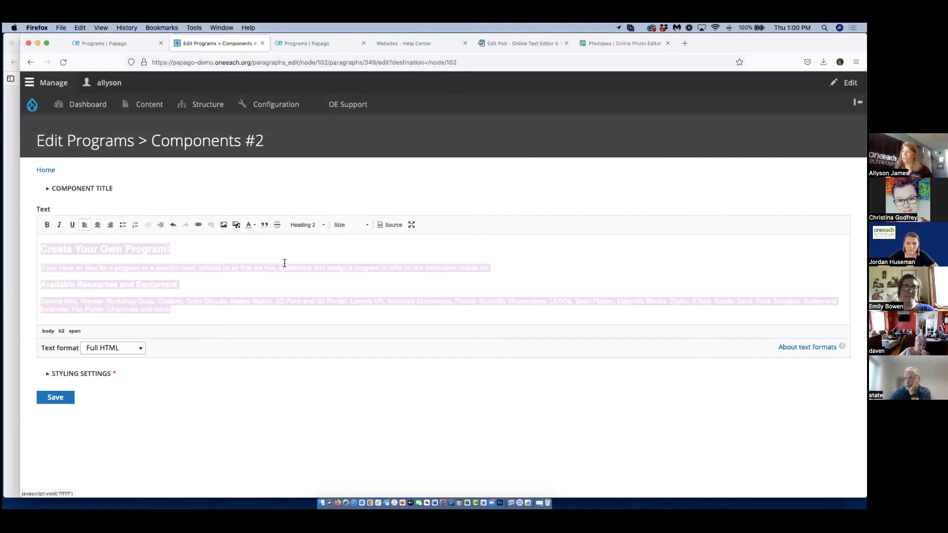
pyautogui.click(64, 396)
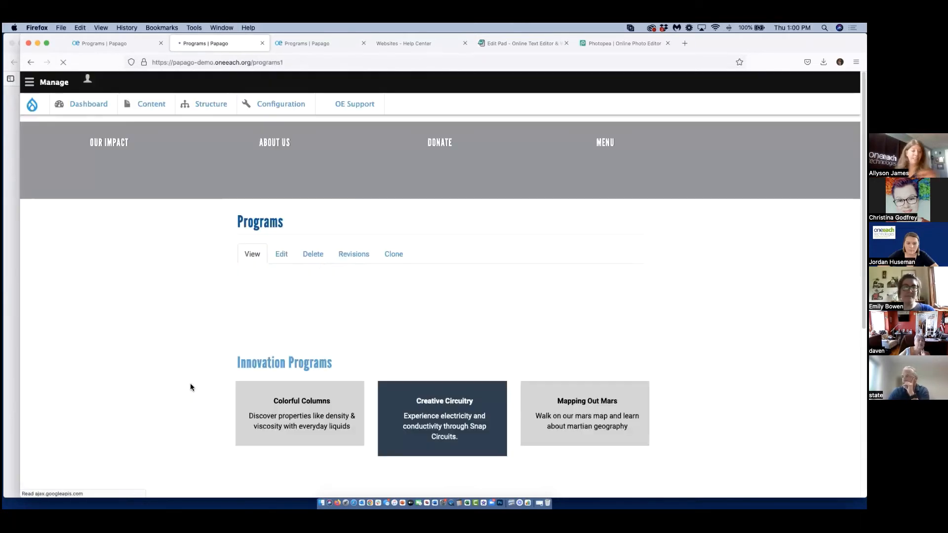
pyautogui.scroll(-3, 721, 399)
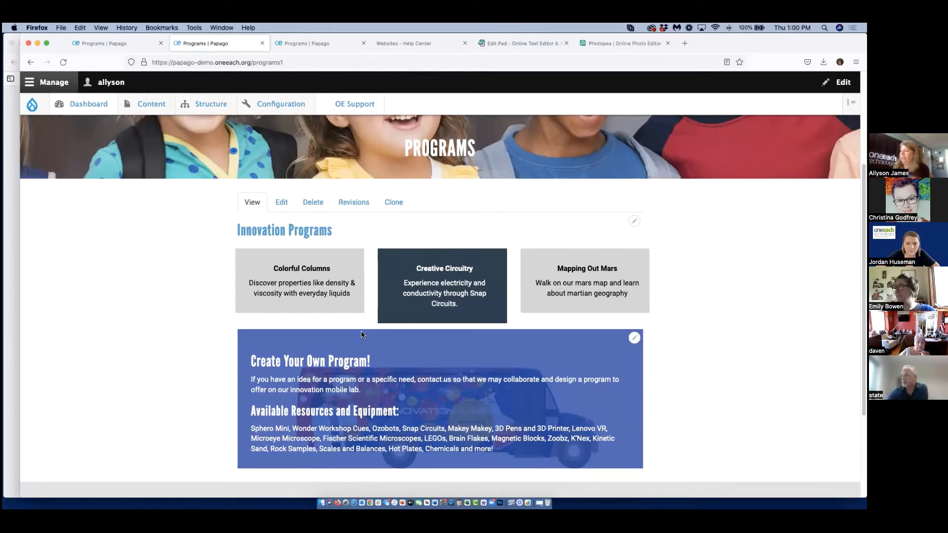
pyautogui.scroll(5, 360, 334)
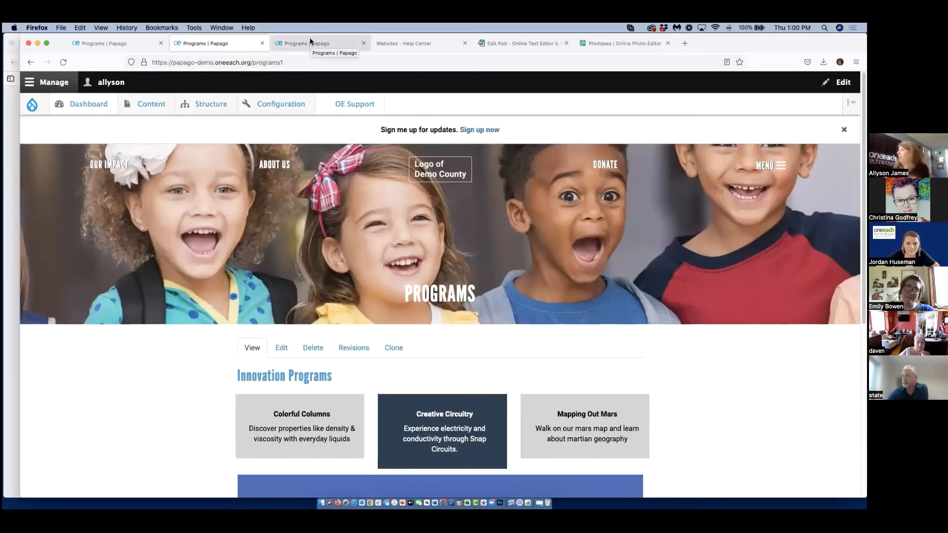
# Open the /programs2 page for editing and bring up the choice of components to add to its page content.
pyautogui.click(310, 42)
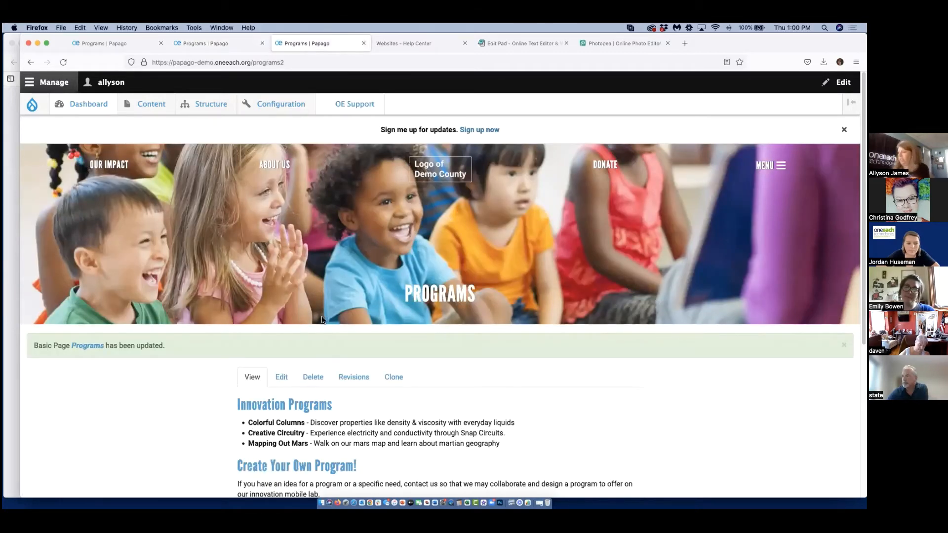
pyautogui.scroll(-1, 332, 346)
pyautogui.scroll(-3, 332, 346)
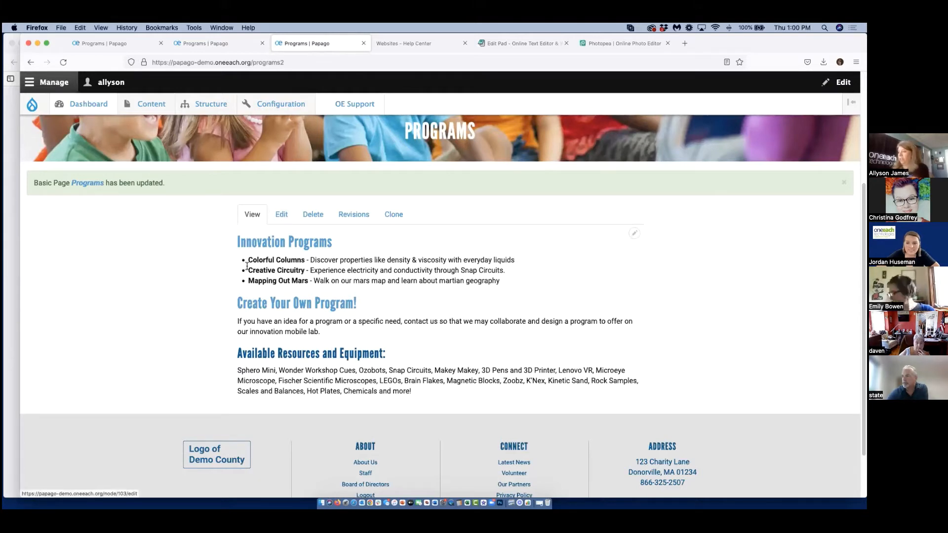
pyautogui.moveTo(251, 260); pyautogui.dragTo(511, 291)
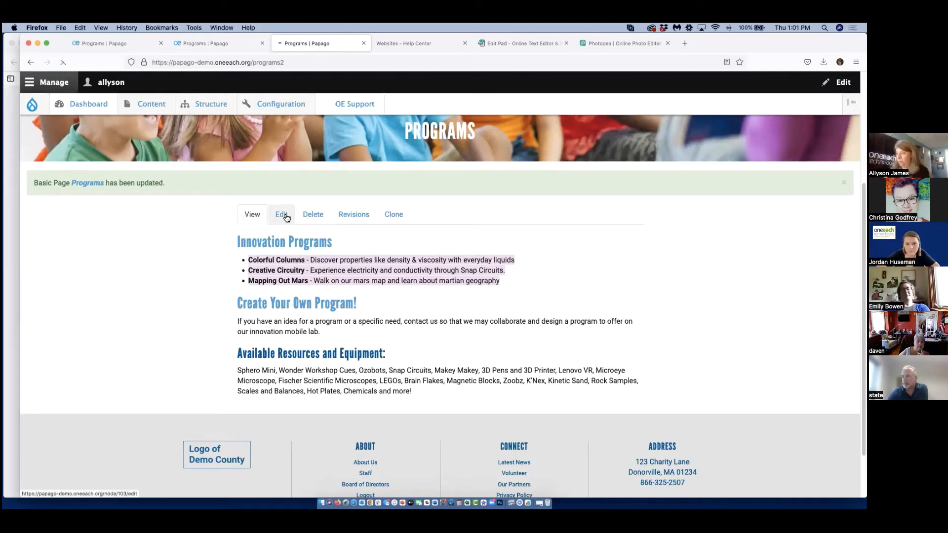
pyautogui.click(281, 214)
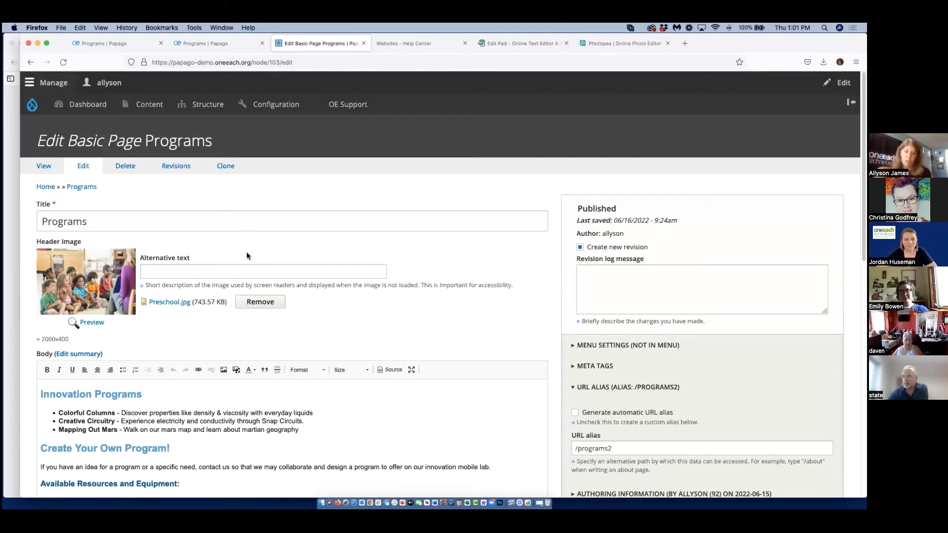
pyautogui.scroll(-5, 490, 357)
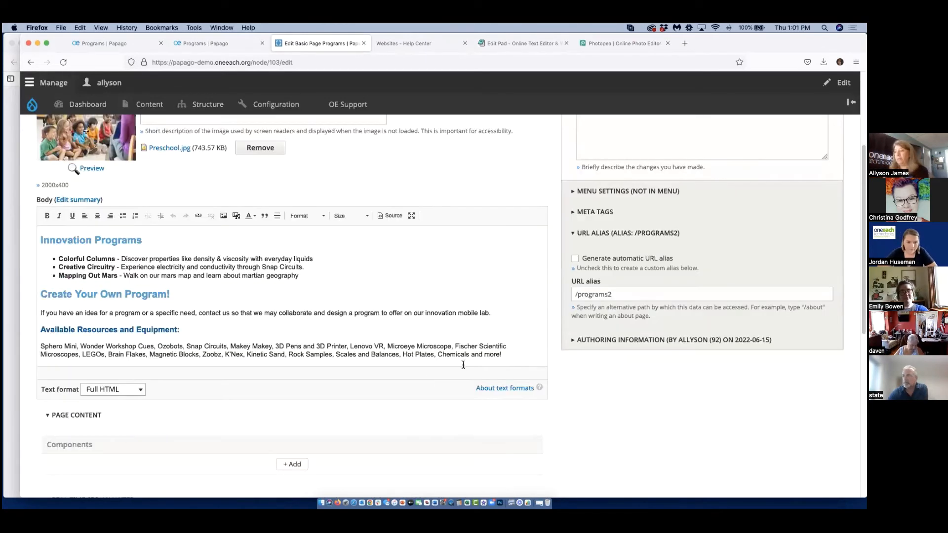
pyautogui.scroll(-2, 302, 473)
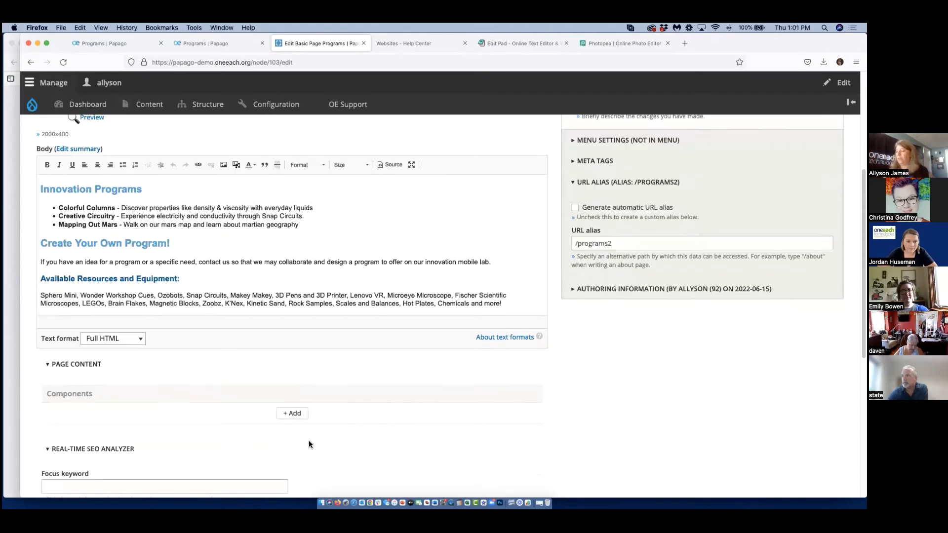
pyautogui.click(298, 412)
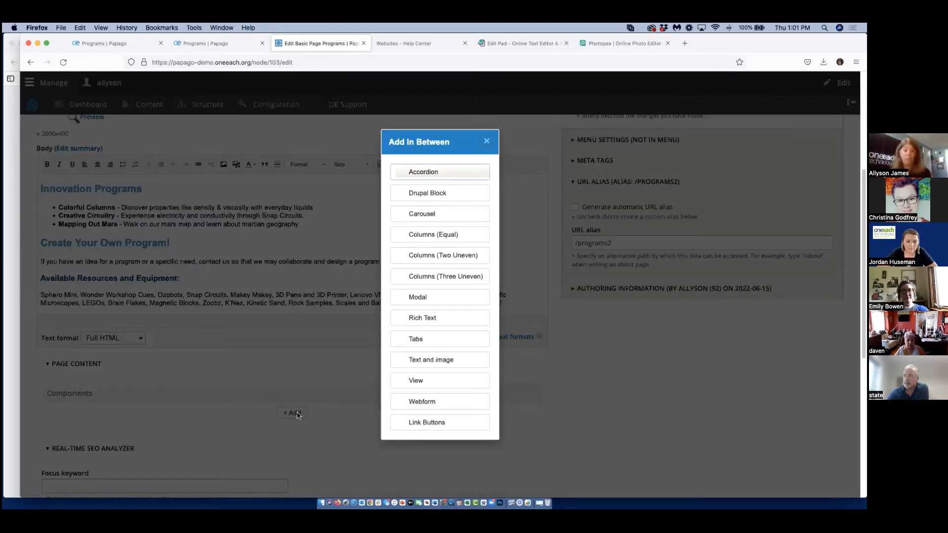
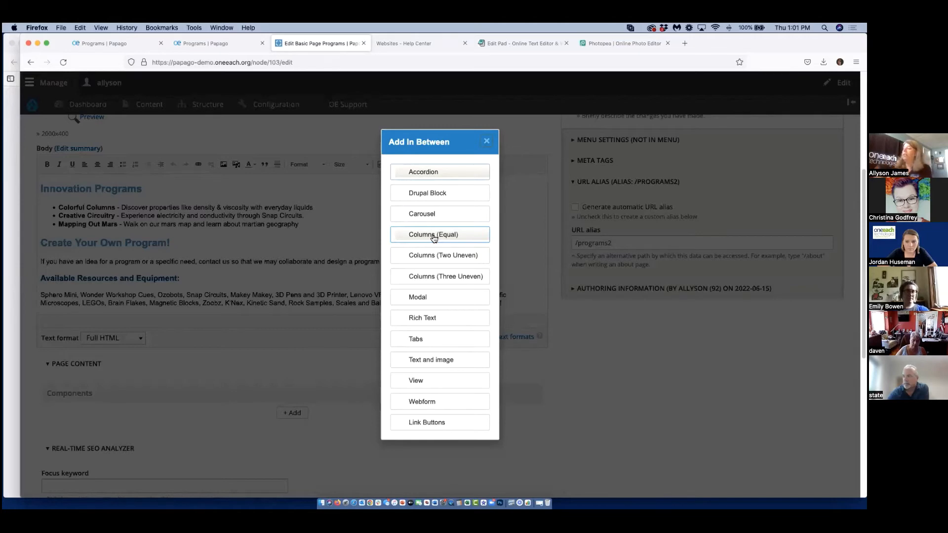
# Add a Columns (Equal) component to the page content and place a Modal in its column content.
pyautogui.click(433, 235)
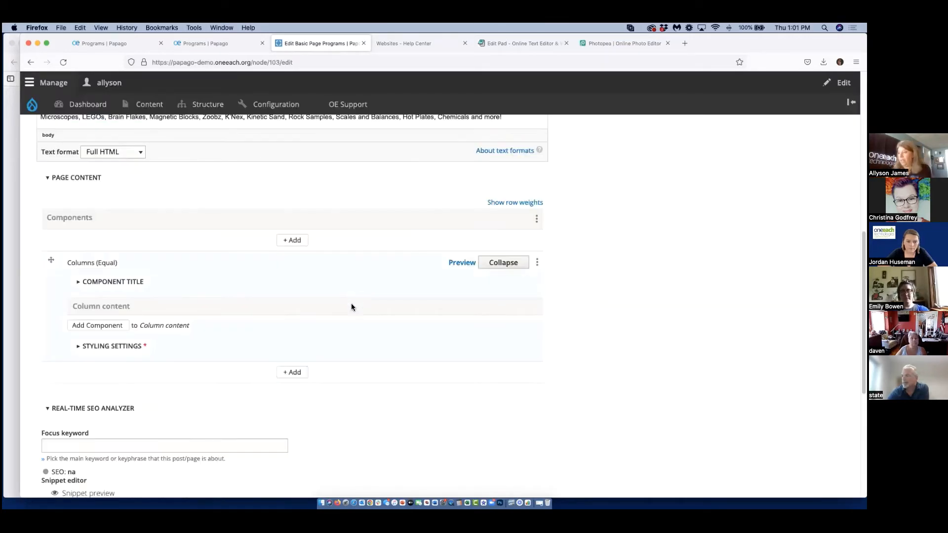
pyautogui.click(99, 327)
pyautogui.click(431, 349)
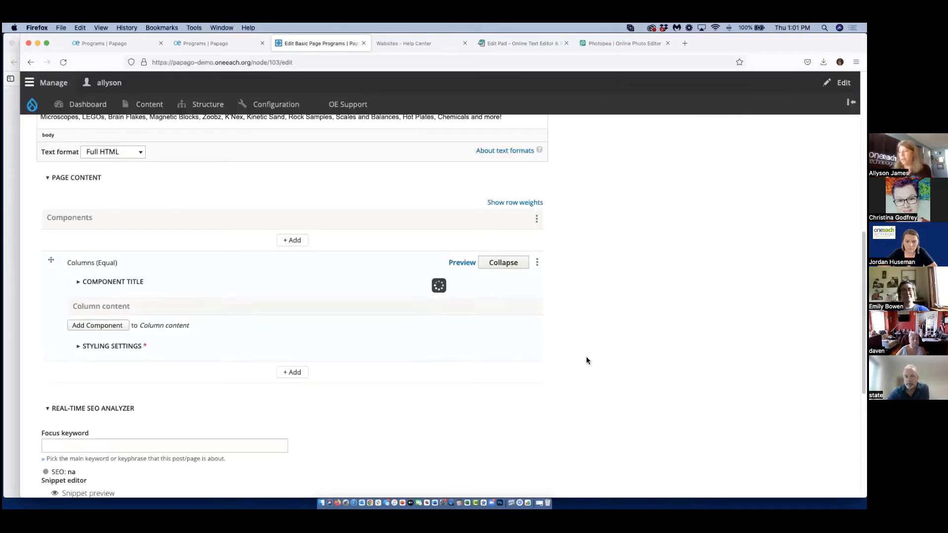
# Copy "Colorful Columns" from the Body list into the first Modal's button text.
pyautogui.scroll(10, 253, 258)
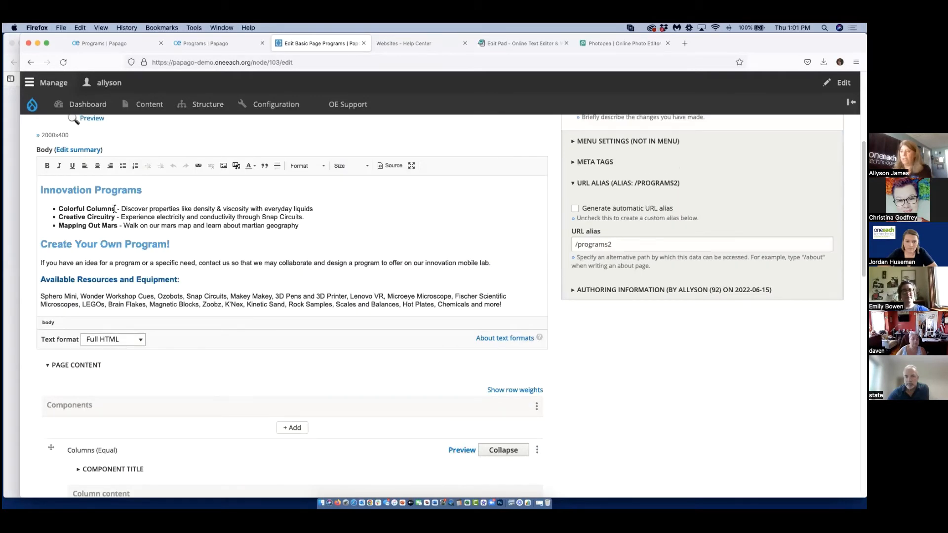
pyautogui.moveTo(115, 209); pyautogui.dragTo(66, 201)
pyautogui.rightClick(66, 208)
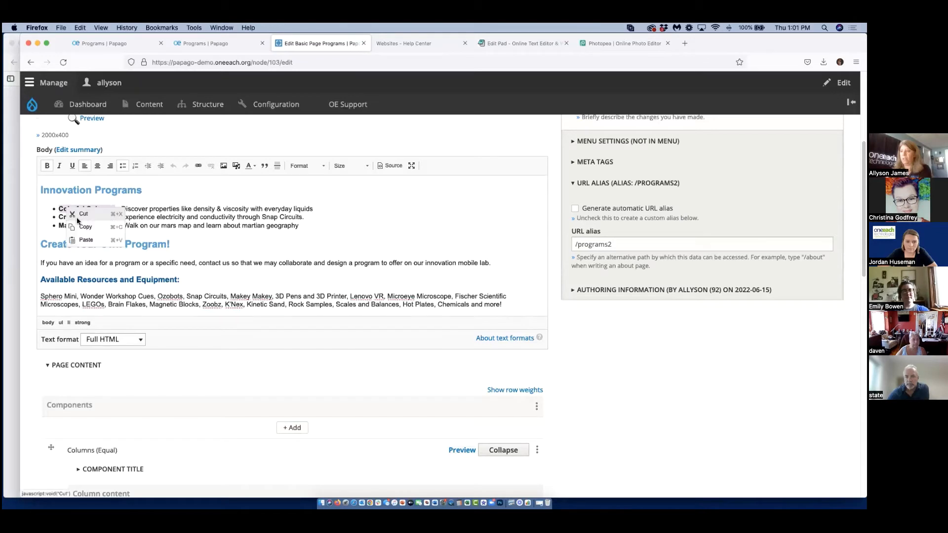
pyautogui.click(78, 226)
pyautogui.scroll(-8, 171, 376)
pyautogui.click(134, 333)
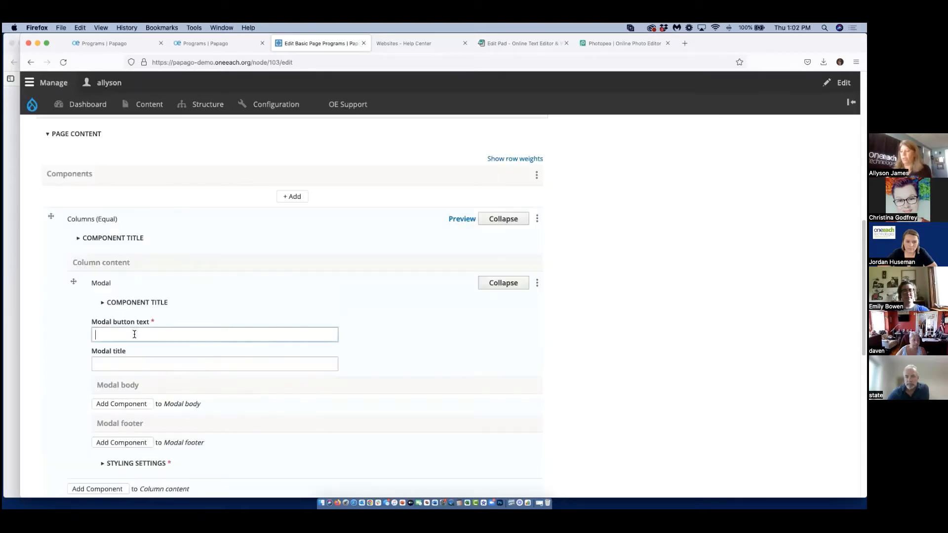
pyautogui.hotkey('ctrl', 'v')
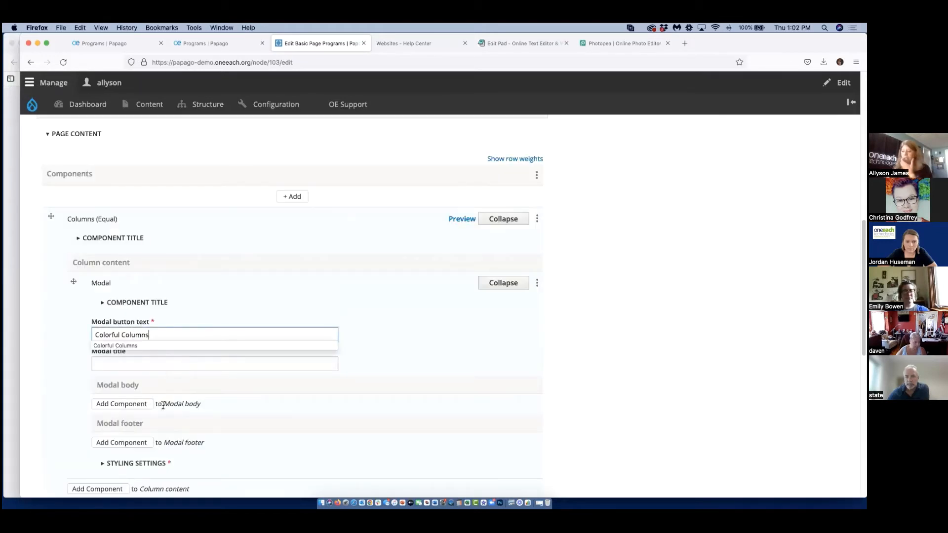
# Add Rich Text to the Colorful Columns modal body and copy in "Discover properties like density & viscosity with everyday liquids" from the Body.
pyautogui.click(123, 404)
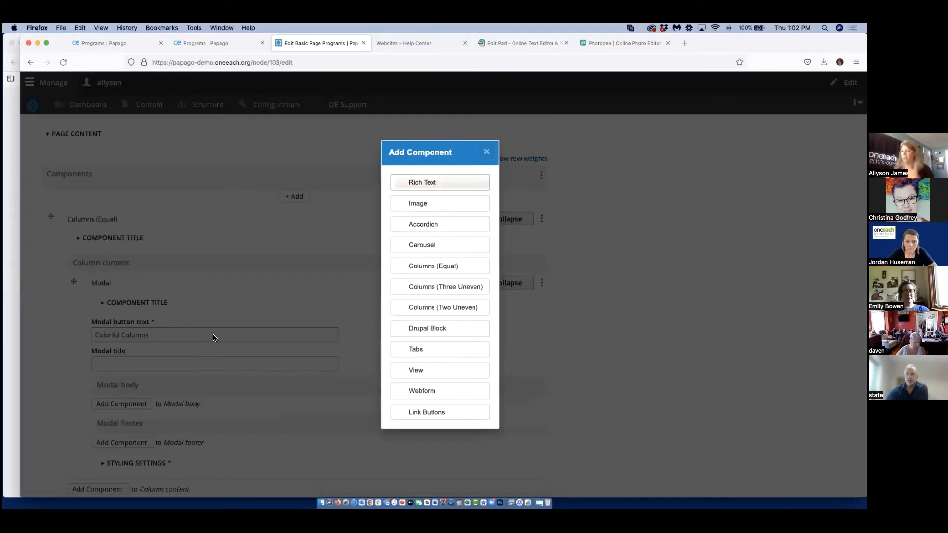
pyautogui.click(427, 188)
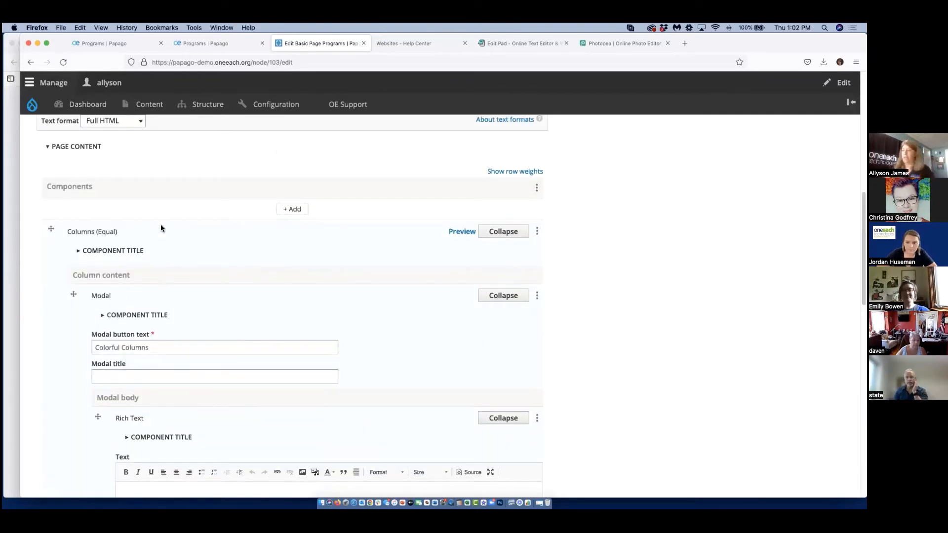
pyautogui.scroll(5, 161, 225)
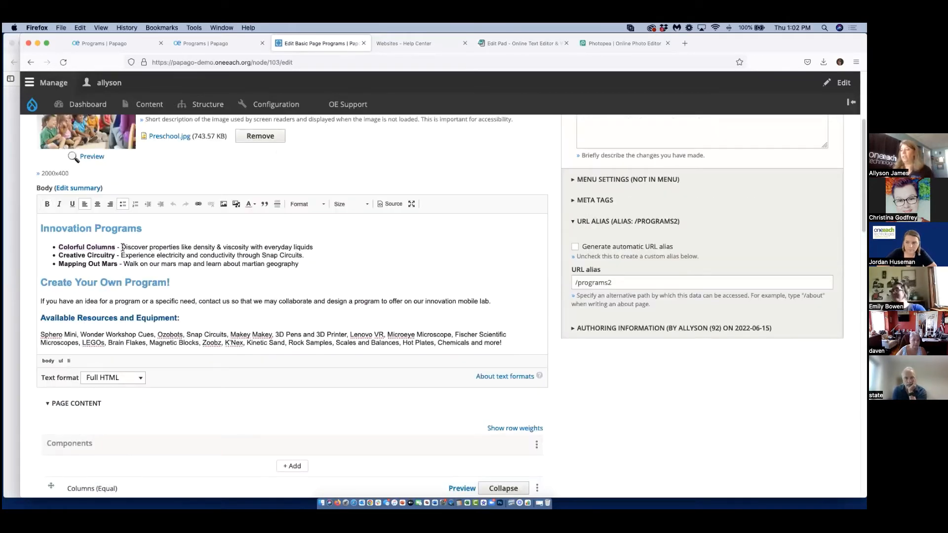
pyautogui.moveTo(123, 246); pyautogui.dragTo(312, 244)
pyautogui.rightClick(312, 244)
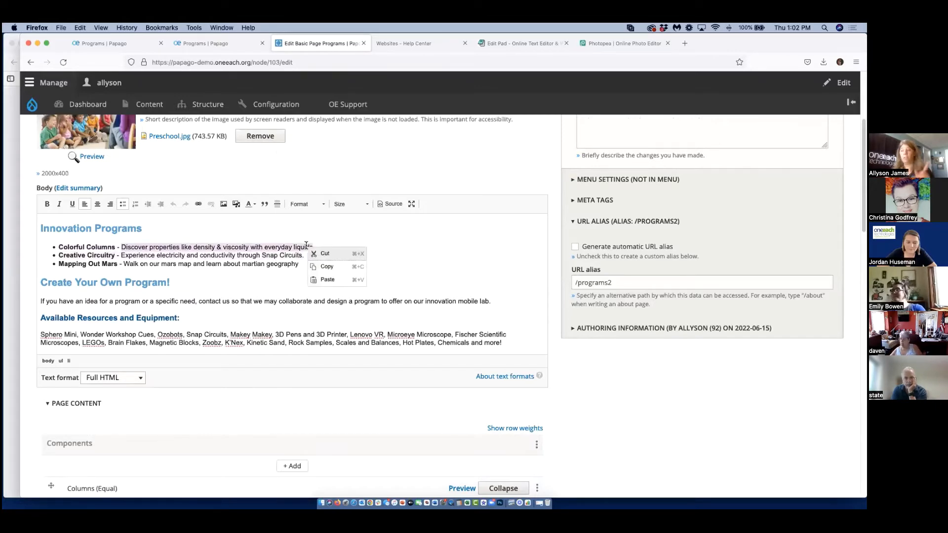
pyautogui.click(322, 264)
pyautogui.scroll(-10, 183, 357)
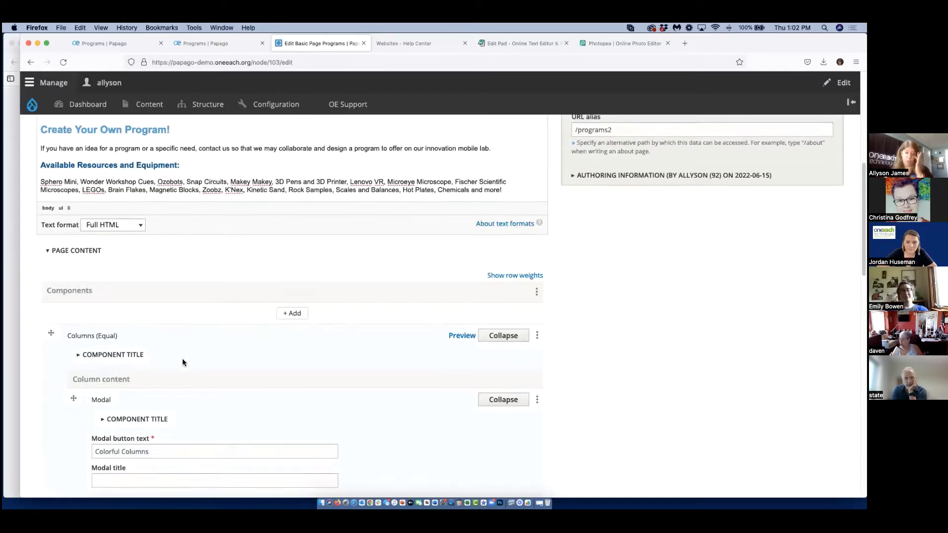
pyautogui.scroll(-3, 183, 363)
pyautogui.click(182, 358)
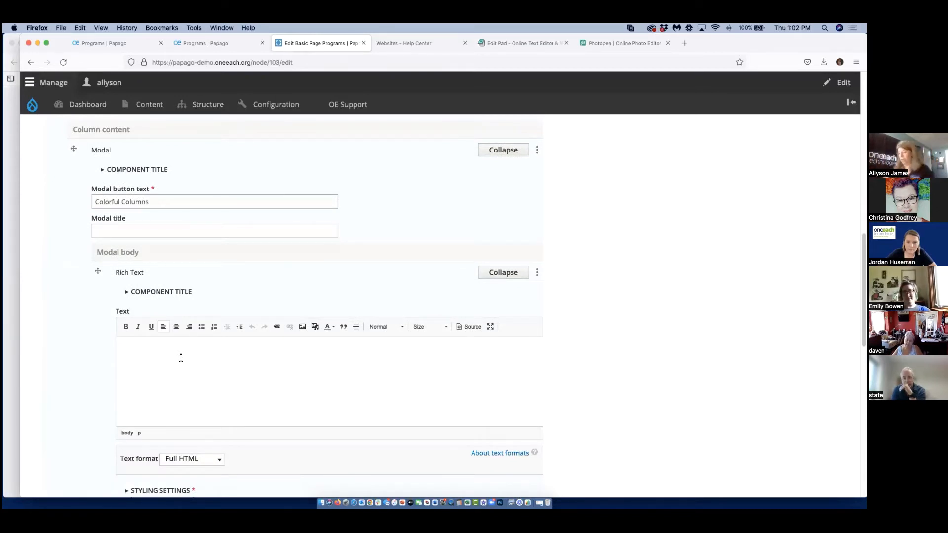
pyautogui.press('super+v')
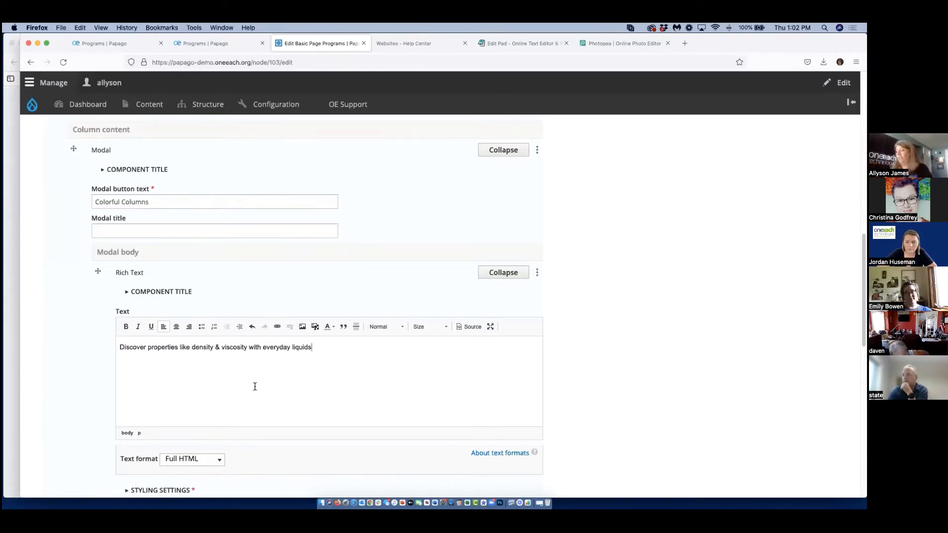
# Add a second Modal to the column content of the equal columns, after the Colorful Columns modal.
pyautogui.scroll(-5, 267, 385)
pyautogui.scroll(-2, 283, 384)
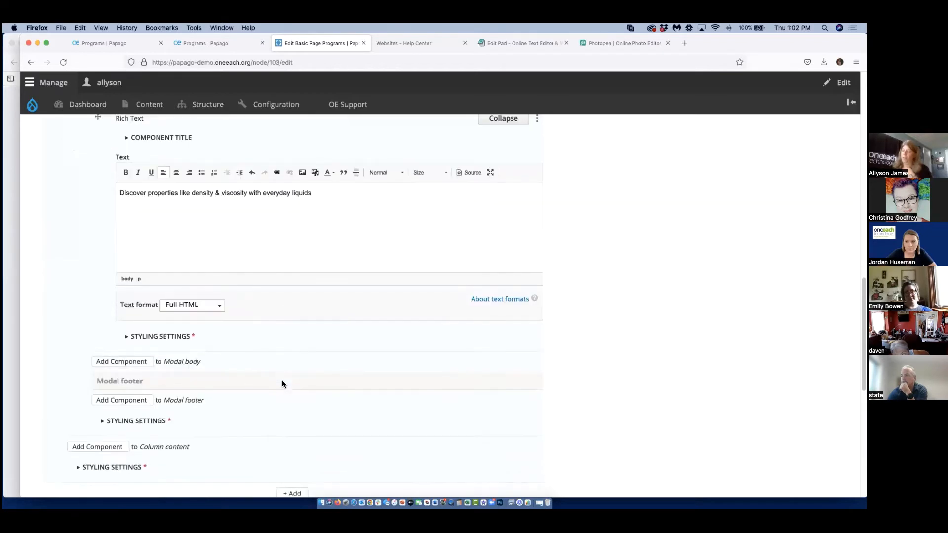
pyautogui.scroll(-4, 169, 421)
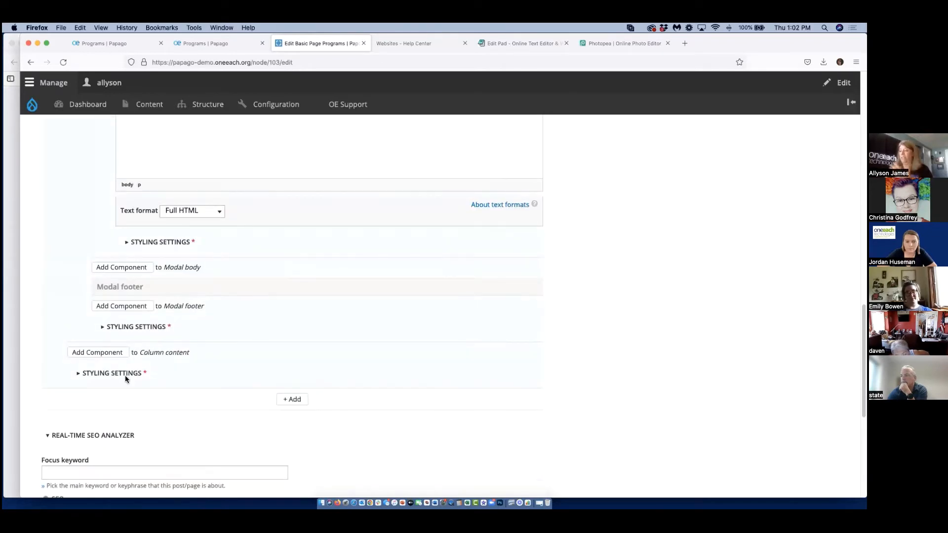
pyautogui.click(97, 356)
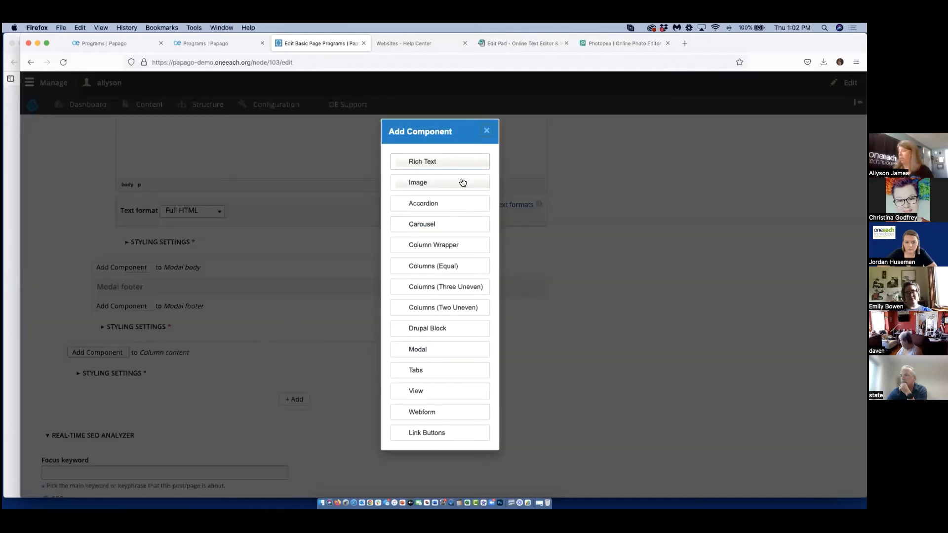
pyautogui.click(455, 355)
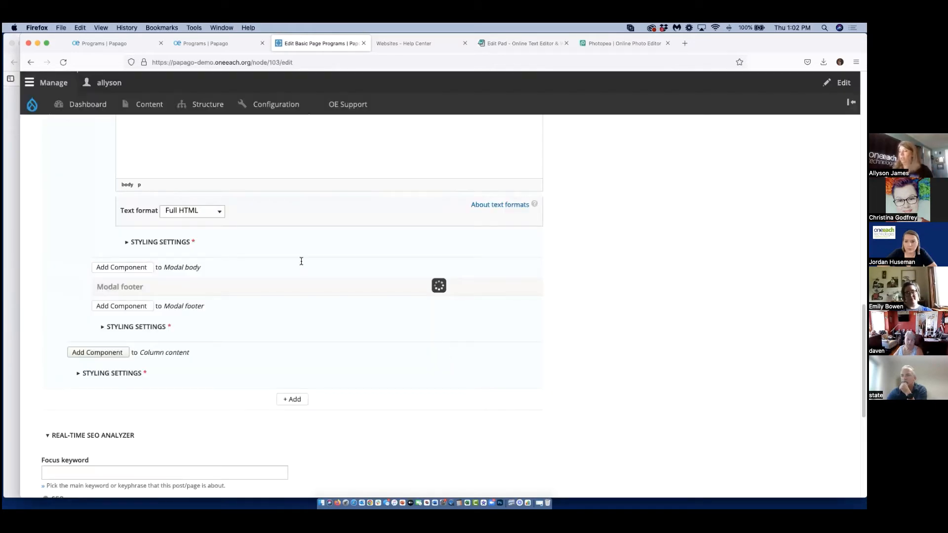
# Copy "Creative Circuitry" from the Body list into the second Modal's button text.
pyautogui.scroll(15, 301, 261)
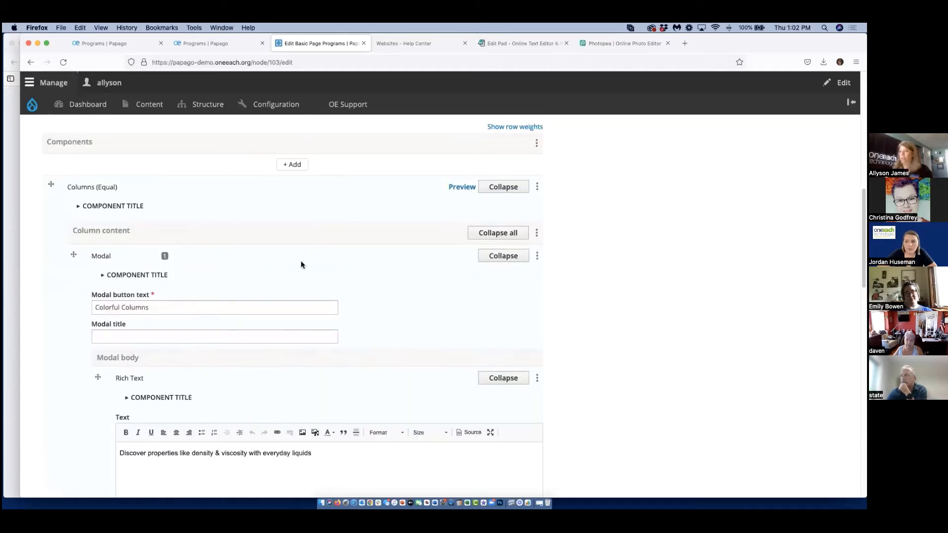
pyautogui.moveTo(114, 171); pyautogui.dragTo(87, 171)
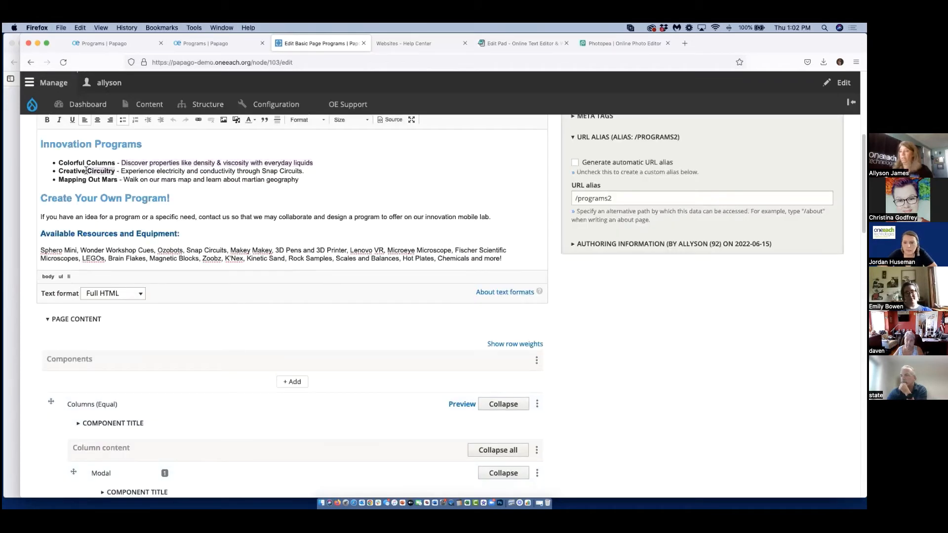
pyautogui.rightClick(61, 168)
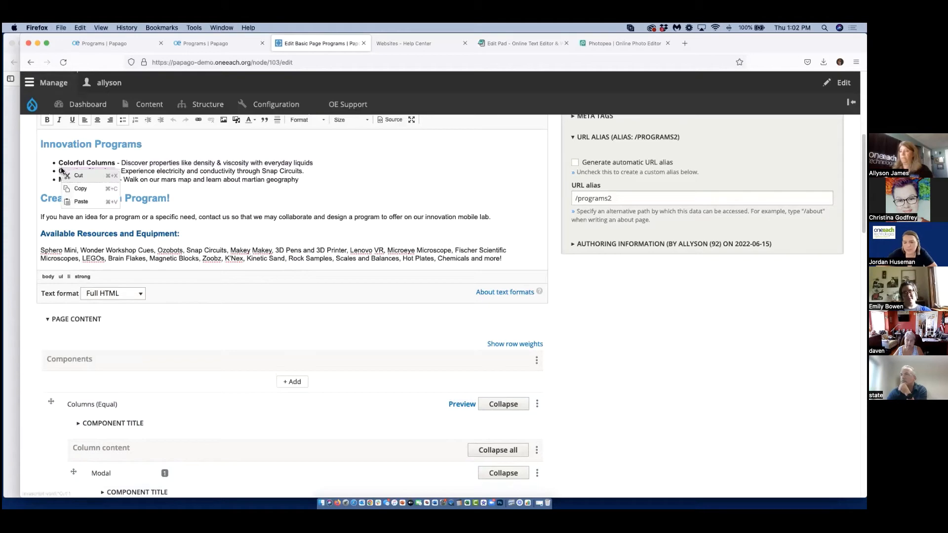
pyautogui.click(81, 189)
pyautogui.scroll(-10, 175, 324)
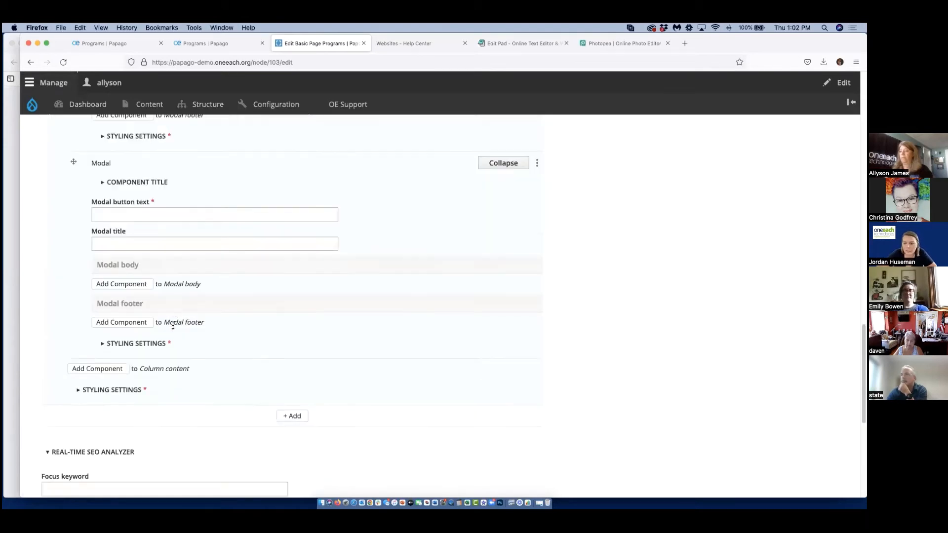
pyautogui.scroll(3, 148, 291)
pyautogui.click(112, 208)
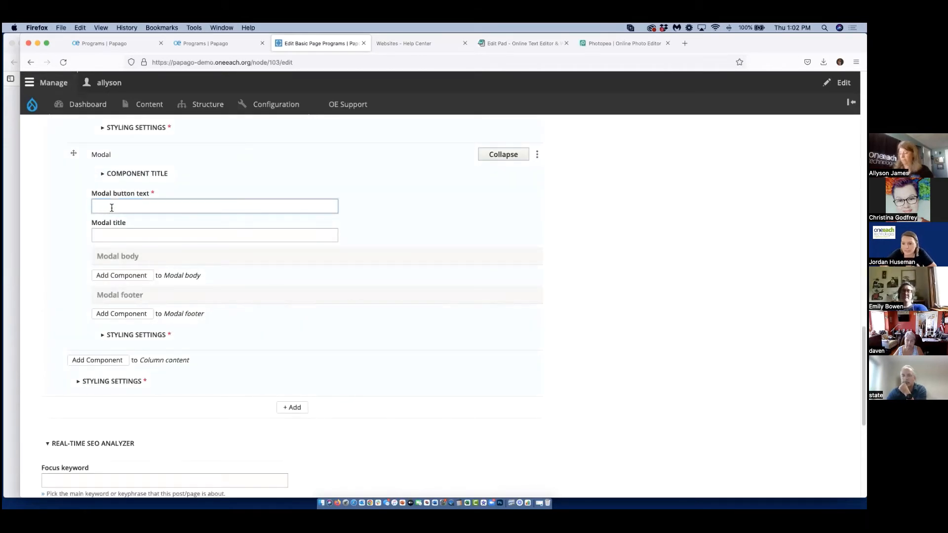
pyautogui.press('super+v')
# Add Rich Text to the Creative Circuitry modal body and copy in "Experience electricity and conductivity through Snap Circuits" from the Body.
pyautogui.click(130, 275)
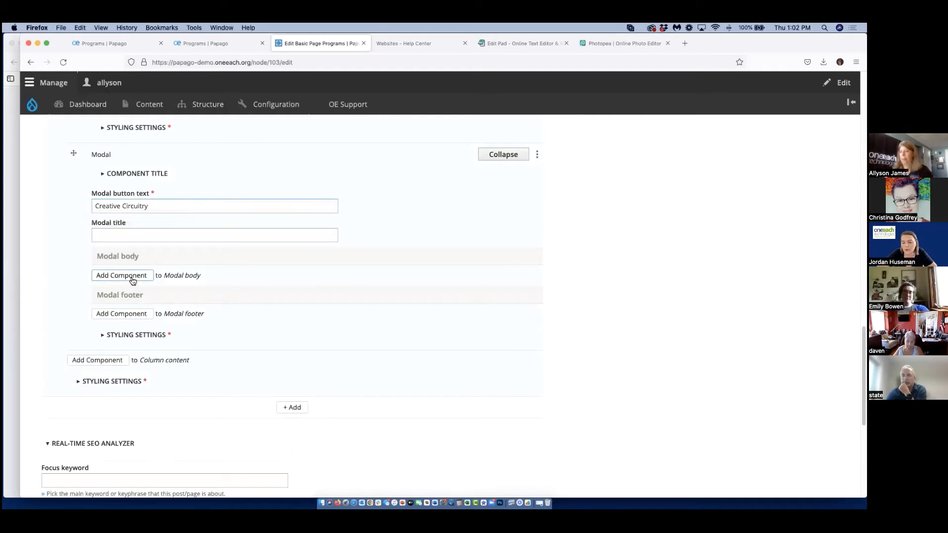
pyautogui.click(418, 185)
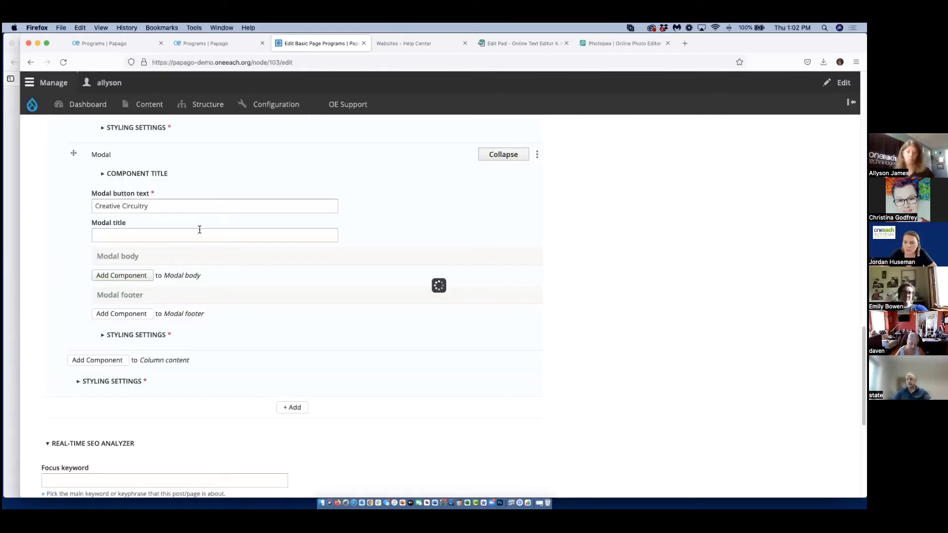
pyautogui.scroll(15, 212, 264)
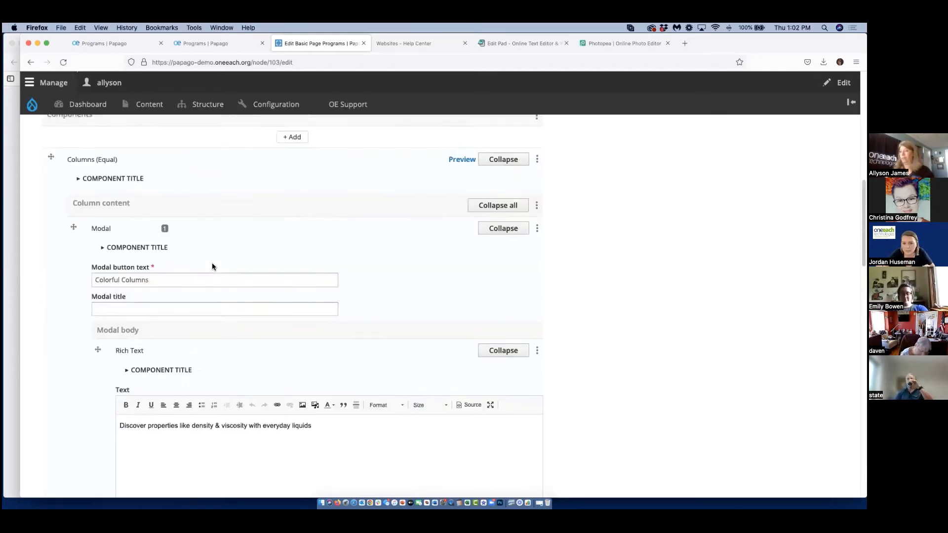
pyautogui.moveTo(122, 304); pyautogui.dragTo(305, 307)
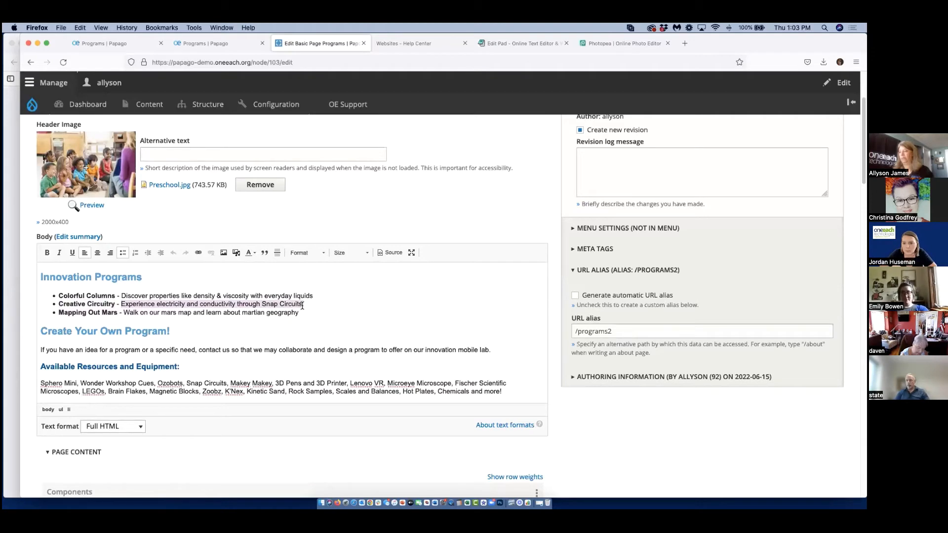
pyautogui.rightClick(305, 307)
pyautogui.click(323, 327)
pyautogui.scroll(-15, 87, 301)
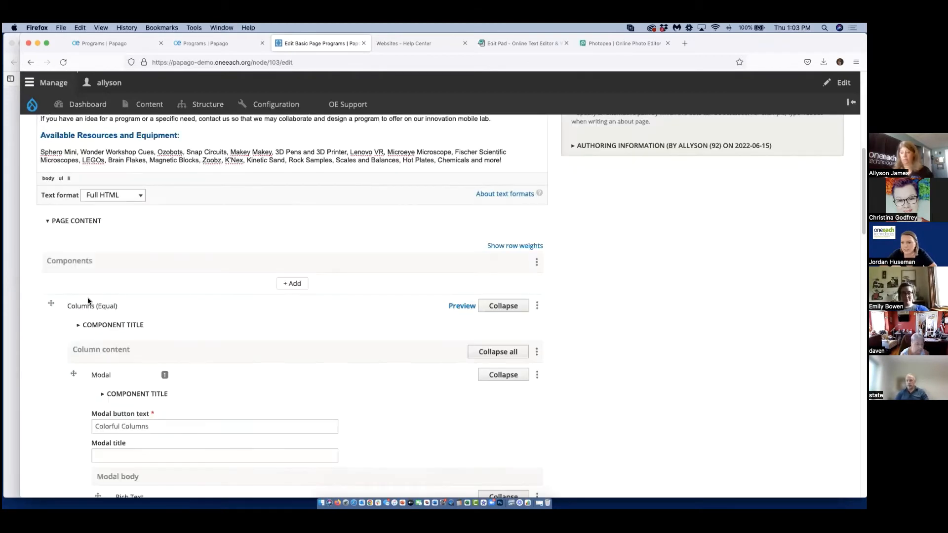
pyautogui.click(151, 322)
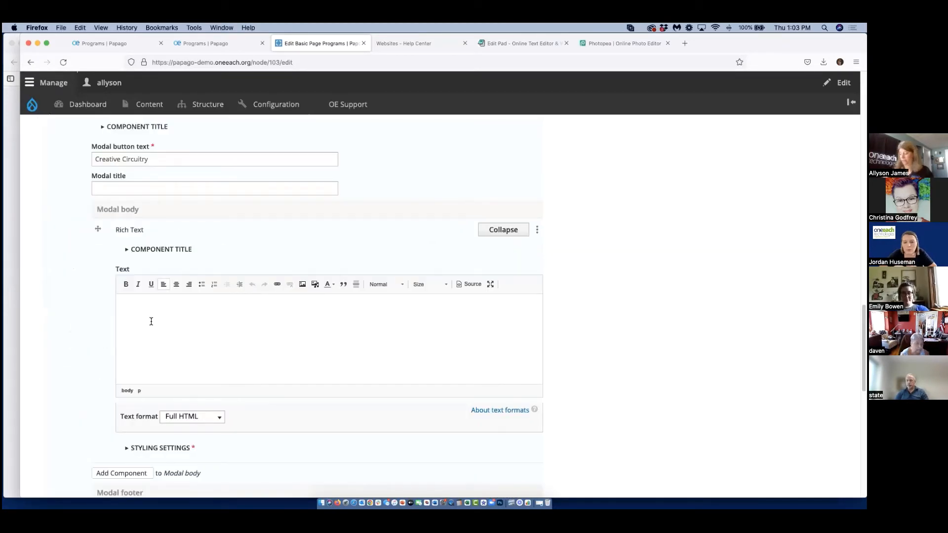
pyautogui.press('super+v')
# Add a third Modal to the column content, after the Creative Circuitry modal.
pyautogui.scroll(-10, 159, 330)
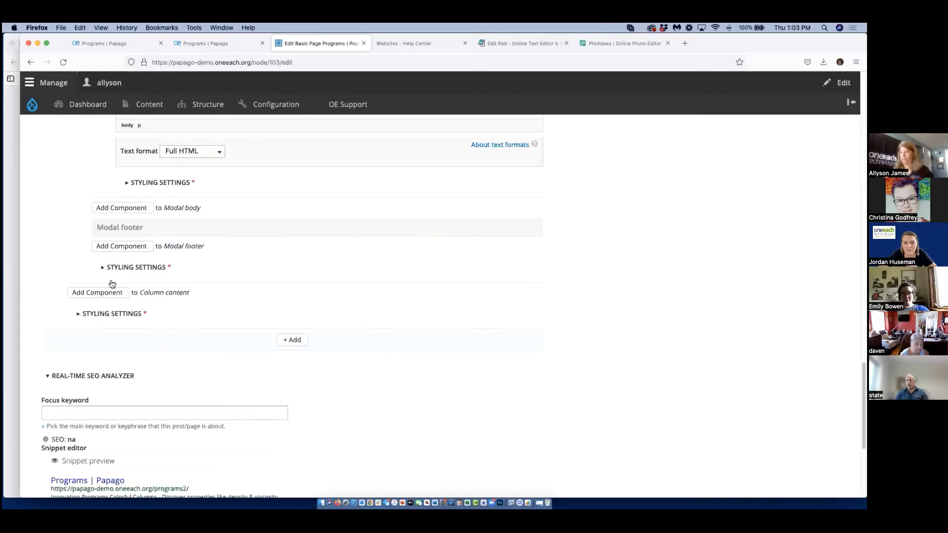
pyautogui.click(108, 296)
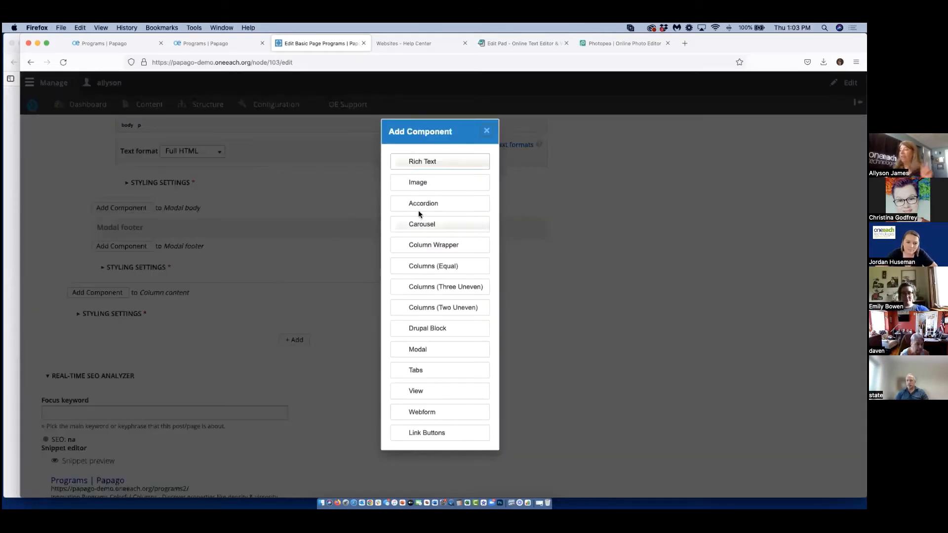
pyautogui.click(426, 349)
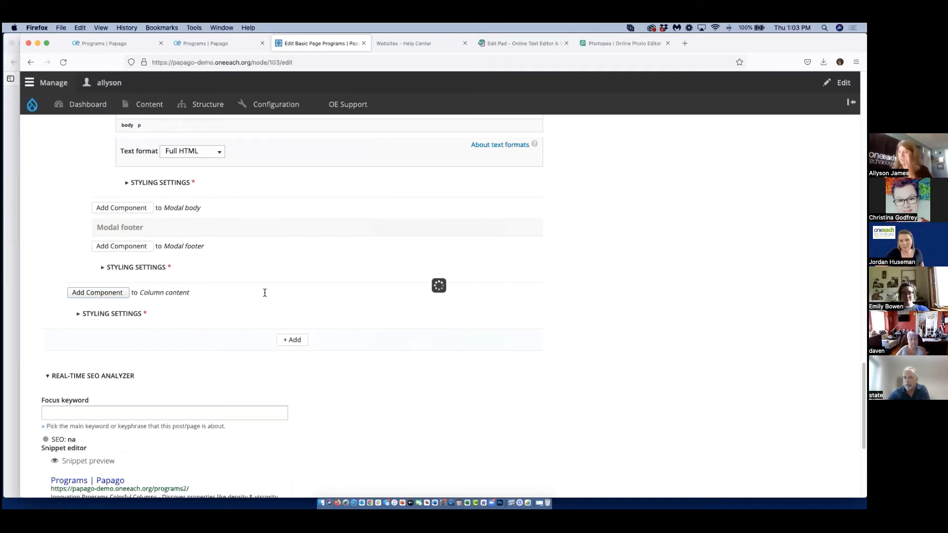
# Copy "Mapping Out Mars" from the Body list into the third Modal's button text.
pyautogui.scroll(10, 202, 244)
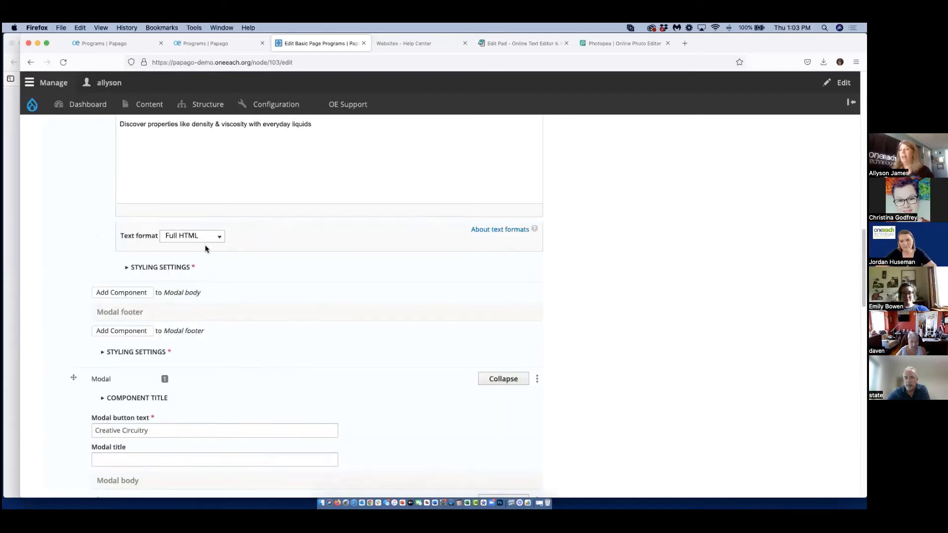
pyautogui.scroll(10, 205, 249)
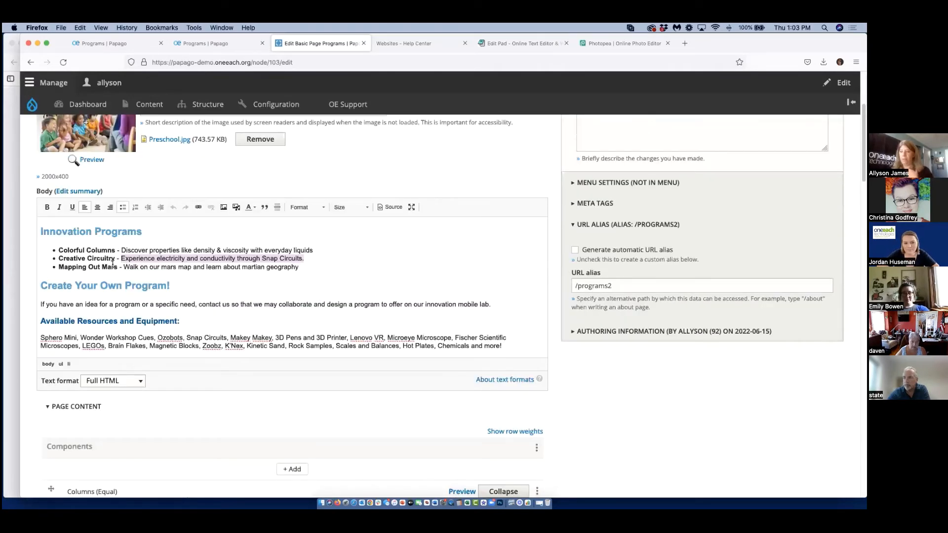
pyautogui.rightClick(69, 270)
pyautogui.click(89, 290)
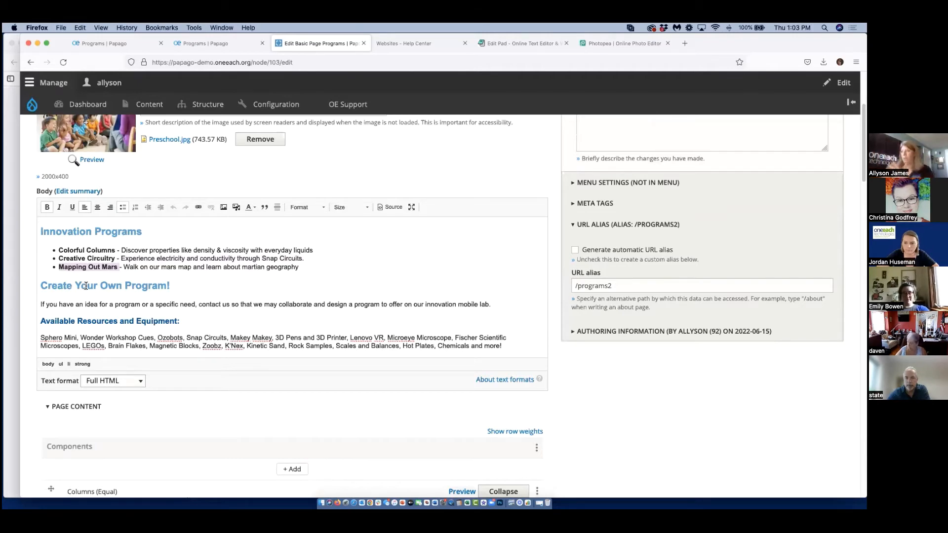
pyautogui.scroll(-15, 239, 387)
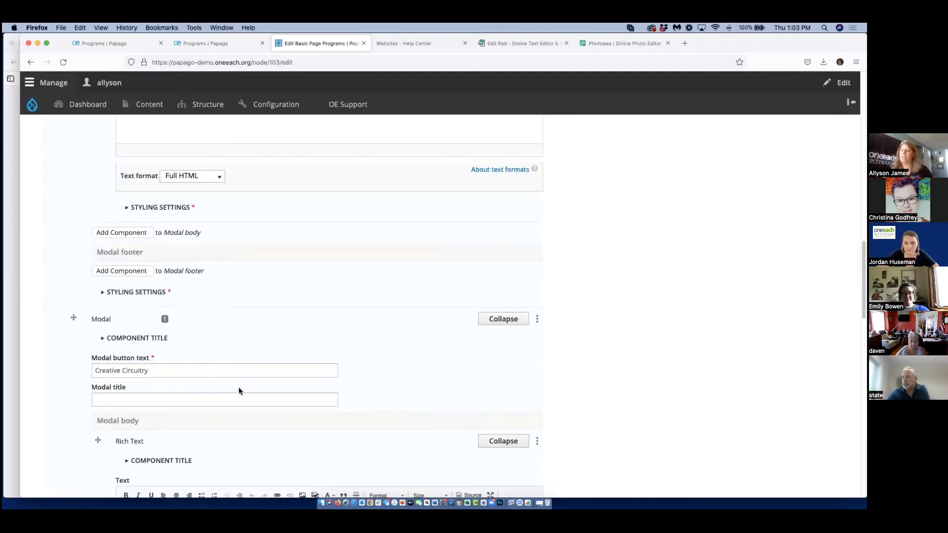
pyautogui.scroll(-4, 239, 387)
pyautogui.scroll(-4, 148, 410)
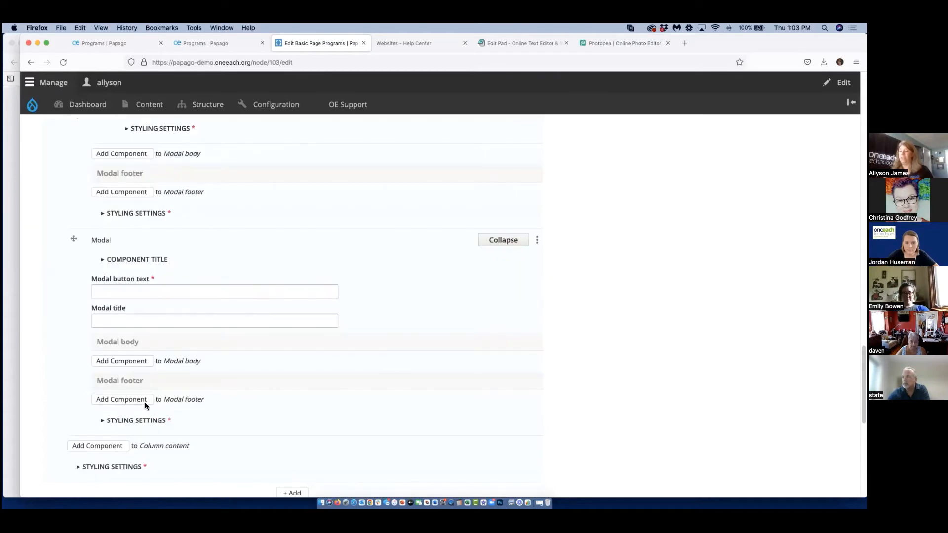
pyautogui.click(106, 291)
pyautogui.press('super+v')
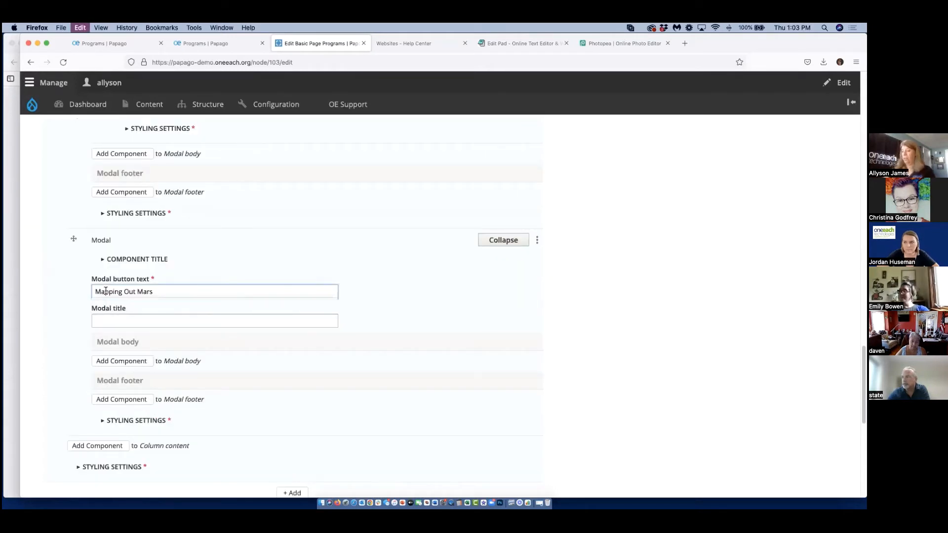
# Add Rich Text to the Mapping Out Mars modal body and copy in "Walk on our mars map and learn about martian geography" from the Body.
pyautogui.scroll(-1, 149, 335)
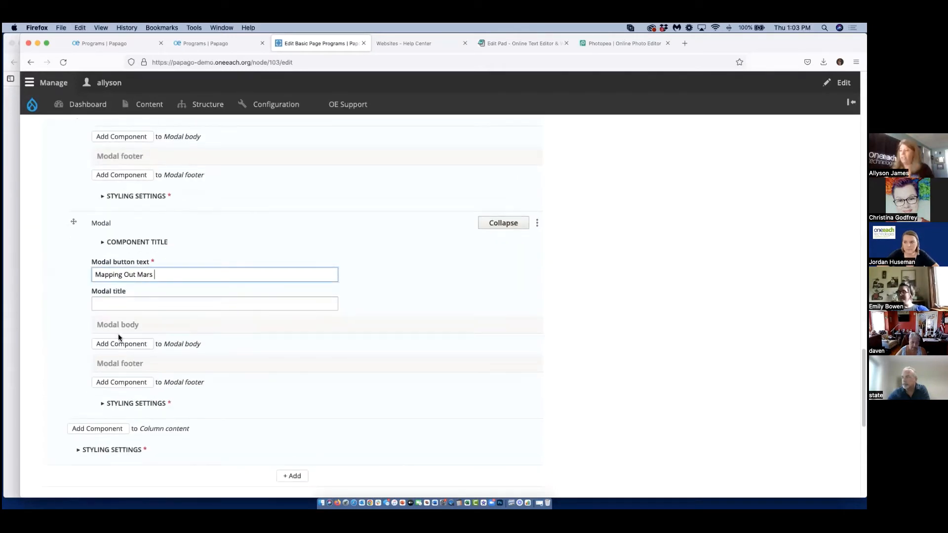
pyautogui.click(117, 344)
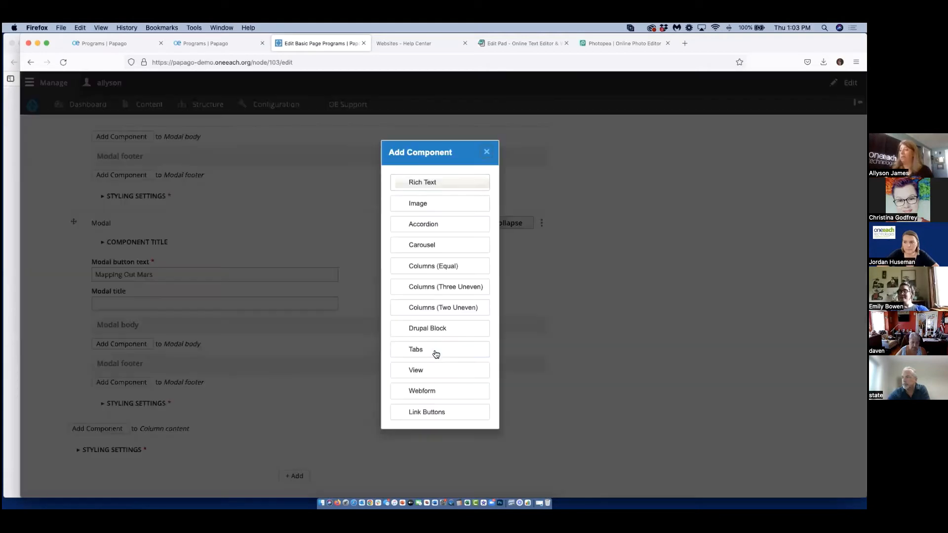
pyautogui.click(414, 183)
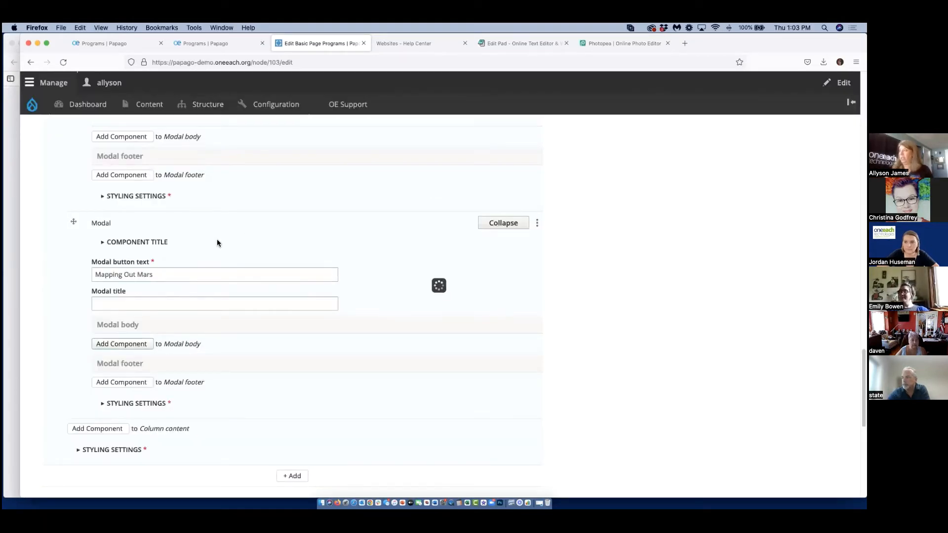
pyautogui.scroll(10, 220, 256)
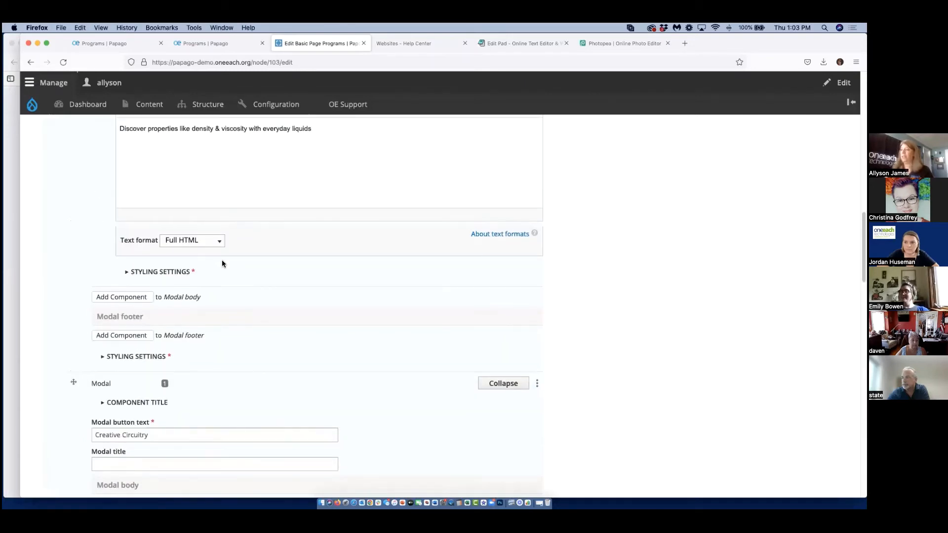
pyautogui.scroll(15, 222, 262)
pyautogui.scroll(-5, 157, 176)
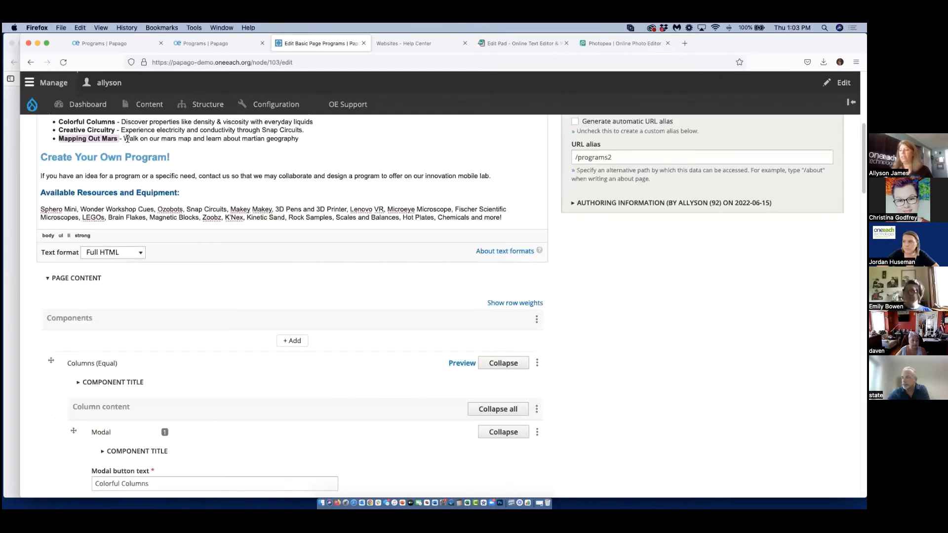
pyautogui.moveTo(122, 136); pyautogui.dragTo(219, 146)
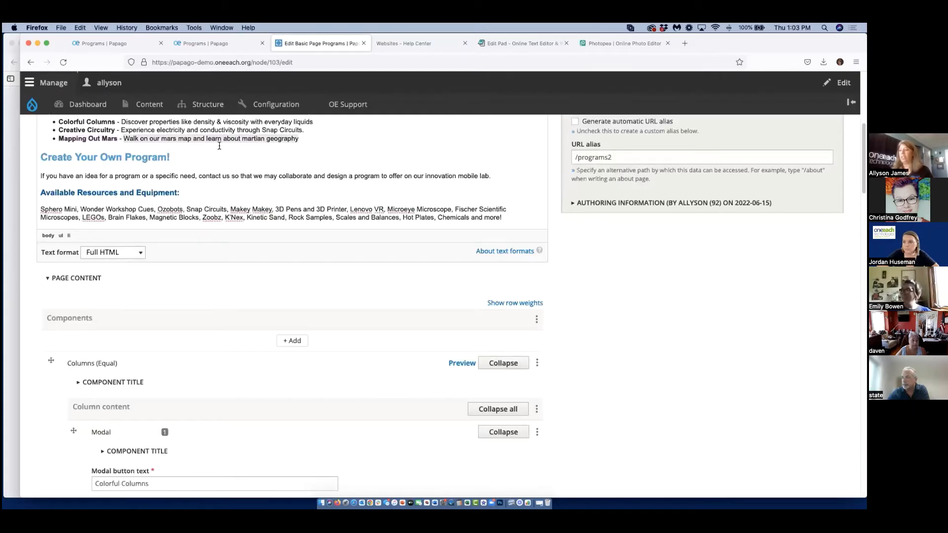
pyautogui.rightClick(289, 140)
pyautogui.click(304, 157)
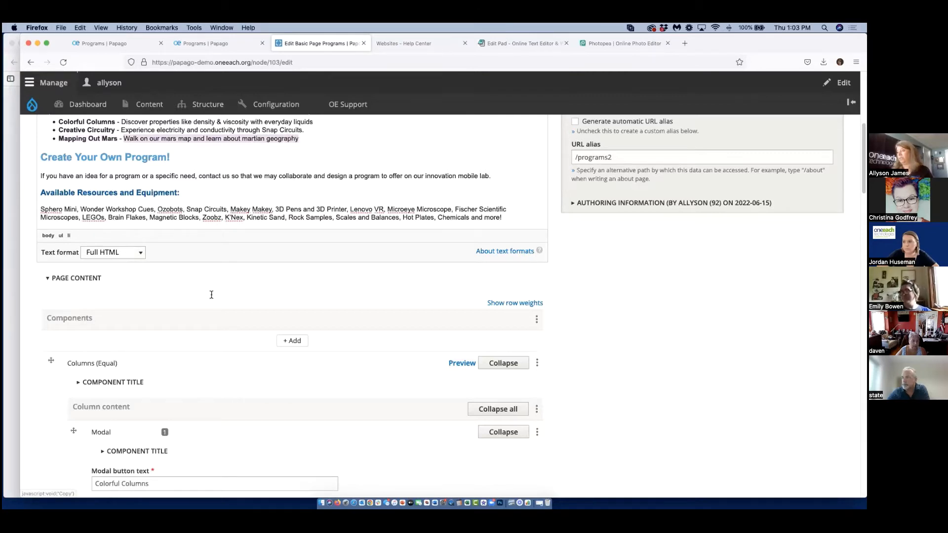
pyautogui.scroll(-20, 209, 299)
pyautogui.click(154, 236)
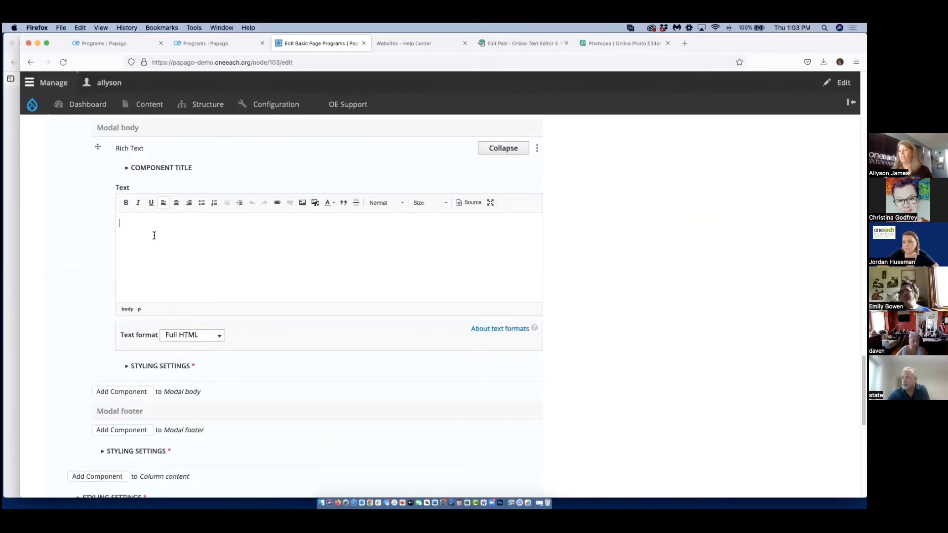
pyautogui.press('super+v')
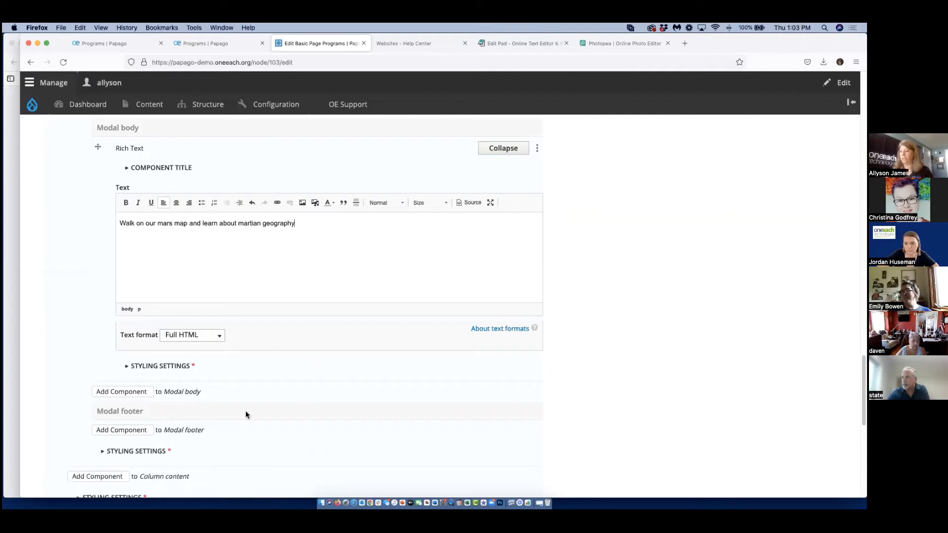
# Add a Rich Text component to the page content below the equal columns.
pyautogui.scroll(-4, 245, 414)
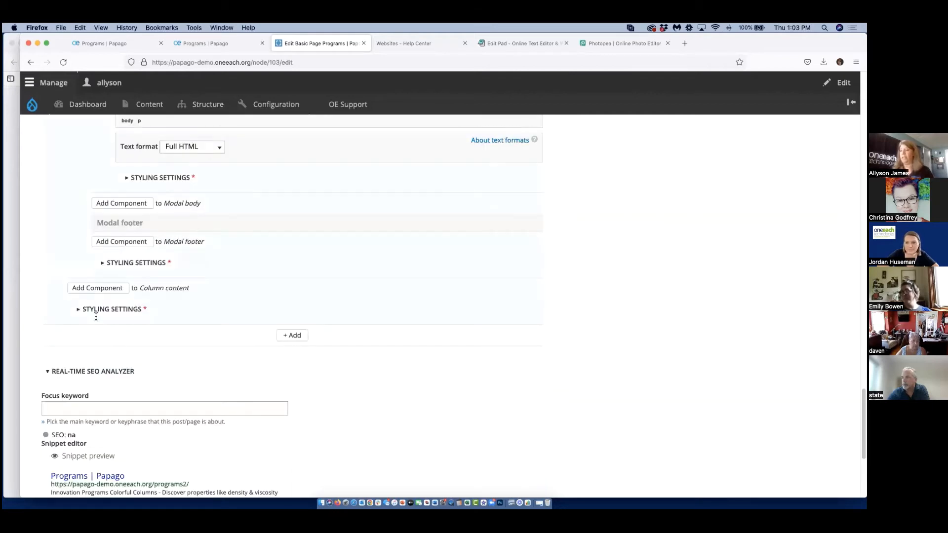
pyautogui.click(293, 336)
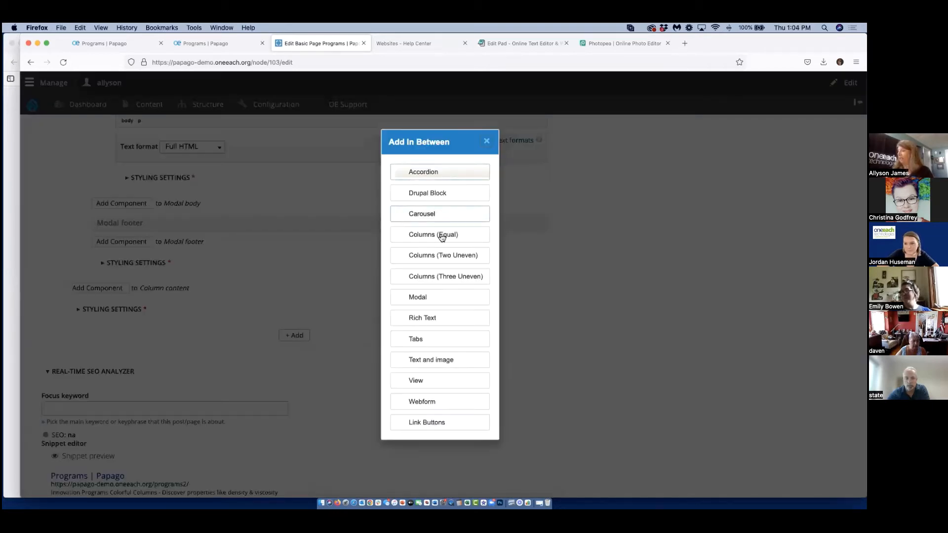
pyautogui.click(432, 316)
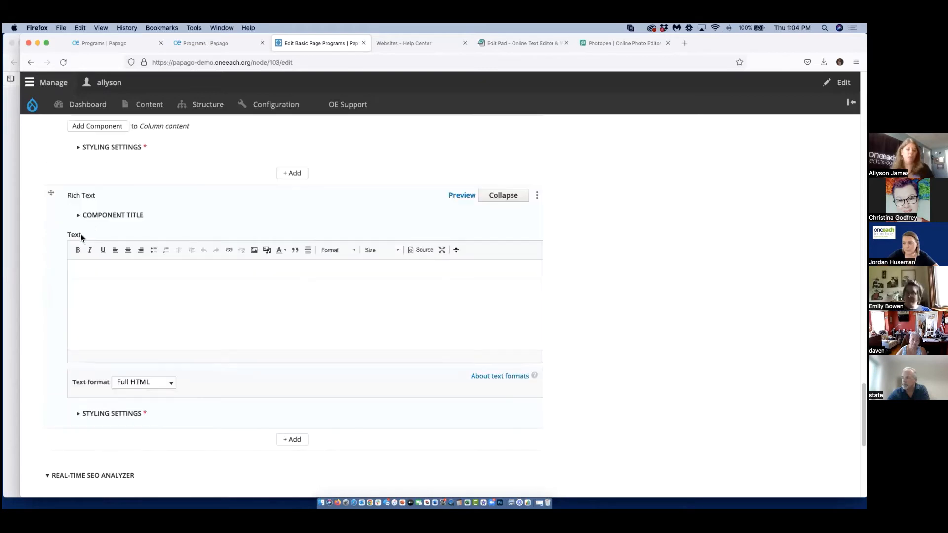
# Copy the Body content from "Create Your Own Program!" through the equipment list into the new Rich Text component.
pyautogui.scroll(15, 107, 226)
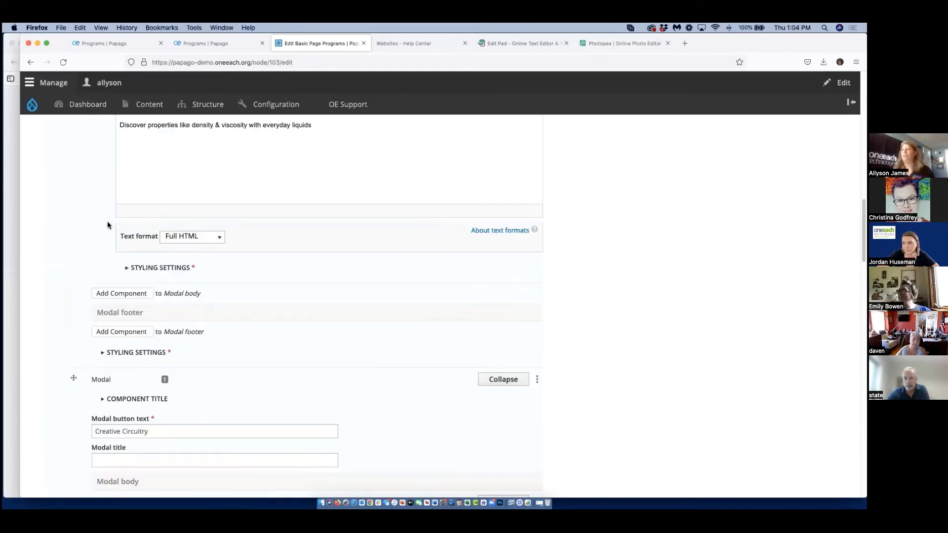
pyautogui.scroll(3, 262, 222)
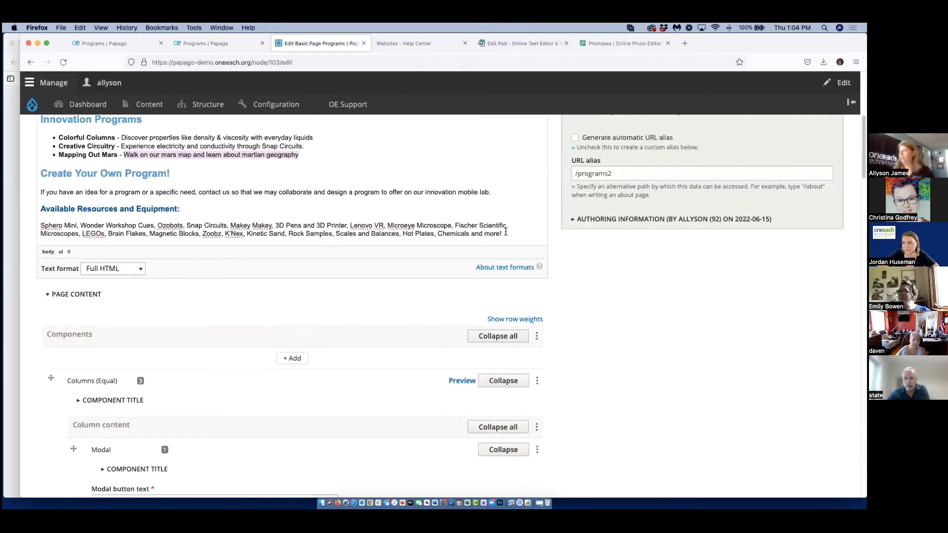
pyautogui.moveTo(506, 232); pyautogui.dragTo(44, 173)
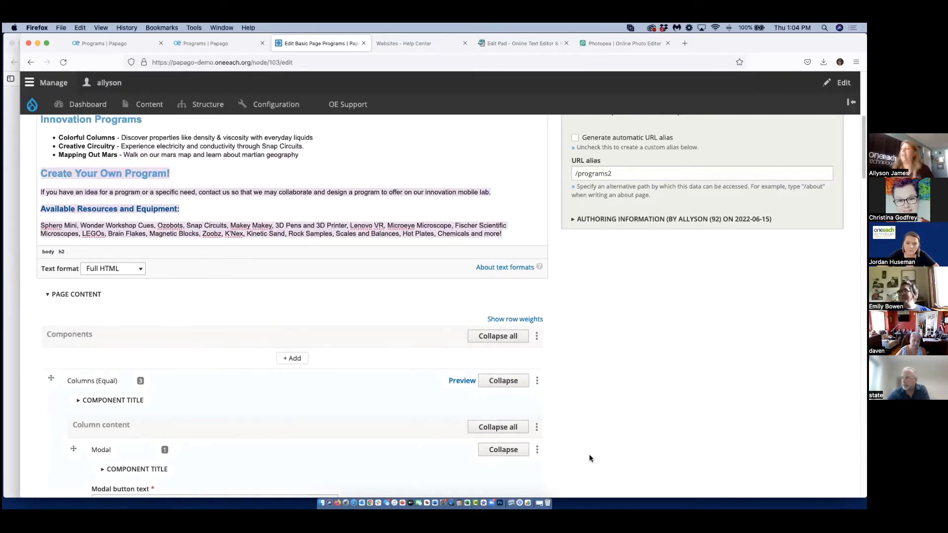
pyautogui.scroll(-15, 666, 391)
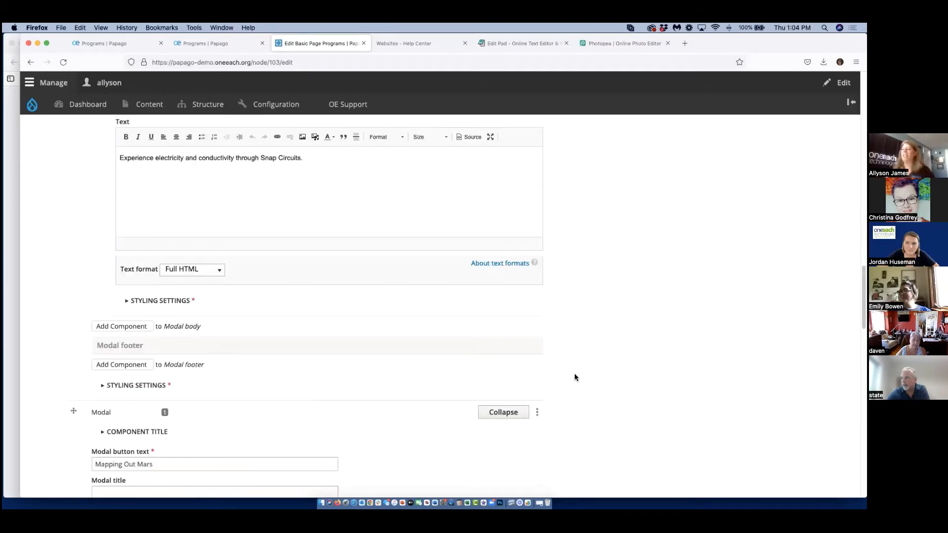
pyautogui.scroll(-5, 258, 404)
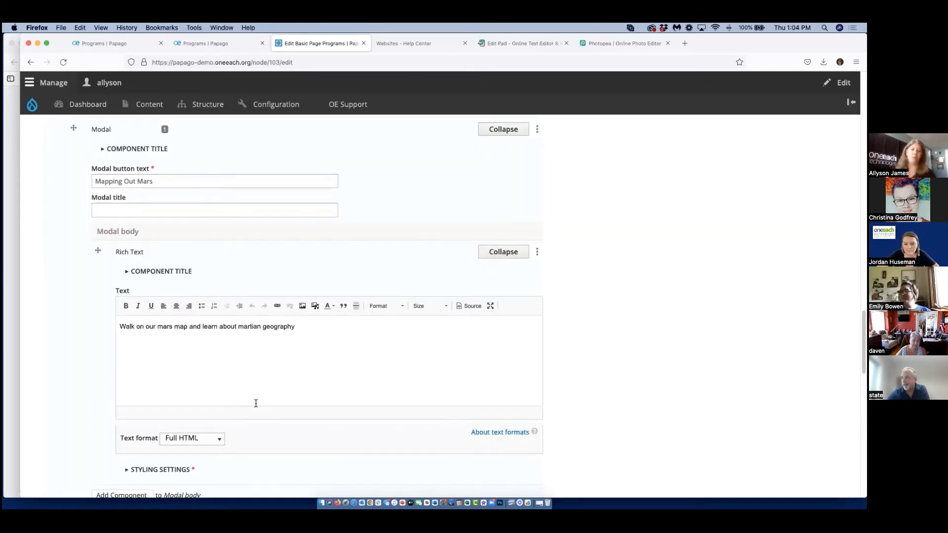
pyautogui.scroll(-7, 246, 400)
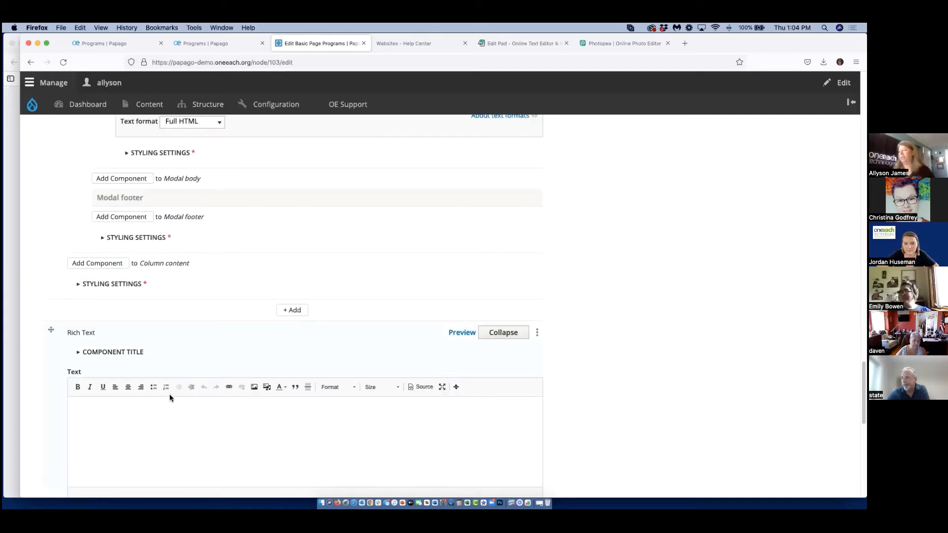
pyautogui.click(169, 401)
pyautogui.press('super+v')
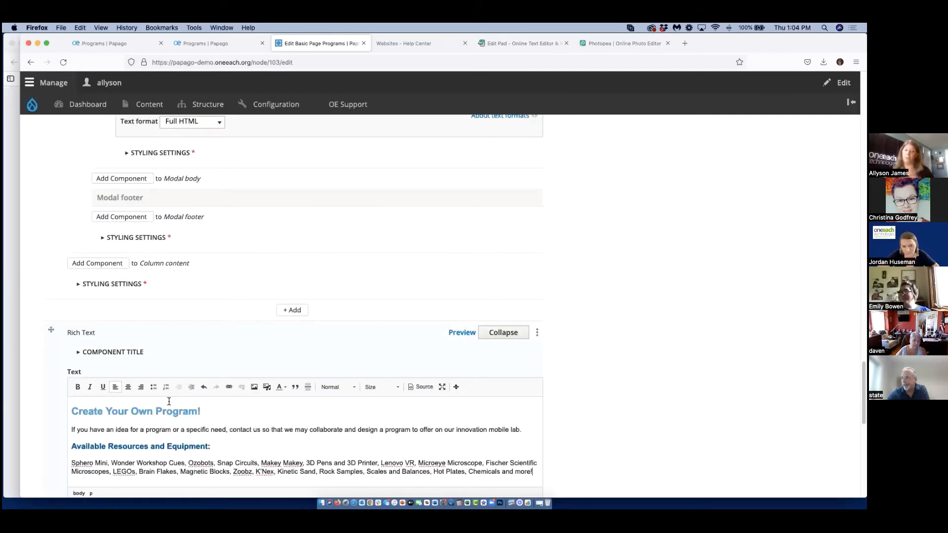
# Delete everything below the "Innovation Programs" heading from the Body and save the page.
pyautogui.scroll(20, 669, 425)
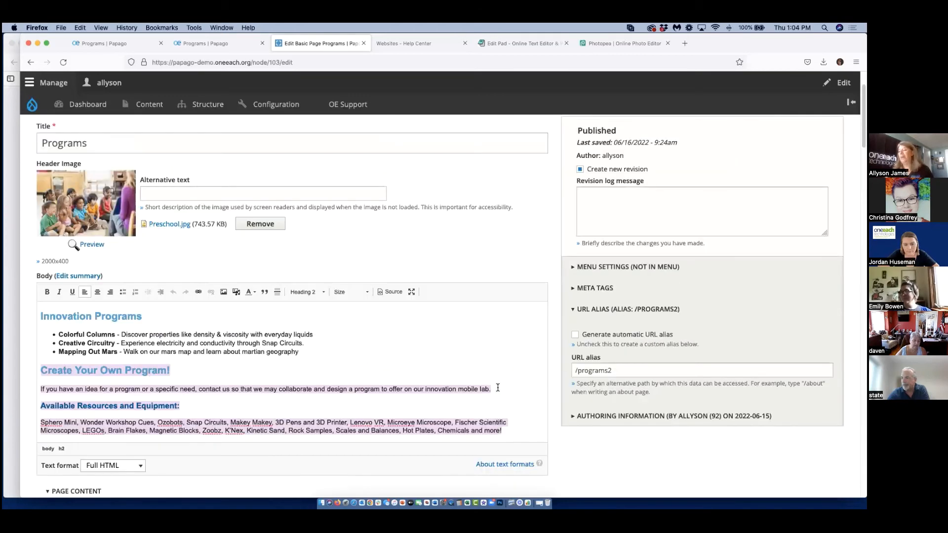
pyautogui.moveTo(516, 433); pyautogui.dragTo(39, 336)
pyautogui.press('BackSpace')
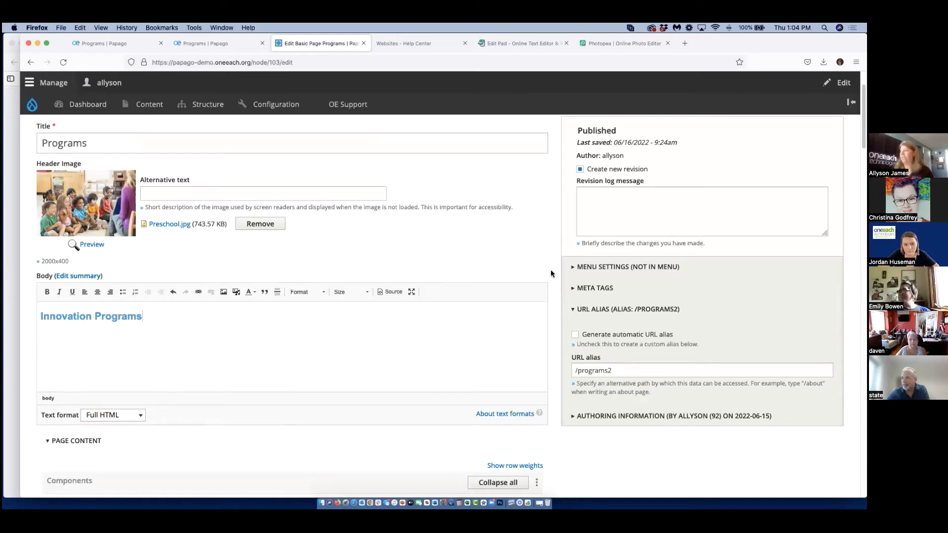
pyautogui.scroll(-15, 590, 419)
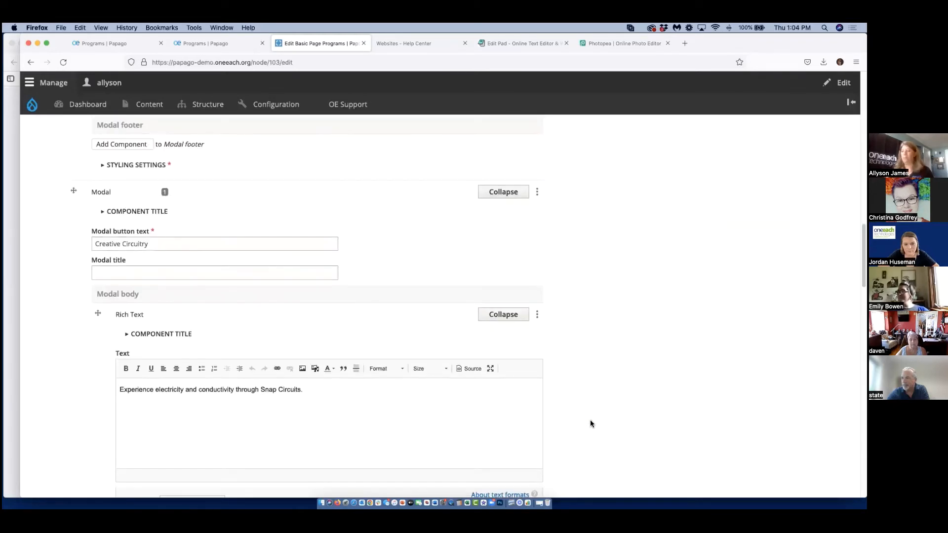
pyautogui.scroll(-20, 590, 420)
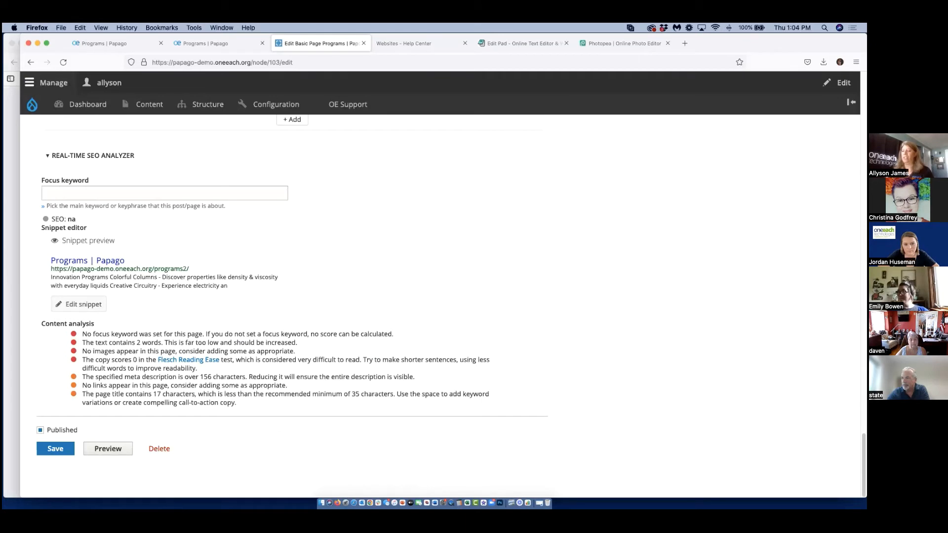
pyautogui.click(55, 449)
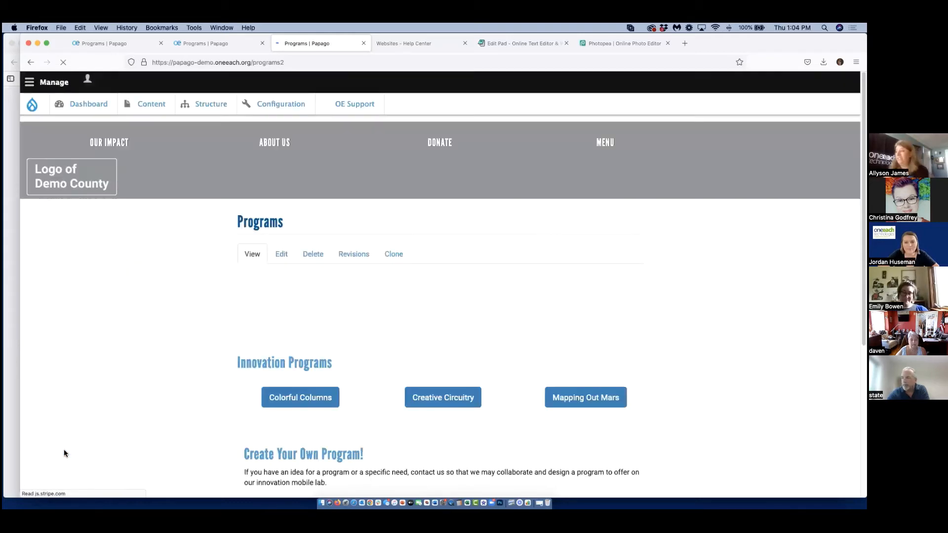
# Check the published page by opening the Colorful Columns, Creative Circuitry and Mapping Out Mars modals one after another.
pyautogui.scroll(-4, 721, 405)
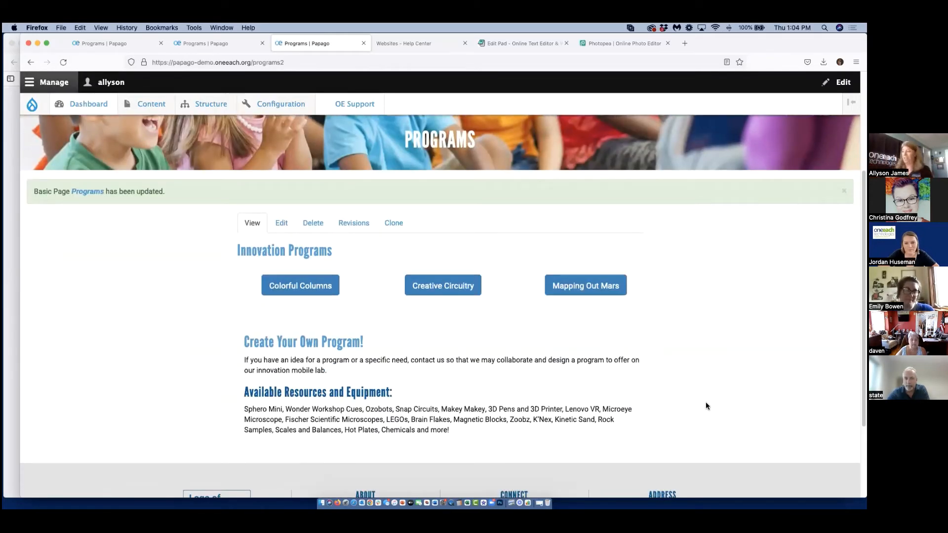
pyautogui.click(315, 287)
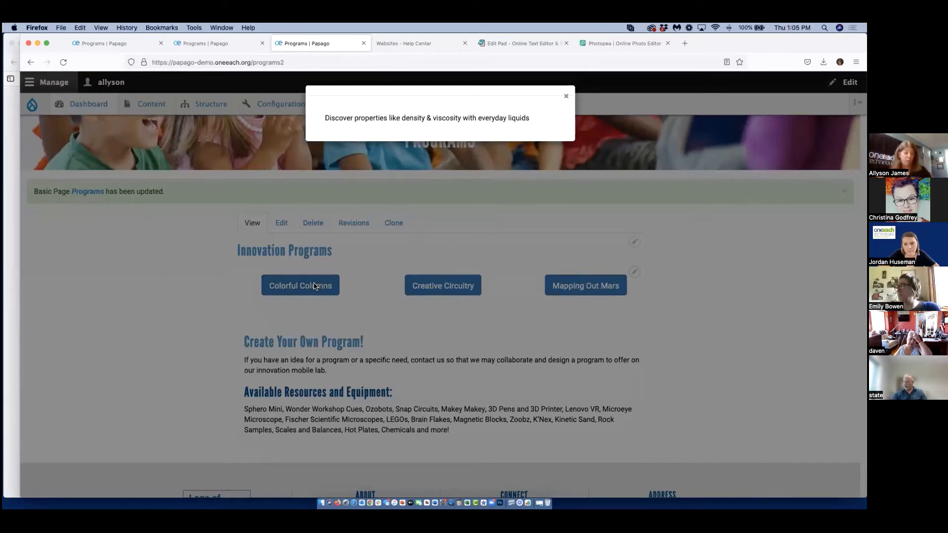
pyautogui.click(566, 96)
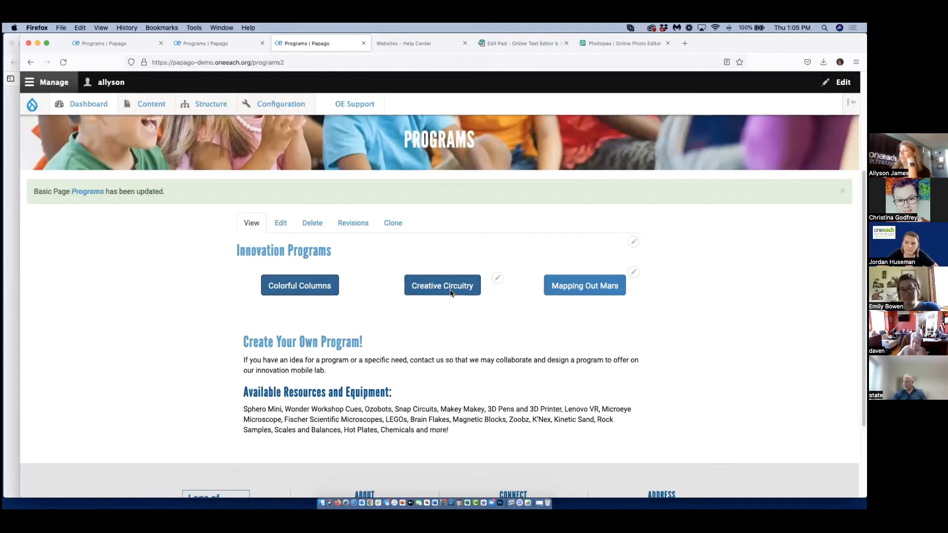
pyautogui.click(450, 291)
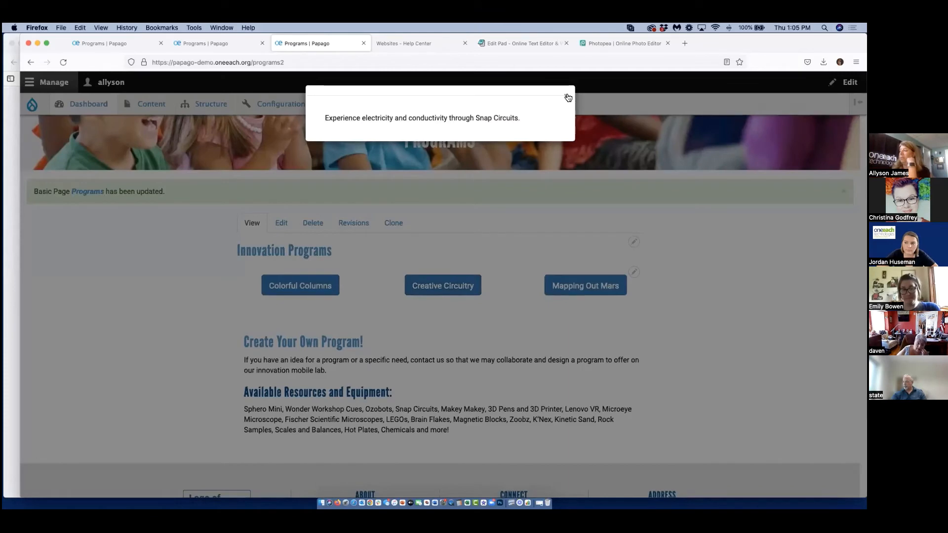
pyautogui.click(593, 201)
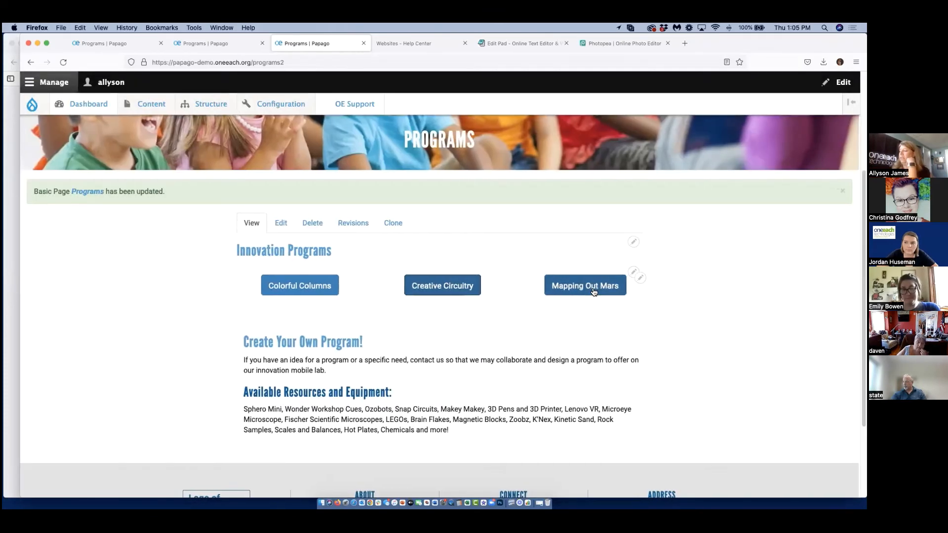
pyautogui.click(593, 287)
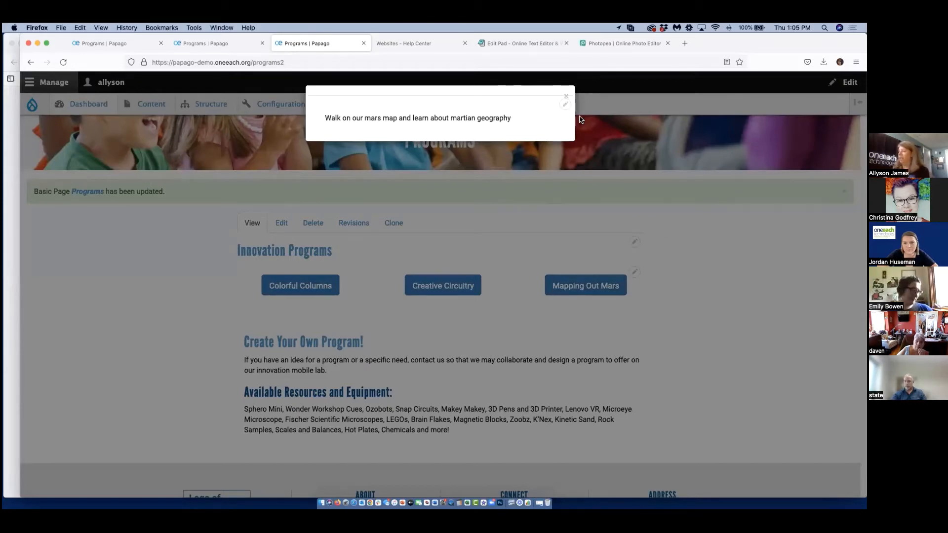
# Close the Mapping Out Mars modal on the published Programs page.
pyautogui.click(567, 97)
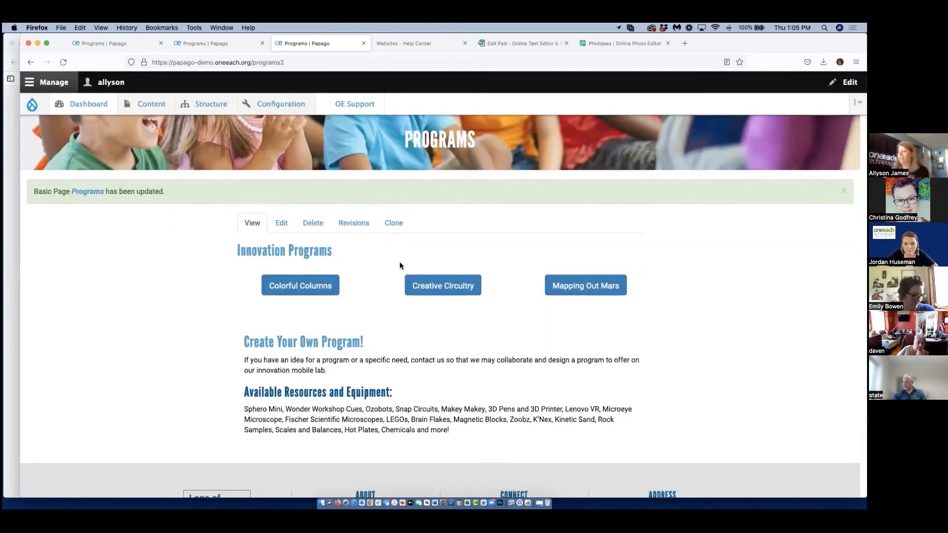
pyautogui.scroll(3, 399, 261)
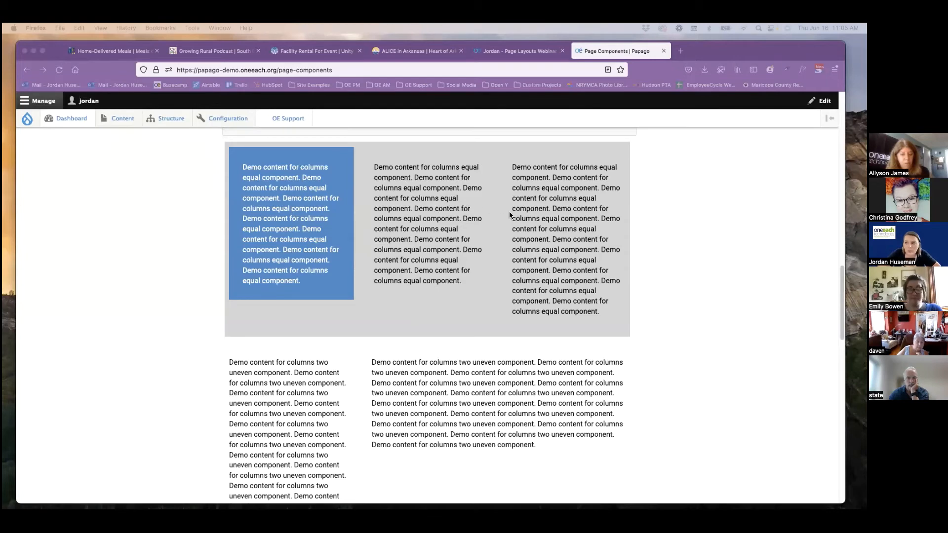
# Review the equal, two uneven and three uneven column examples on the Page Components page.
pyautogui.scroll(-3, 511, 261)
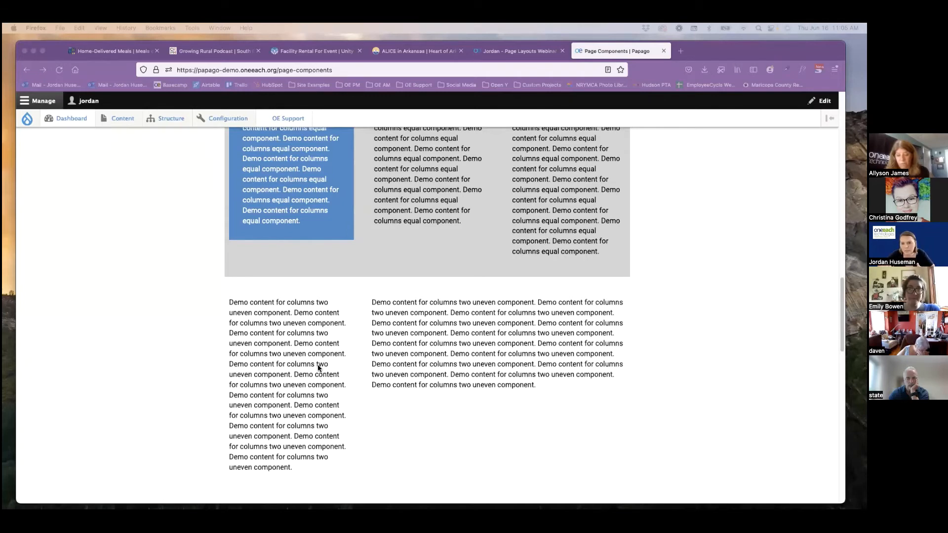
pyautogui.scroll(-5, 318, 367)
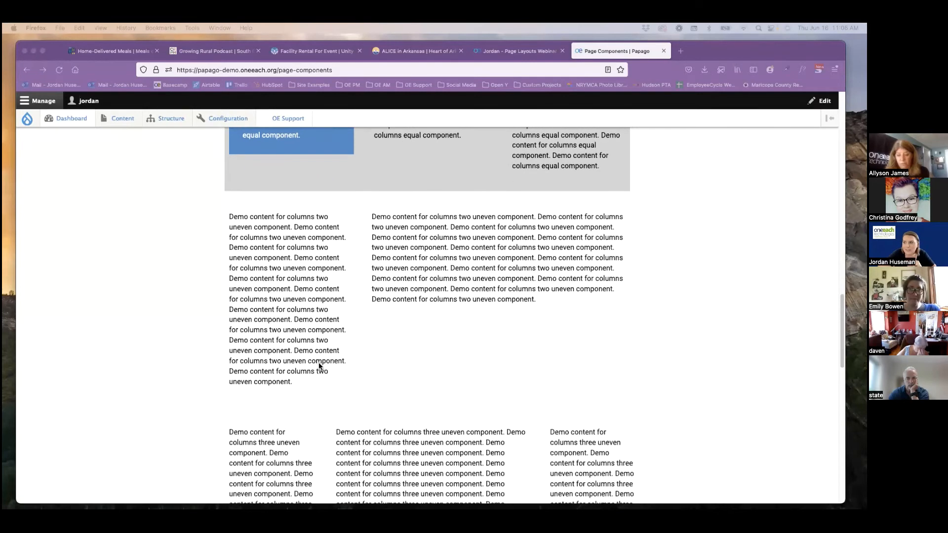
pyautogui.scroll(-2, 283, 366)
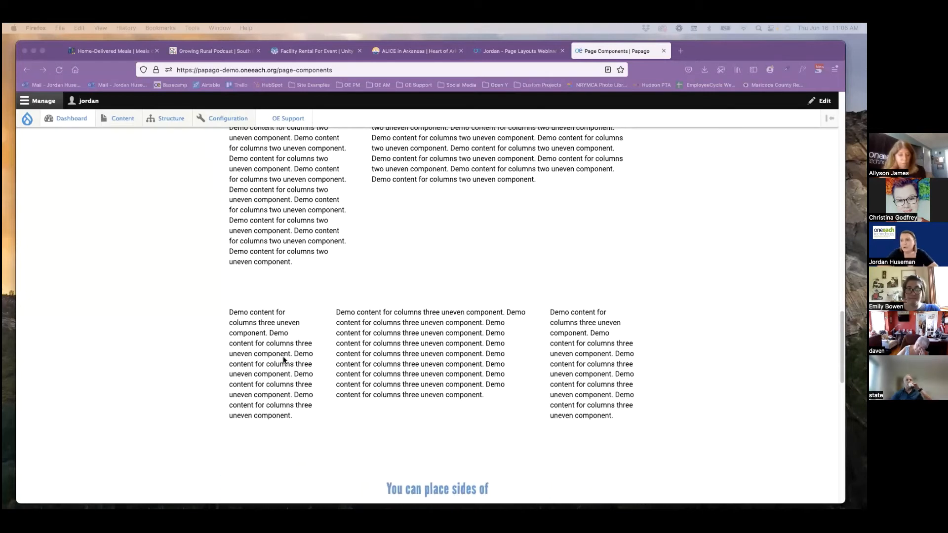
# Switch to the Page Layouts Webinar page and examine its photos, volunteering introduction, volunteer needs sections and application link.
pyautogui.click(524, 56)
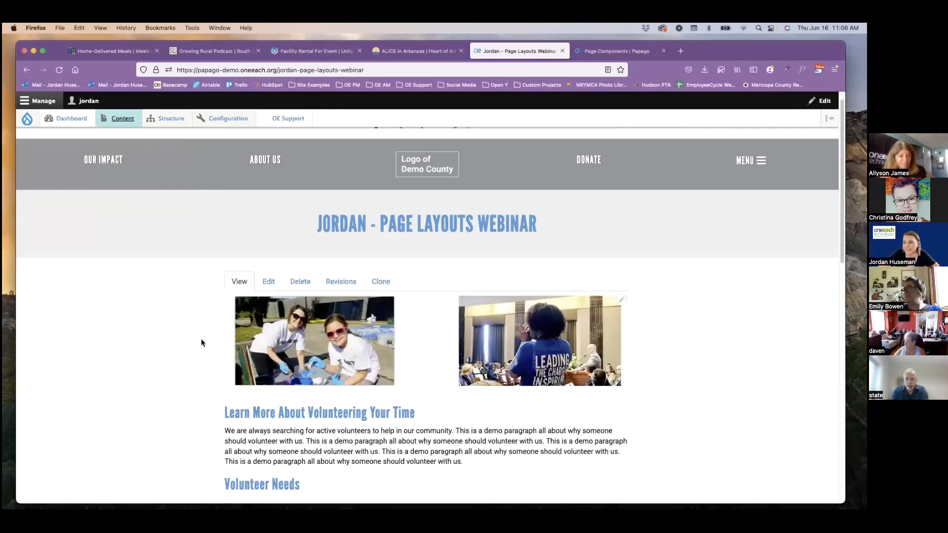
pyautogui.scroll(-2, 189, 341)
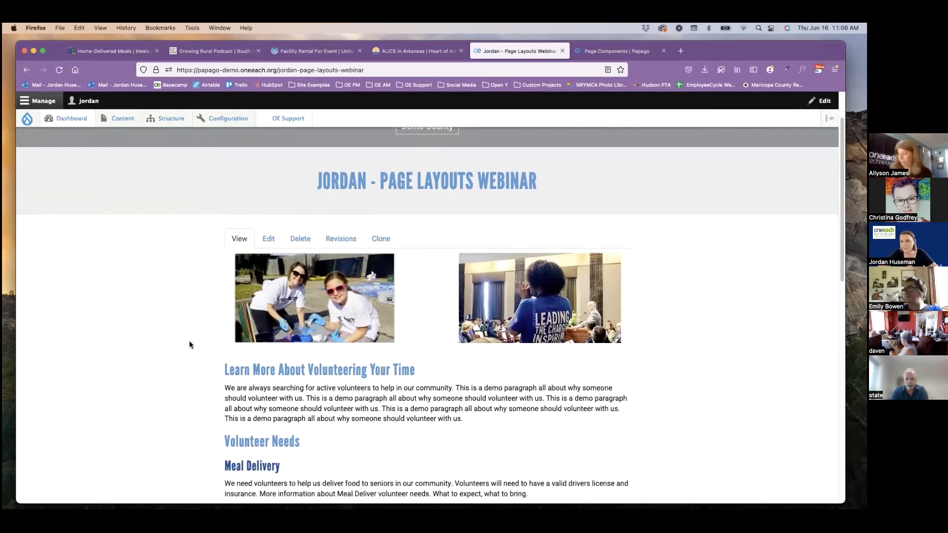
pyautogui.scroll(-2, 314, 311)
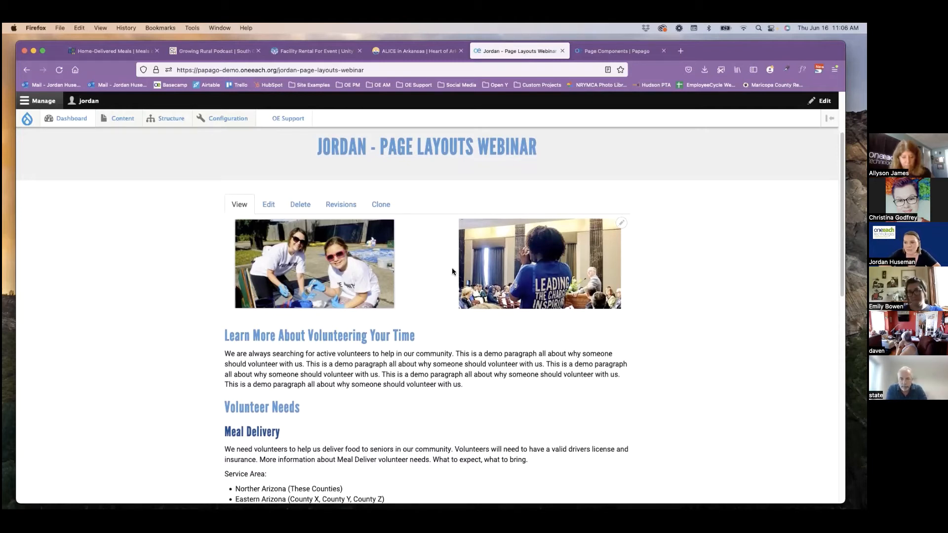
pyautogui.scroll(-3, 449, 266)
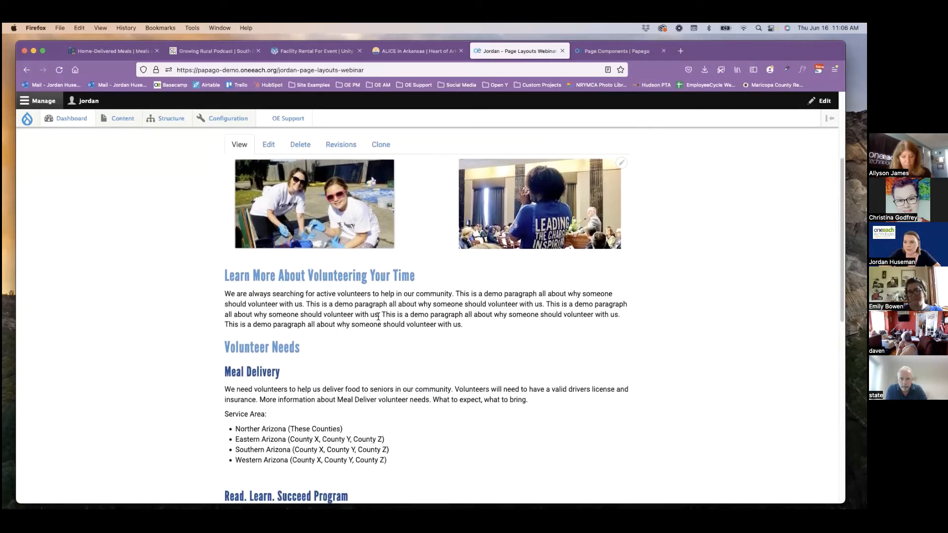
pyautogui.scroll(-3, 360, 314)
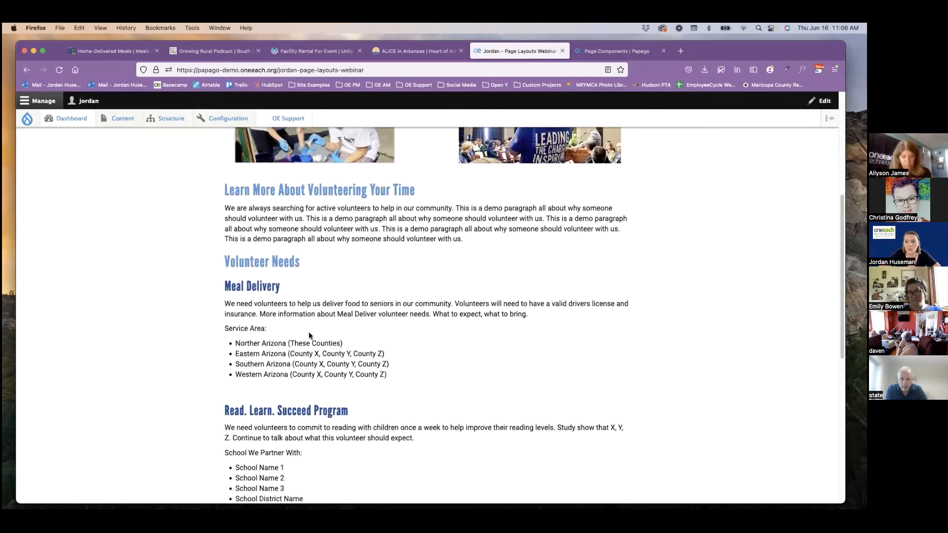
pyautogui.scroll(-10, 310, 336)
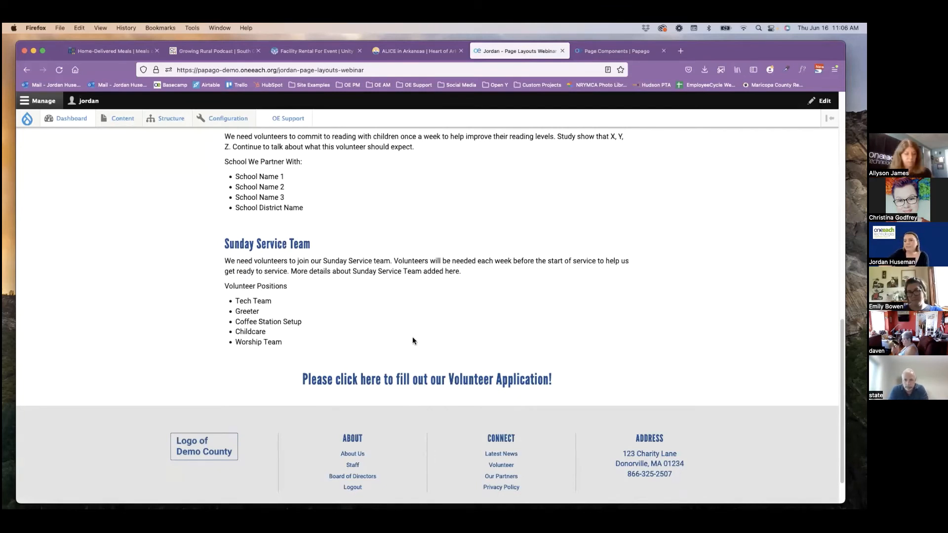
pyautogui.scroll(10, 413, 340)
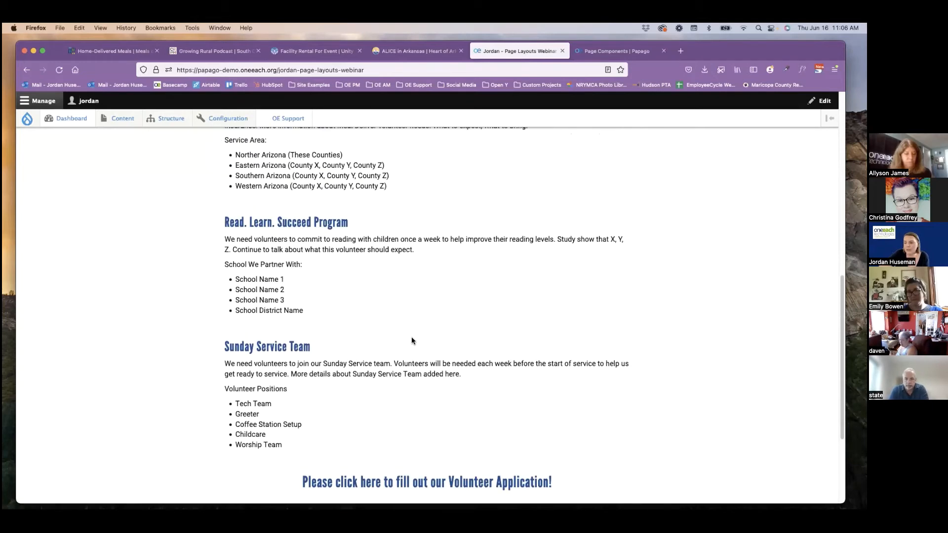
pyautogui.scroll(3, 411, 339)
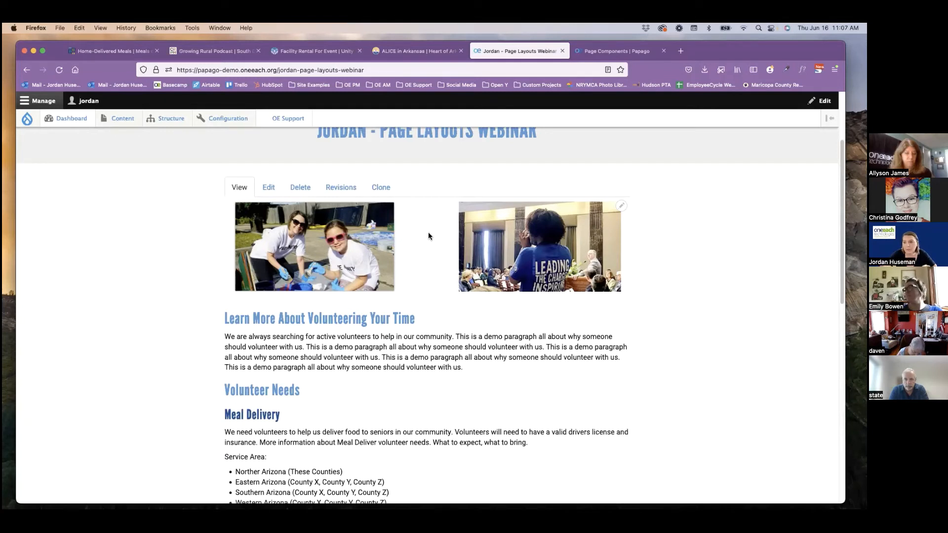
pyautogui.scroll(-2, 428, 236)
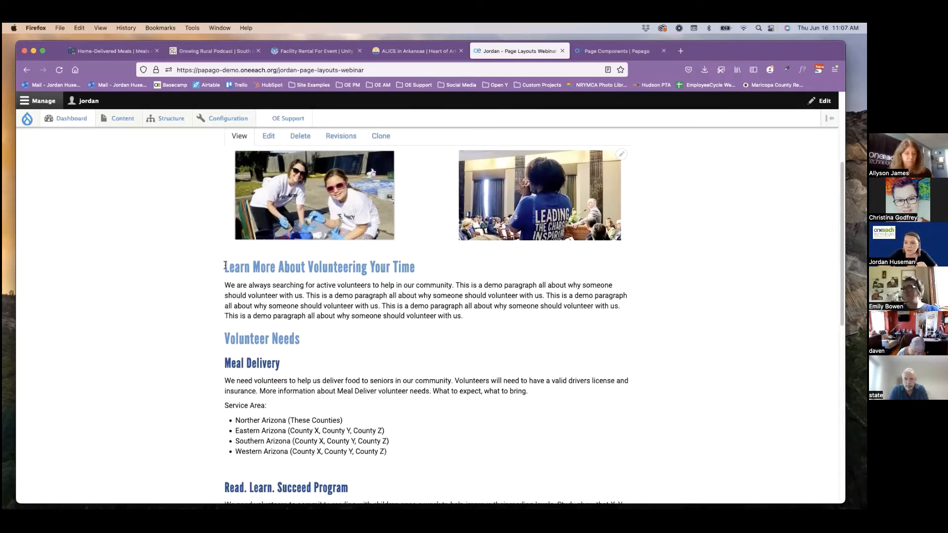
# Highlight the volunteering introduction and the Meal Delivery, Read. Learn. Succeed Program and Sunday Service Team headings to examine the page's structure.
pyautogui.moveTo(224, 267); pyautogui.dragTo(497, 316)
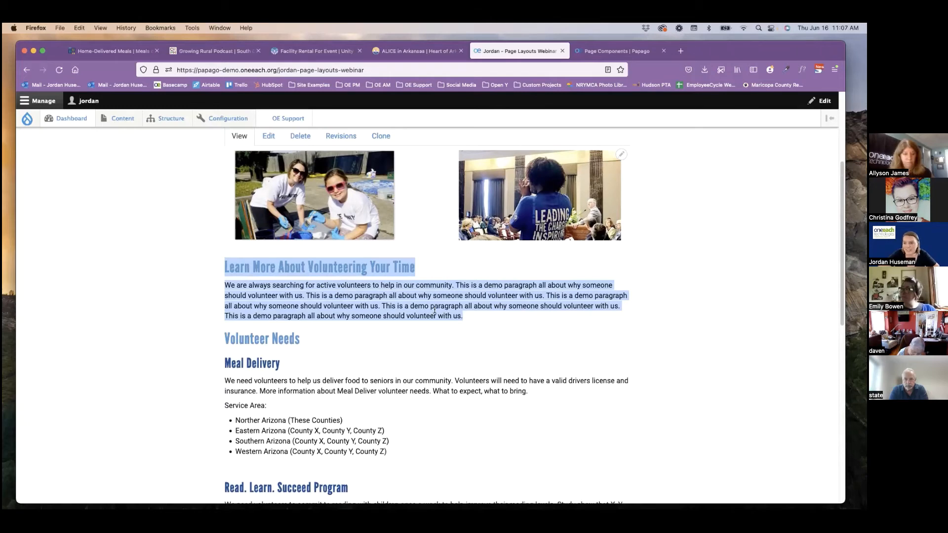
pyautogui.scroll(-4, 429, 308)
pyautogui.scroll(-2, 427, 307)
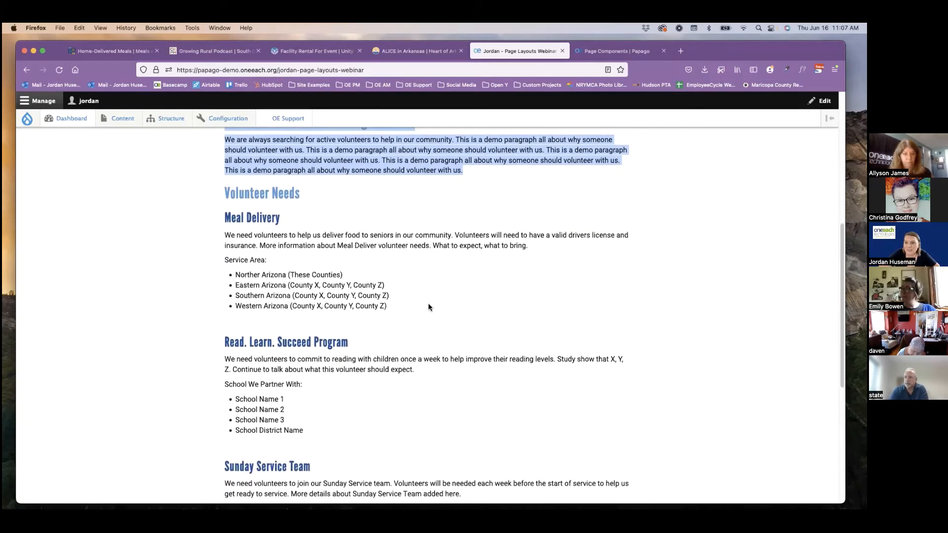
pyautogui.moveTo(249, 218); pyautogui.dragTo(267, 219)
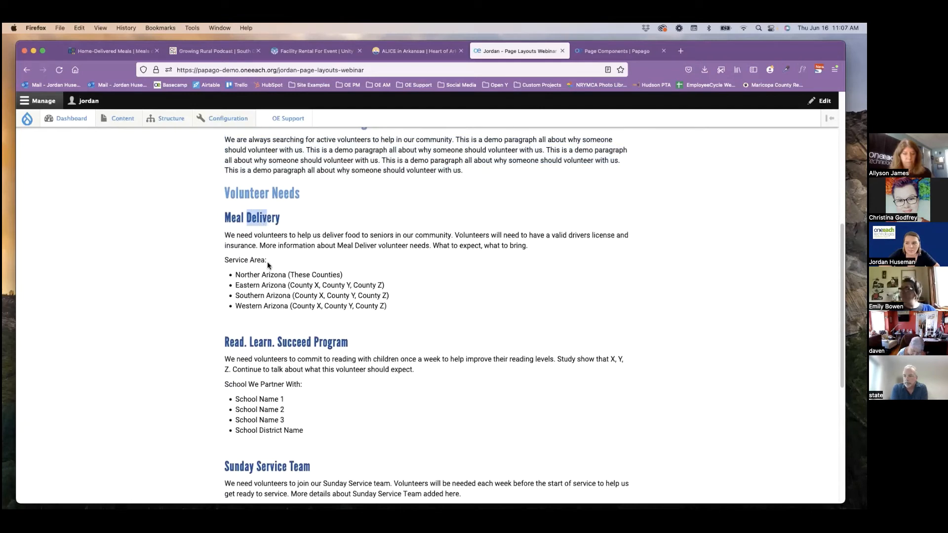
pyautogui.moveTo(252, 343); pyautogui.dragTo(292, 342)
pyautogui.scroll(-3, 277, 355)
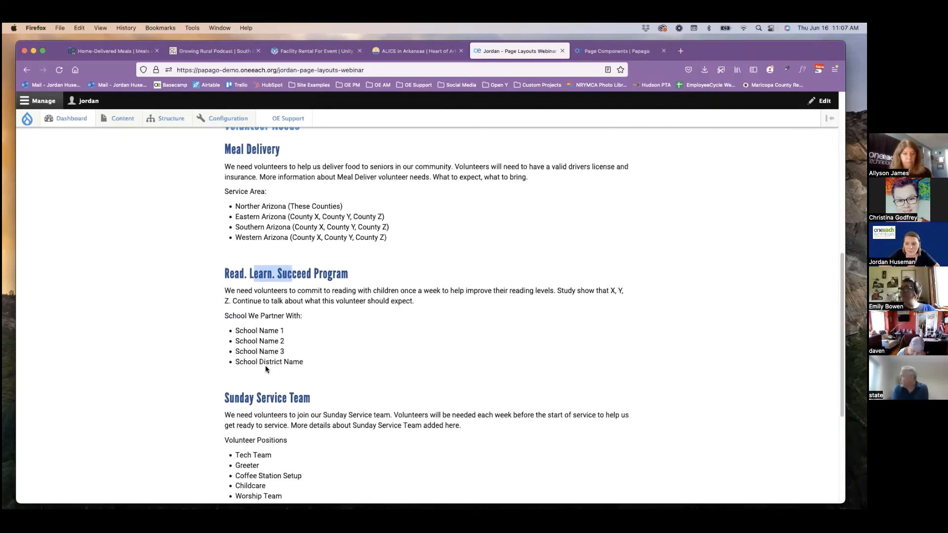
pyautogui.moveTo(253, 400); pyautogui.dragTo(301, 399)
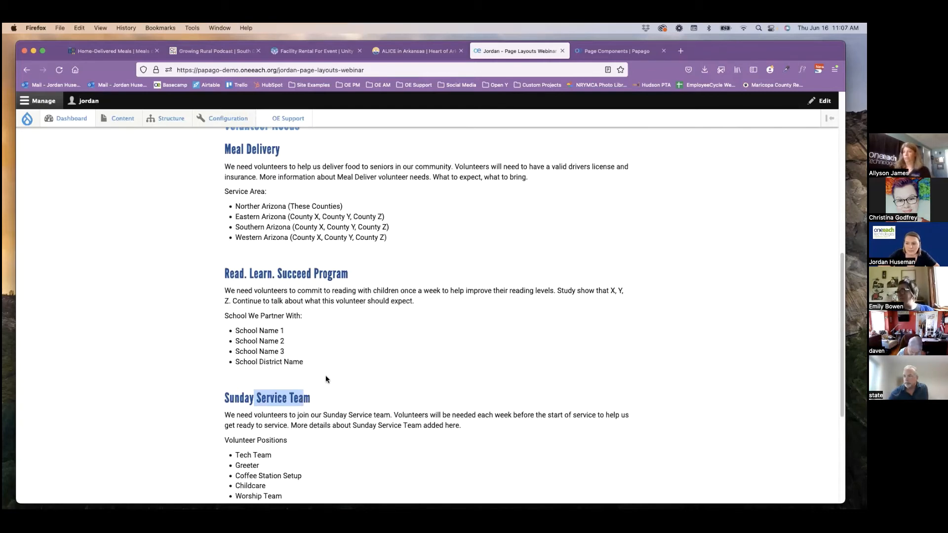
pyautogui.scroll(-5, 325, 377)
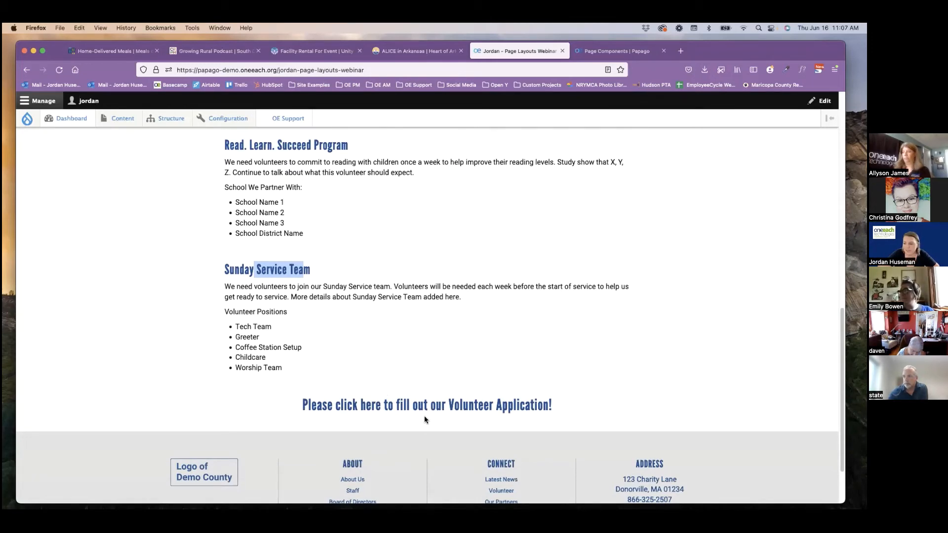
pyautogui.scroll(6, 426, 419)
pyautogui.scroll(10, 422, 417)
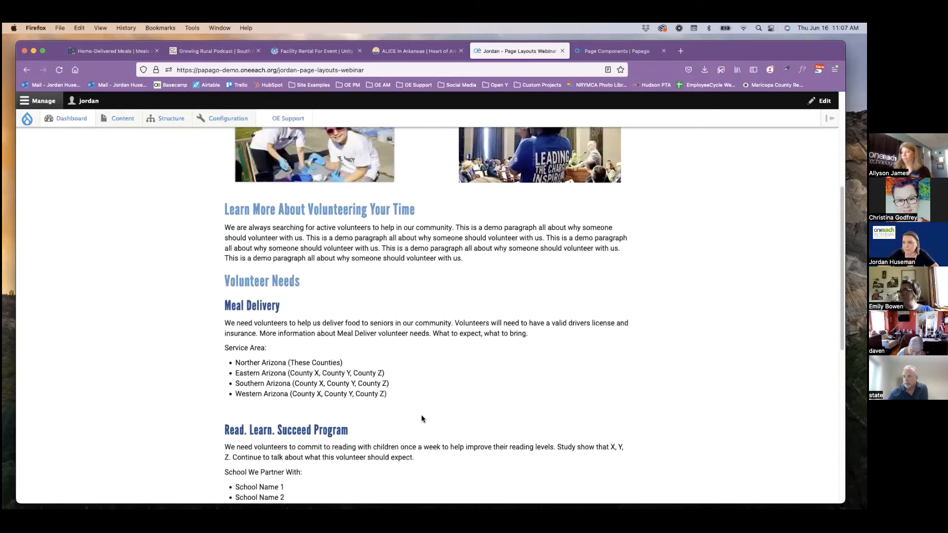
# Open the Page Layouts Webinar page for editing and set its header image to 540095978.jpg from the site's files.
pyautogui.click(274, 297)
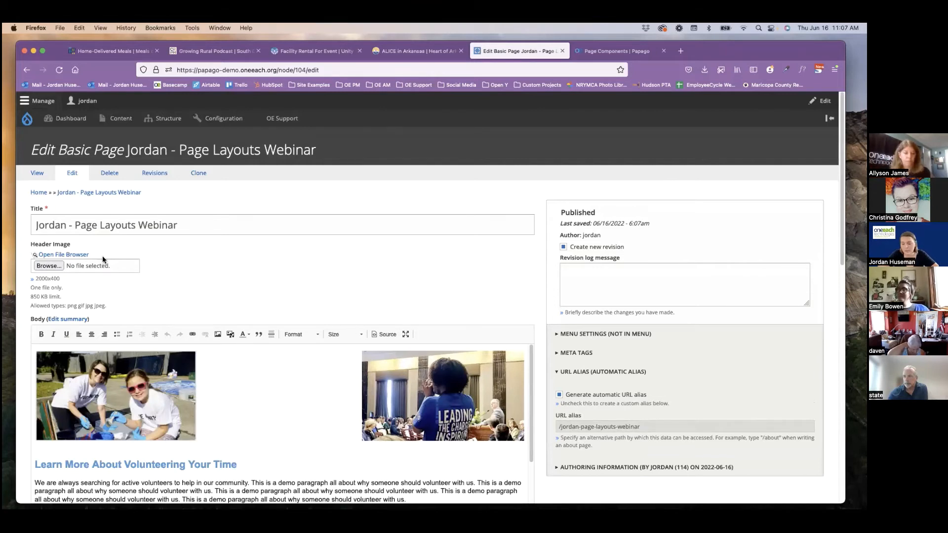
pyautogui.click(77, 255)
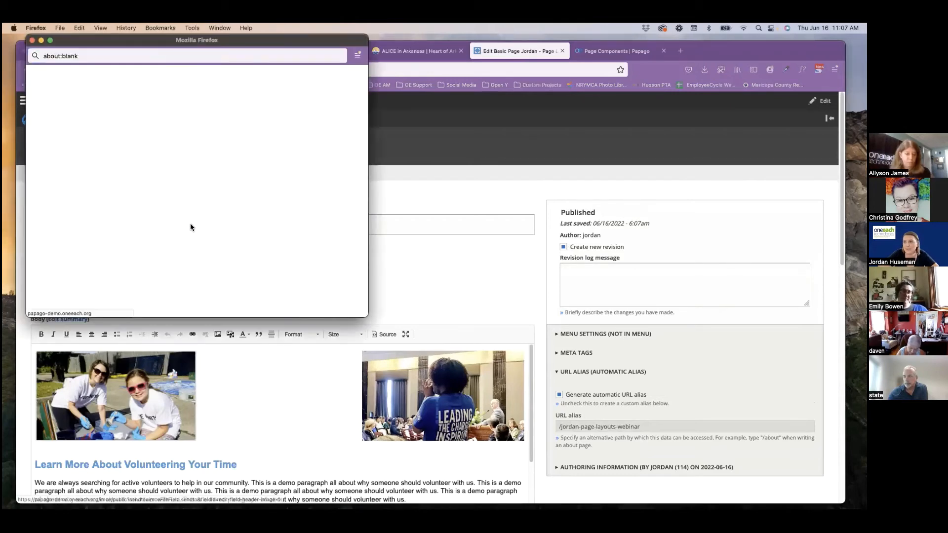
pyautogui.scroll(-5, 289, 176)
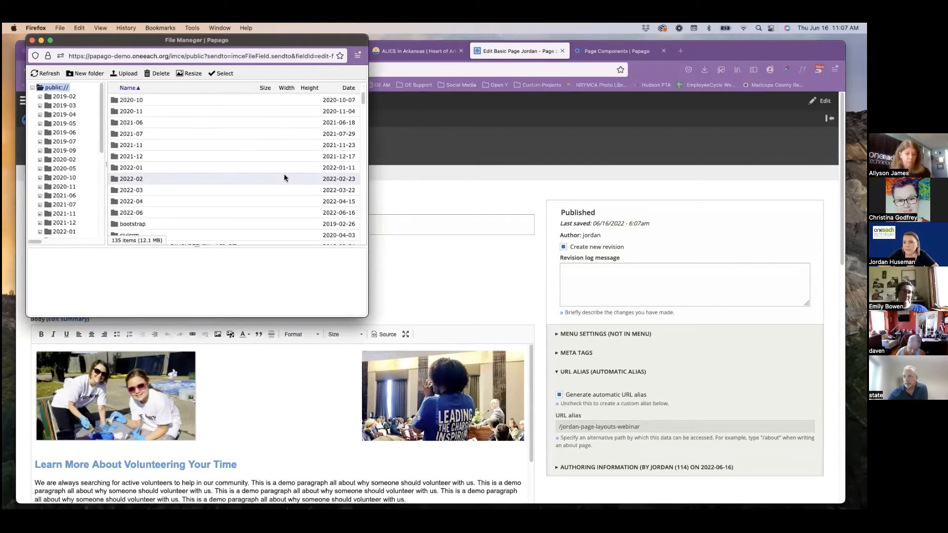
pyautogui.scroll(-5, 254, 185)
pyautogui.click(192, 210)
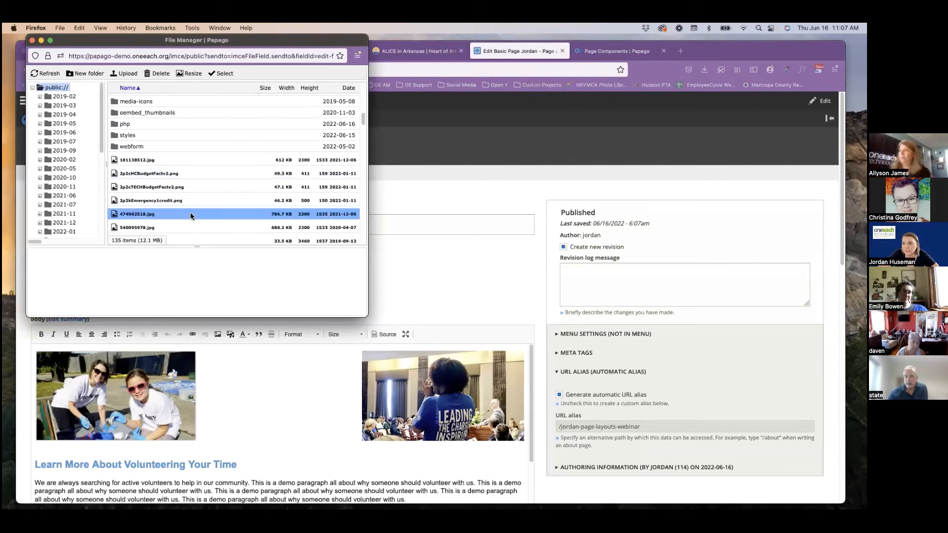
pyautogui.scroll(-1, 191, 216)
pyautogui.click(187, 214)
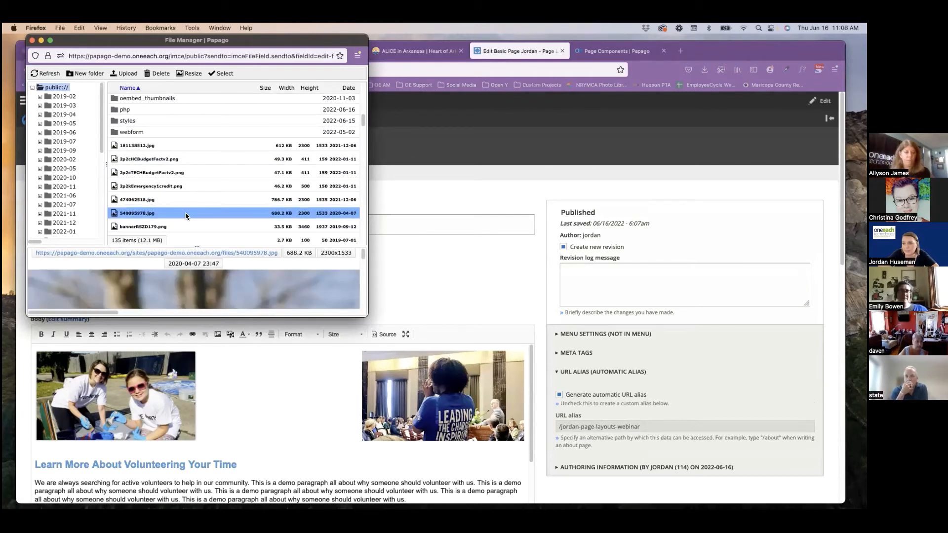
pyautogui.doubleClick(185, 215)
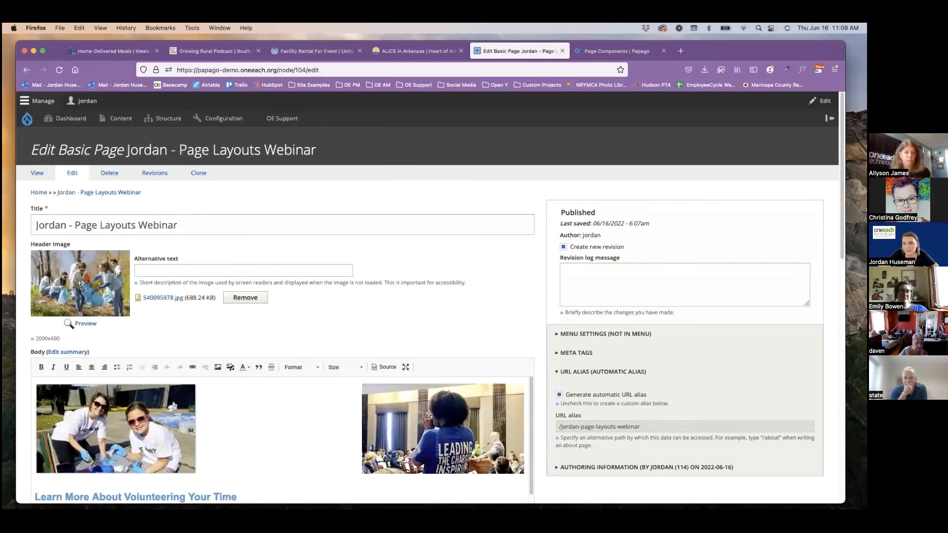
# Add a Carousel component to the page content below the Body.
pyautogui.scroll(-2, 378, 272)
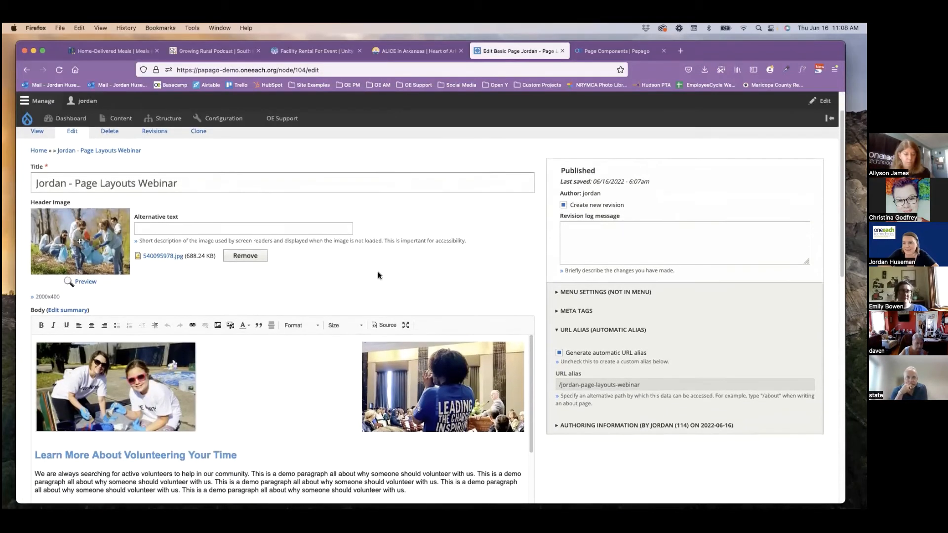
pyautogui.scroll(-2, 535, 244)
pyautogui.scroll(-1, 534, 247)
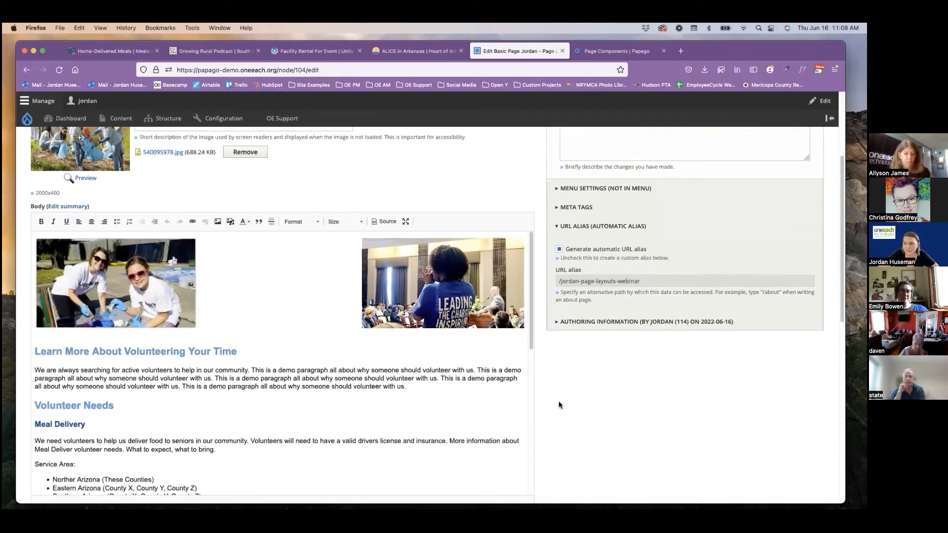
pyautogui.scroll(-4, 541, 384)
pyautogui.scroll(-1, 400, 400)
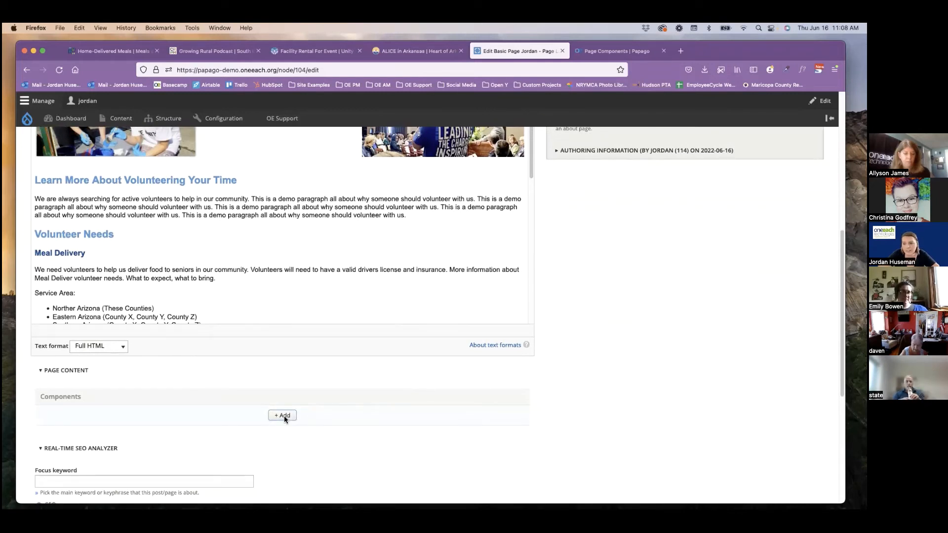
pyautogui.click(283, 416)
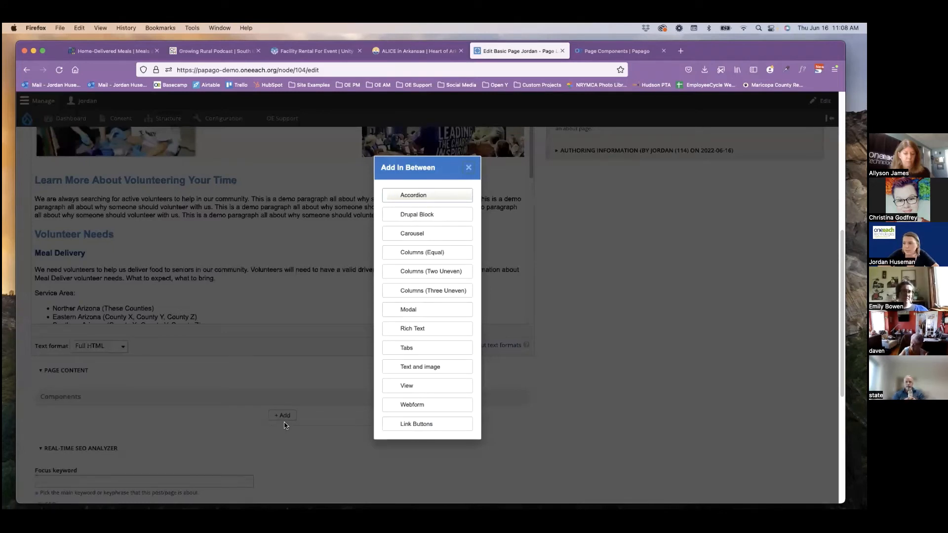
pyautogui.click(418, 235)
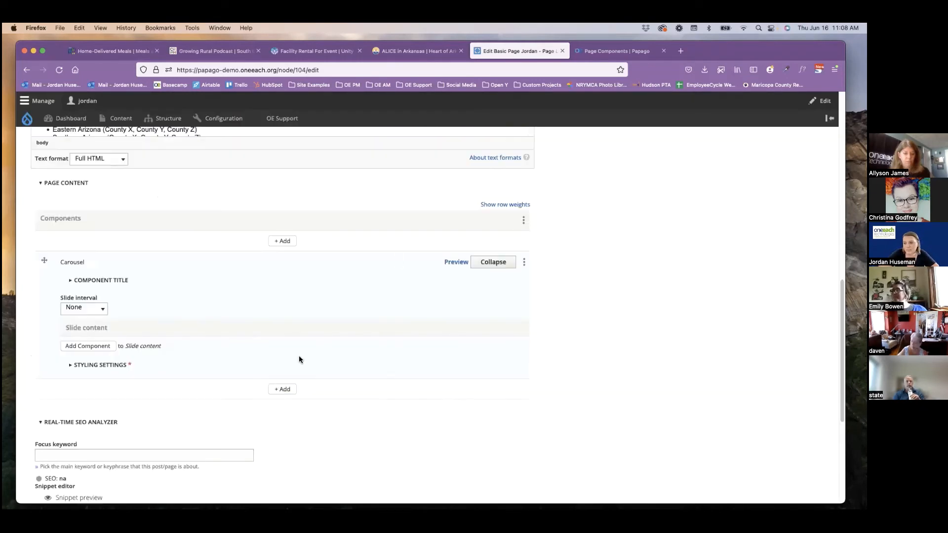
# Check the carousel's component title options and set its slide interval to 3 Seconds.
pyautogui.click(116, 280)
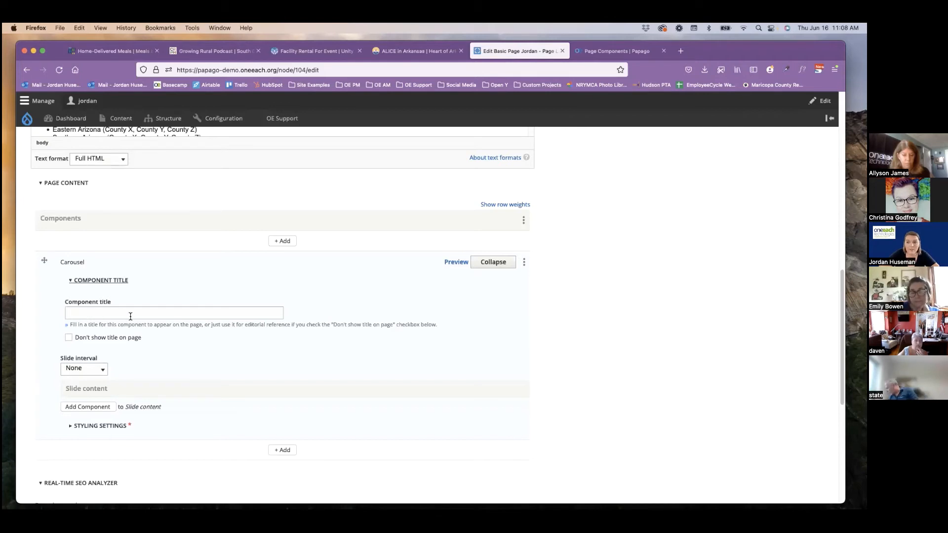
pyautogui.click(102, 280)
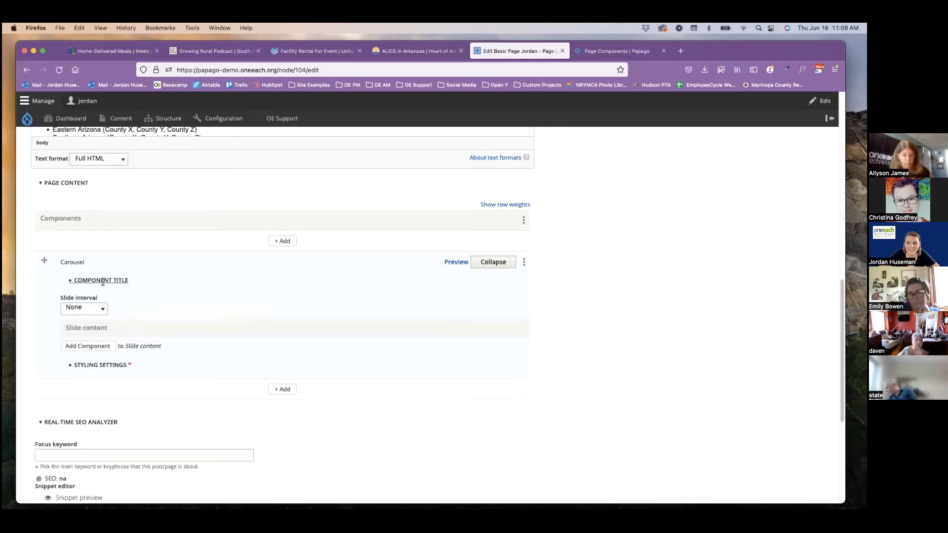
pyautogui.click(102, 309)
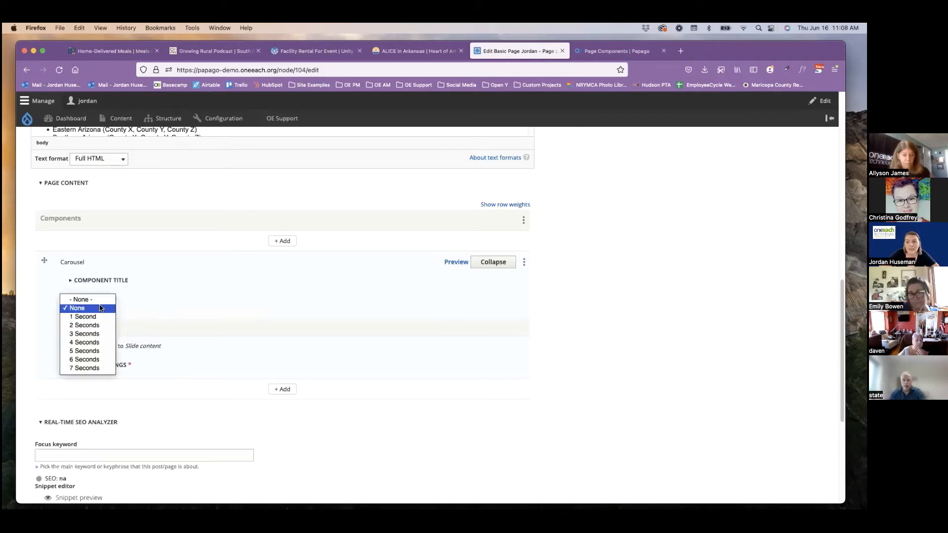
pyautogui.click(94, 334)
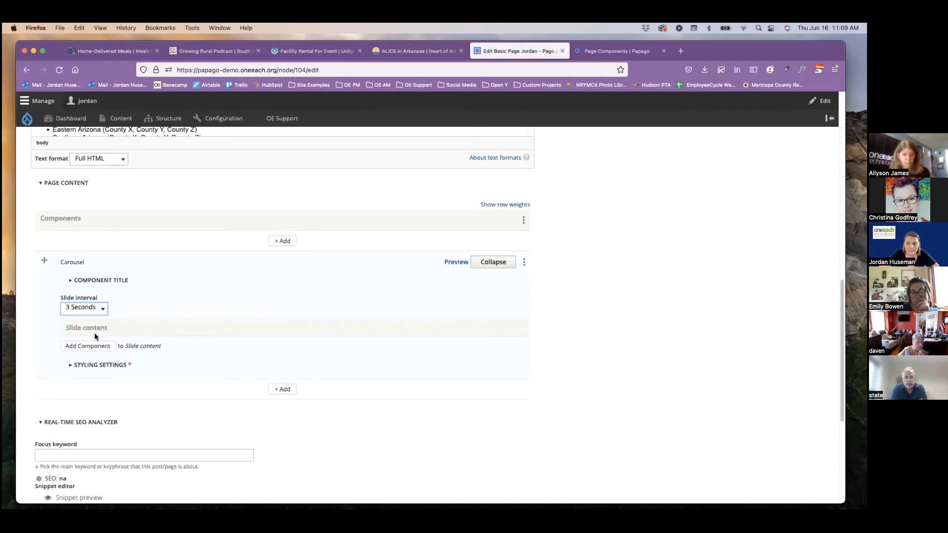
# Add a Rich Text component to the carousel's slide content as the first slide.
pyautogui.scroll(-1, 161, 335)
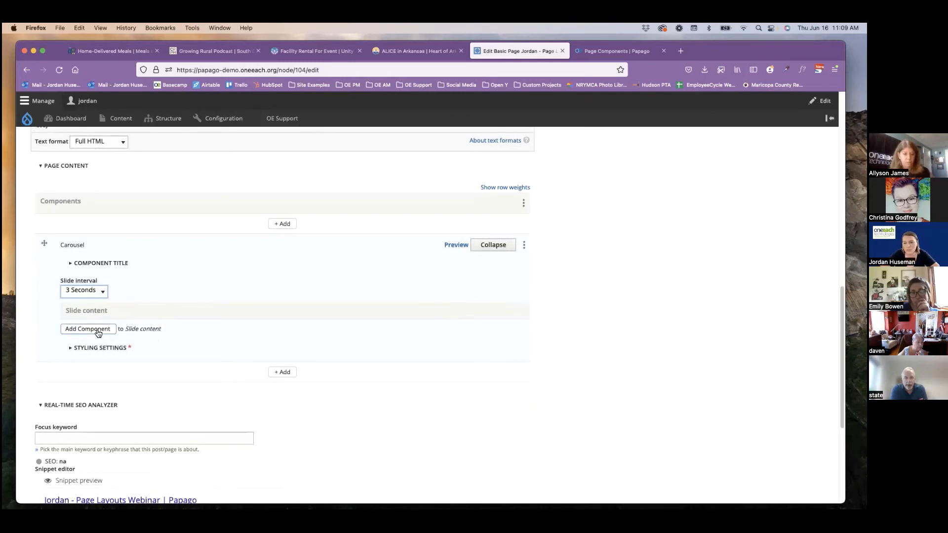
pyautogui.click(98, 334)
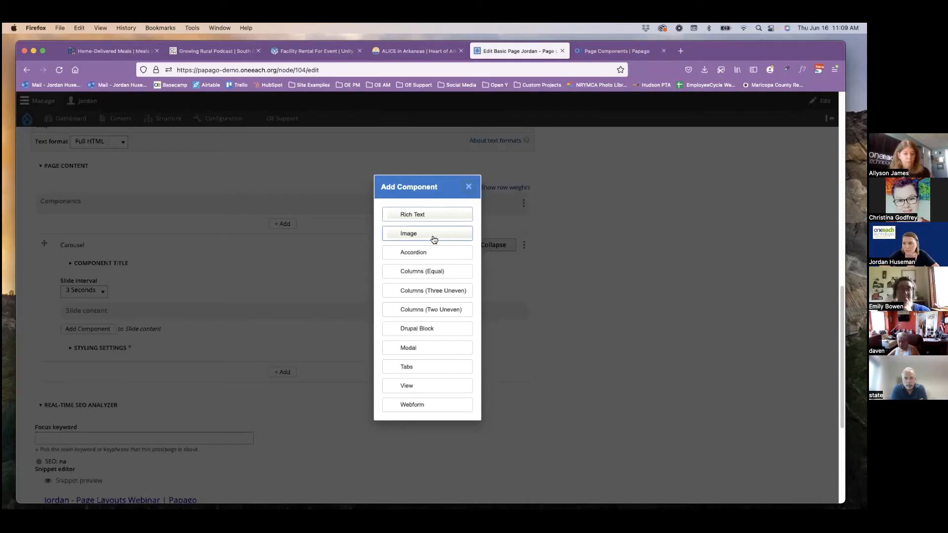
pyautogui.click(428, 214)
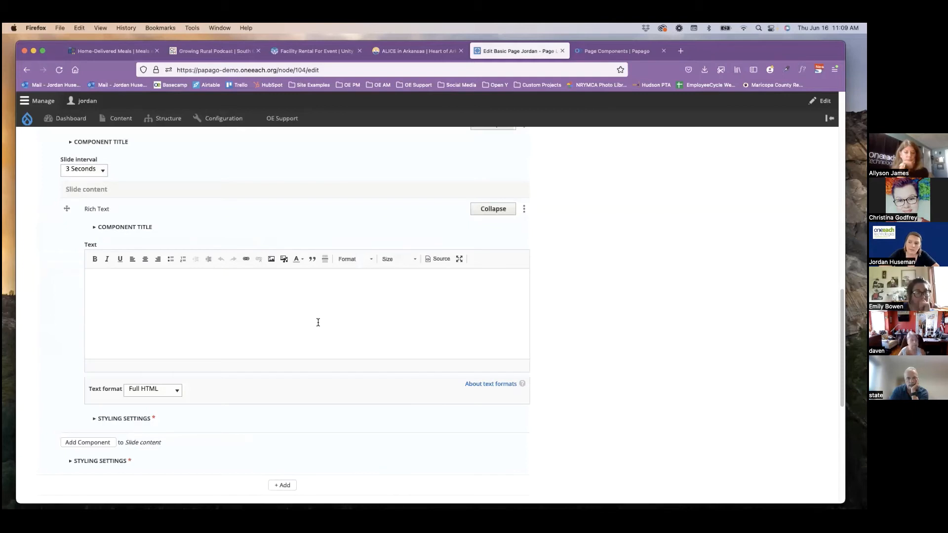
pyautogui.click(318, 323)
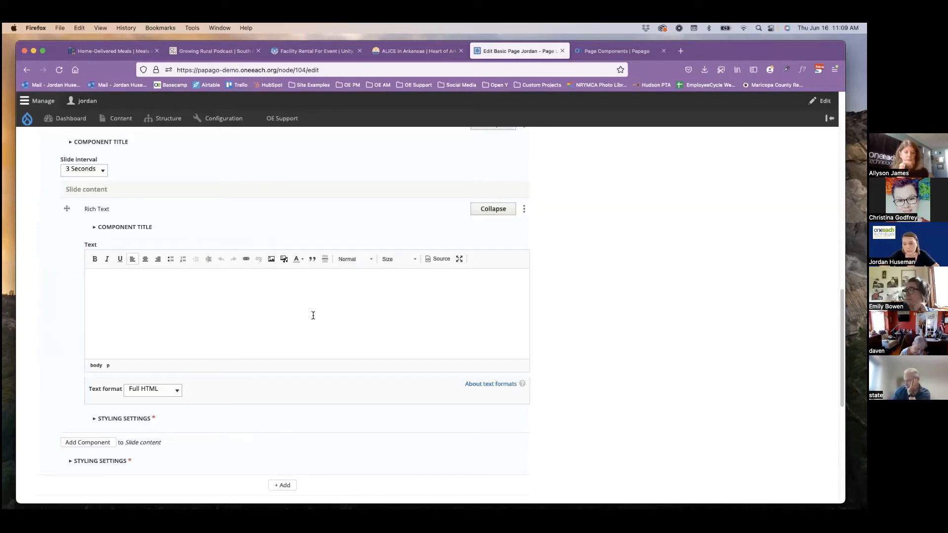
# Insert volunteer.png from the site's files into the first slide, center-aligned with the alternative text "Volunteer Image".
pyautogui.click(270, 262)
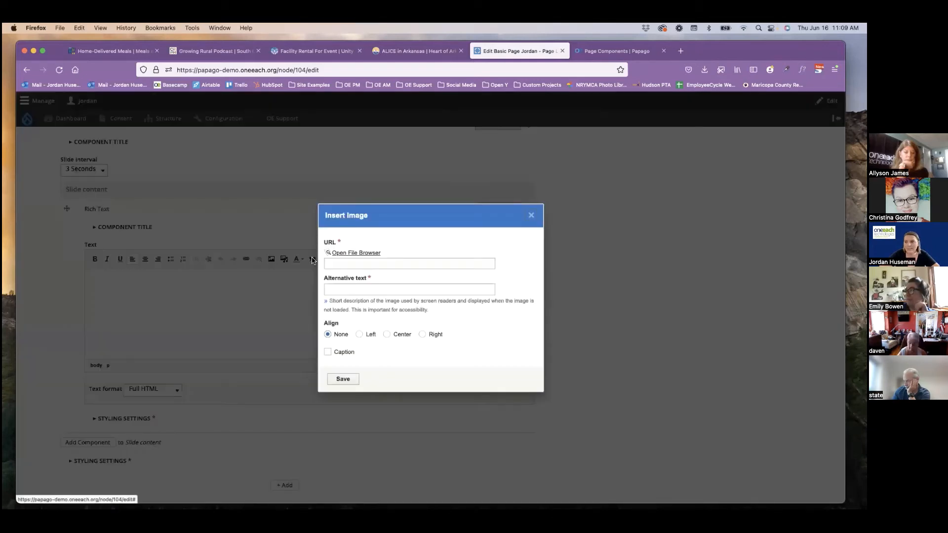
pyautogui.click(368, 253)
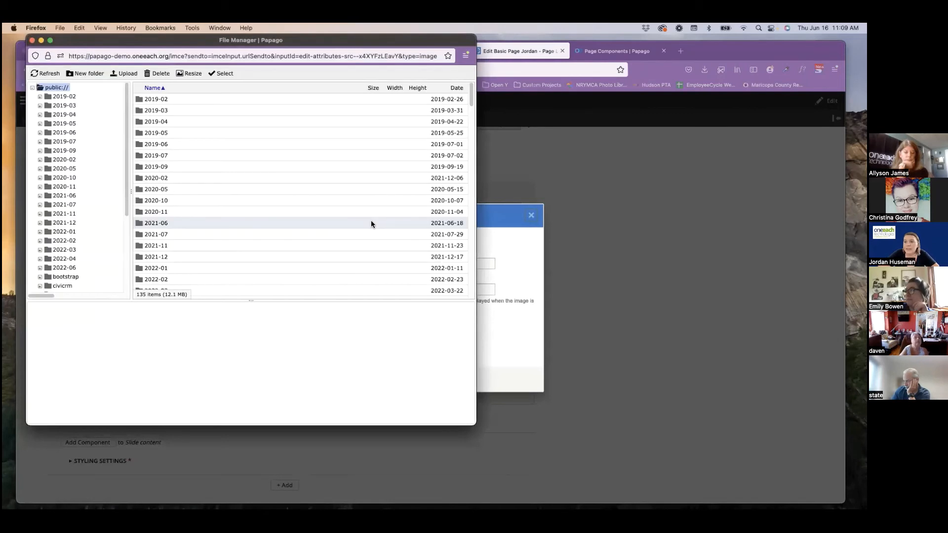
pyautogui.moveTo(472, 99); pyautogui.dragTo(465, 303)
pyautogui.click(183, 269)
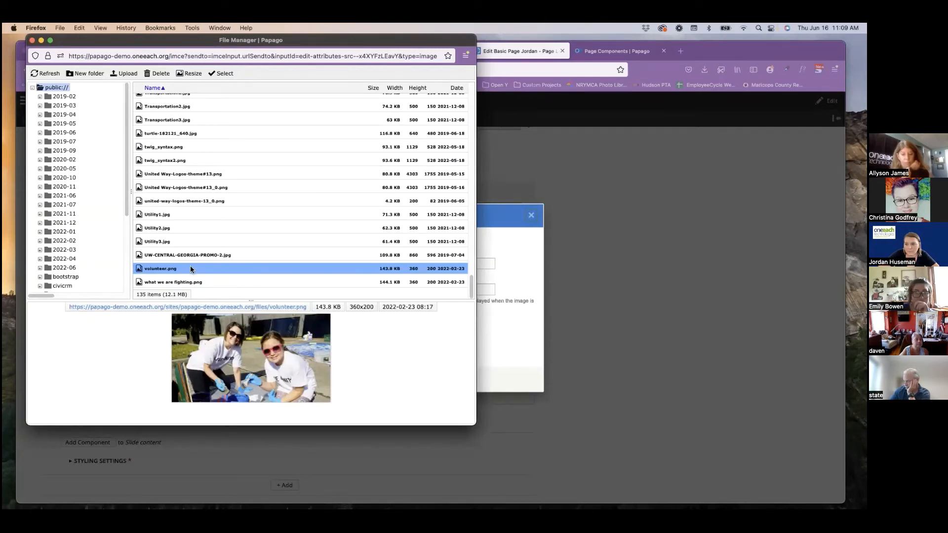
pyautogui.doubleClick(187, 270)
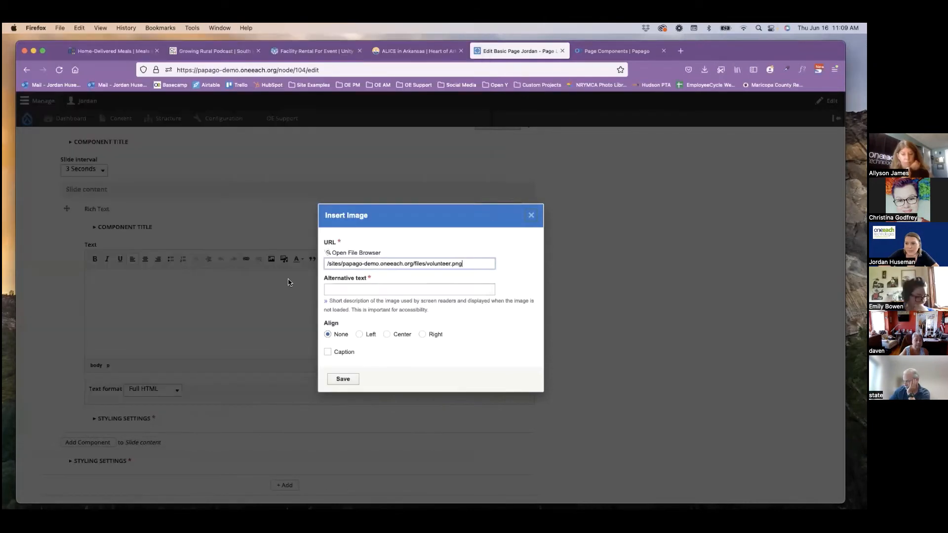
pyautogui.click(354, 288)
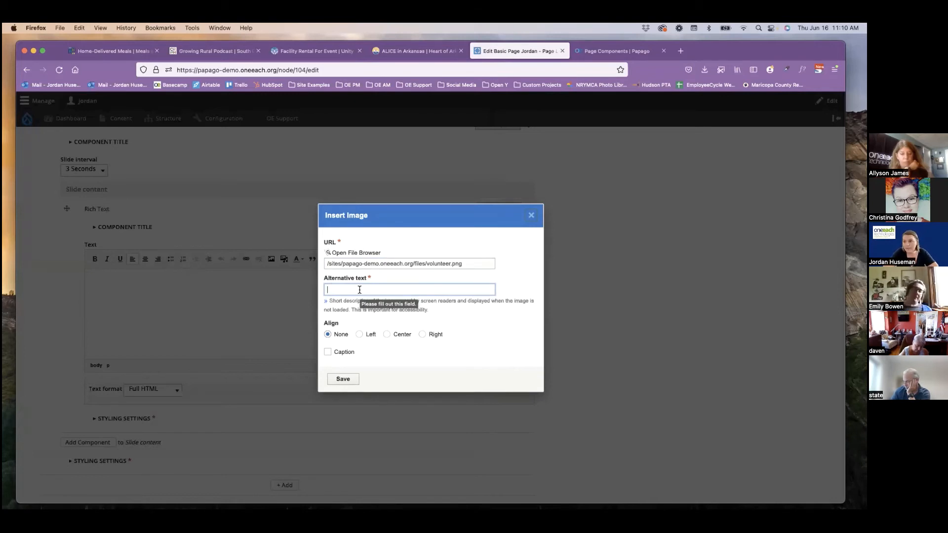
pyautogui.write('Volunteer Image')
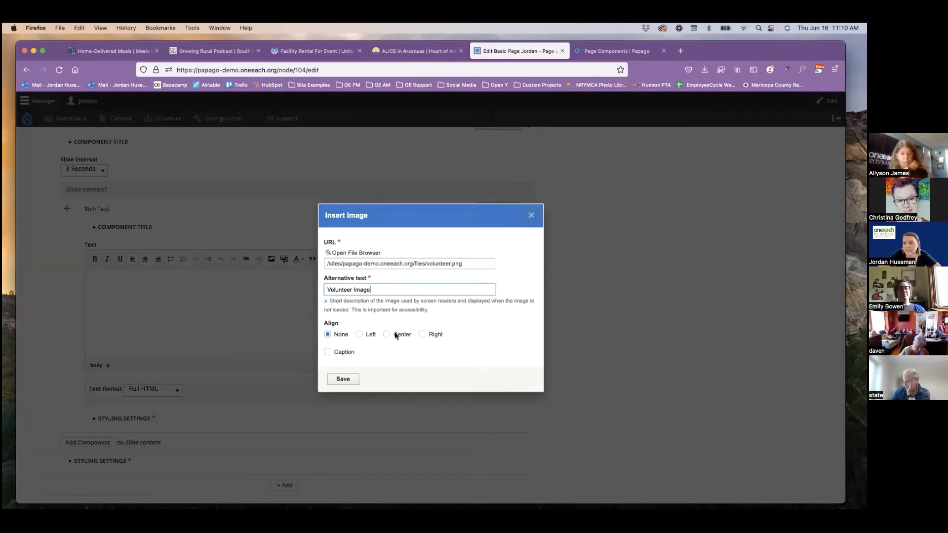
pyautogui.click(395, 336)
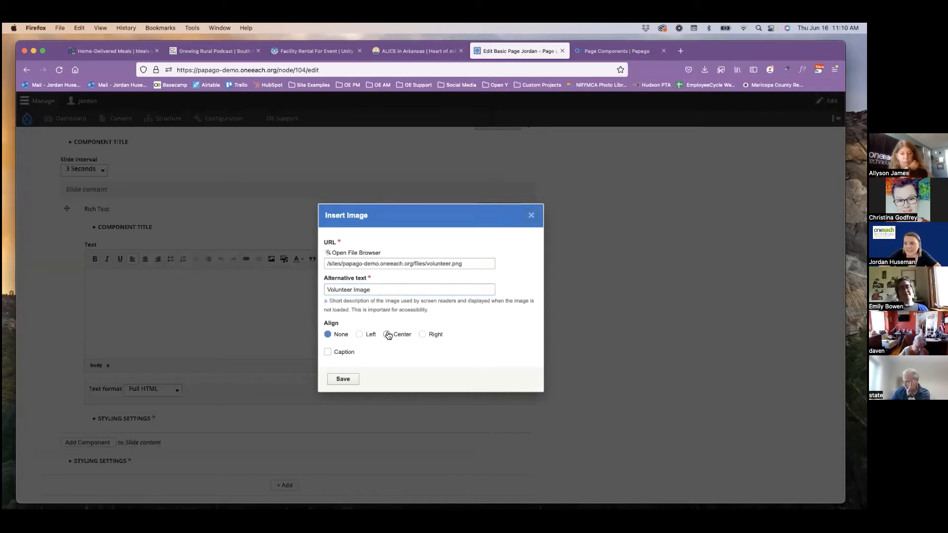
pyautogui.click(351, 382)
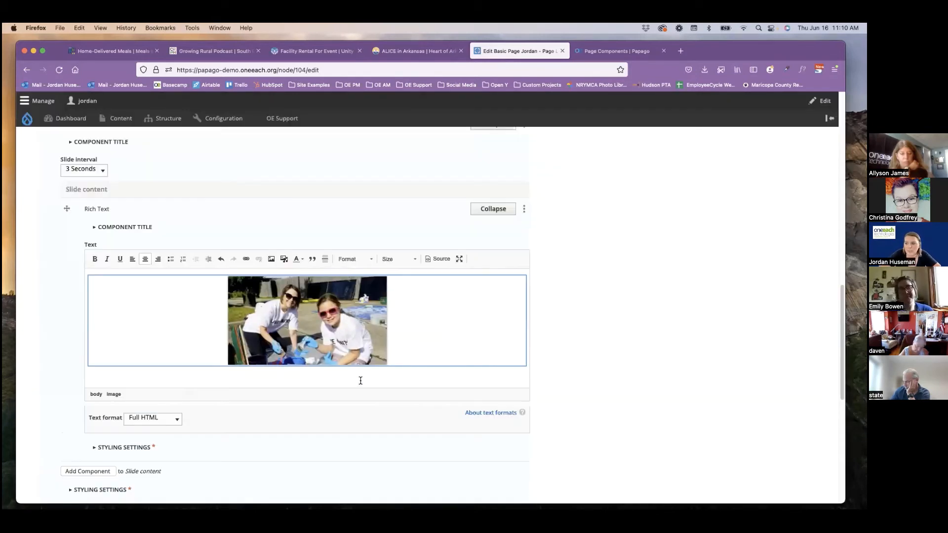
# Add a second Rich Text component to the carousel's slide content below the volunteer photo slide.
pyautogui.scroll(-3, 244, 382)
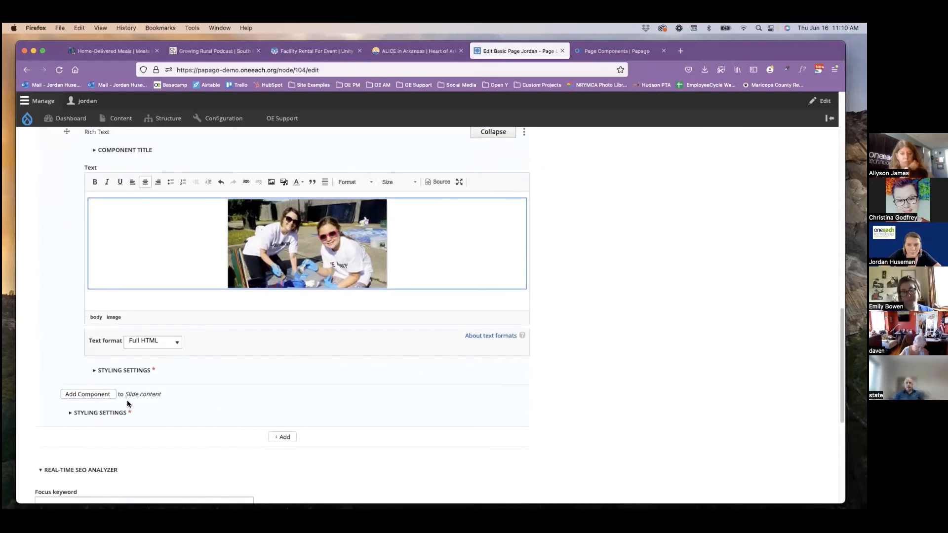
pyautogui.click(99, 394)
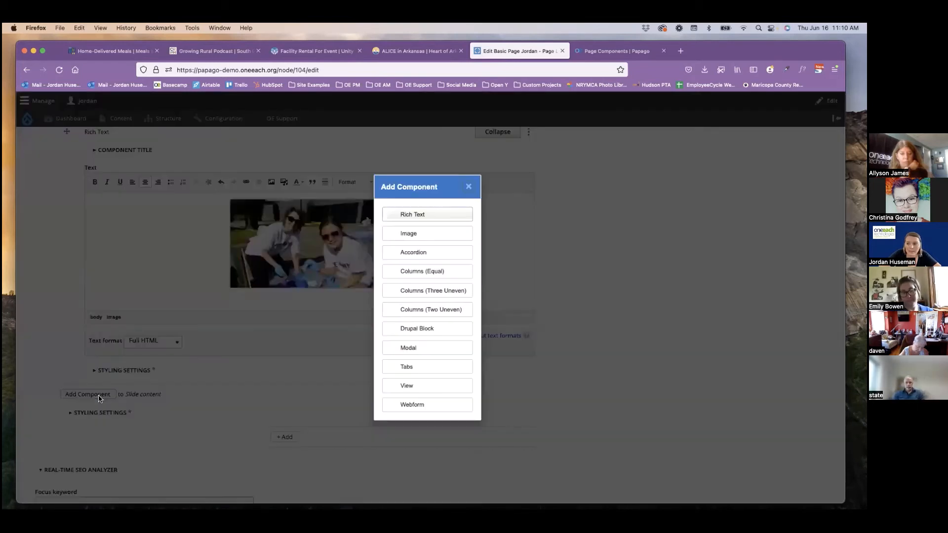
pyautogui.click(413, 215)
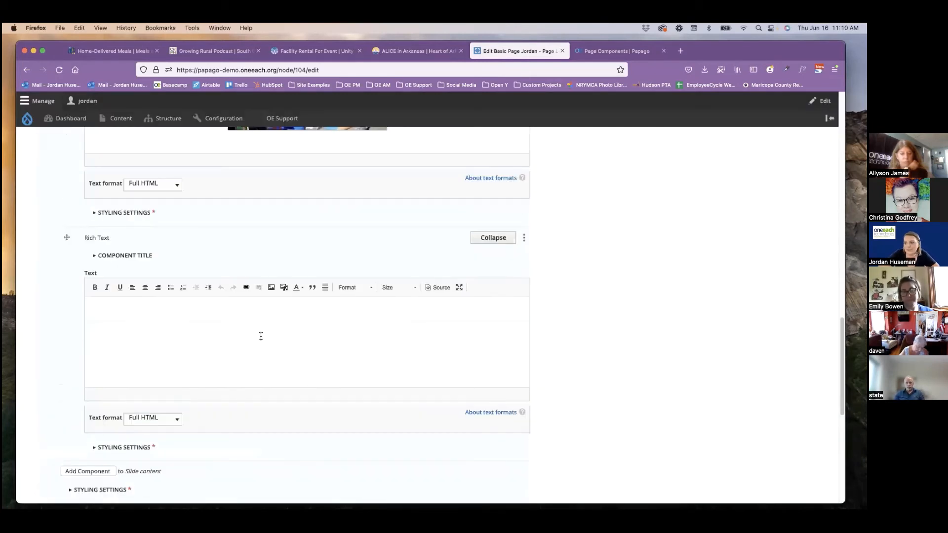
# Insert "what we are fighting.png" from the site's files into the second slide, center-aligned with the alternative text "Volunteer Image".
pyautogui.click(271, 291)
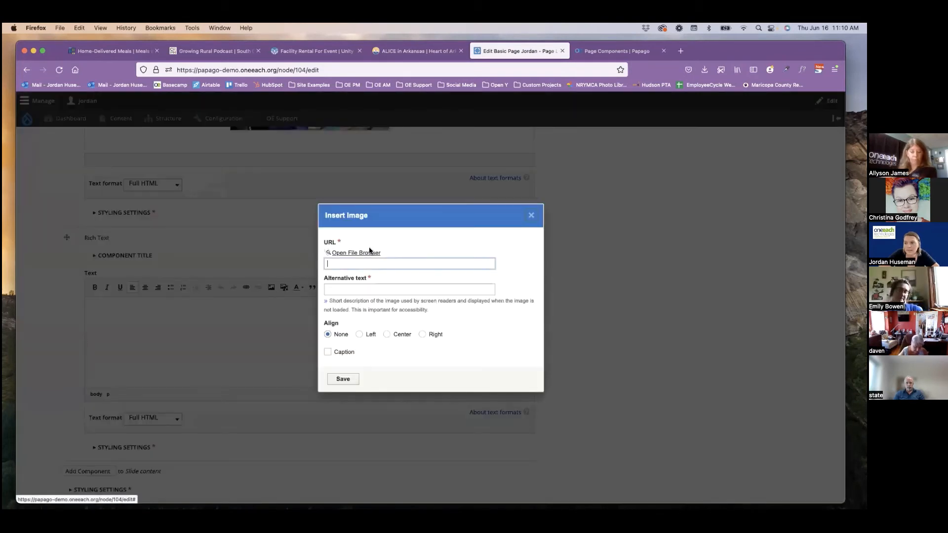
pyautogui.click(368, 252)
pyautogui.moveTo(470, 94); pyautogui.dragTo(471, 291)
pyautogui.click(248, 282)
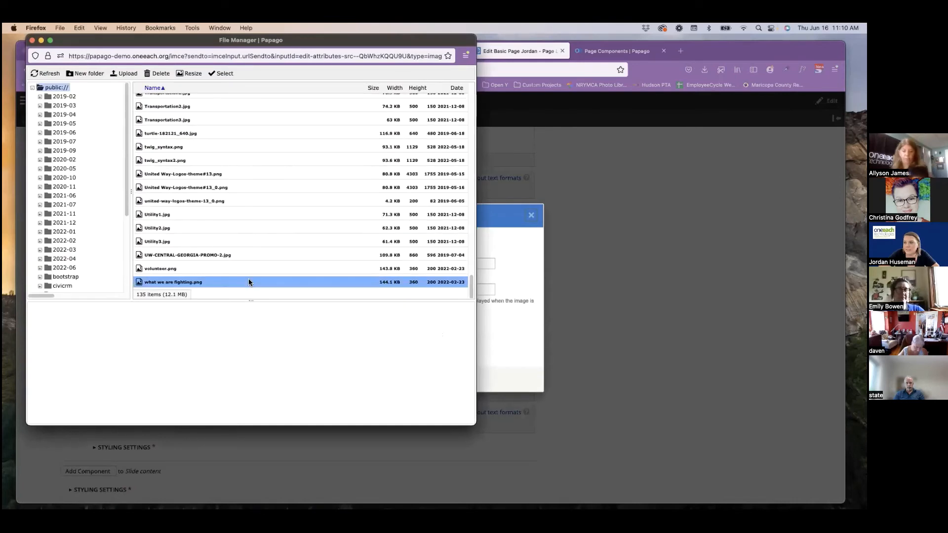
pyautogui.doubleClick(219, 283)
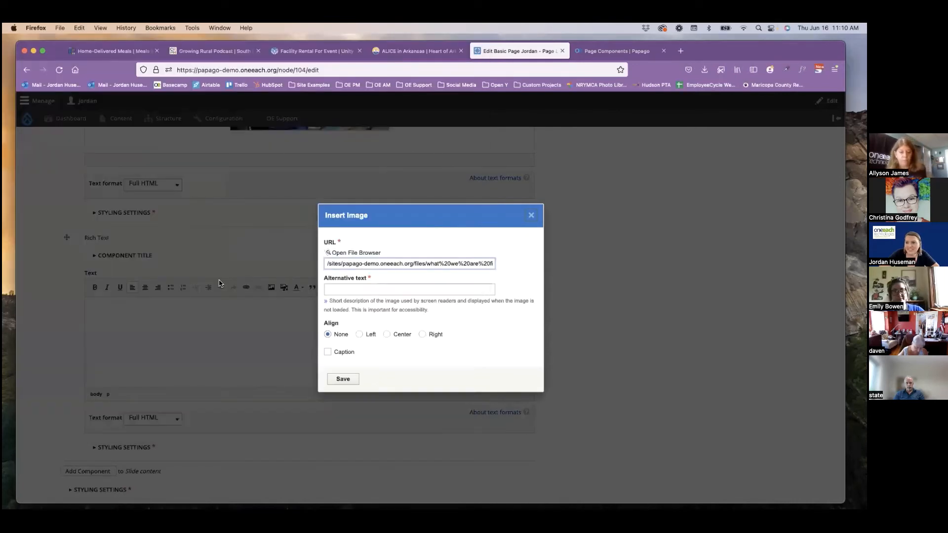
pyautogui.click(341, 291)
pyautogui.write('Volunteer Image')
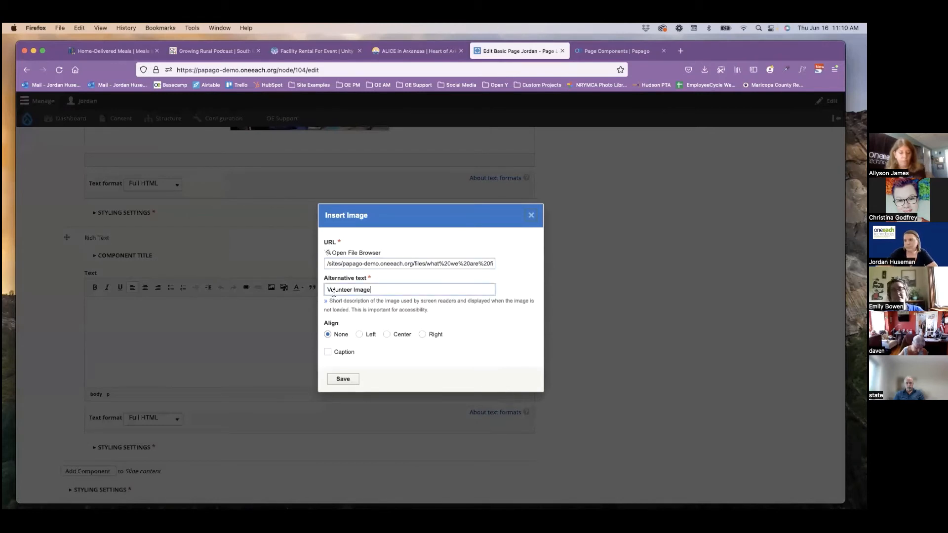
pyautogui.click(406, 337)
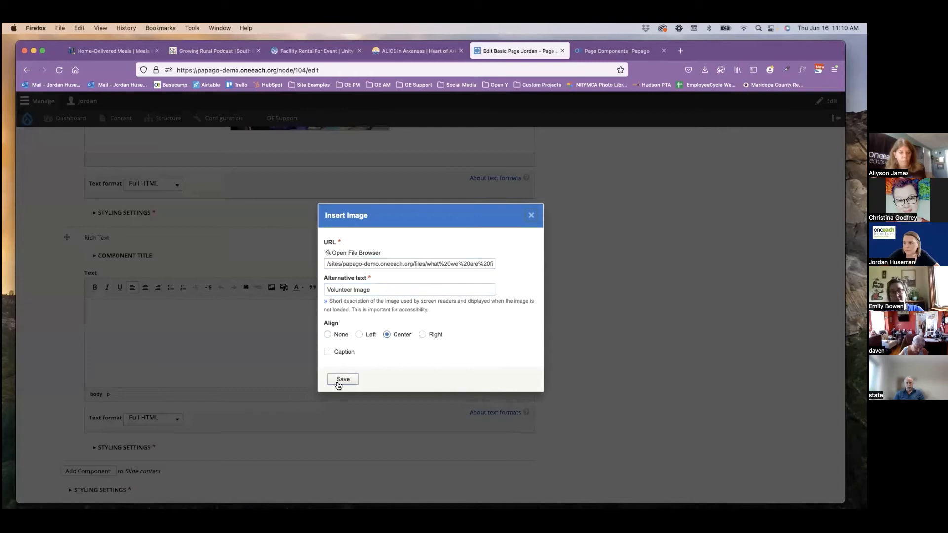
pyautogui.click(337, 384)
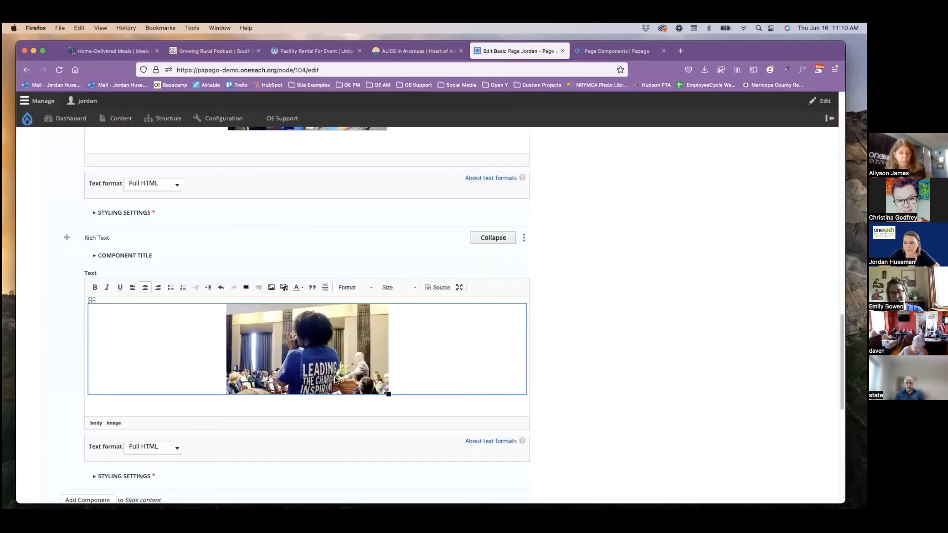
# Review the carousel's slides and delete the two original photos above the volunteering heading in the Body.
pyautogui.scroll(-4, 334, 377)
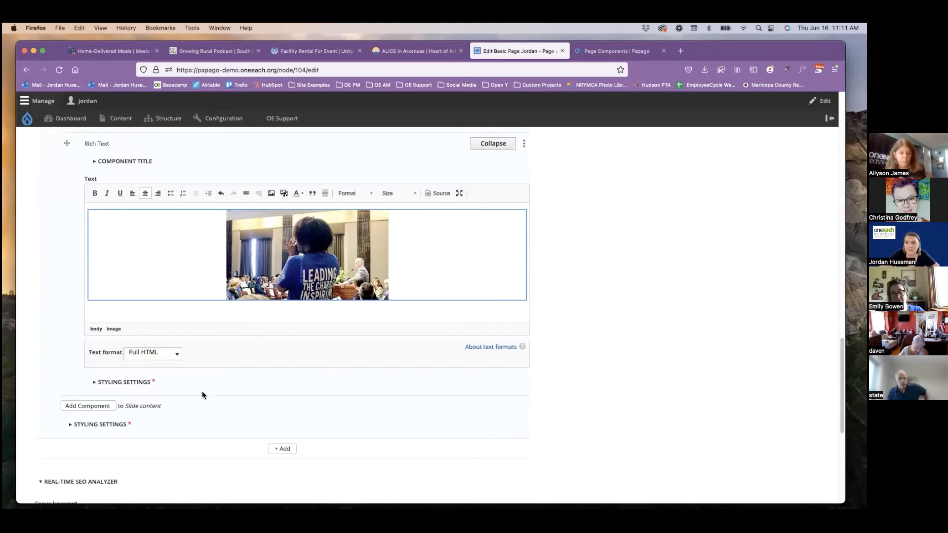
pyautogui.scroll(5, 203, 391)
pyautogui.scroll(6, 133, 277)
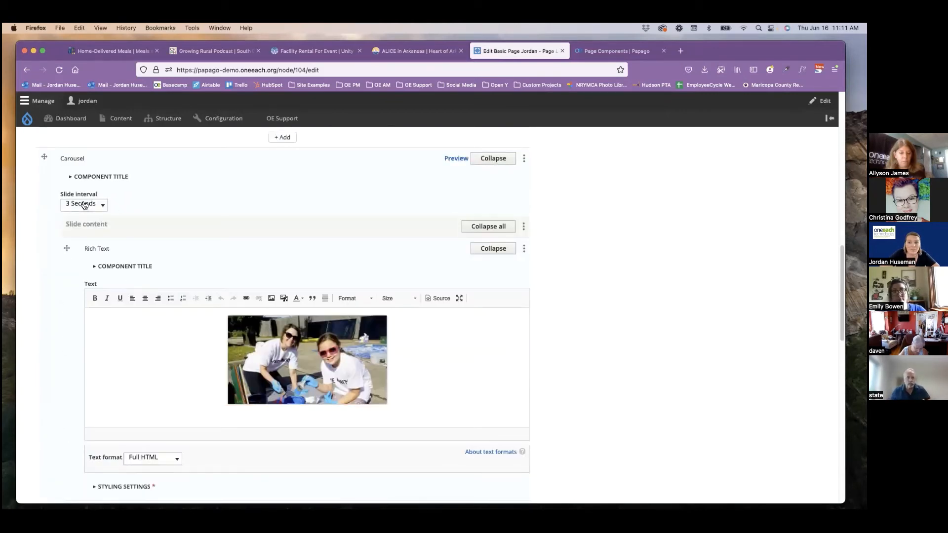
pyautogui.scroll(2, 43, 376)
pyautogui.scroll(-5, 46, 382)
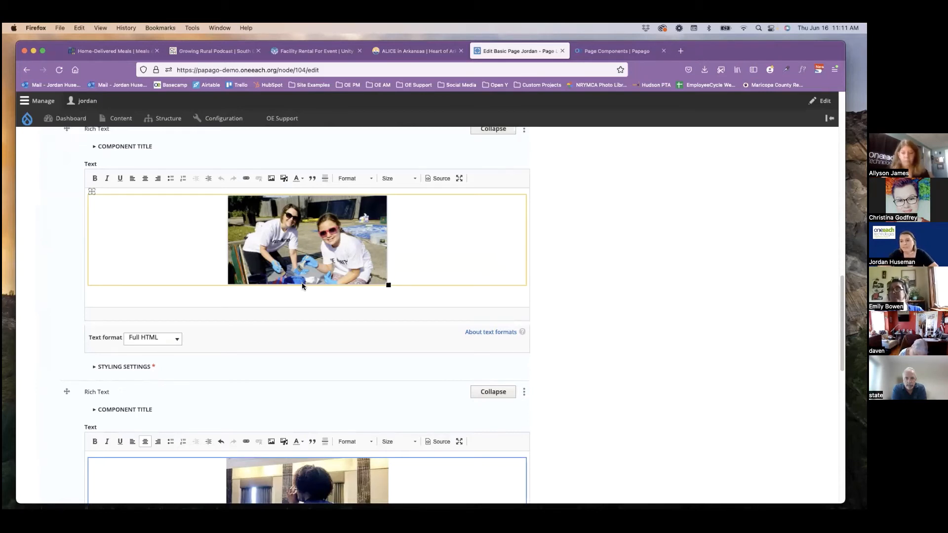
pyautogui.scroll(15, 299, 287)
pyautogui.scroll(3, 294, 322)
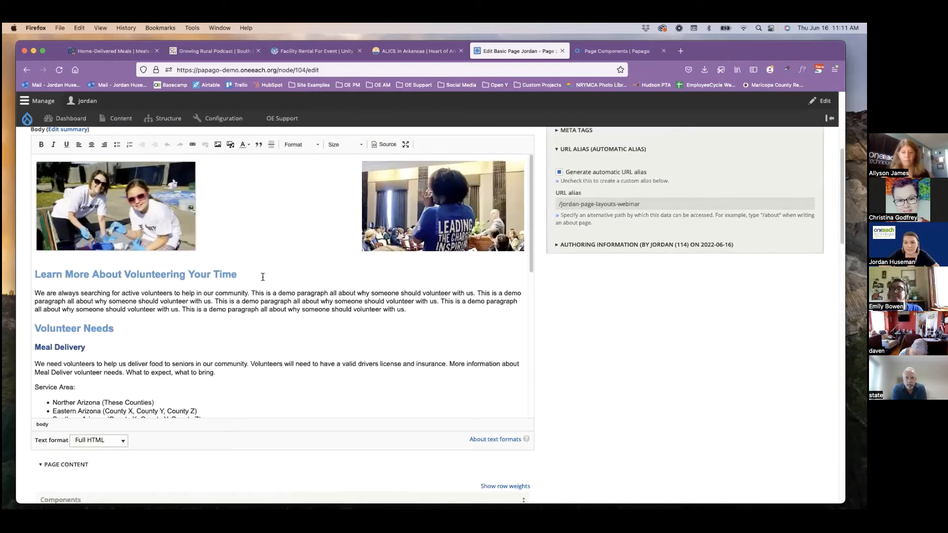
pyautogui.click(171, 216)
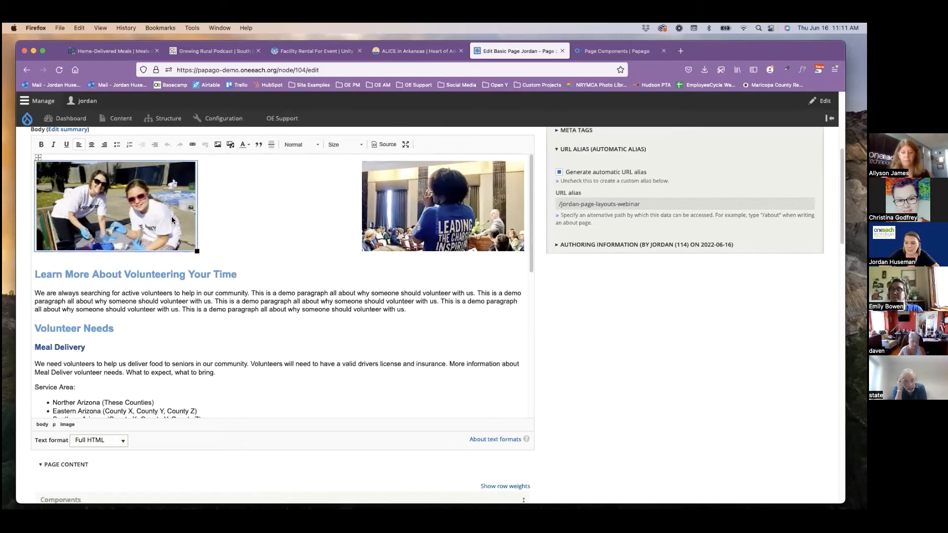
pyautogui.press('Delete')
pyautogui.click(399, 211)
pyautogui.press('Delete')
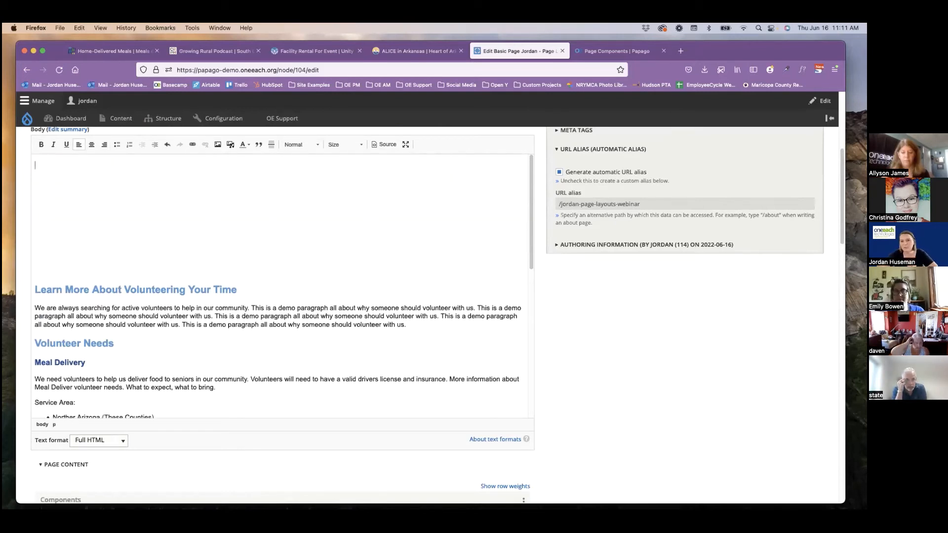
# Remove several of the empty lines above the "Learn More About Volunteering Your Time" heading in the Body.
pyautogui.click(76, 269)
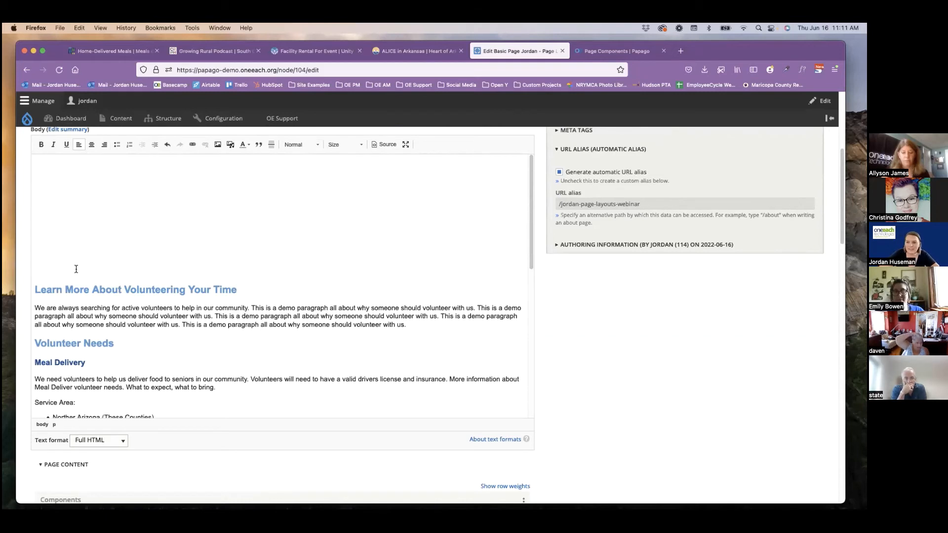
pyautogui.press('BackSpace')
pyautogui.press('BackSpace')
pyautogui.press('BackSpace')
pyautogui.press('BackSpace')
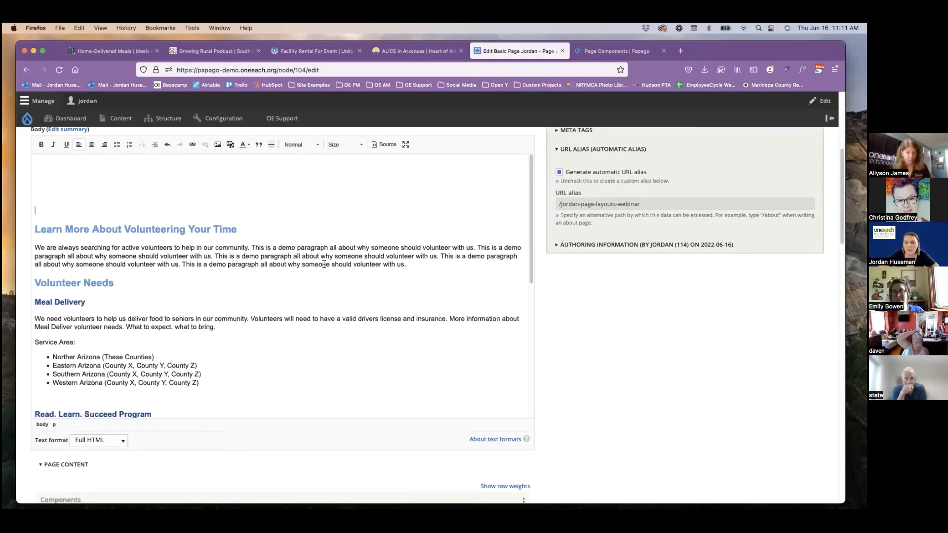
# Copy the "Learn More About Volunteering Your Time" heading and its paragraph from the Body into a new Rich Text component below the carousel.
pyautogui.click(411, 265)
pyautogui.moveTo(411, 265); pyautogui.dragTo(34, 232)
pyautogui.press('super+c')
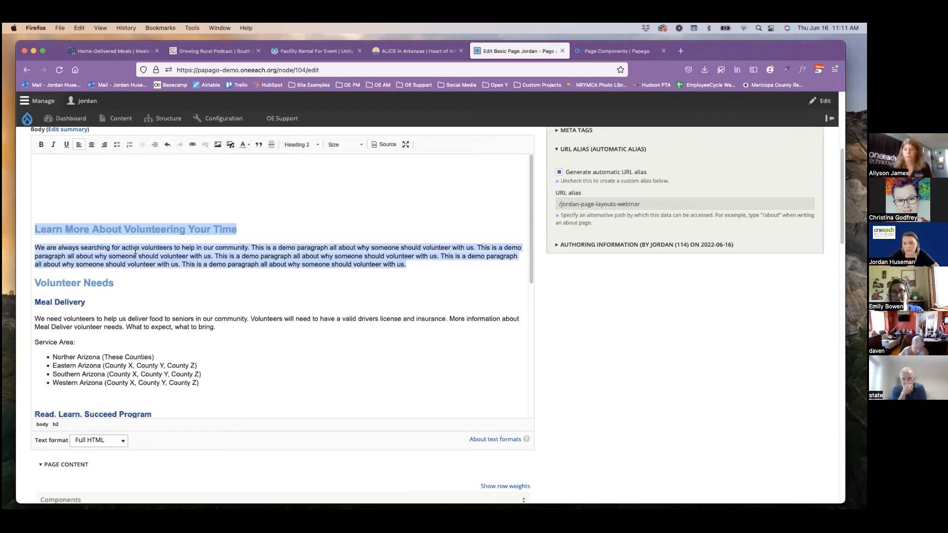
pyautogui.scroll(-10, 187, 295)
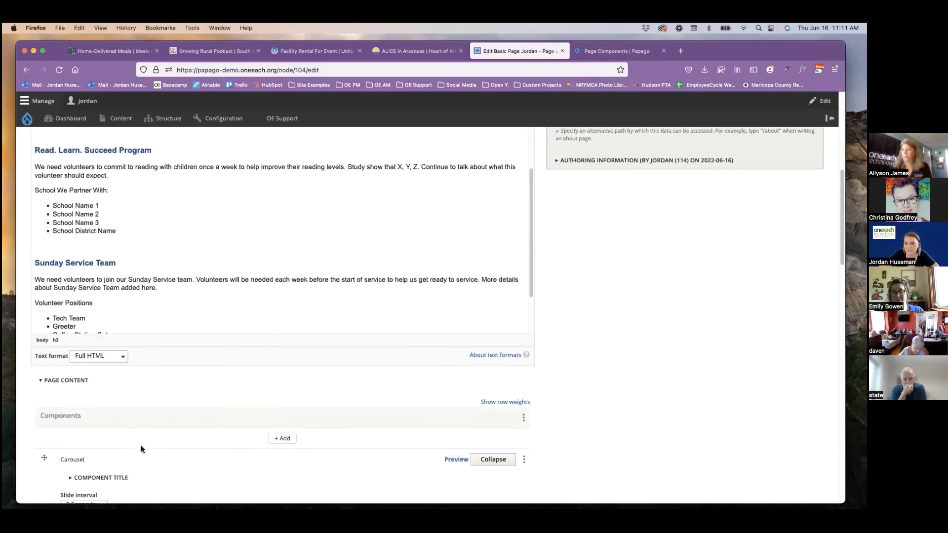
pyautogui.scroll(-3, 184, 378)
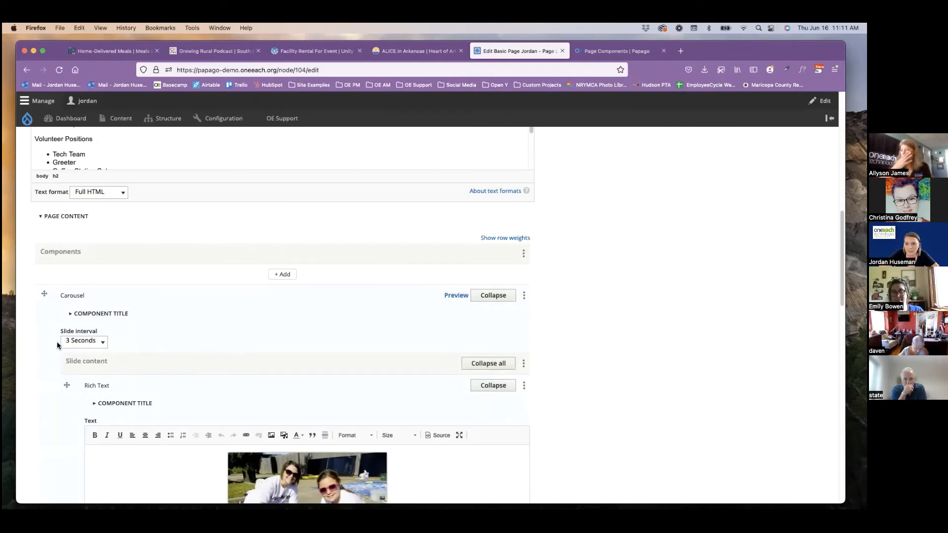
pyautogui.scroll(-15, 55, 346)
pyautogui.scroll(-5, 52, 344)
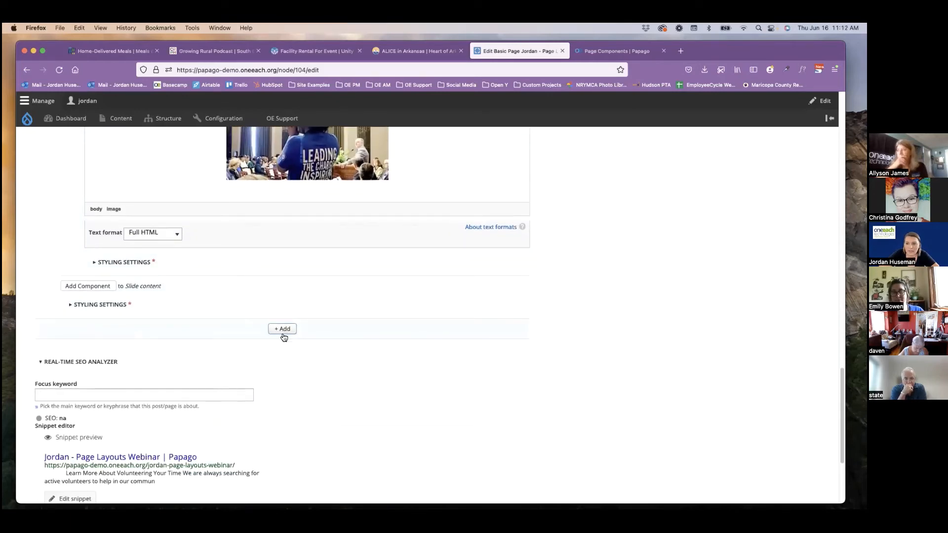
pyautogui.click(289, 331)
pyautogui.click(439, 332)
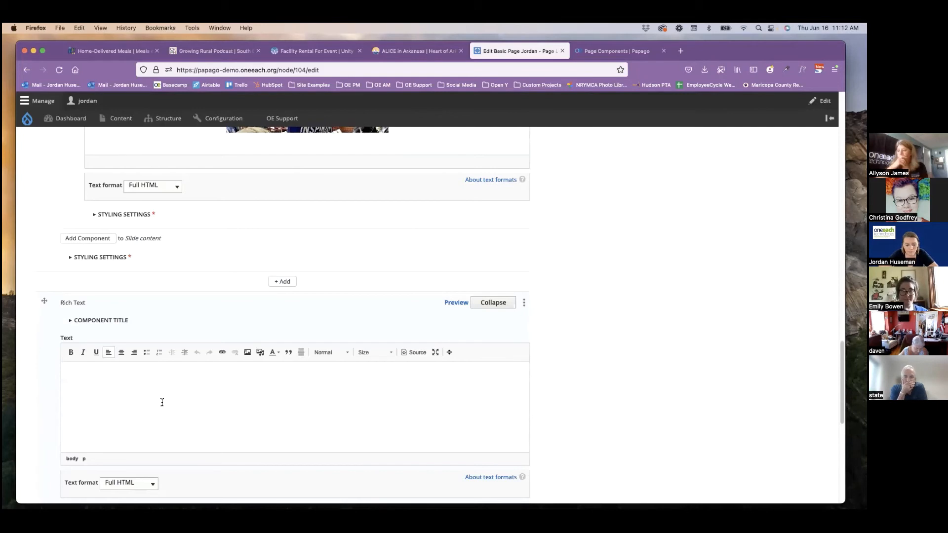
pyautogui.press('super+v')
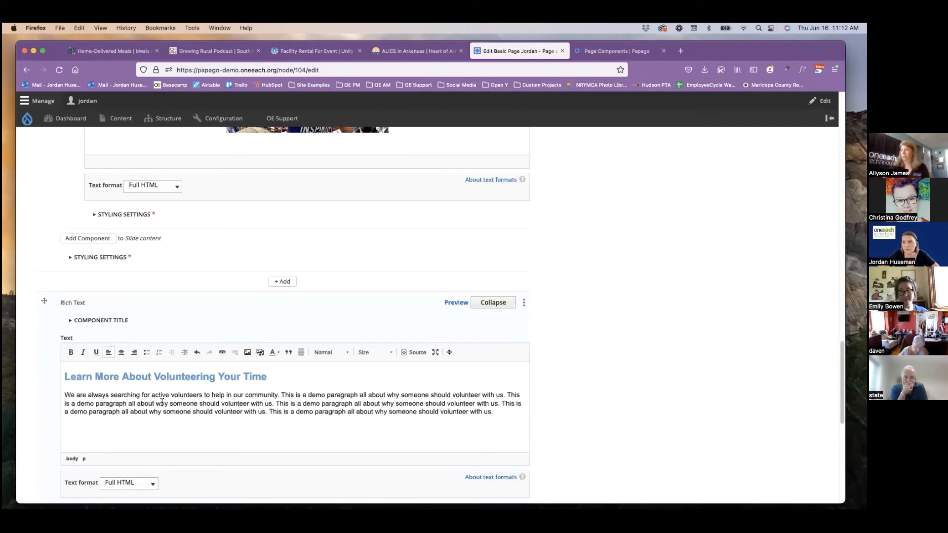
# Delete the "Learn More About Volunteering Your Time" heading, its paragraph and the surplus empty lines above it from the Body.
pyautogui.scroll(3, 161, 400)
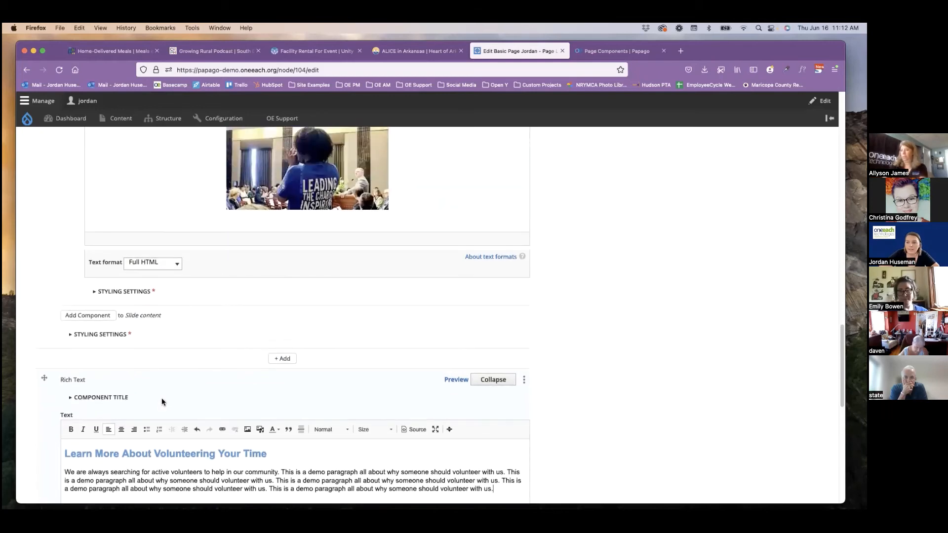
pyautogui.scroll(15, 99, 384)
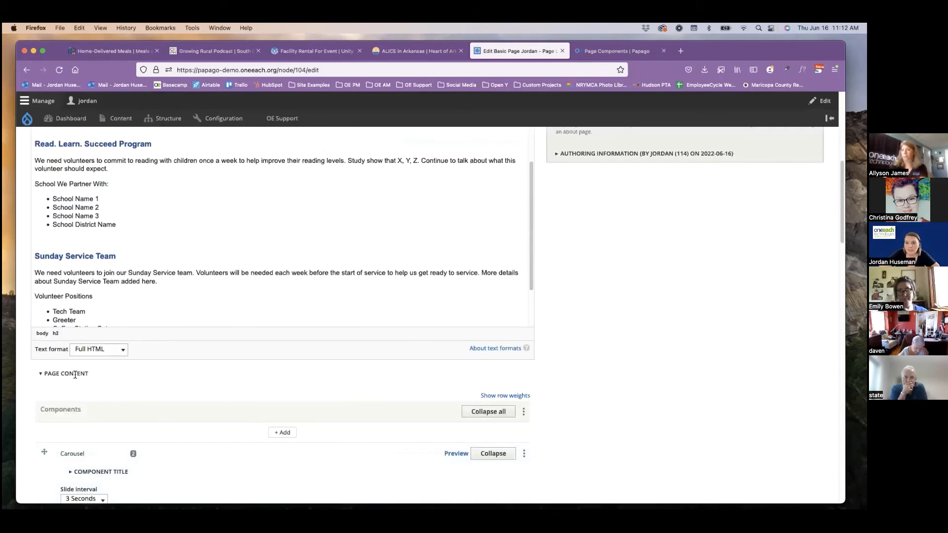
pyautogui.scroll(5, 75, 374)
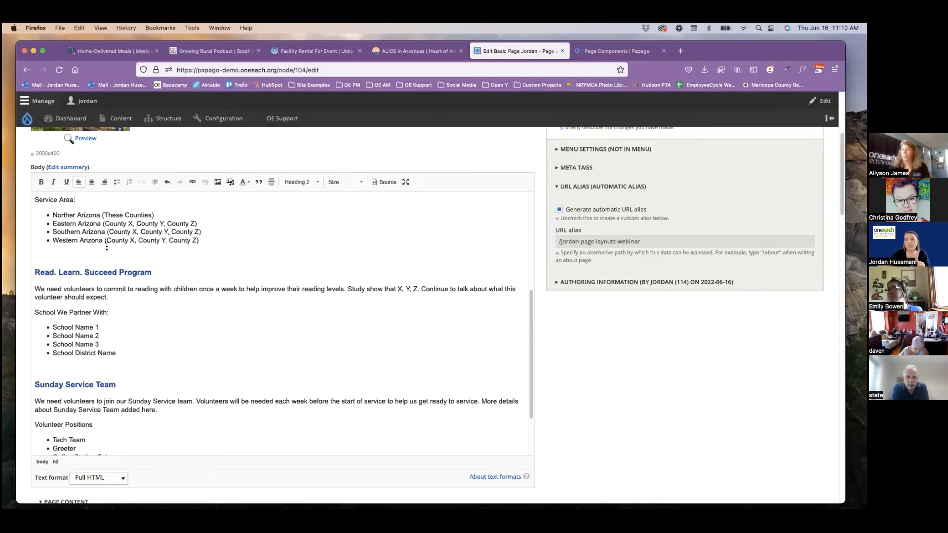
pyautogui.scroll(4, 212, 259)
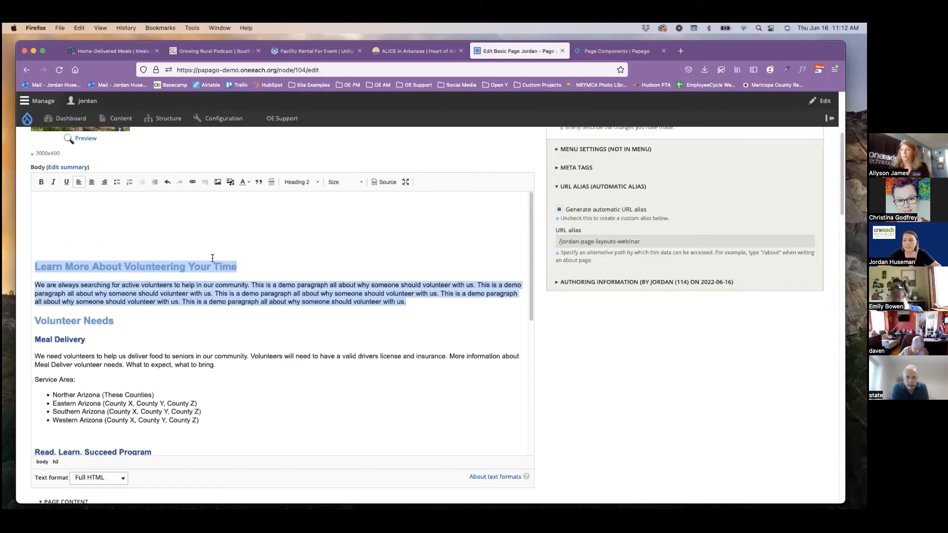
pyautogui.click(97, 320)
pyautogui.moveTo(428, 311); pyautogui.dragTo(42, 268)
pyautogui.press('BackSpace')
pyautogui.press('BackSpace')
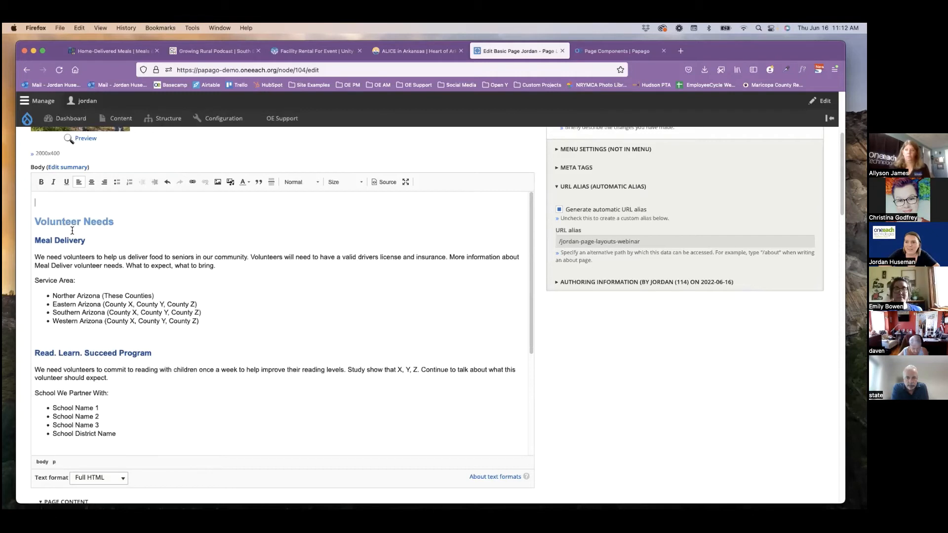
# Cut the "Volunteer Needs" heading out of the Body along with the empty space above "Meal Delivery".
pyautogui.scroll(-1, 72, 231)
pyautogui.scroll(-1, 24, 238)
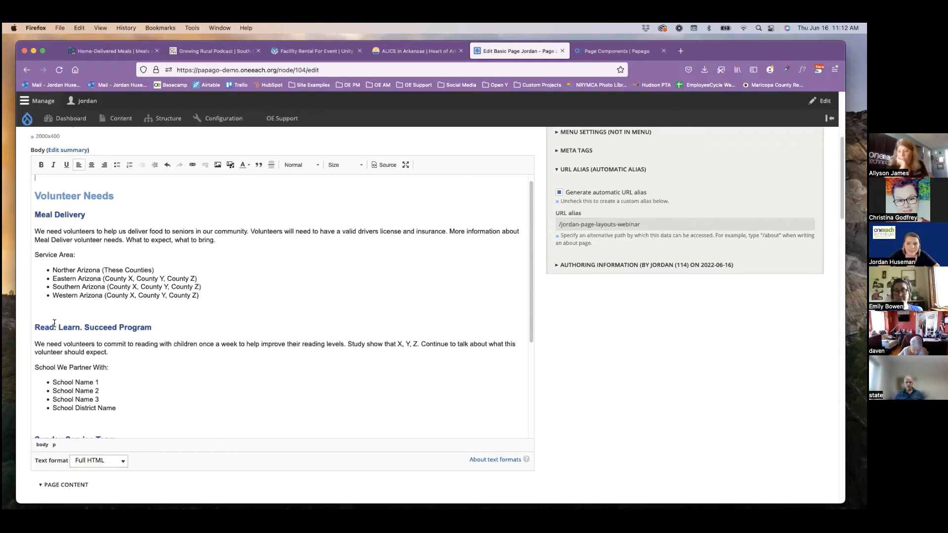
pyautogui.scroll(-2, 49, 346)
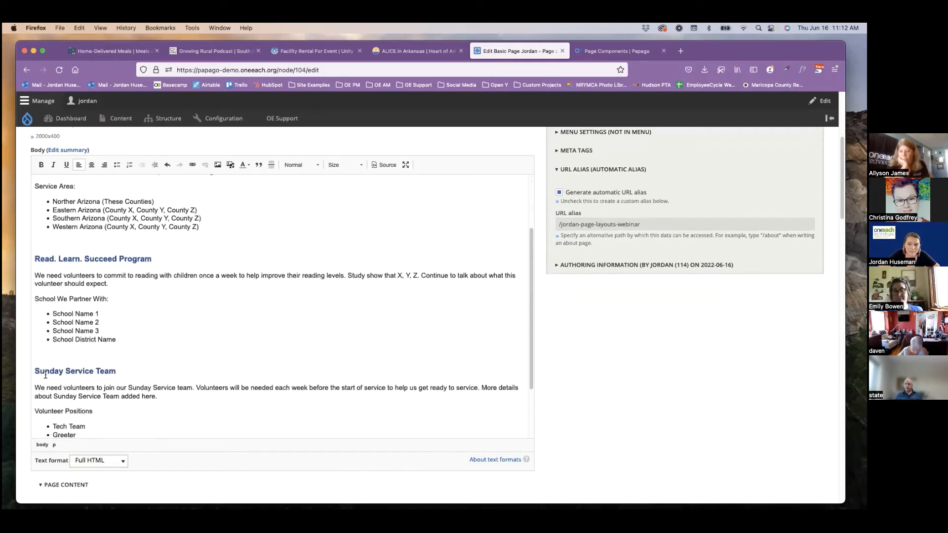
pyautogui.scroll(3, 46, 375)
pyautogui.moveTo(121, 203); pyautogui.dragTo(31, 205)
pyautogui.press('super+c')
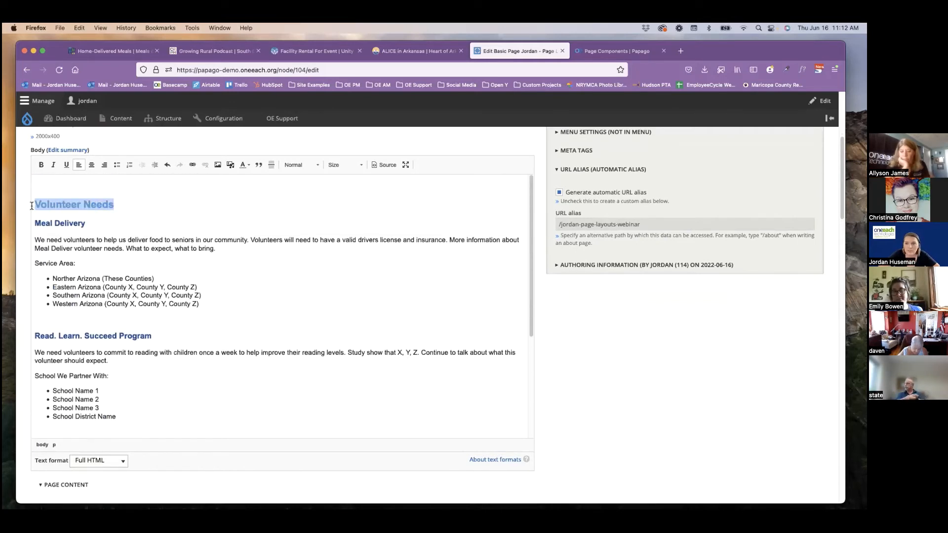
pyautogui.press('BackSpace')
pyautogui.press('BackSpace')
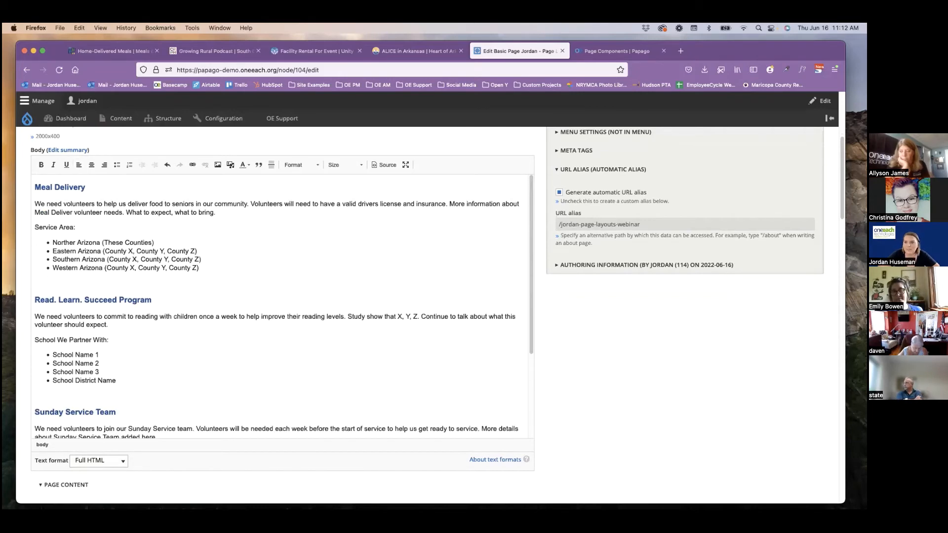
# Paste "Volunteer Needs" below the paragraph in the Rich Text component under the carousel and format it as Heading 2.
pyautogui.scroll(-15, 23, 325)
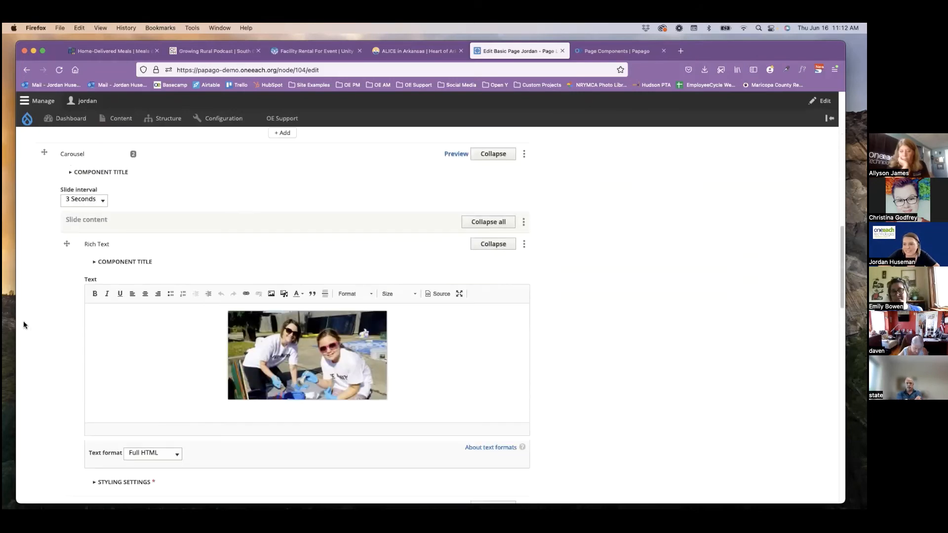
pyautogui.scroll(-8, 23, 325)
pyautogui.click(93, 345)
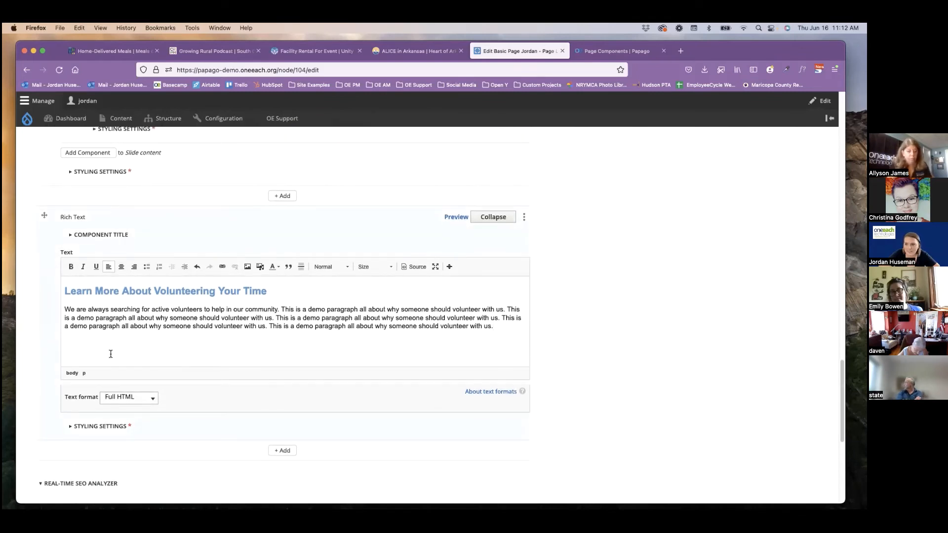
pyautogui.press('Return')
pyautogui.press('Return')
pyautogui.press('super+v')
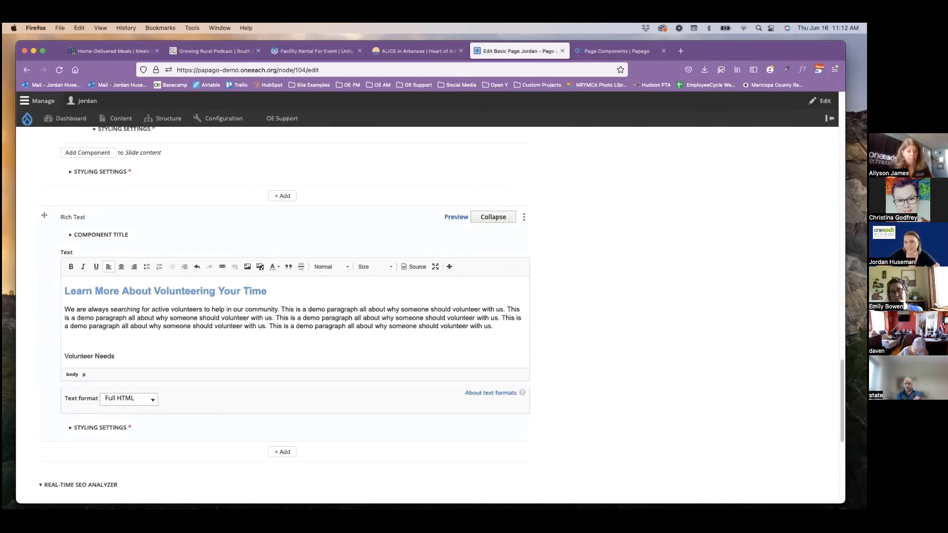
pyautogui.moveTo(129, 358); pyautogui.dragTo(57, 355)
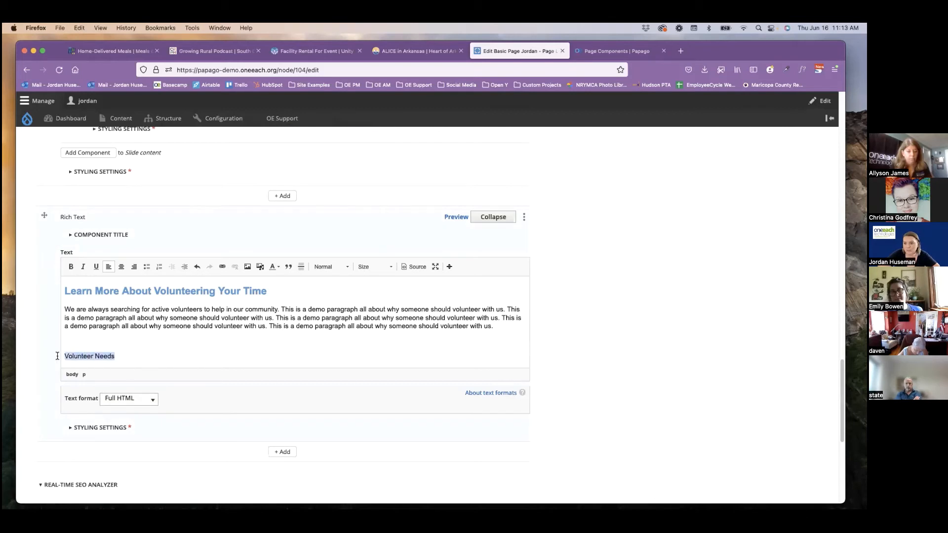
pyautogui.click(329, 266)
pyautogui.click(329, 332)
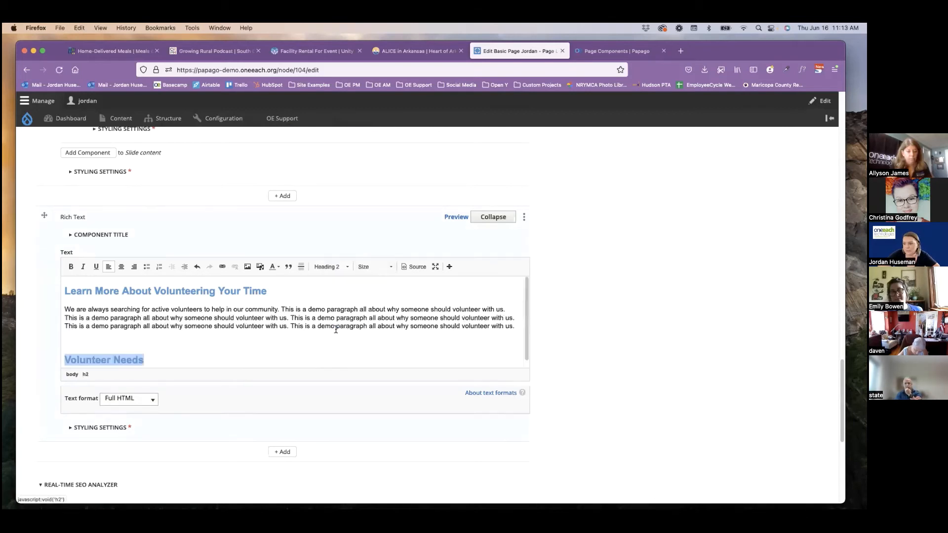
# Add a Tabs component below the Rich Text component containing the "Volunteer Needs" heading.
pyautogui.scroll(-5, 234, 445)
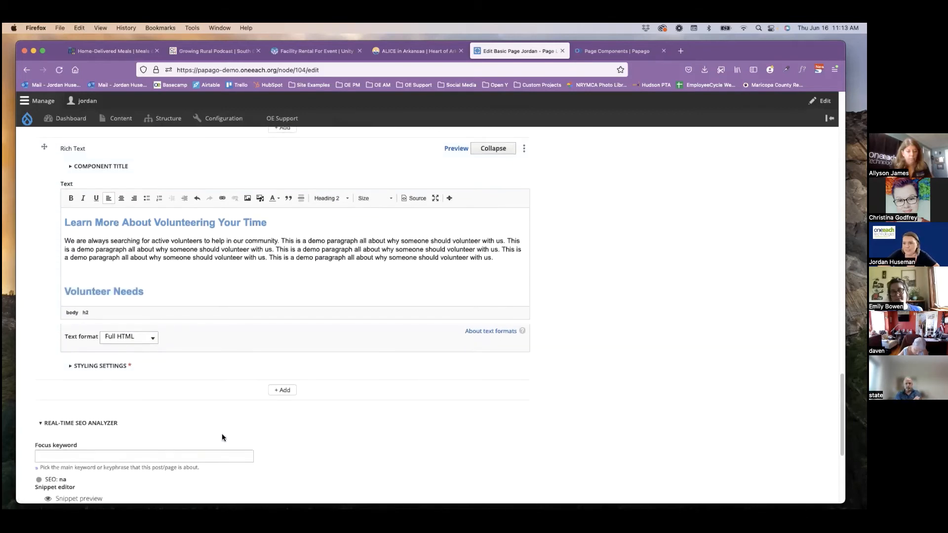
pyautogui.click(280, 323)
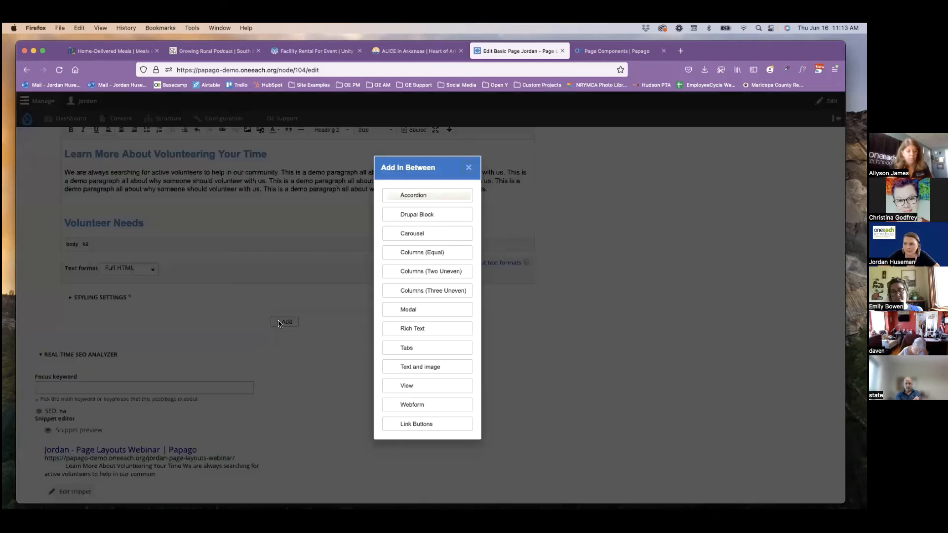
pyautogui.click(416, 349)
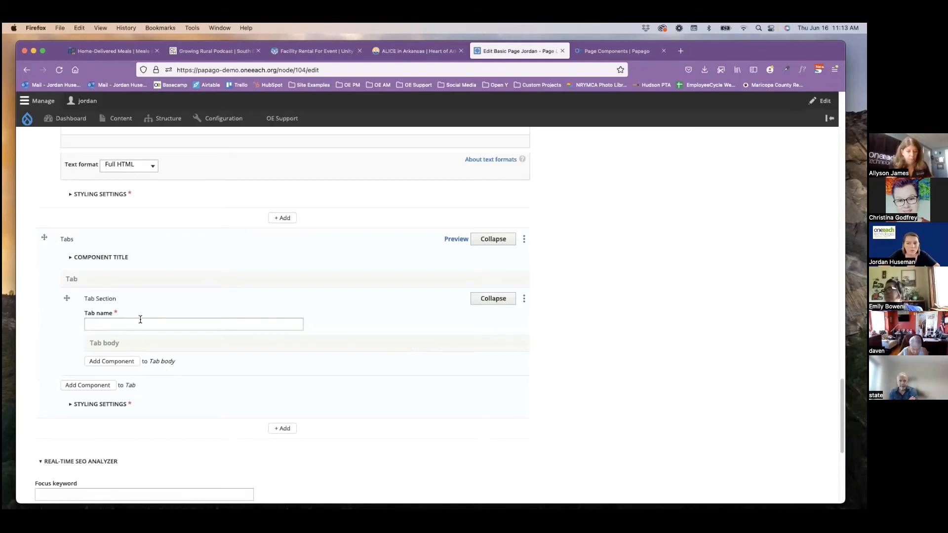
# Name the first tab section "Meal Delivery", copied from the Body heading, and add a Rich Text component to its tab body.
pyautogui.scroll(3, 576, 335)
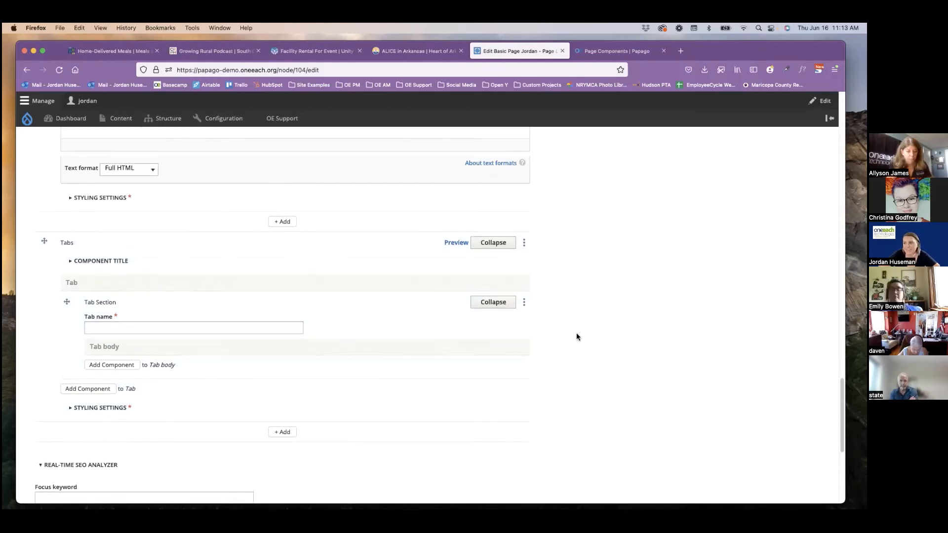
pyautogui.scroll(15, 572, 332)
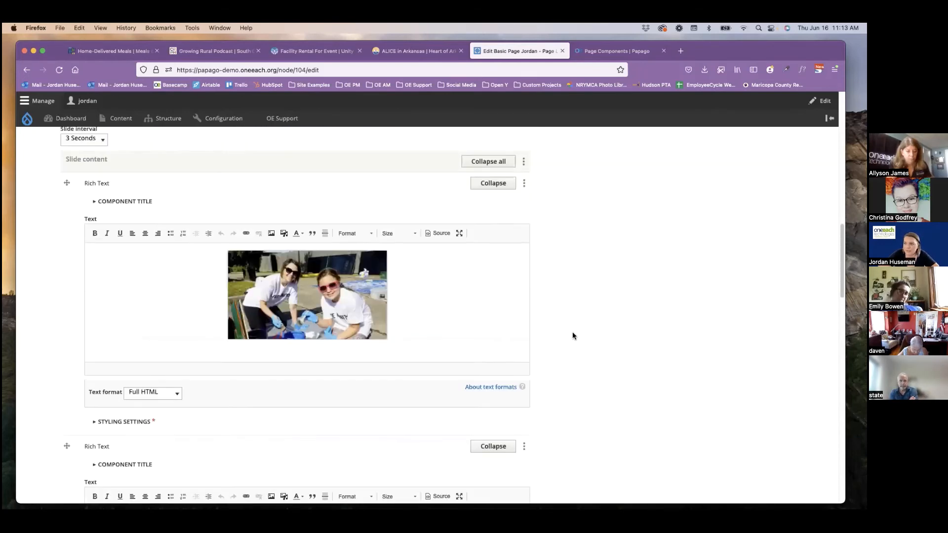
pyautogui.scroll(5, 573, 336)
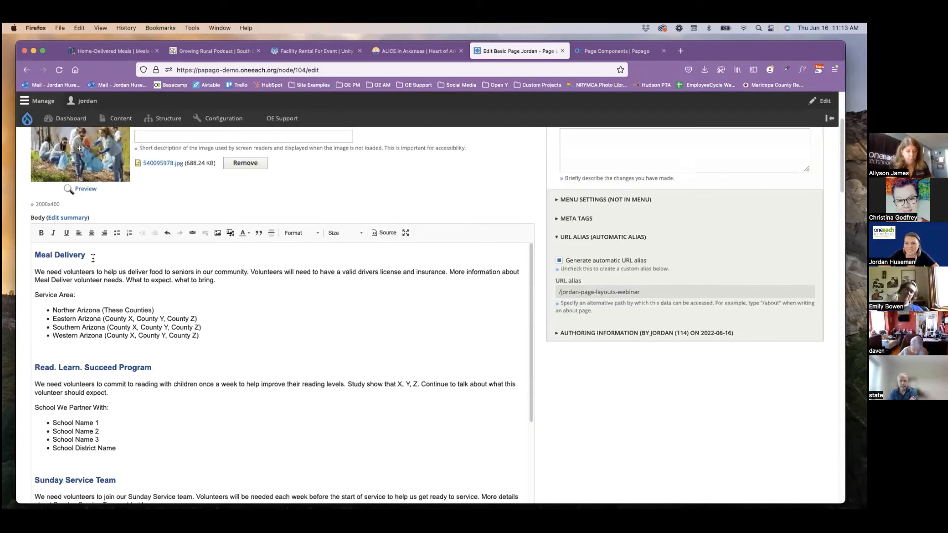
pyautogui.moveTo(93, 256); pyautogui.dragTo(20, 256)
pyautogui.press('super+c')
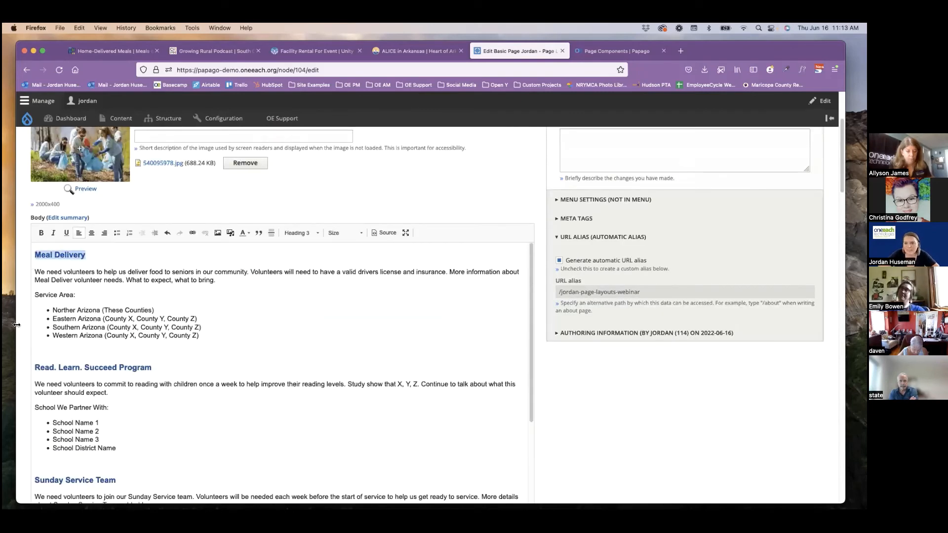
pyautogui.scroll(-10, 22, 340)
pyautogui.scroll(-10, 22, 345)
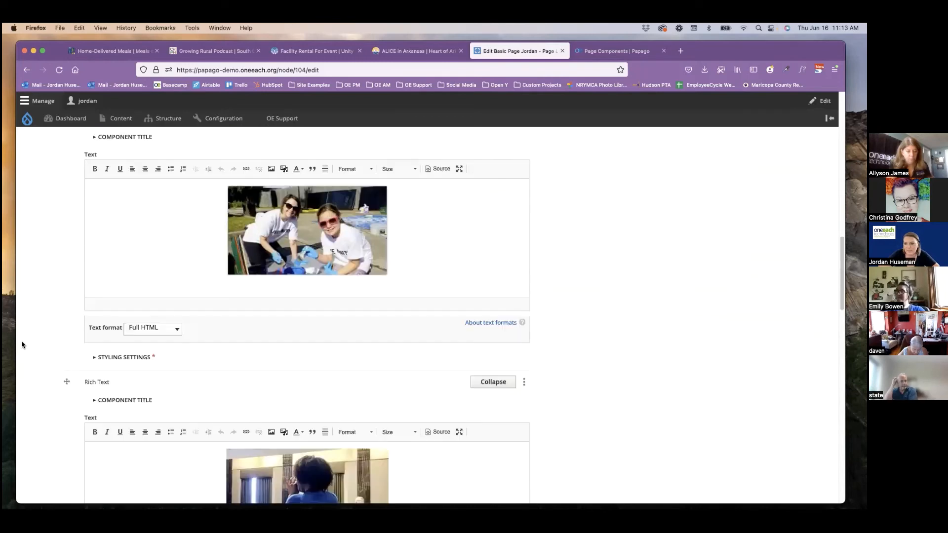
pyautogui.scroll(-3, 20, 344)
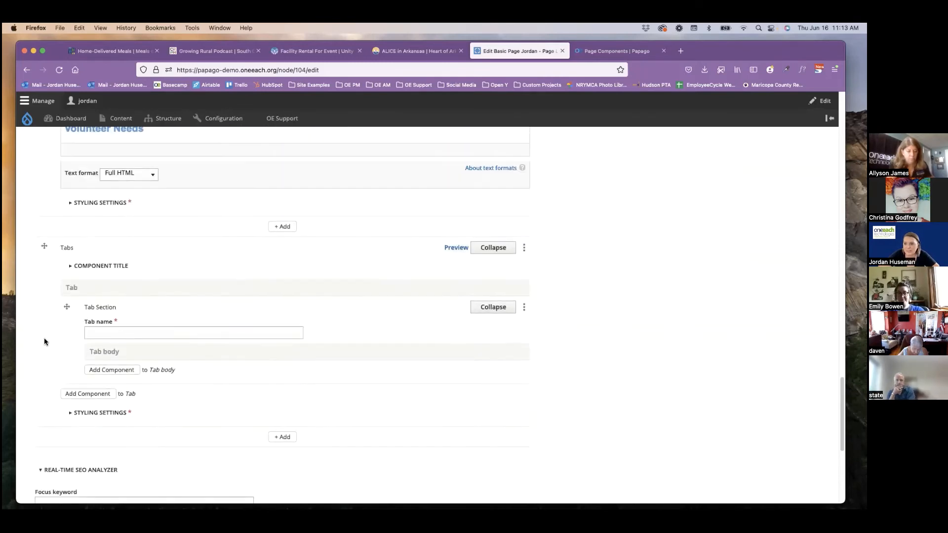
pyautogui.click(154, 333)
pyautogui.press('super+v')
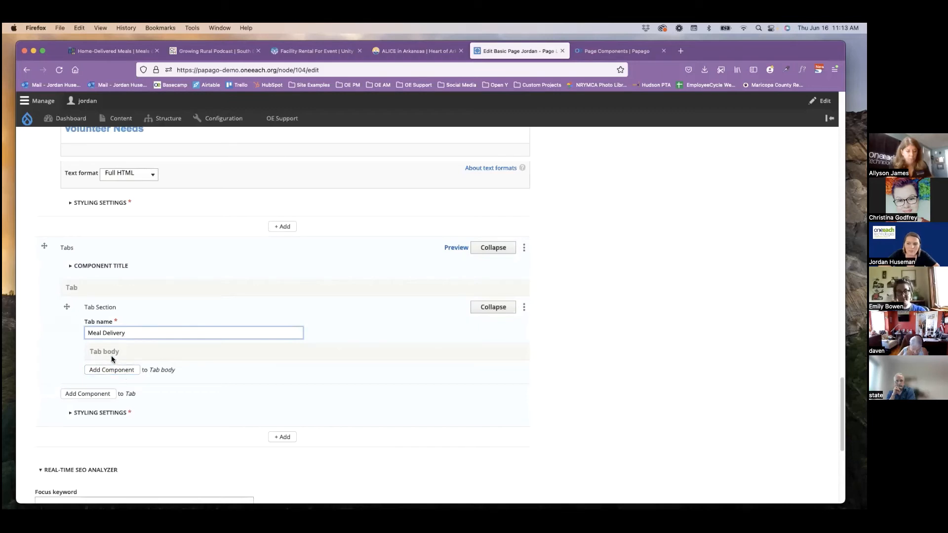
pyautogui.click(127, 371)
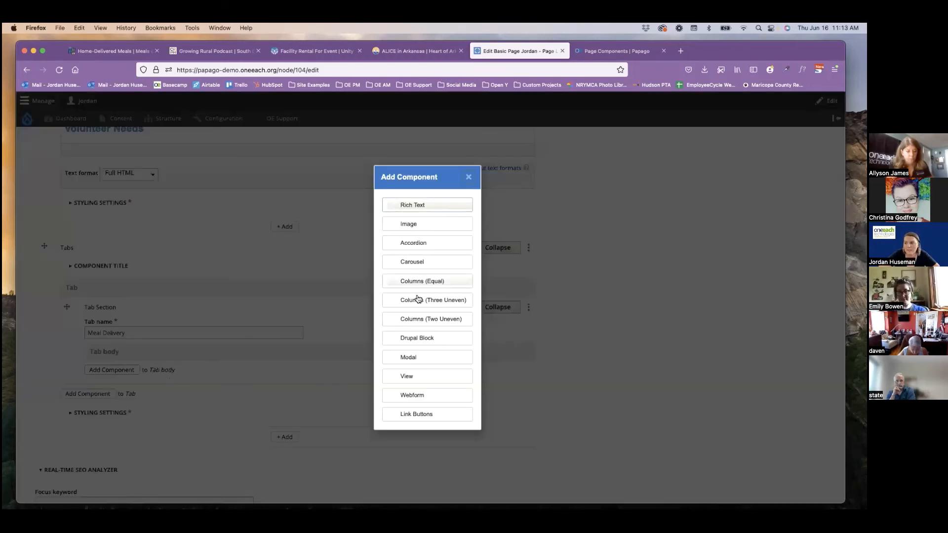
pyautogui.click(412, 205)
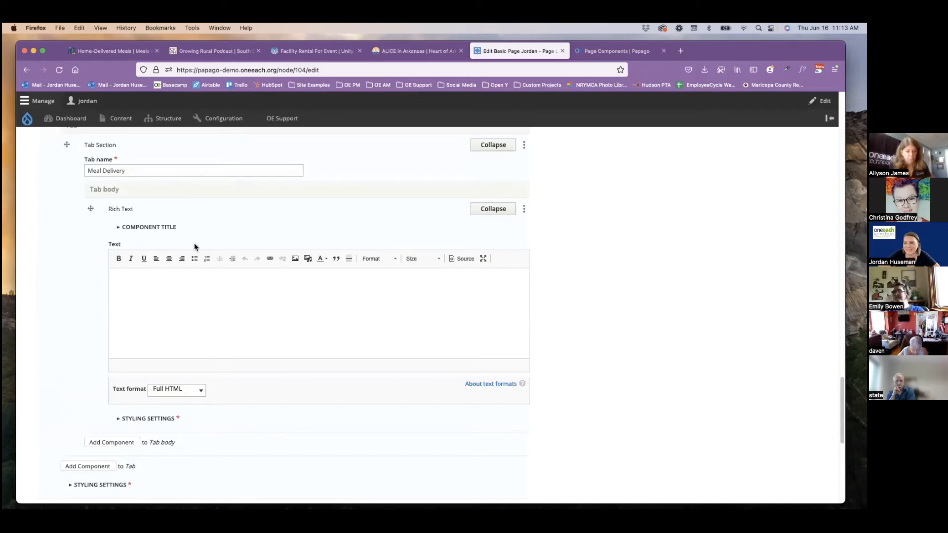
# Copy the Meal Delivery paragraph, "Service Area:" line and bulleted list from the Body into the Rich Text of the "Meal Delivery" tab.
pyautogui.scroll(15, 38, 291)
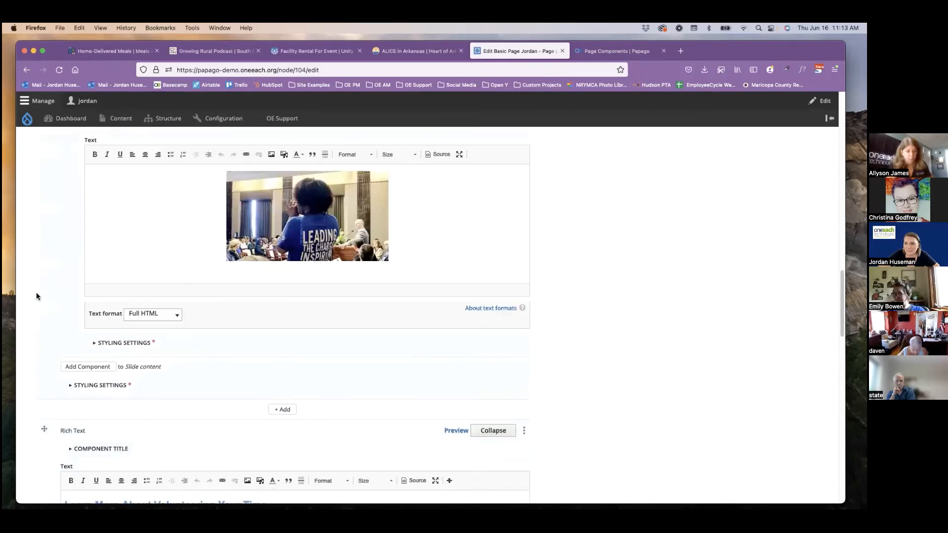
pyautogui.scroll(15, 37, 292)
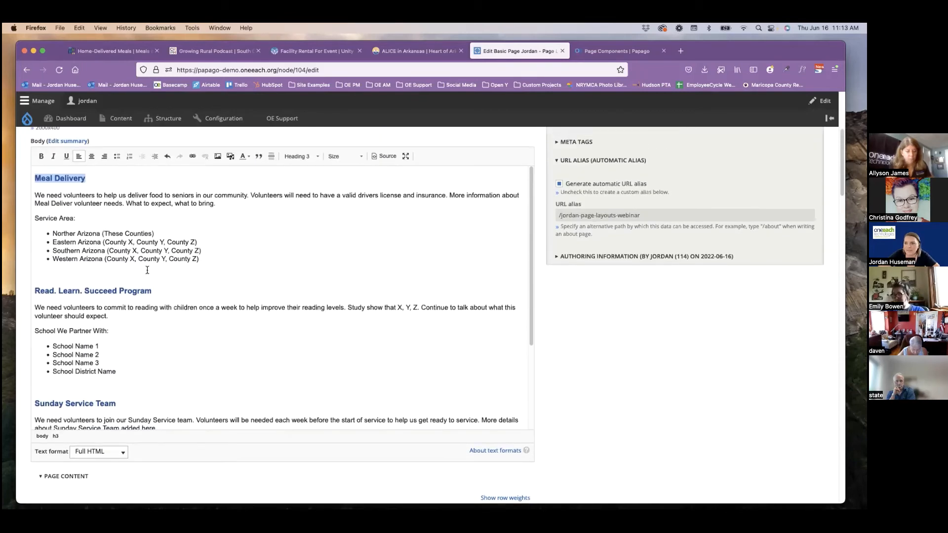
pyautogui.click(212, 262)
pyautogui.moveTo(200, 259); pyautogui.dragTo(33, 192)
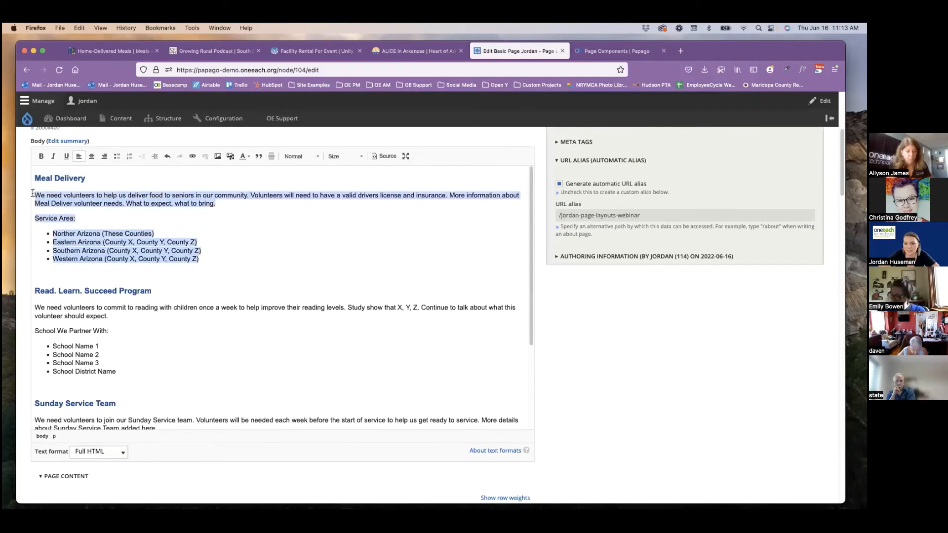
pyautogui.scroll(-15, 22, 315)
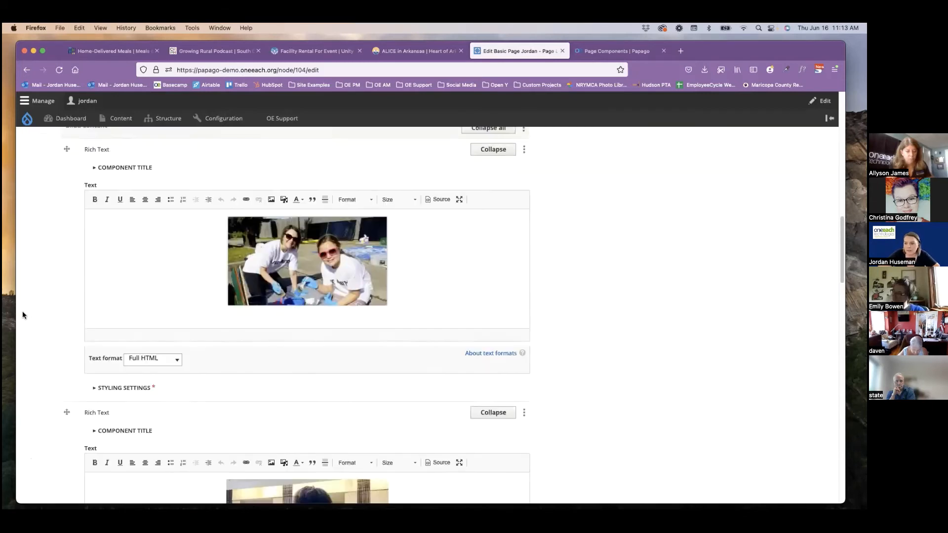
pyautogui.click(184, 355)
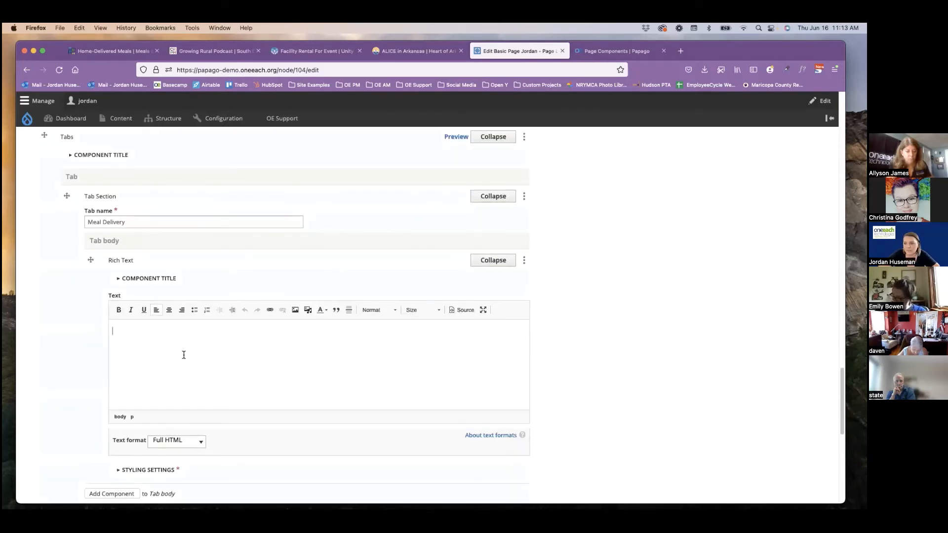
pyautogui.write('We need volunteers to help us deliver food to seniors in our community. Volunteers will need to have a valid drivers license and insurance. More information about Meal Deliver volunteer needs. What to expect, what to bring. Service Area: Norther Arizona (These Counties) Eastern Arizona (County X, County Y, County Z) Southern Arizona (County X, County Y, County Z) Western Arizona (County X, County Y, County Z)')
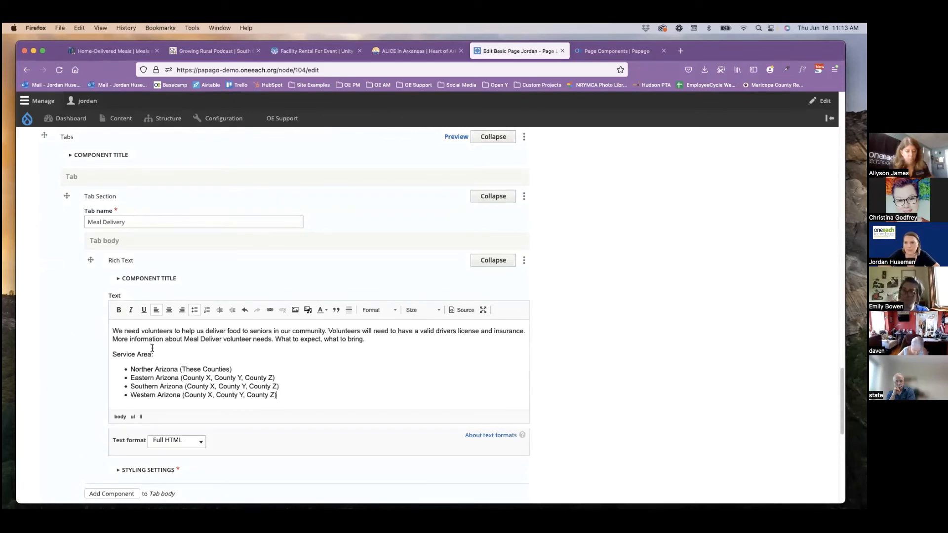
# Add a second Tab Section to the Tabs component, below the "Meal Delivery" section.
pyautogui.scroll(-5, 52, 356)
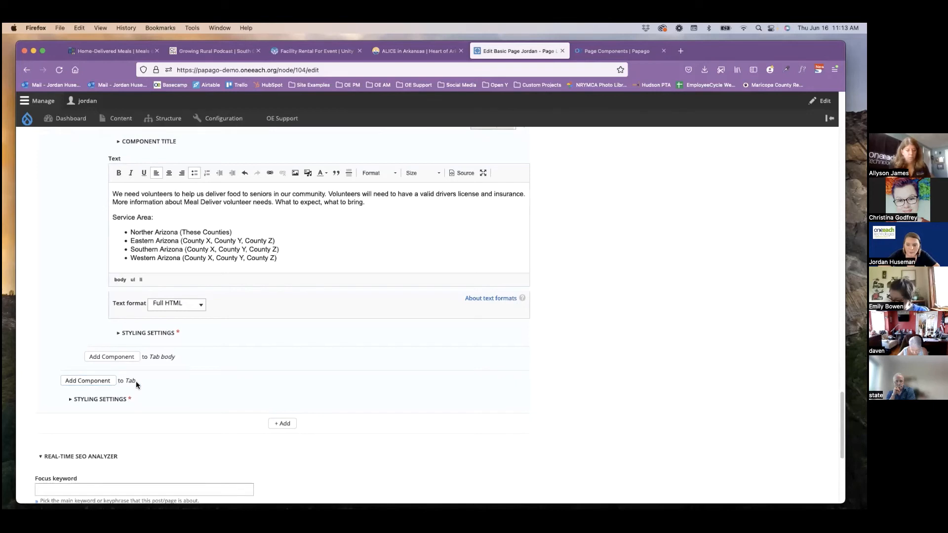
pyautogui.click(111, 381)
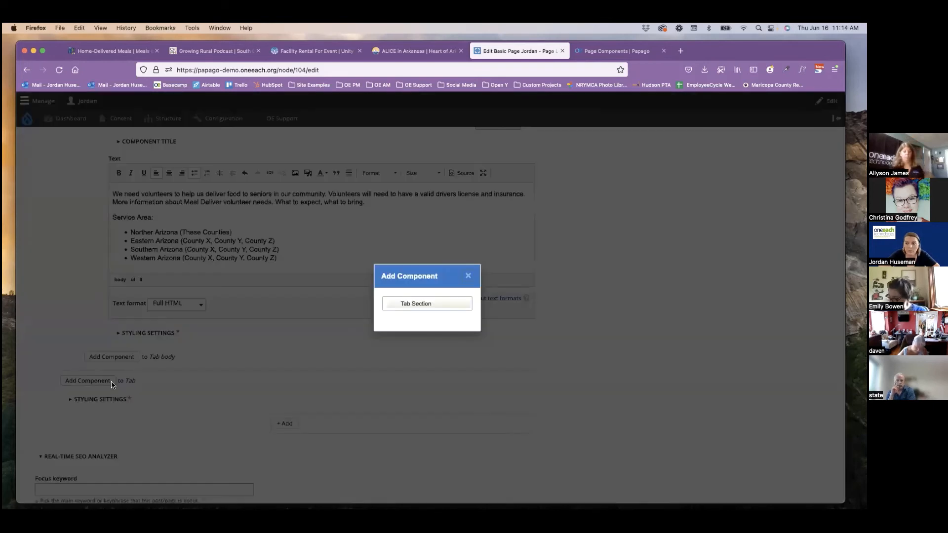
pyautogui.click(424, 305)
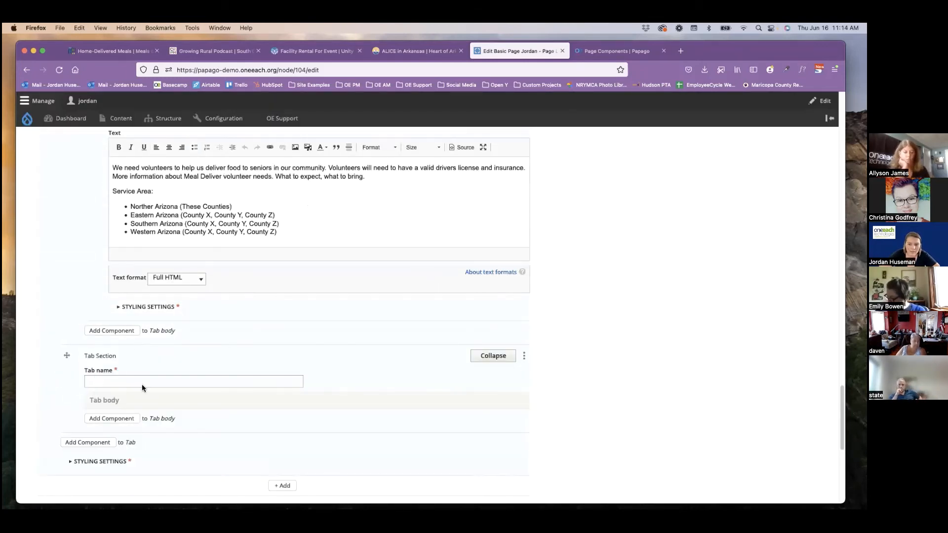
# Name the second tab section "Read. Learn. Succeed Program", copied from the Body heading, and add a Rich Text component to its tab body.
pyautogui.scroll(15, 49, 377)
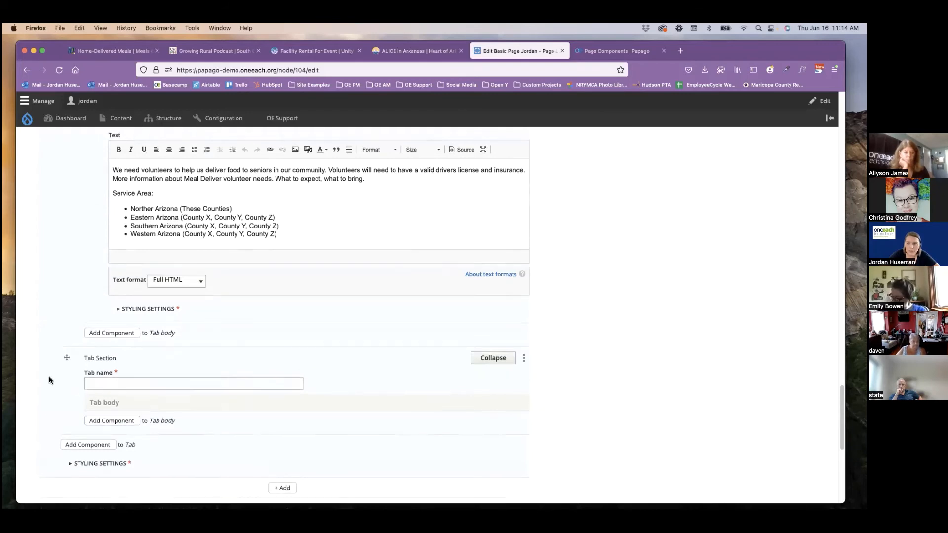
pyautogui.scroll(15, 48, 378)
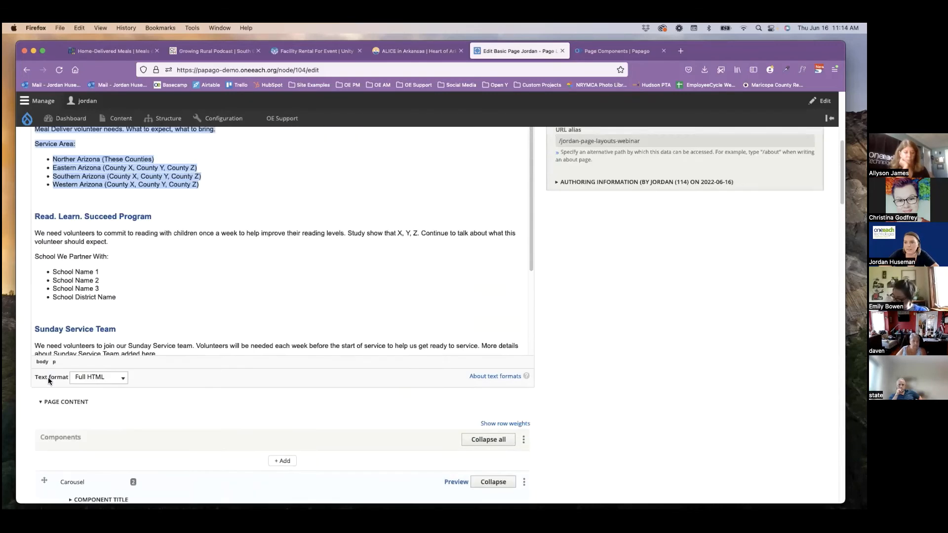
pyautogui.tripleClick(85, 270)
pyautogui.press('super+c')
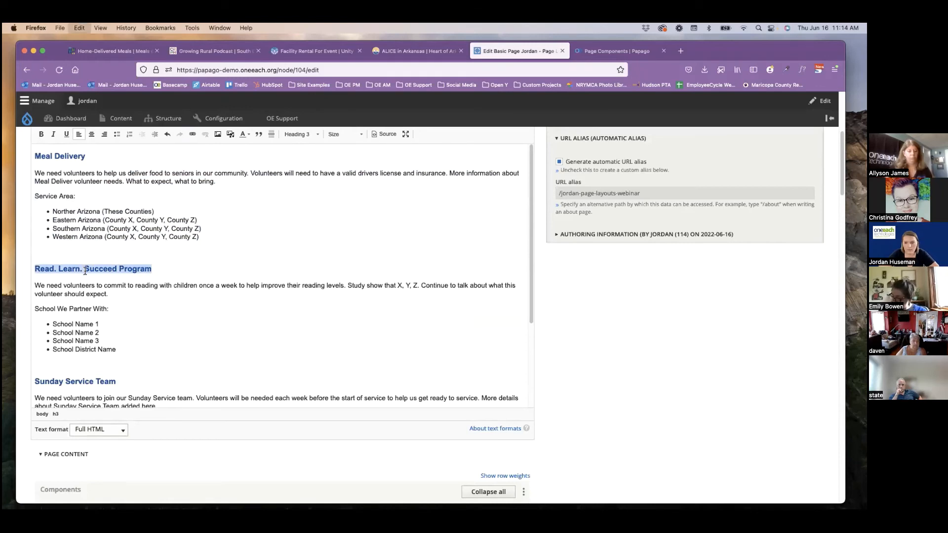
pyautogui.scroll(-7, 26, 348)
pyautogui.scroll(-10, 25, 348)
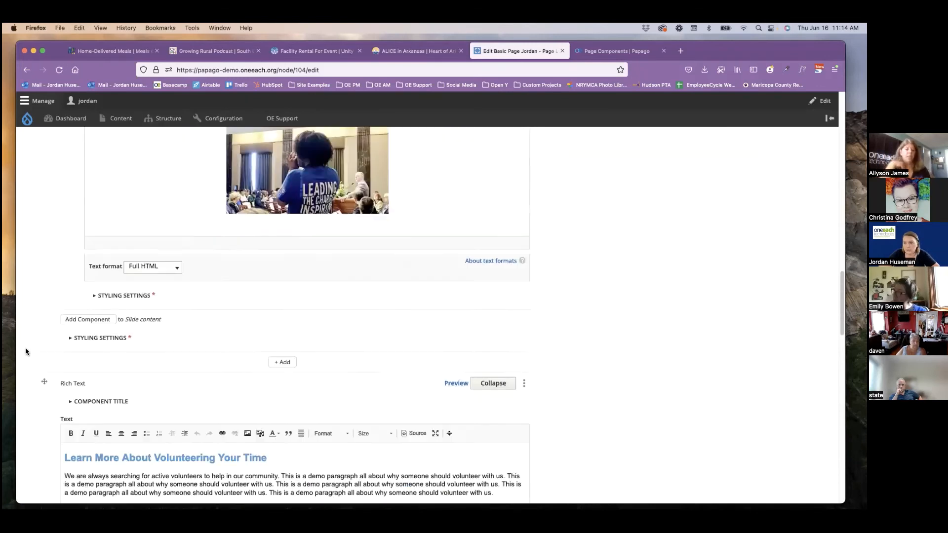
pyautogui.scroll(-5, 24, 348)
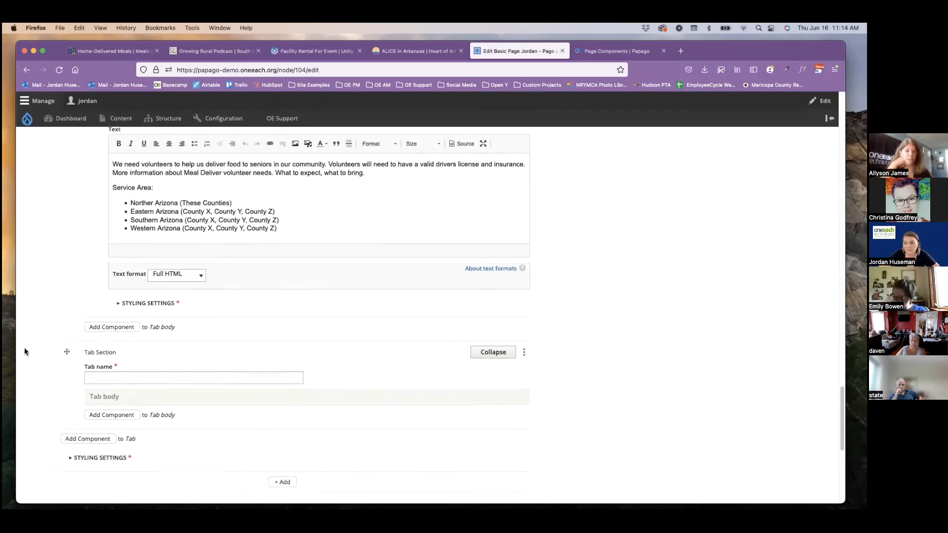
pyautogui.click(112, 373)
pyautogui.press('super+v')
pyautogui.click(115, 413)
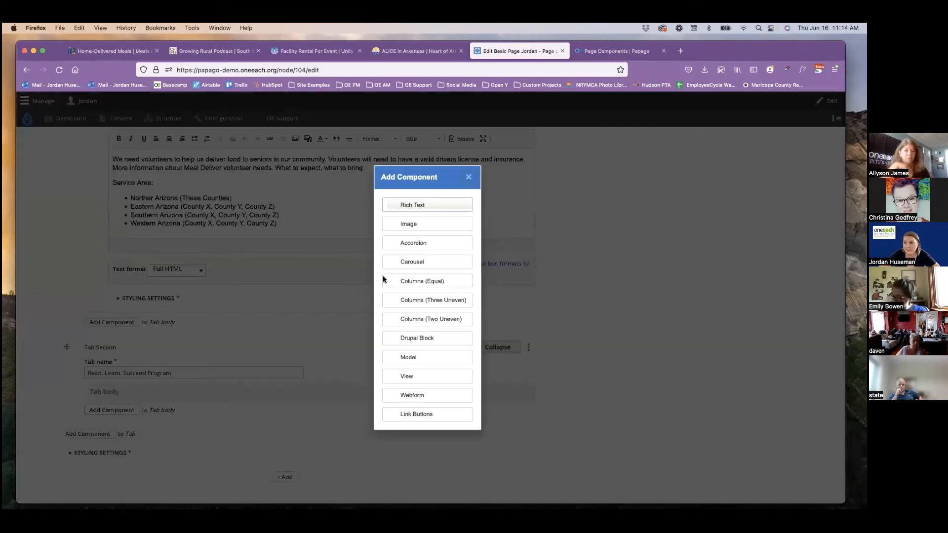
pyautogui.click(409, 207)
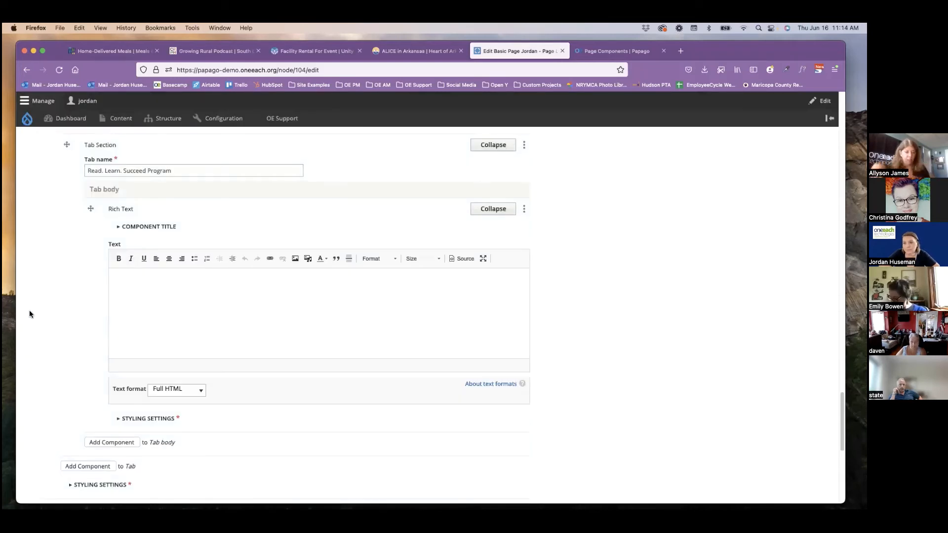
# Copy the reading program paragraph and partner school list from the Body into the Rich Text of the "Read. Learn. Succeed Program" tab.
pyautogui.scroll(5, 29, 314)
pyautogui.scroll(10, 29, 314)
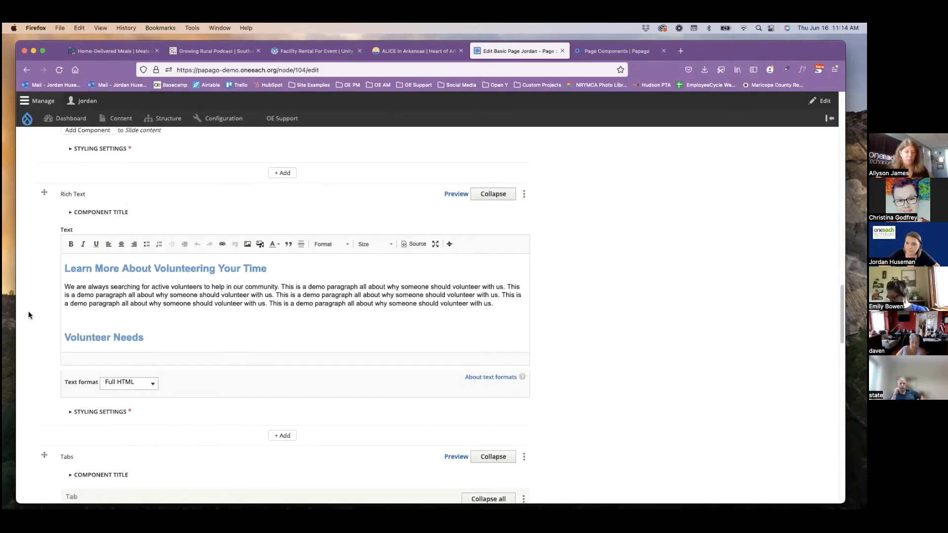
pyautogui.scroll(15, 29, 314)
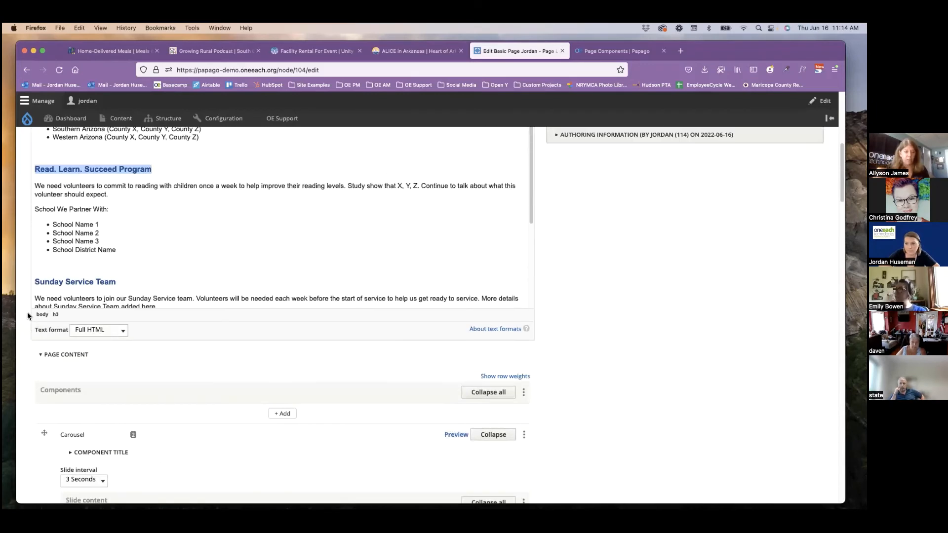
pyautogui.moveTo(138, 269); pyautogui.dragTo(30, 207)
pyautogui.scroll(-5, 20, 335)
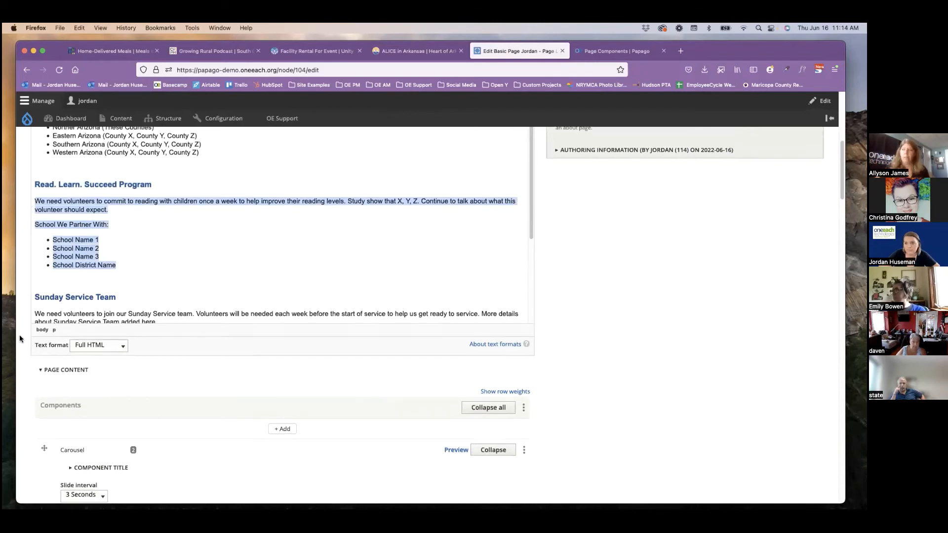
pyautogui.scroll(-10, 19, 335)
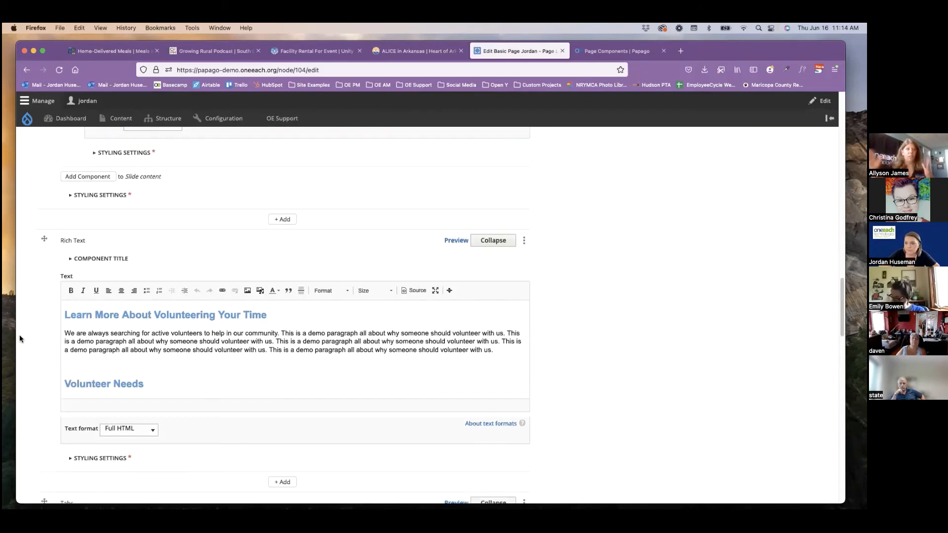
pyautogui.scroll(-10, 20, 337)
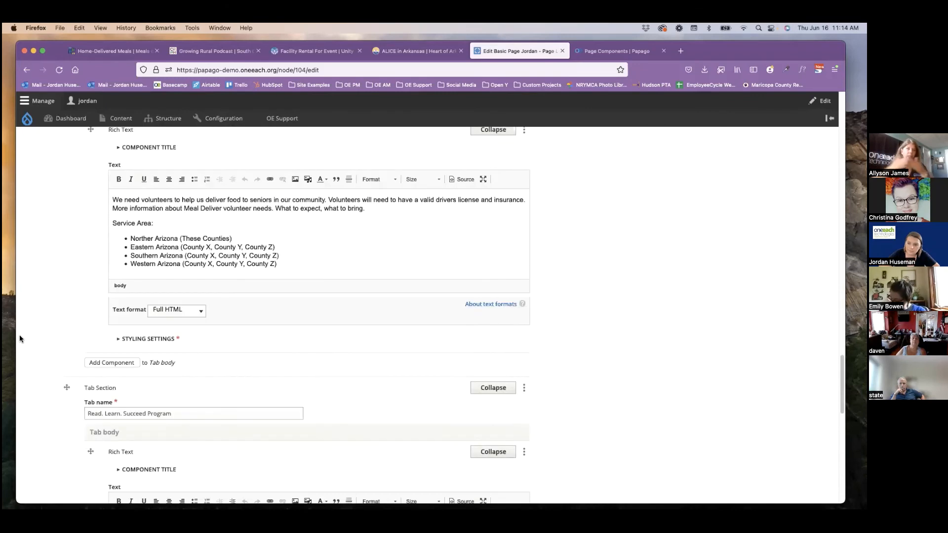
pyautogui.scroll(-5, 20, 335)
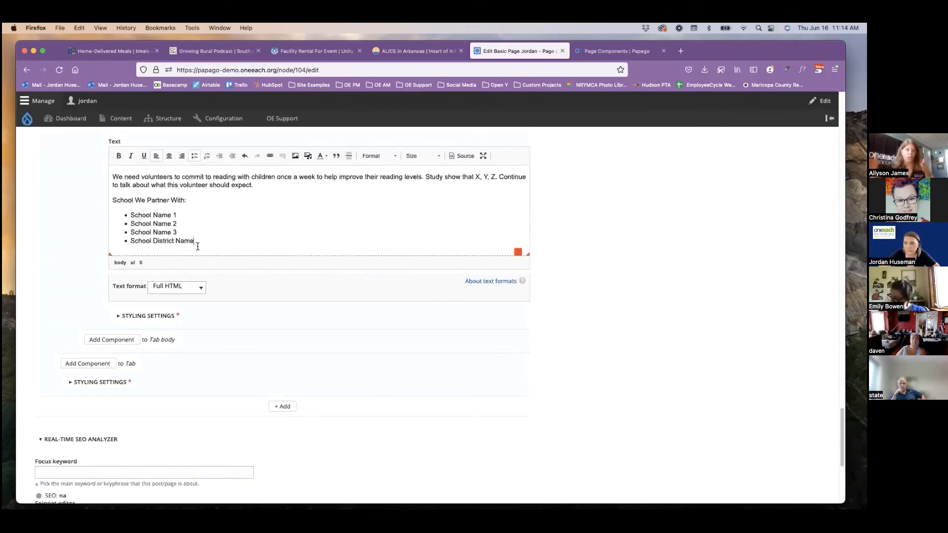
# Add a third Tab Section to the Tabs component, below the "Read. Learn. Succeed Program" section.
pyautogui.scroll(1, 55, 326)
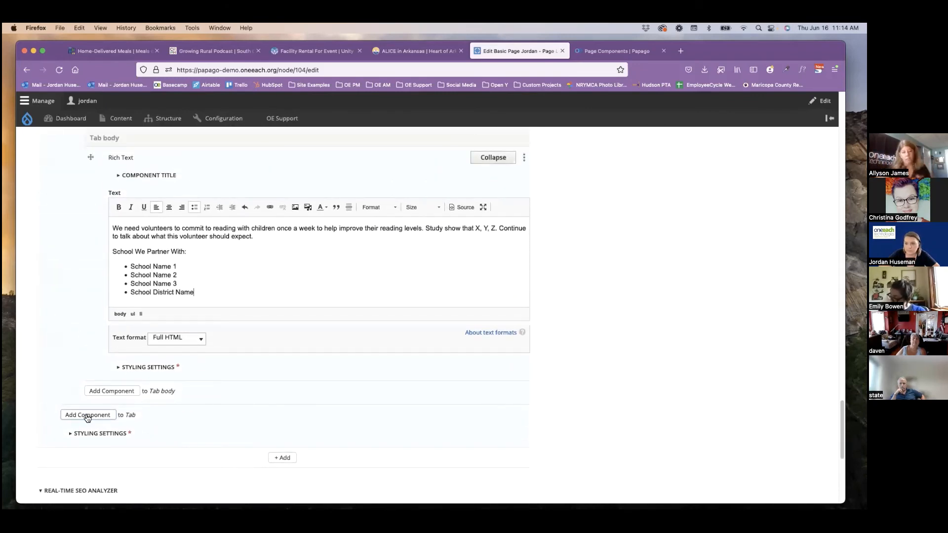
pyautogui.click(87, 415)
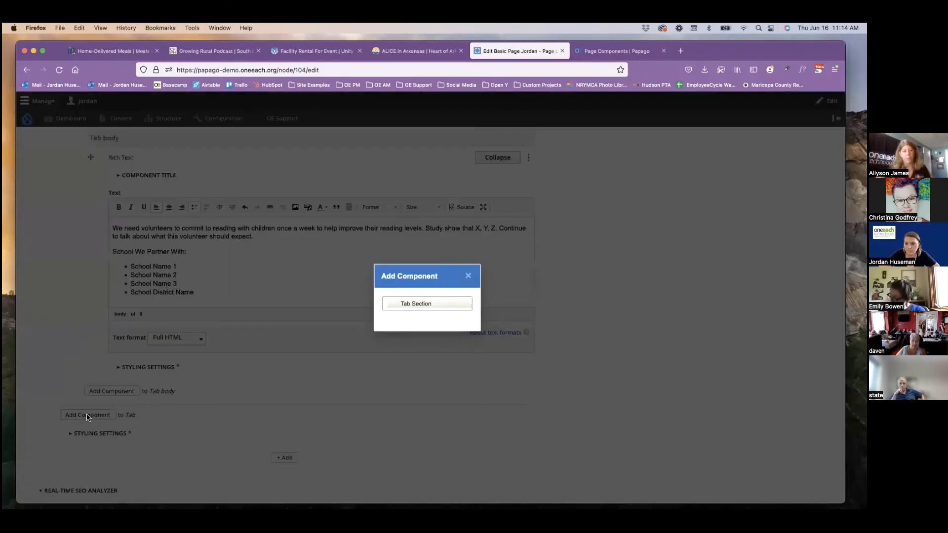
pyautogui.click(405, 303)
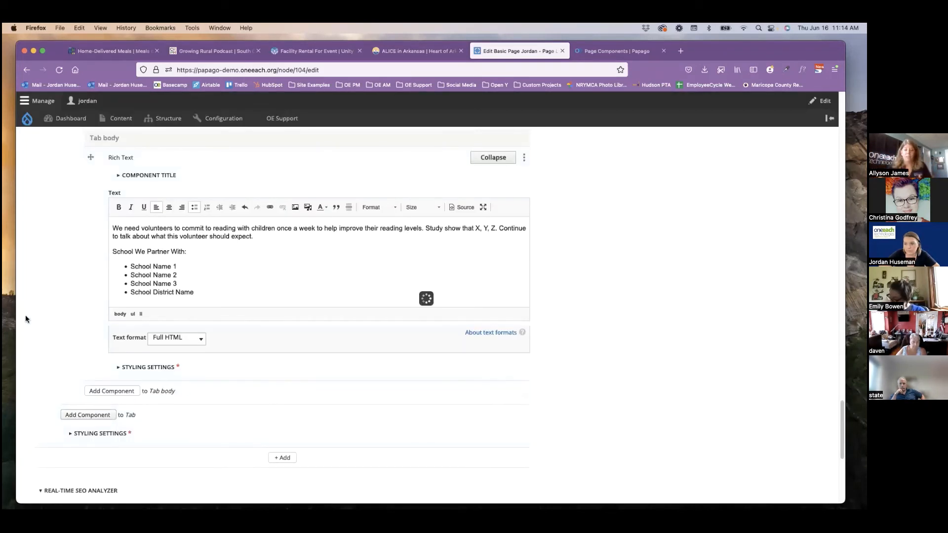
# Name the third tab section "Sunday Service Team", copied from the Body heading, and add a Rich Text component to its tab body.
pyautogui.scroll(15, 23, 321)
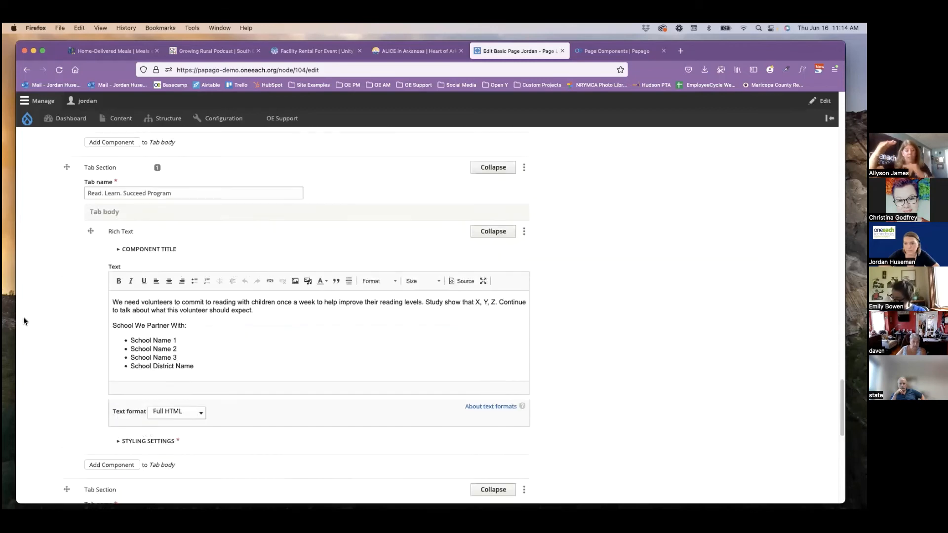
pyautogui.scroll(15, 24, 320)
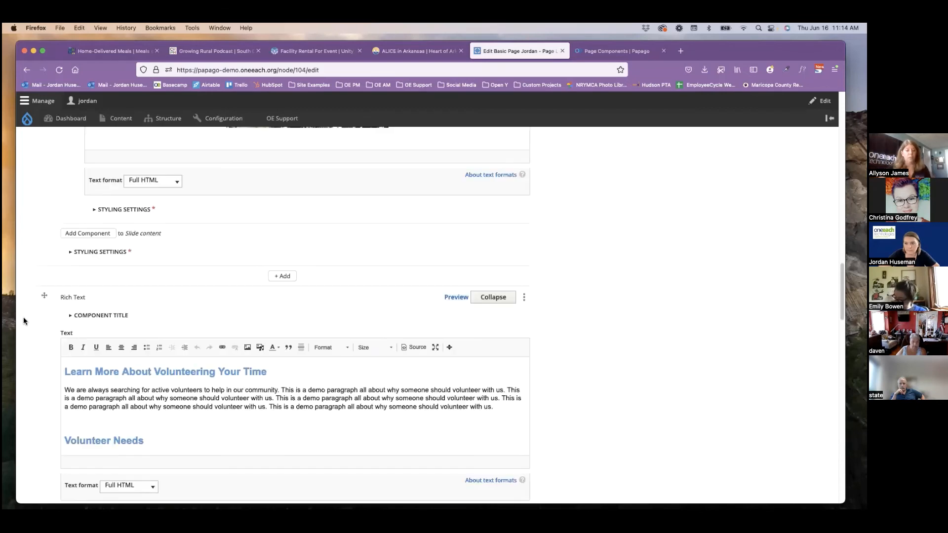
pyautogui.scroll(15, 23, 320)
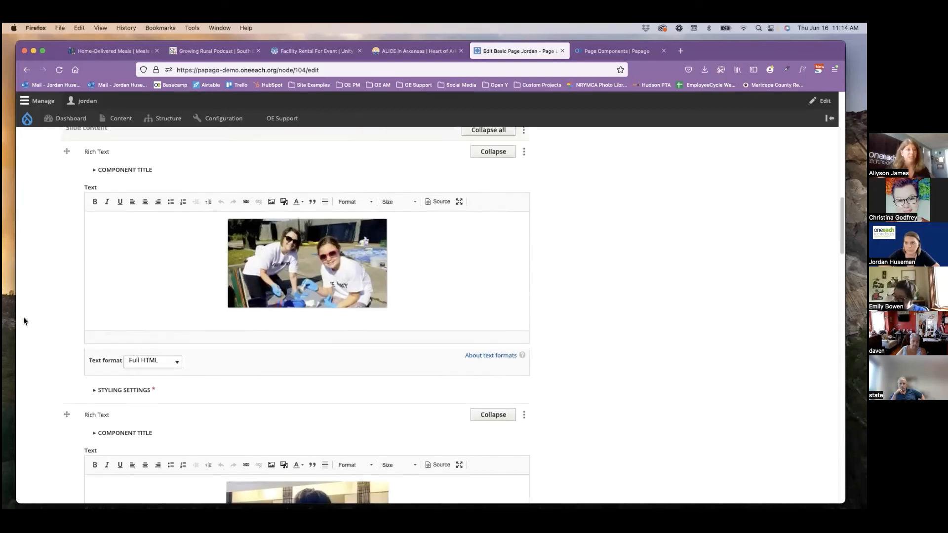
pyautogui.scroll(2, 23, 321)
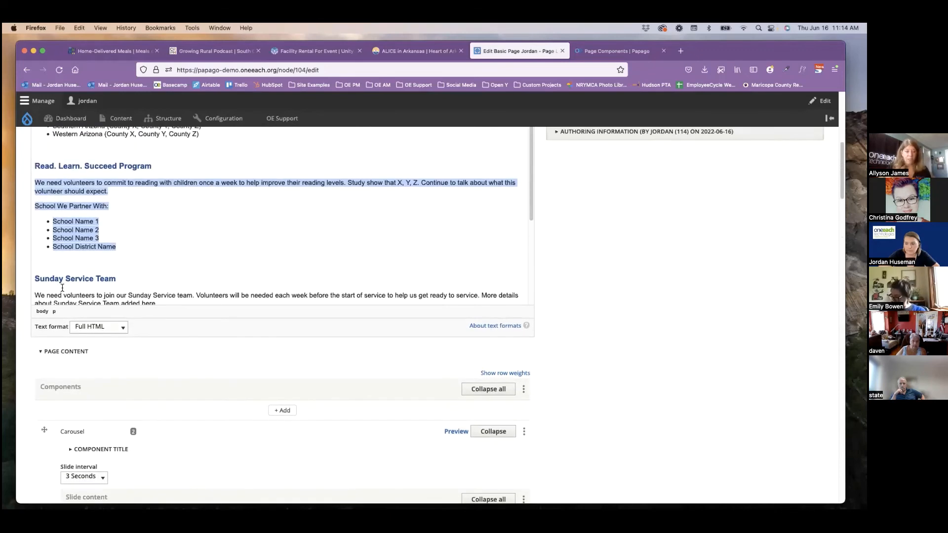
pyautogui.tripleClick(67, 279)
pyautogui.press('super+c')
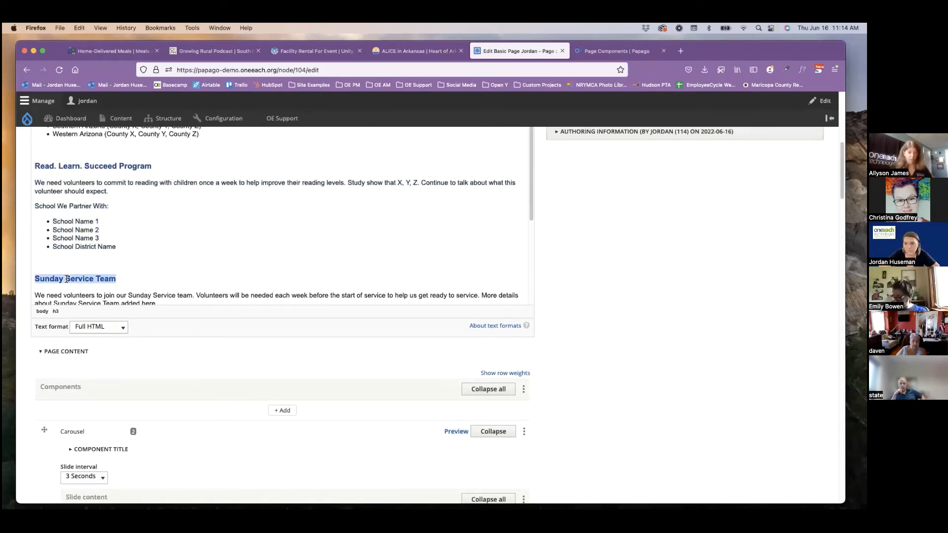
pyautogui.scroll(-15, 34, 365)
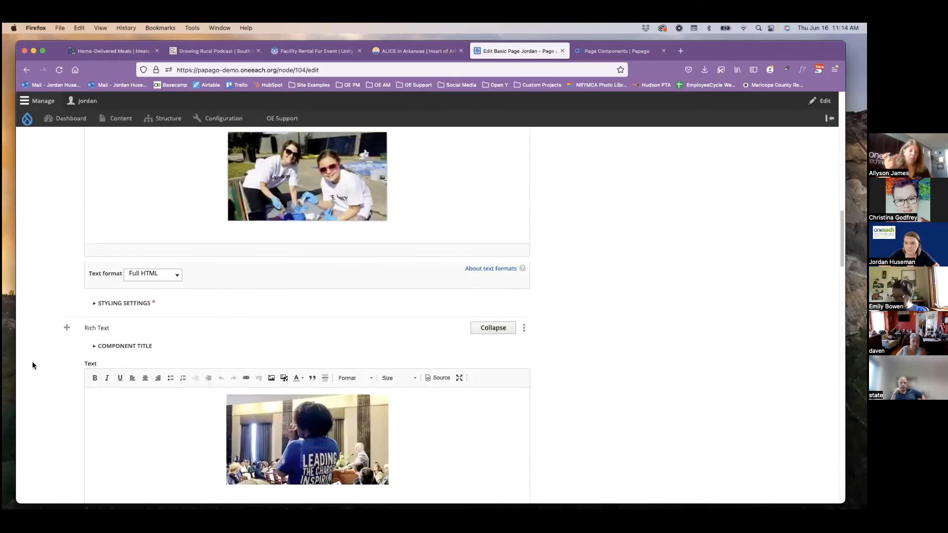
pyautogui.scroll(-15, 31, 361)
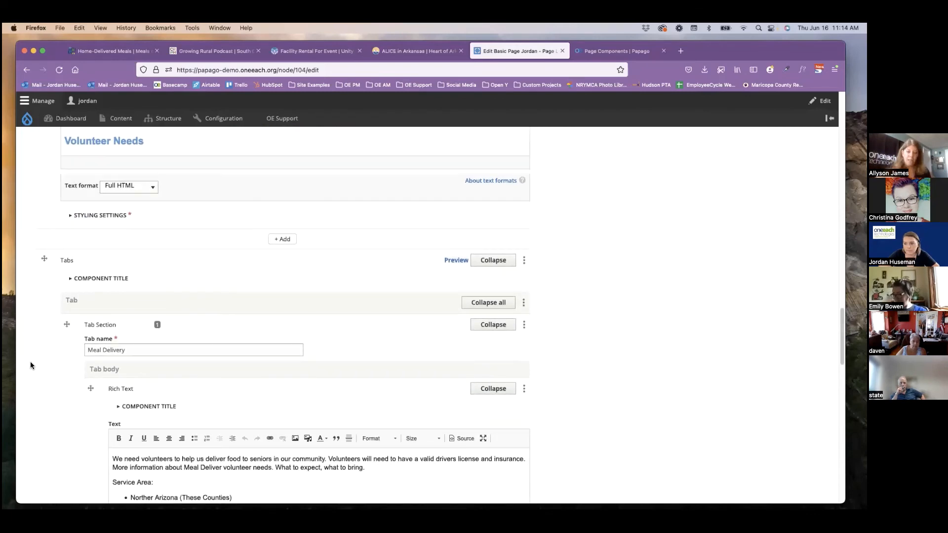
pyautogui.scroll(-10, 31, 365)
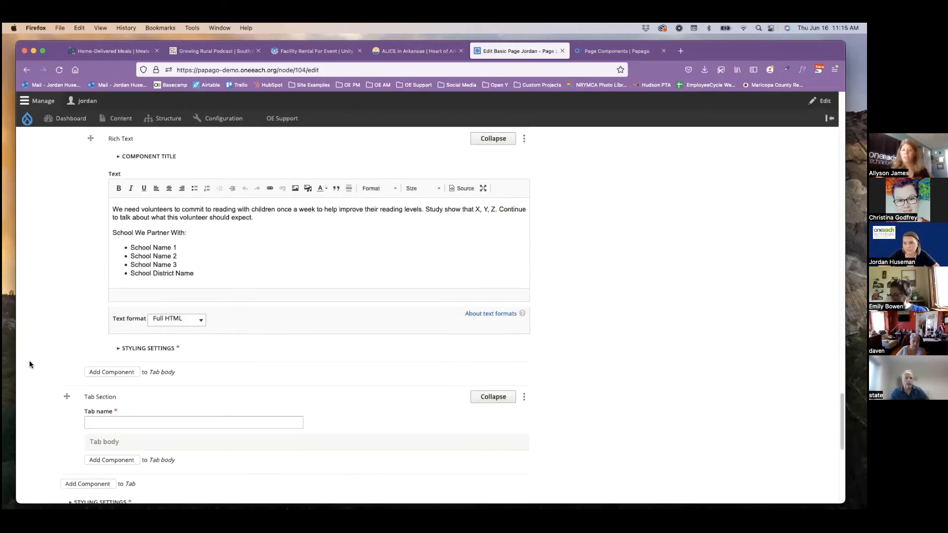
pyautogui.click(128, 348)
pyautogui.press('super+v')
pyautogui.click(112, 381)
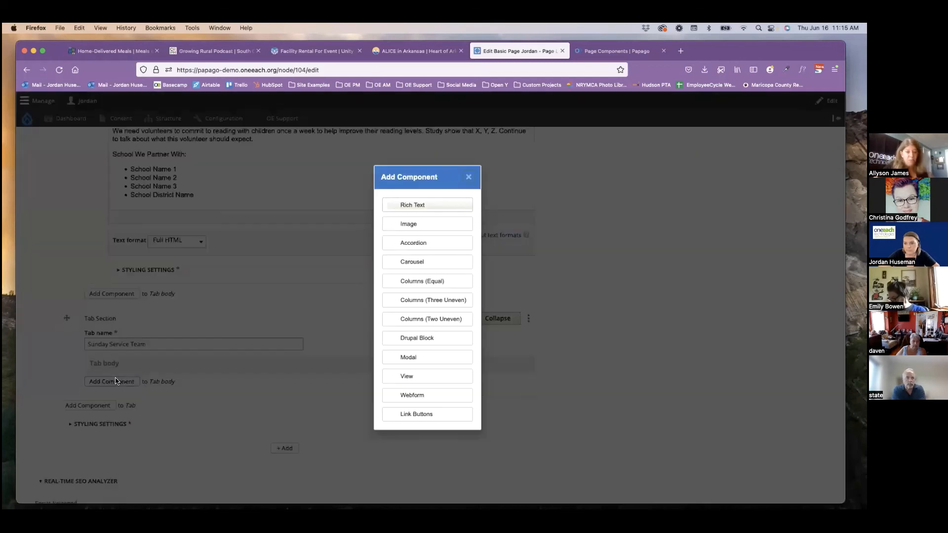
pyautogui.click(413, 205)
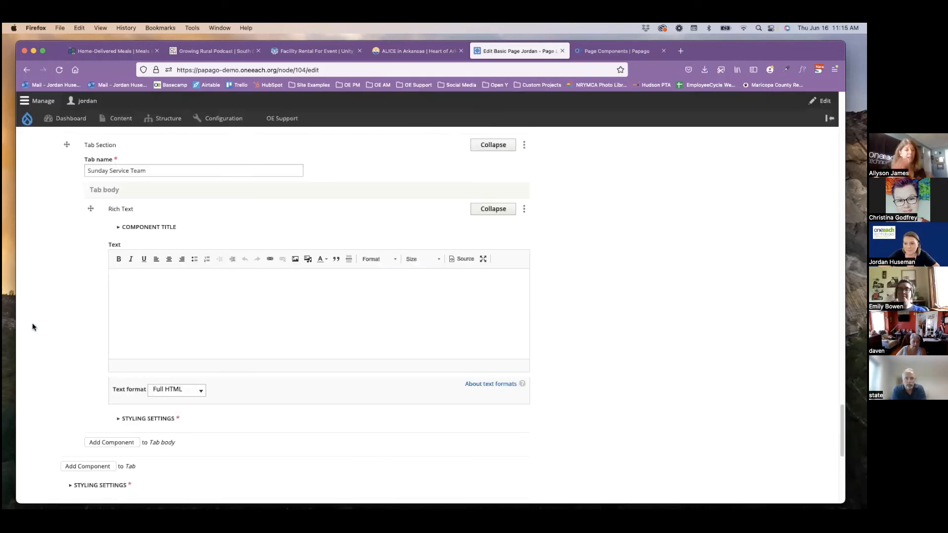
# Copy the Sunday Service paragraph and Volunteer Positions list from the Body into the Rich Text of the "Sunday Service Team" tab.
pyautogui.scroll(1, 31, 324)
pyautogui.scroll(10, 30, 325)
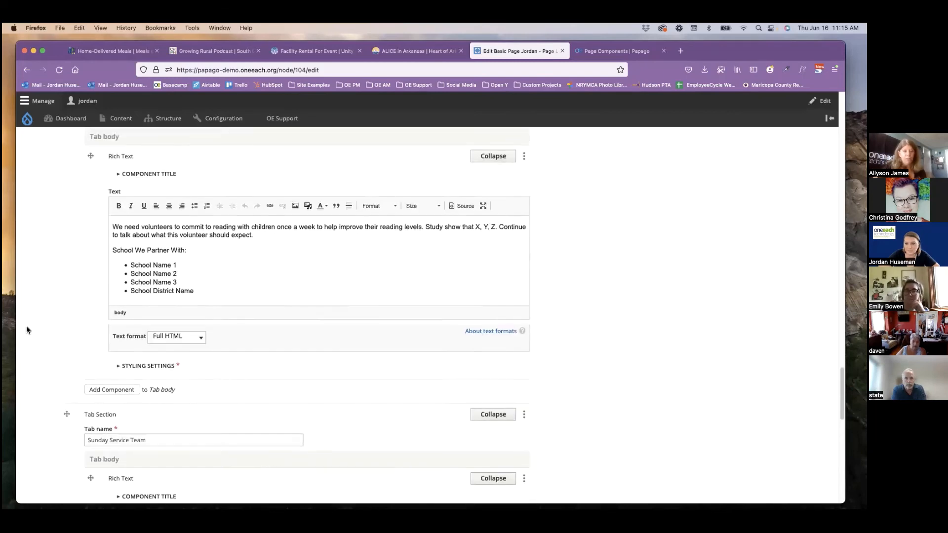
pyautogui.scroll(10, 26, 327)
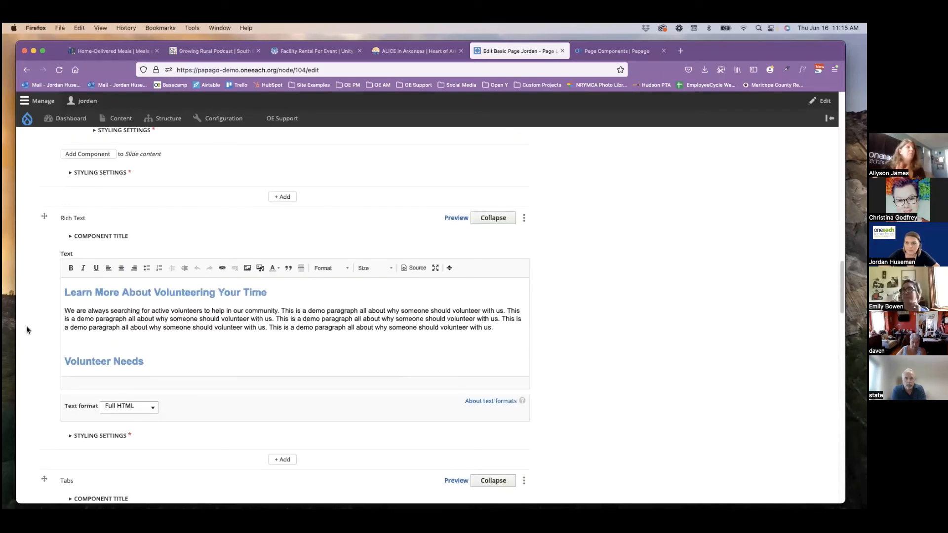
pyautogui.scroll(10, 25, 329)
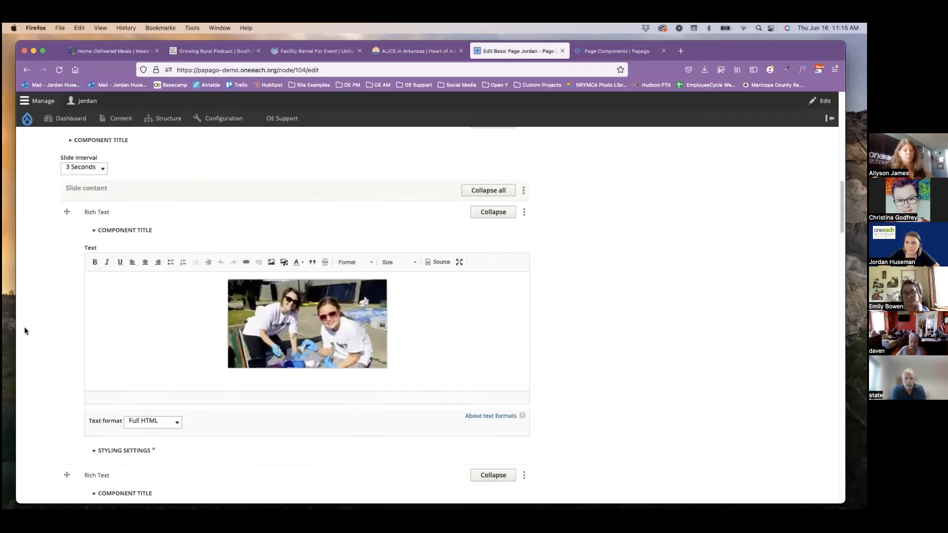
pyautogui.scroll(3, 25, 330)
pyautogui.scroll(-5, 173, 233)
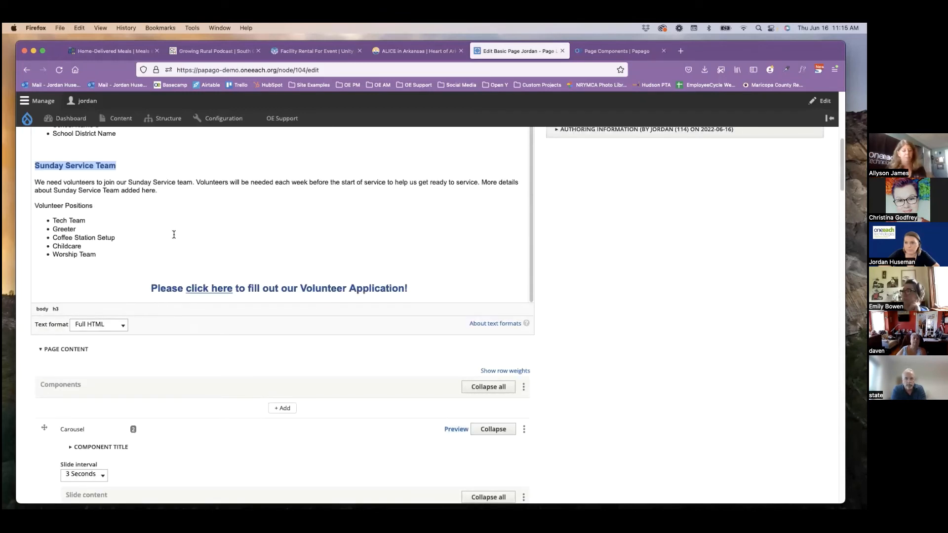
pyautogui.moveTo(97, 263); pyautogui.dragTo(35, 186)
pyautogui.press('super+c')
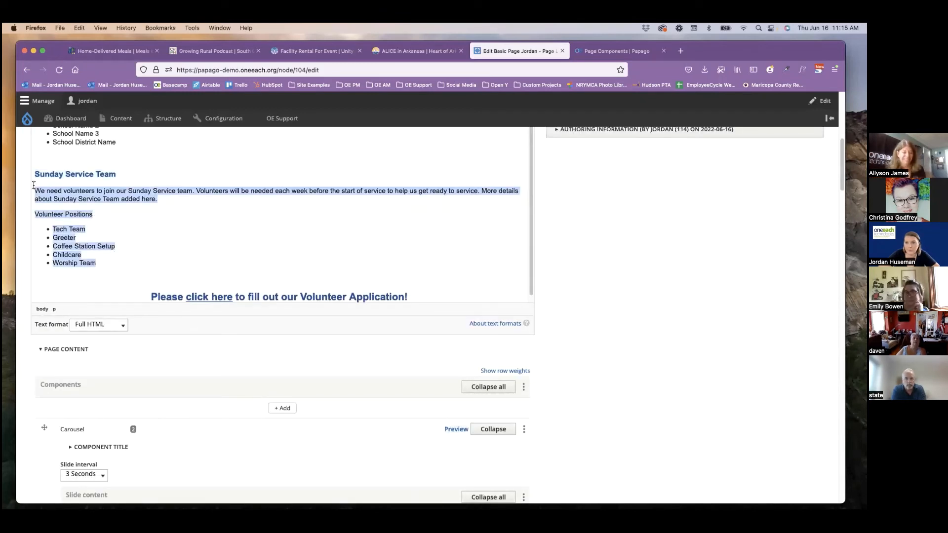
pyautogui.scroll(-15, 28, 312)
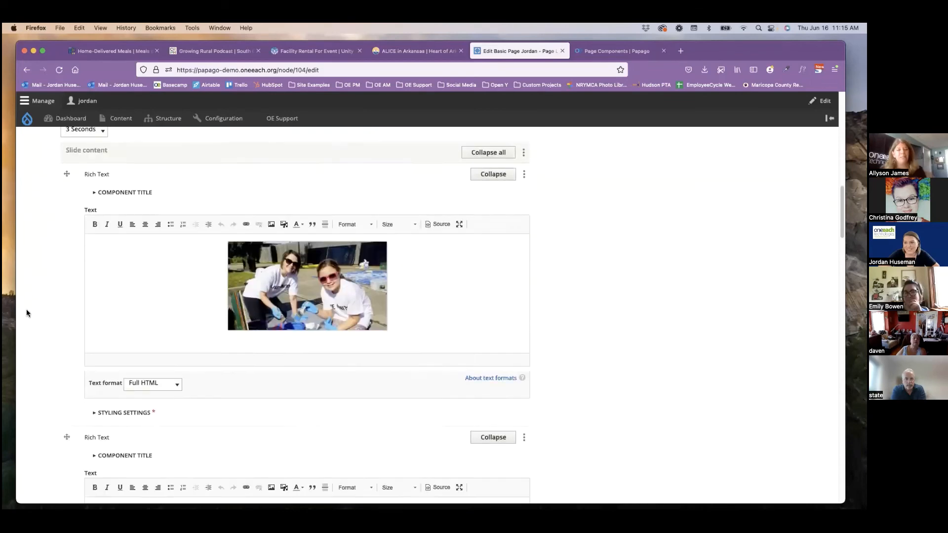
pyautogui.scroll(-12, 25, 309)
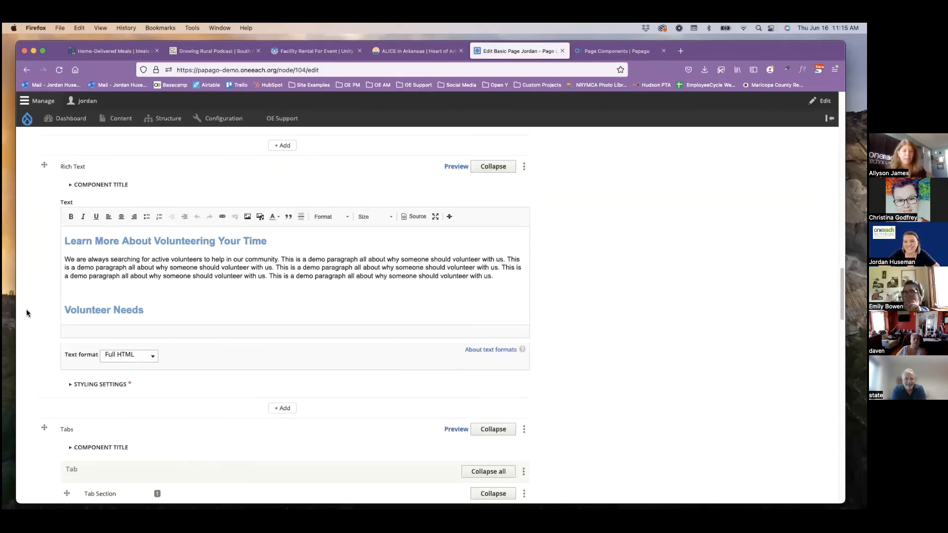
pyautogui.scroll(-12, 26, 309)
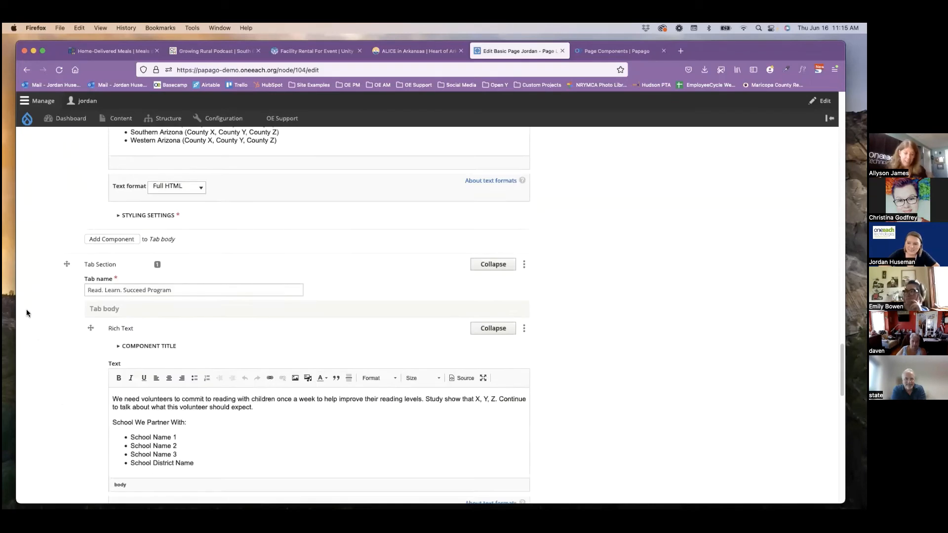
pyautogui.scroll(-3, 26, 310)
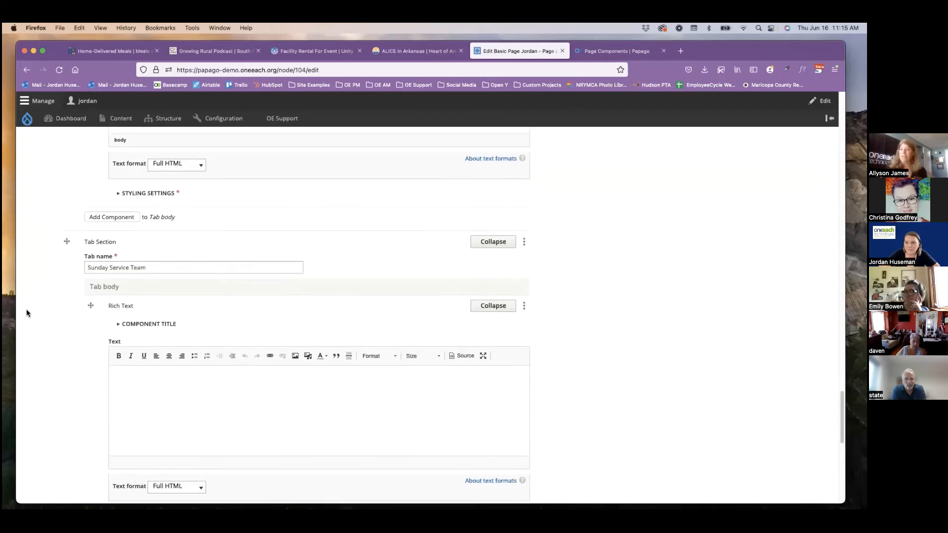
pyautogui.click(141, 374)
pyautogui.press('super+v')
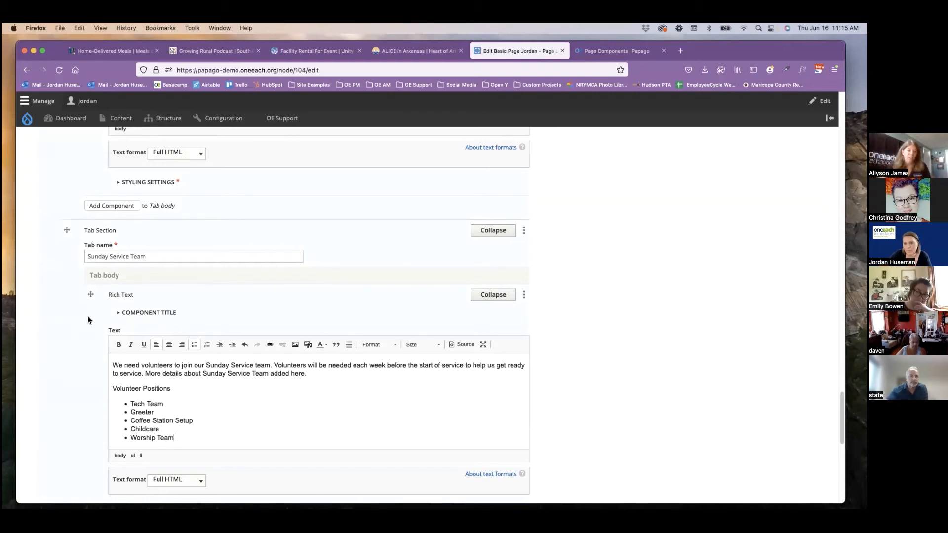
# Add a Link Buttons component to the page content directly below the Tabs component.
pyautogui.scroll(-3, 86, 320)
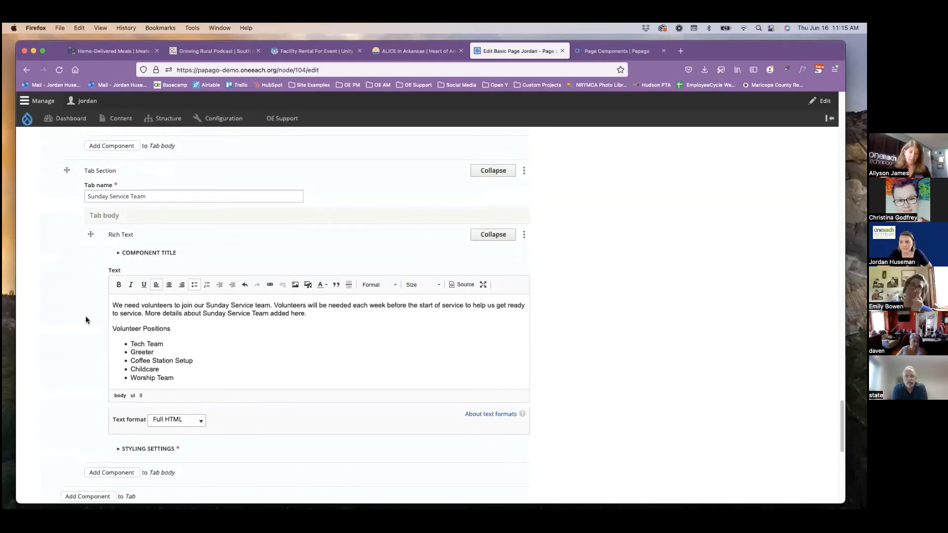
pyautogui.scroll(-3, 83, 316)
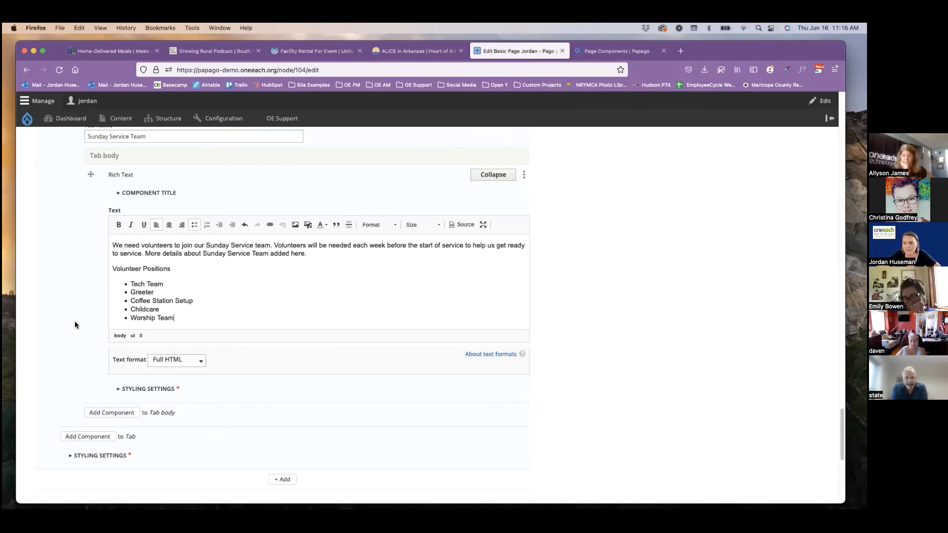
pyautogui.scroll(-5, 250, 343)
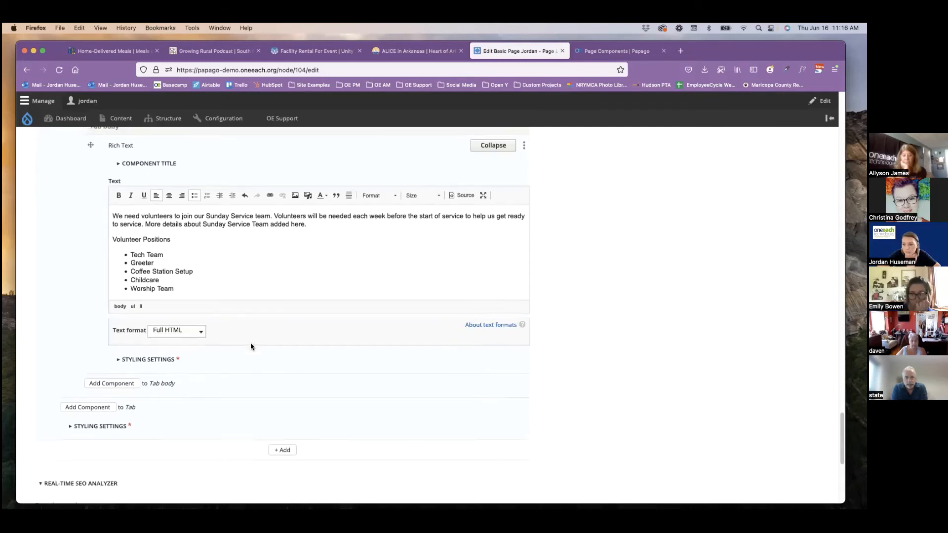
pyautogui.click(283, 359)
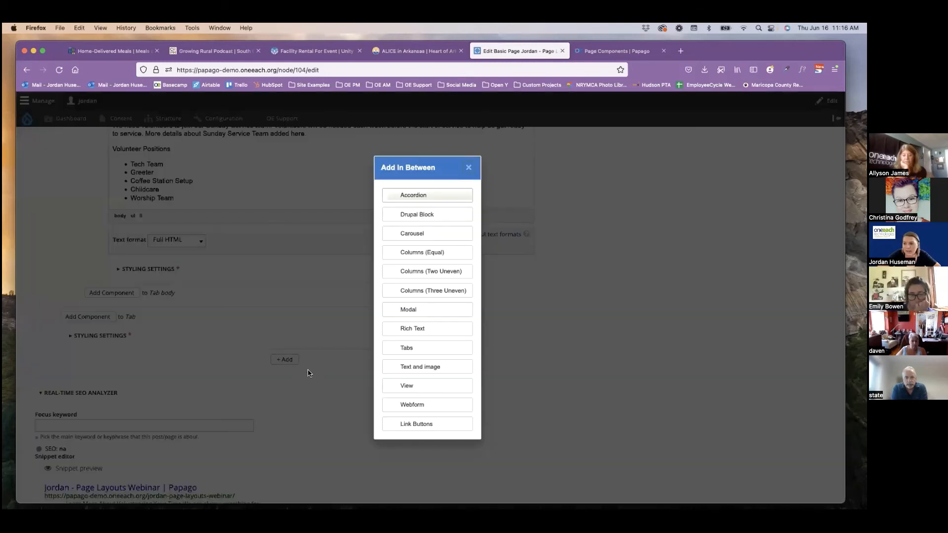
pyautogui.click(421, 427)
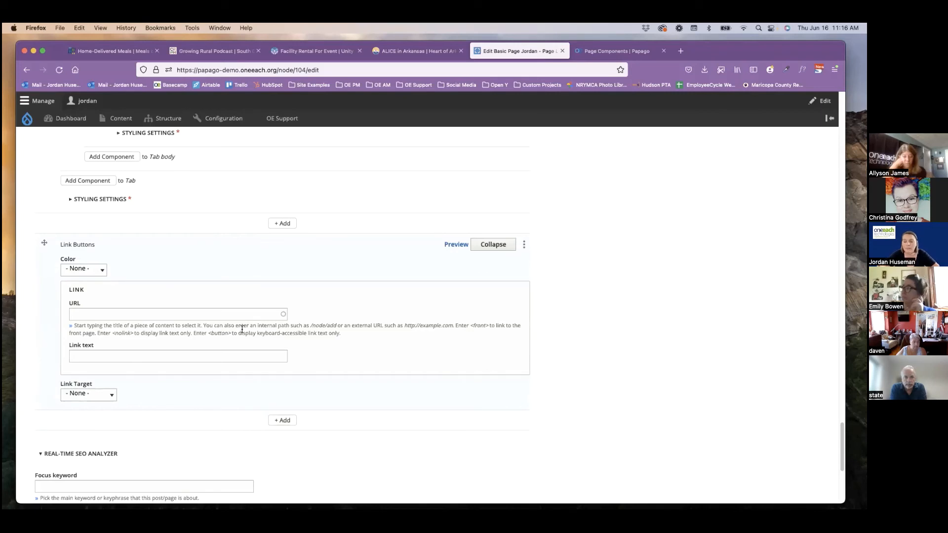
# Set the link button's color to Red and its URL to <front>.
pyautogui.click(103, 271)
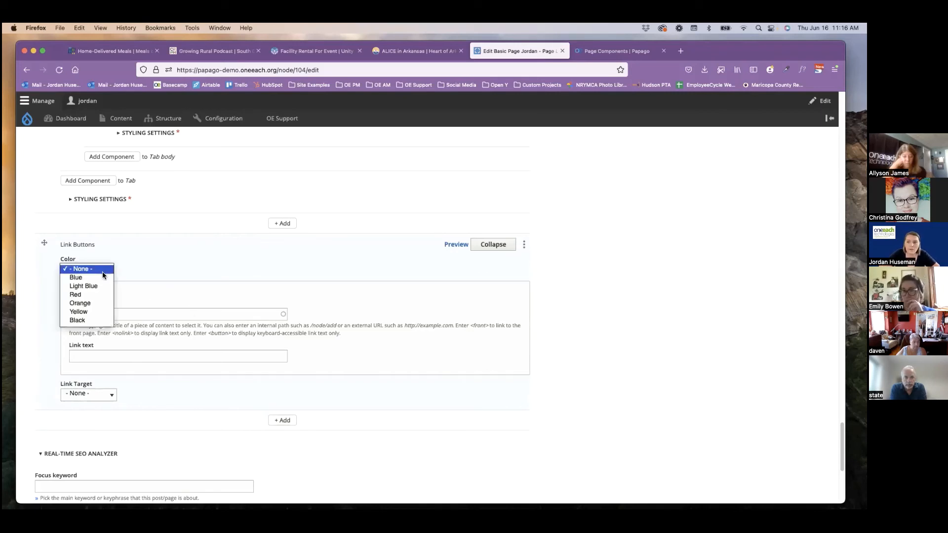
pyautogui.click(79, 295)
pyautogui.click(77, 315)
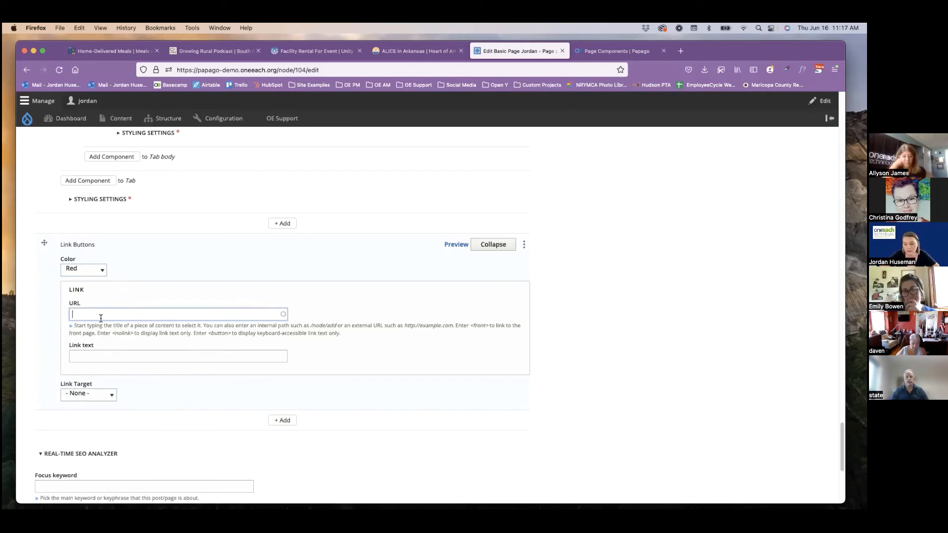
pyautogui.write('<front>')
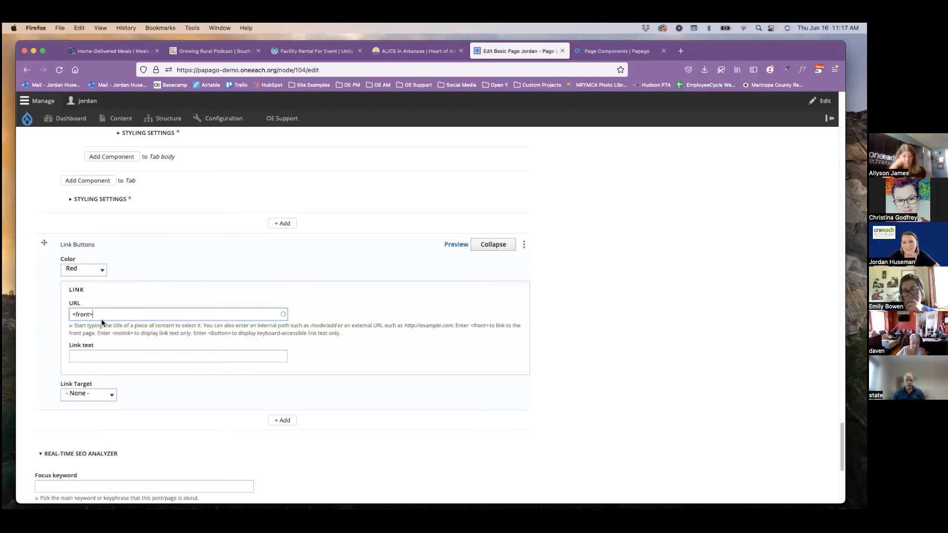
# Set the button's link text to "Click Here to Sign up to Volunteer!" and its link target to New Window.
pyautogui.scroll(-1, 99, 312)
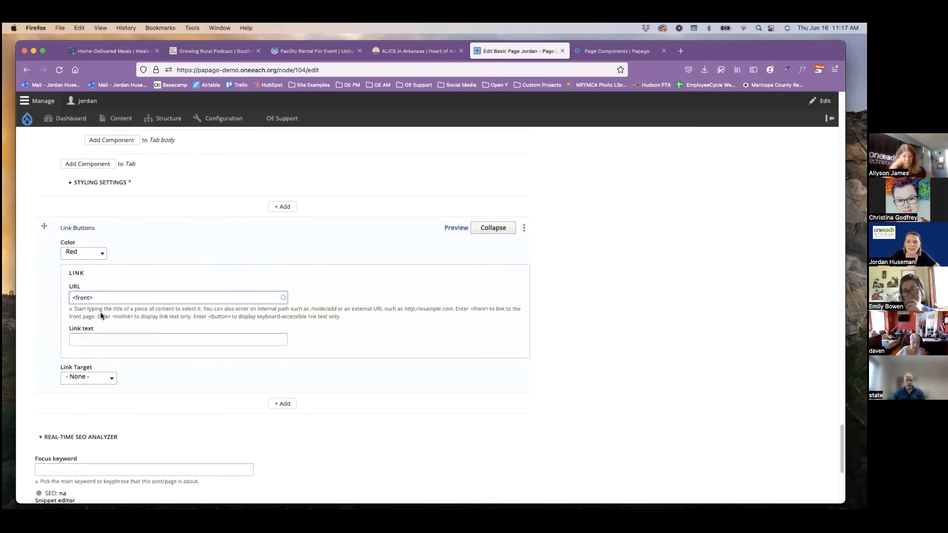
pyautogui.click(94, 329)
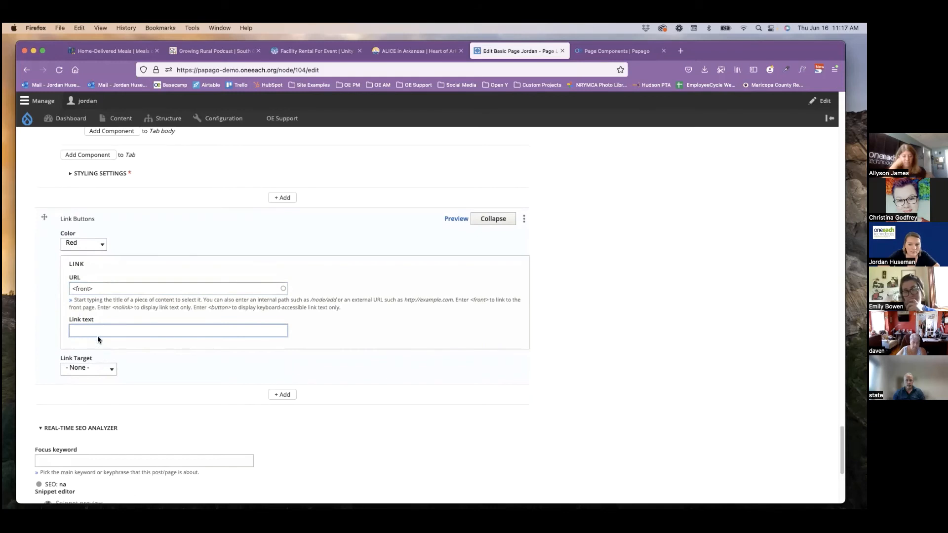
pyautogui.write('Click')
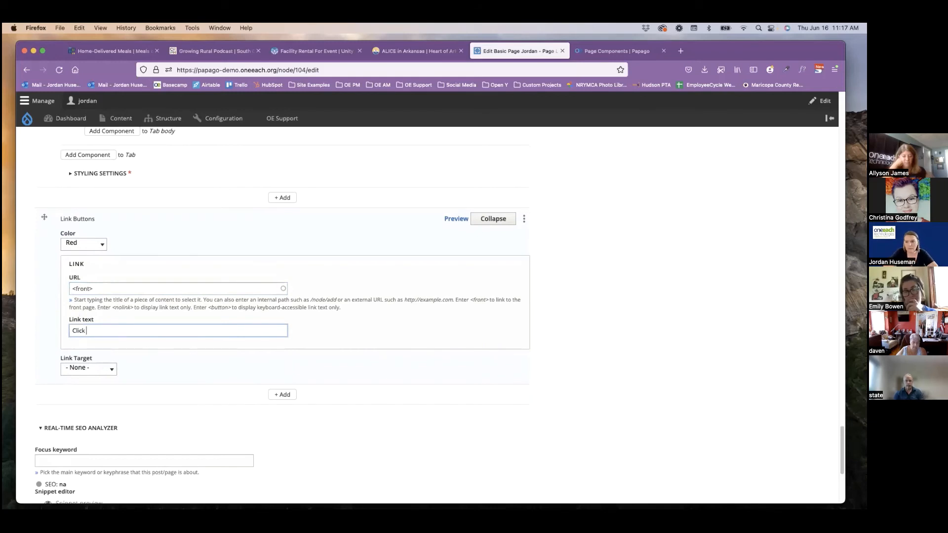
pyautogui.write(' Here to Sign up to ')
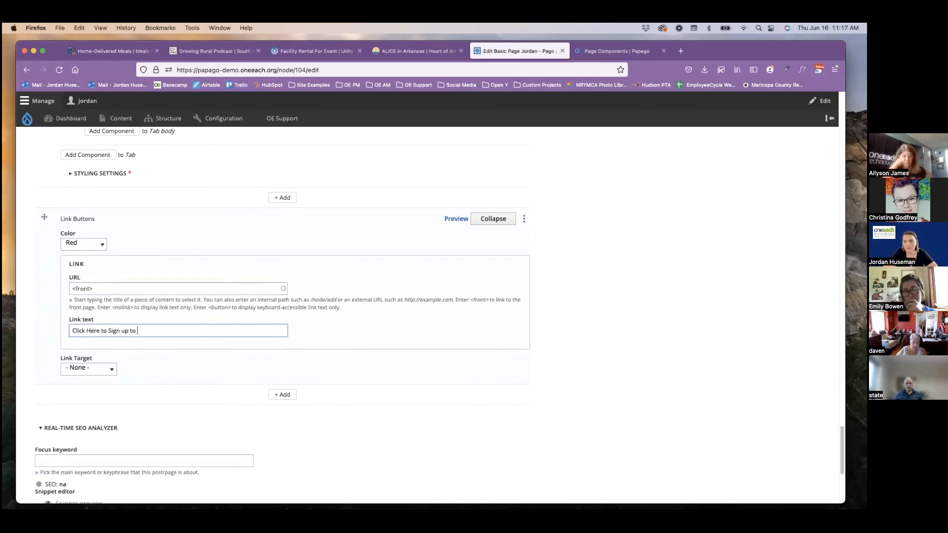
pyautogui.write('Volunte')
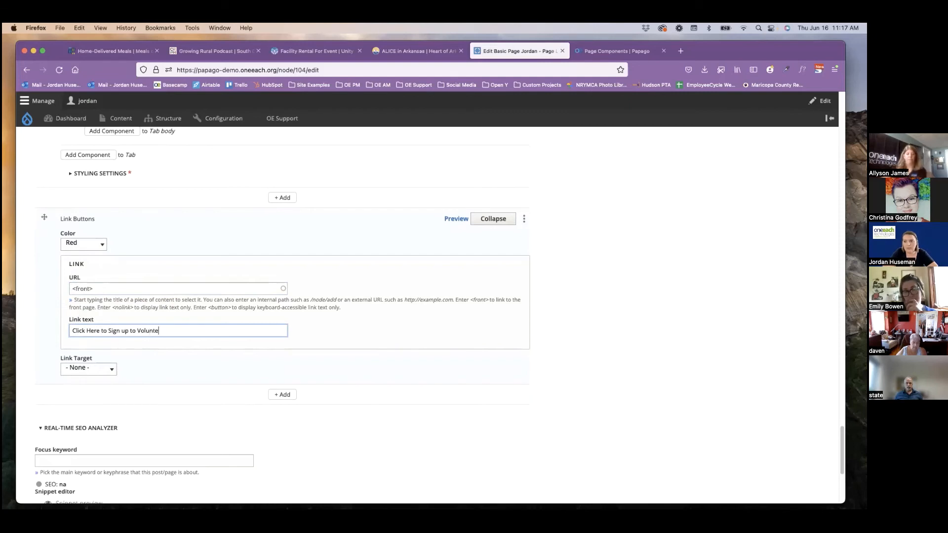
pyautogui.write('er!')
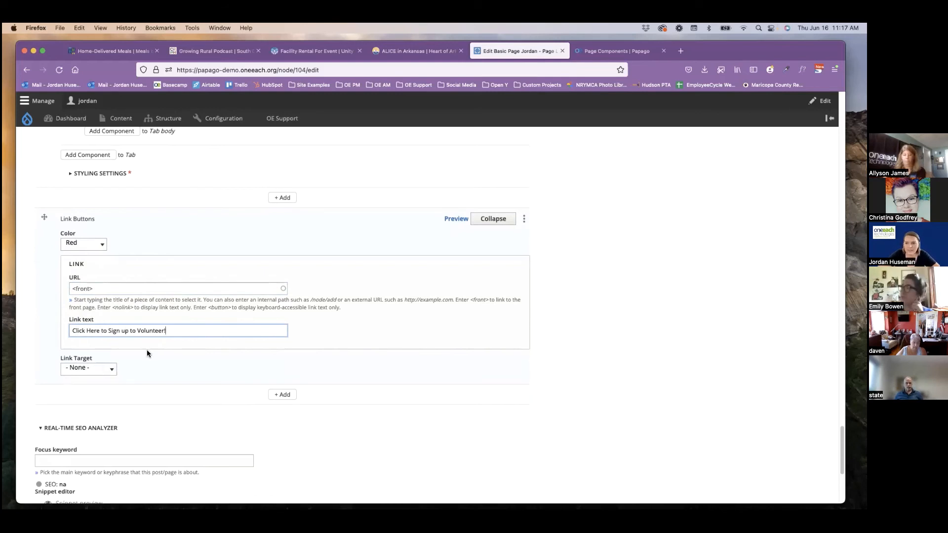
pyautogui.click(98, 370)
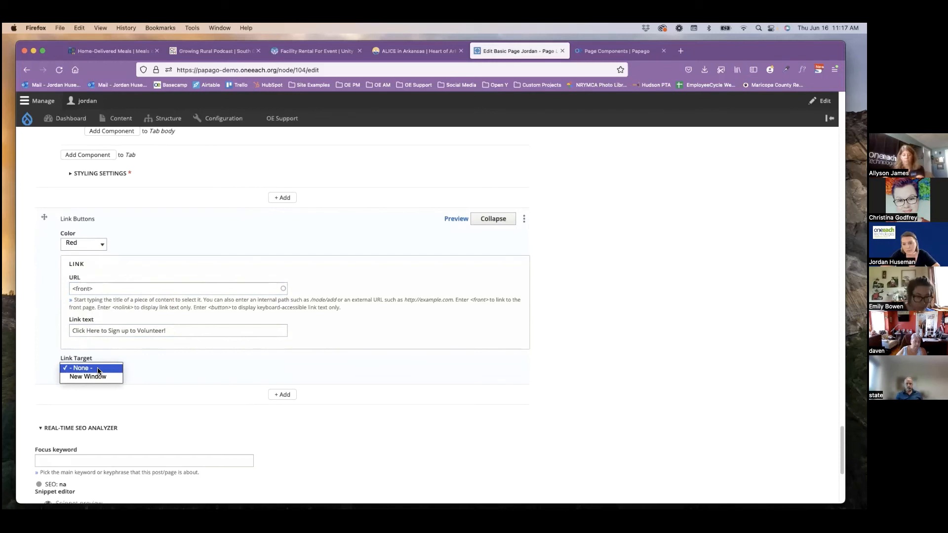
pyautogui.click(73, 376)
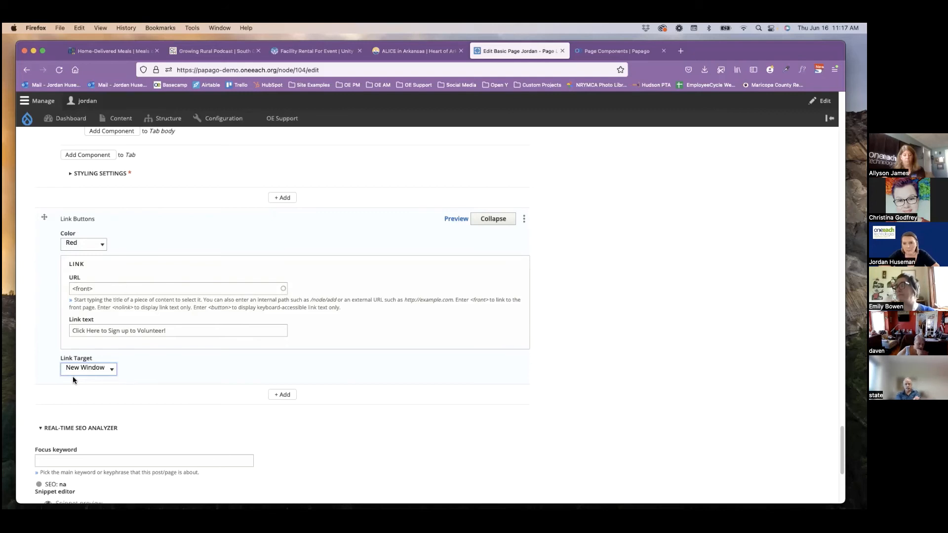
# Add a Webform component below the Link Buttons component and choose the Volunteer Opportunities webform for it.
pyautogui.scroll(-2, 200, 368)
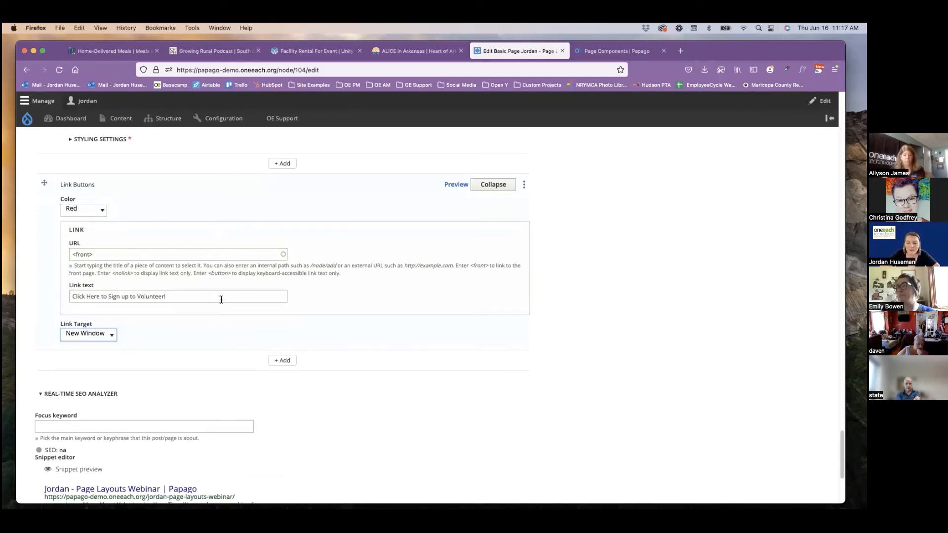
pyautogui.click(283, 361)
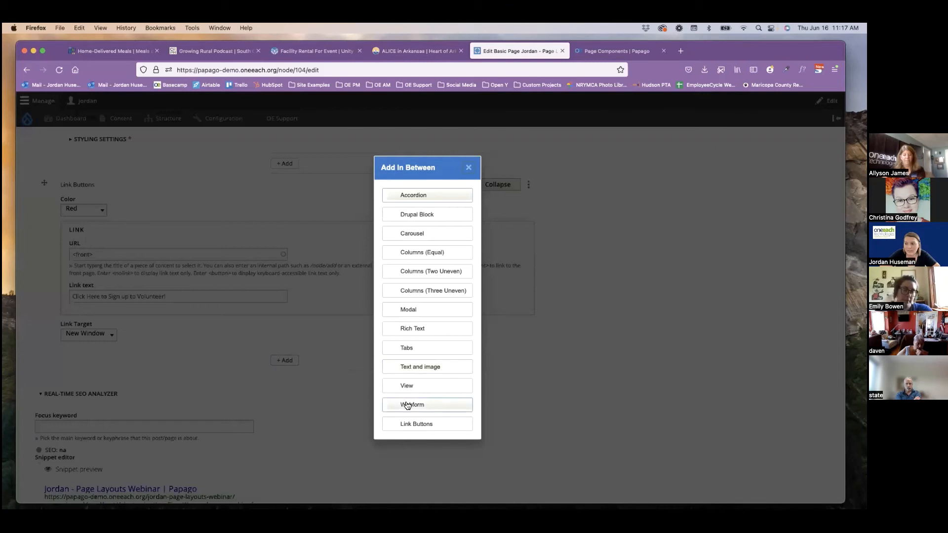
pyautogui.click(423, 406)
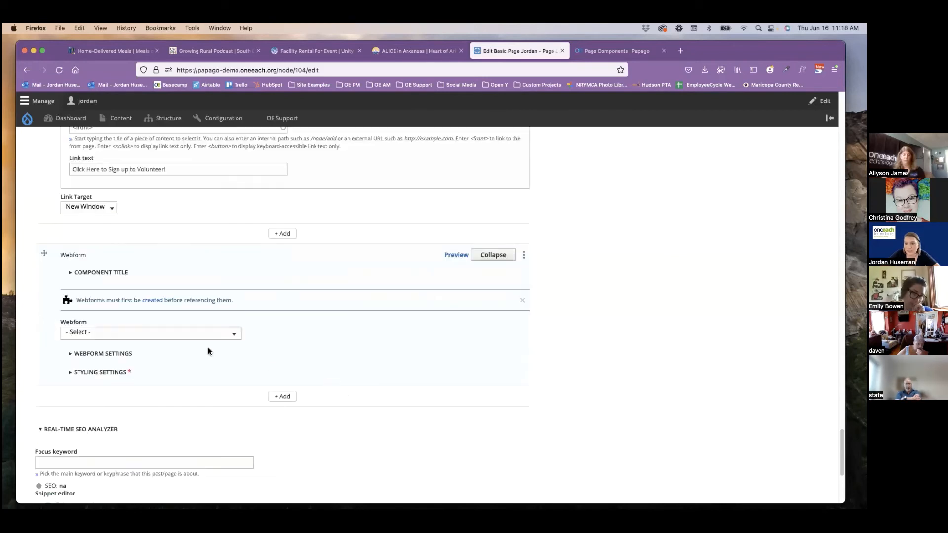
pyautogui.click(226, 339)
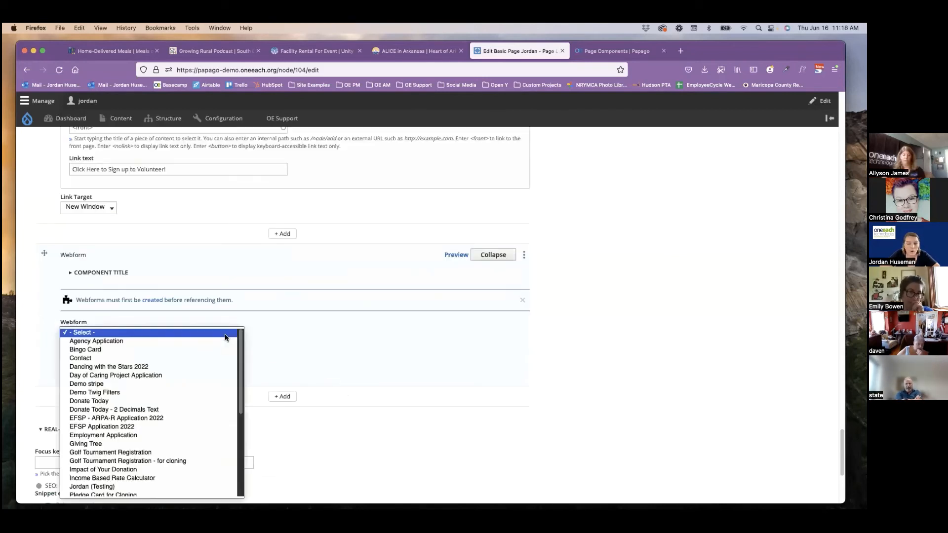
pyautogui.scroll(-5, 220, 370)
pyautogui.scroll(-2, 221, 374)
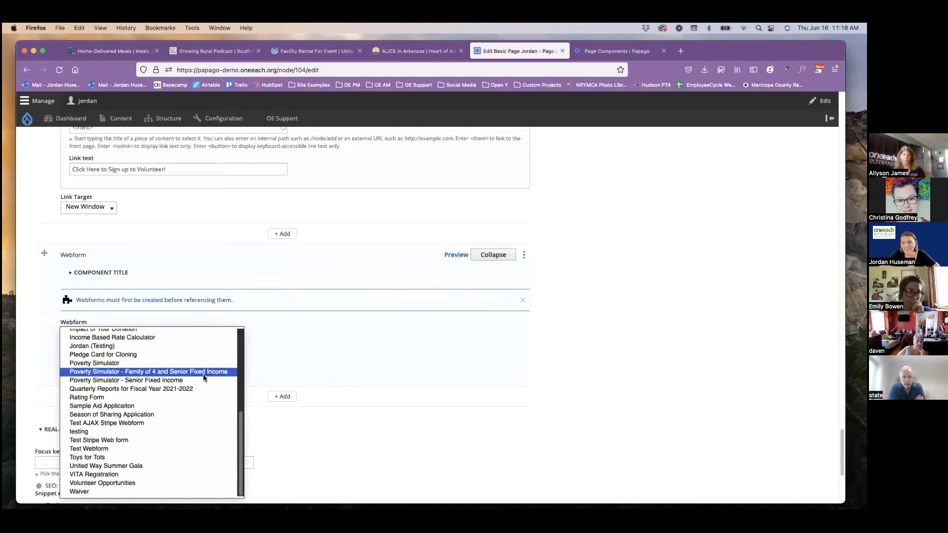
pyautogui.click(104, 483)
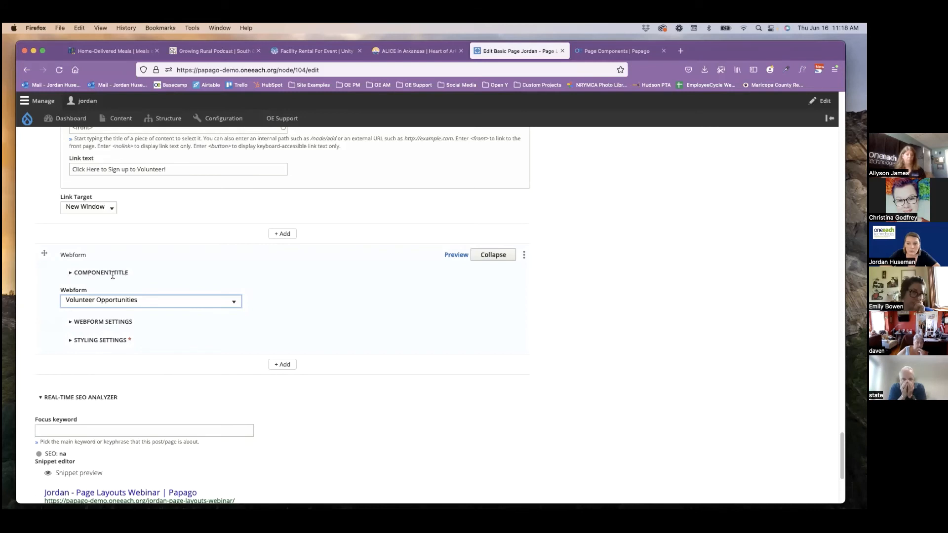
# Give the Webform component the title "Please complete our volunteer application below:".
pyautogui.click(114, 274)
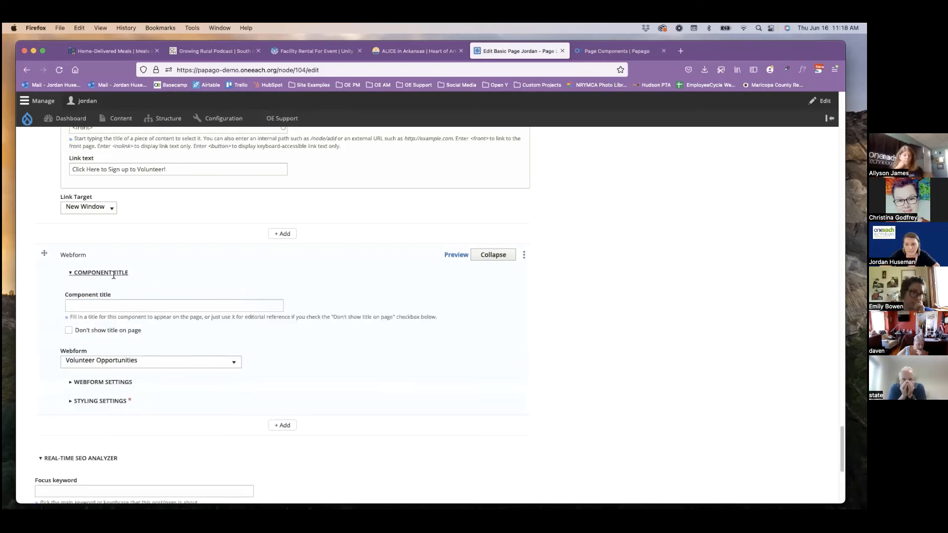
pyautogui.click(105, 307)
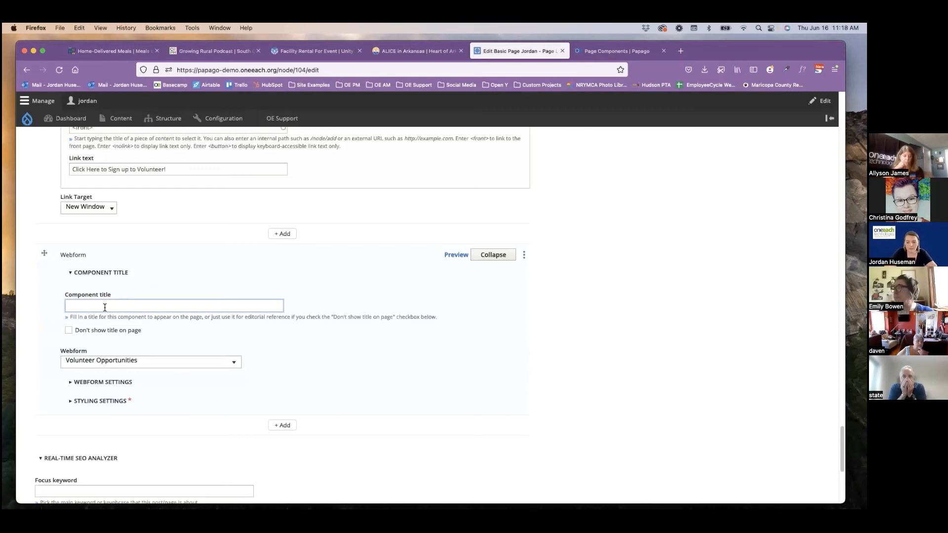
pyautogui.write('lease com')
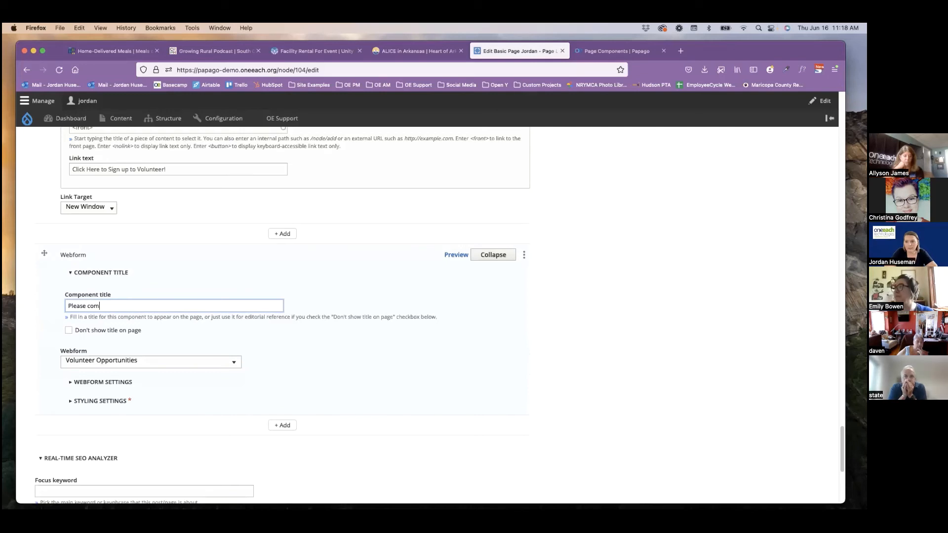
pyautogui.write('plete ou')
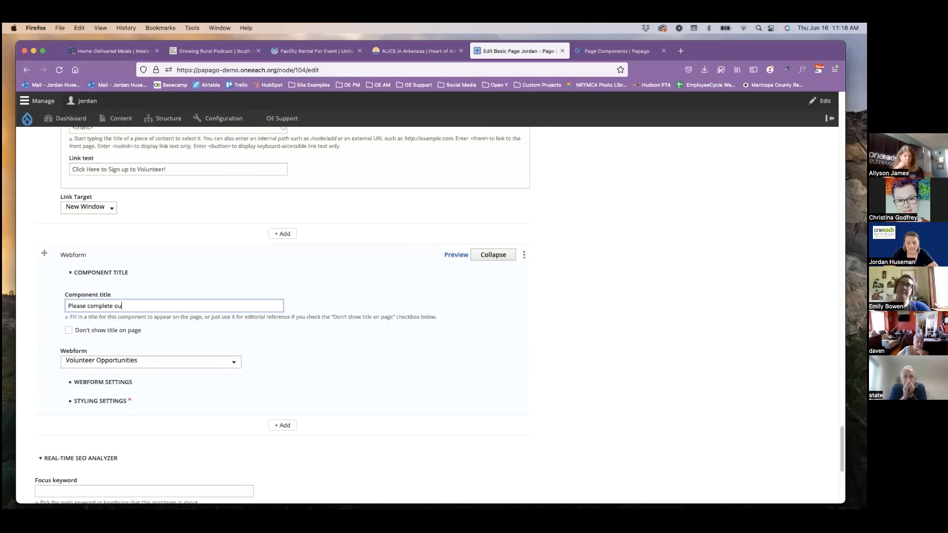
pyautogui.write('r volunteer ap')
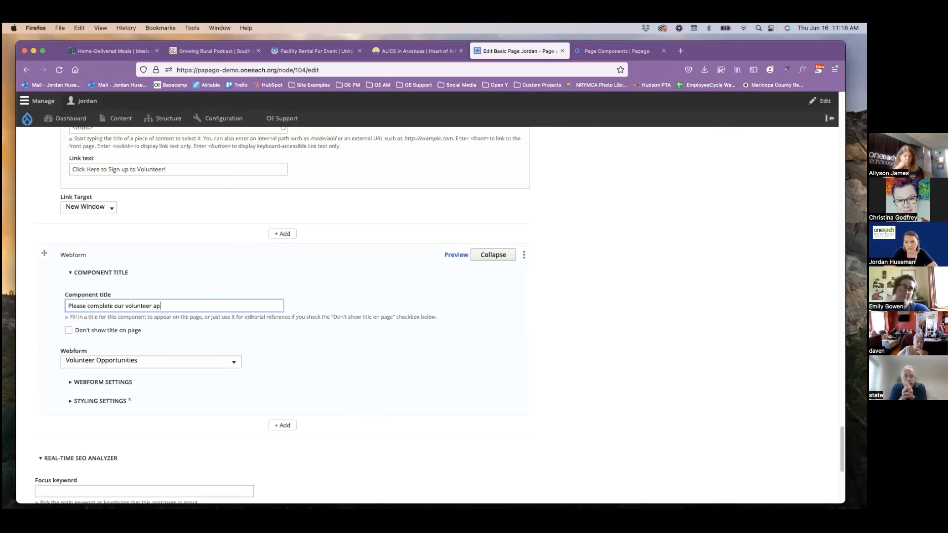
pyautogui.write('plication below:')
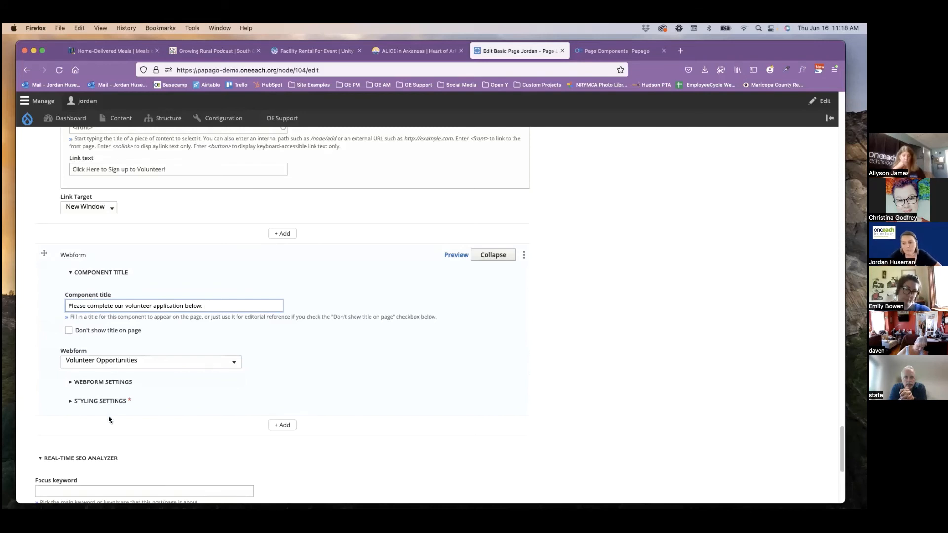
# Set the Webform component's background color to light gray in its styling settings.
pyautogui.click(101, 401)
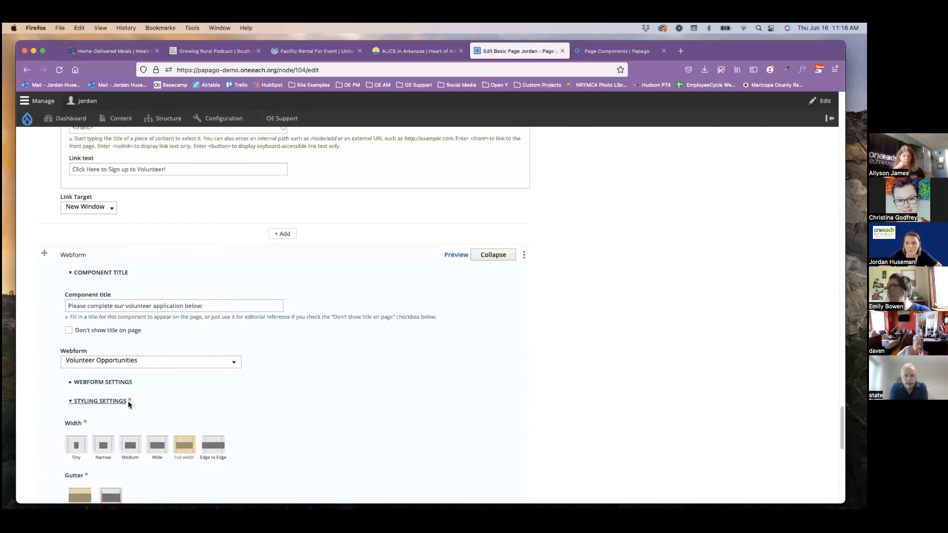
pyautogui.scroll(-1, 137, 405)
pyautogui.scroll(-5, 137, 405)
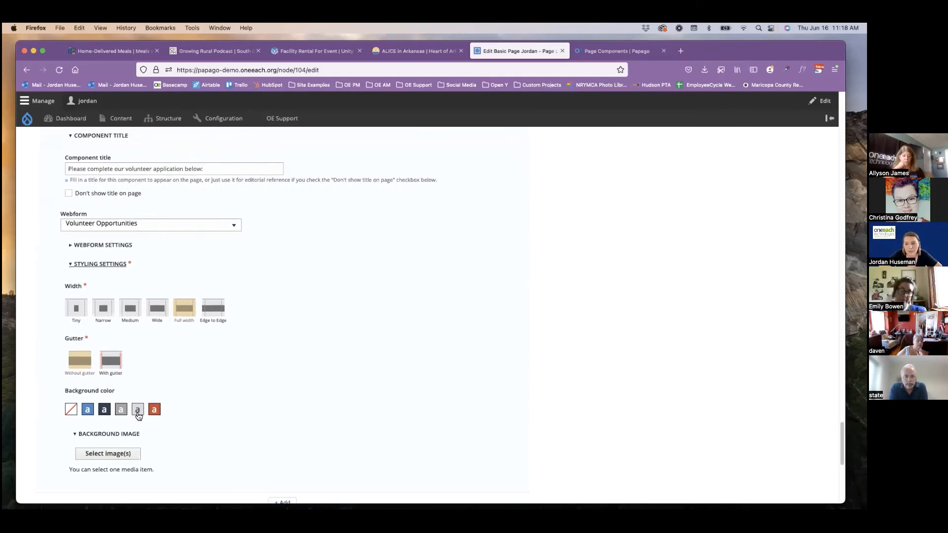
pyautogui.click(138, 411)
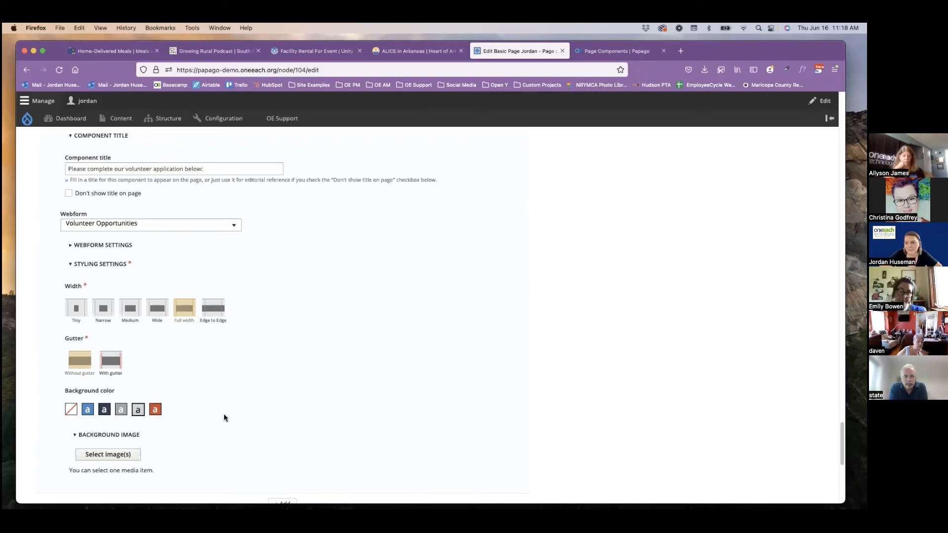
# Delete all the remaining old text from the page's Body field, from Meal Delivery through the volunteer application line.
pyautogui.scroll(5, 225, 418)
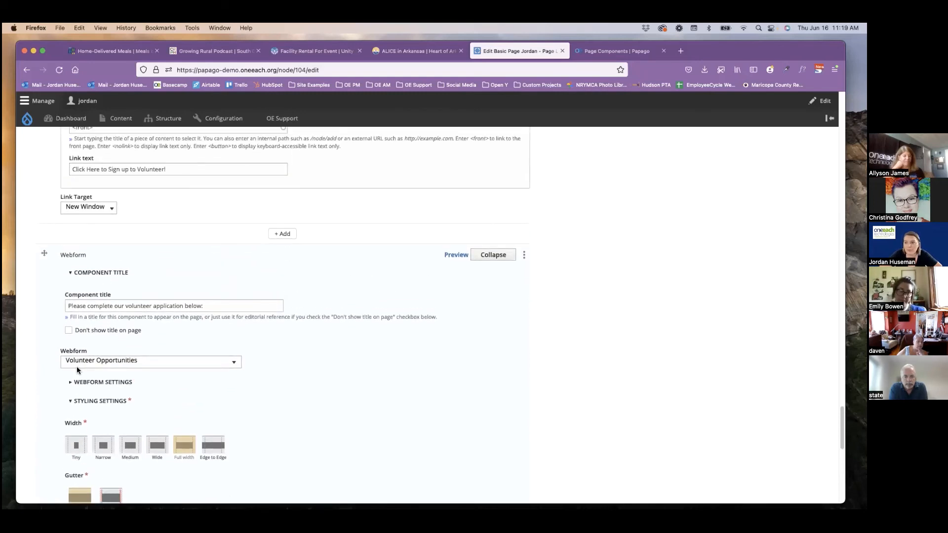
pyautogui.scroll(5, 76, 366)
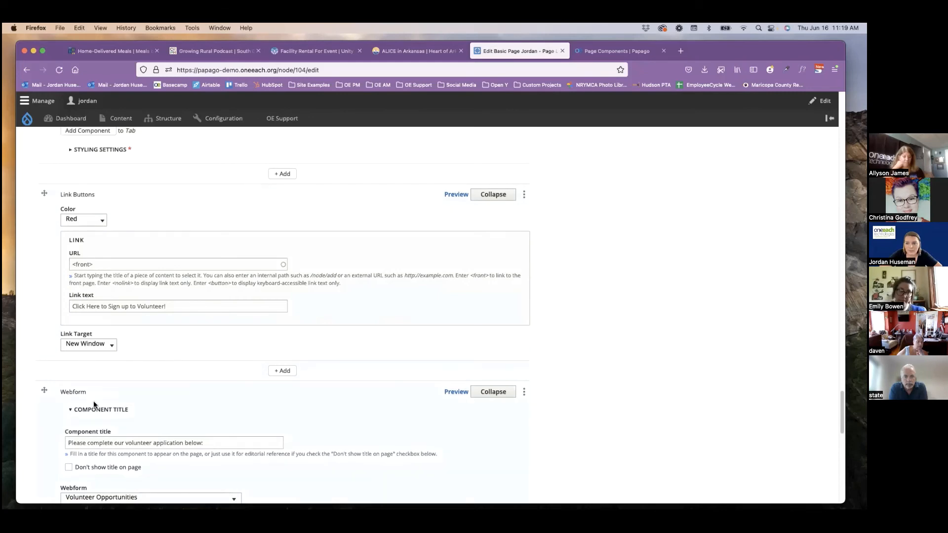
pyautogui.scroll(12, 90, 240)
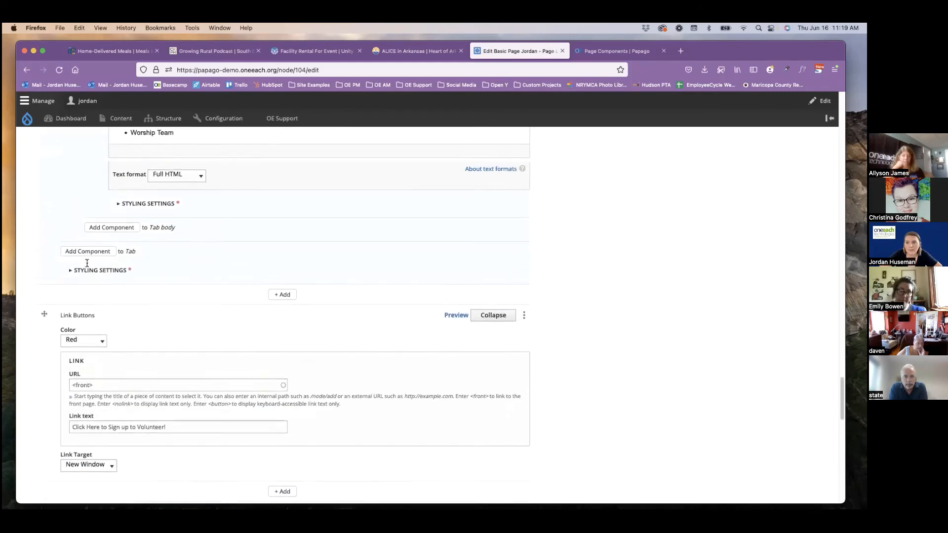
pyautogui.scroll(15, 86, 267)
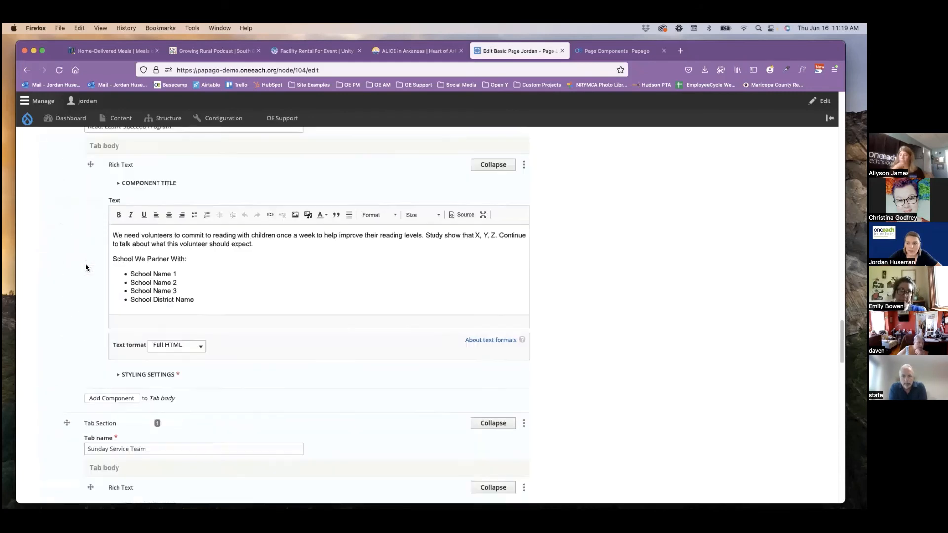
pyautogui.scroll(15, 86, 267)
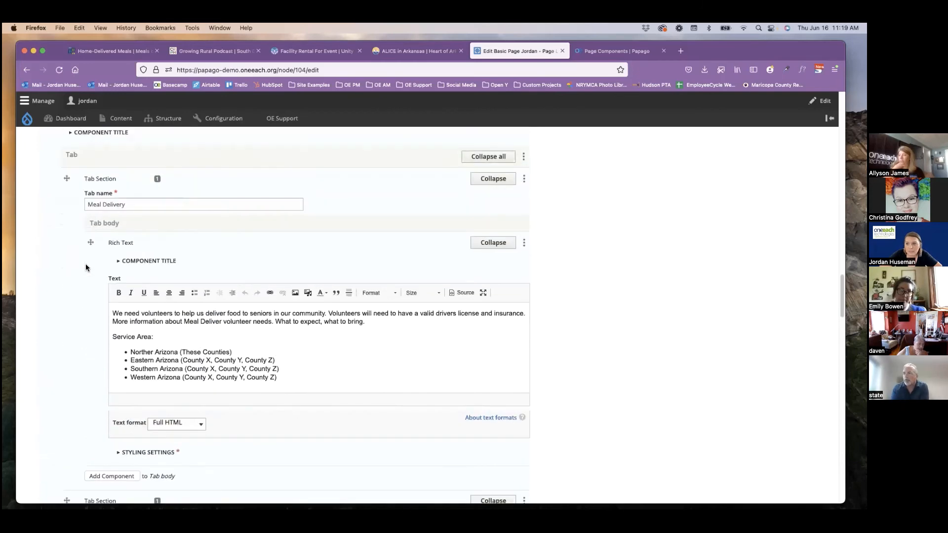
pyautogui.scroll(5, 85, 268)
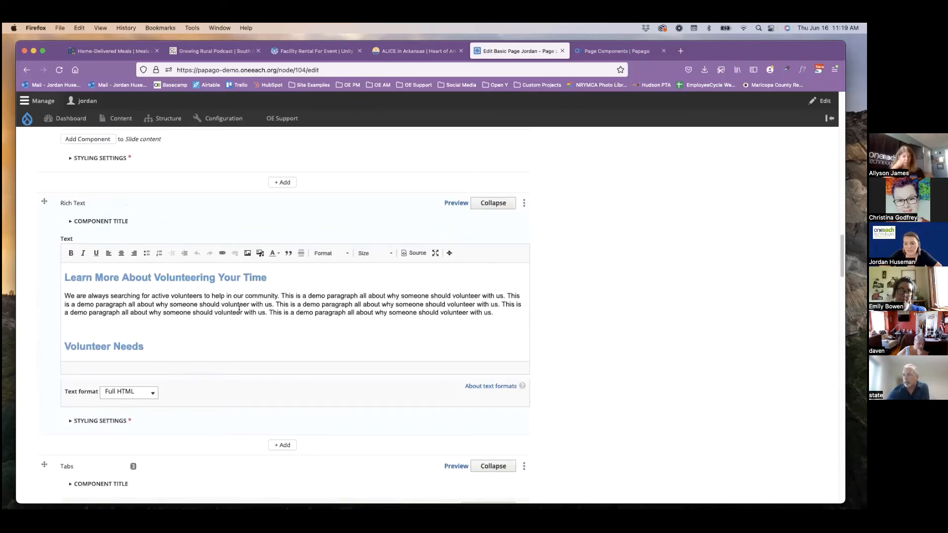
pyautogui.scroll(6, 47, 238)
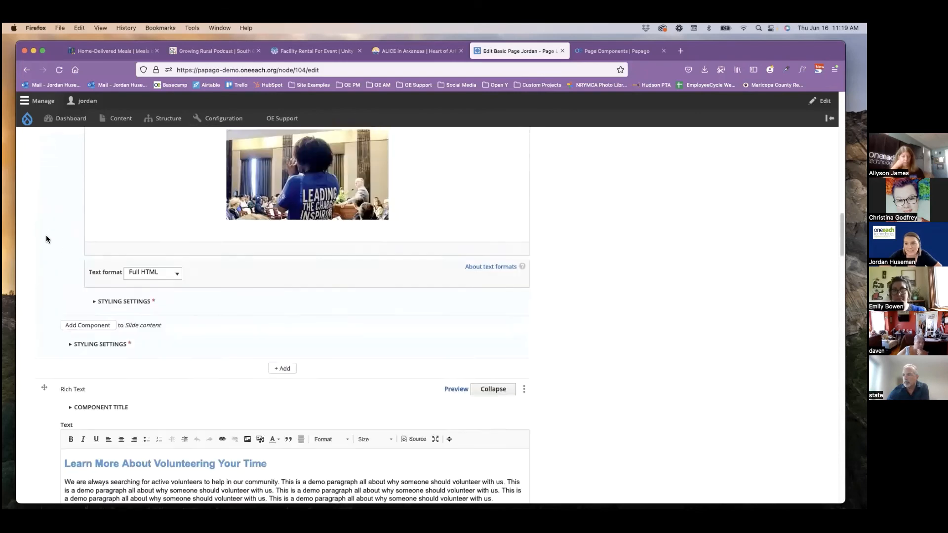
pyautogui.scroll(8, 46, 239)
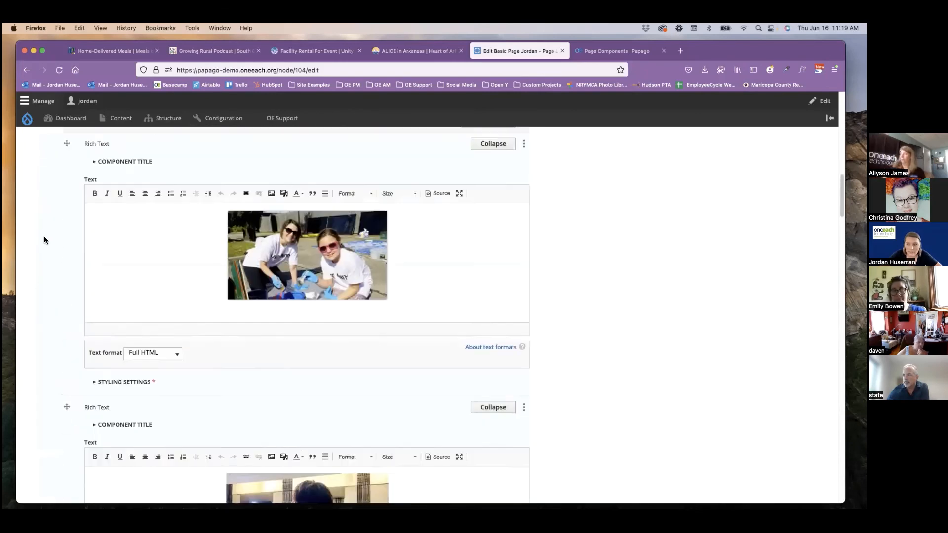
pyautogui.scroll(10, 45, 239)
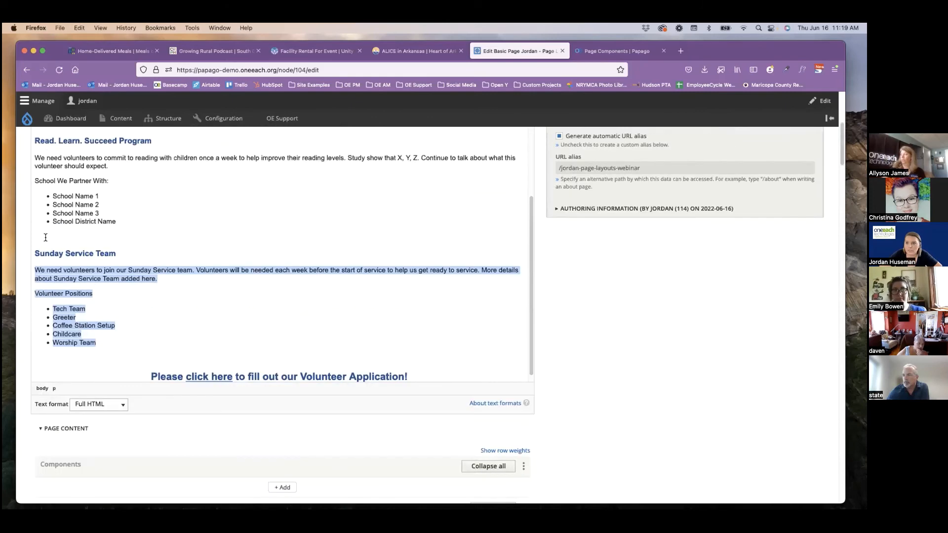
pyautogui.moveTo(431, 373); pyautogui.dragTo(33, 258)
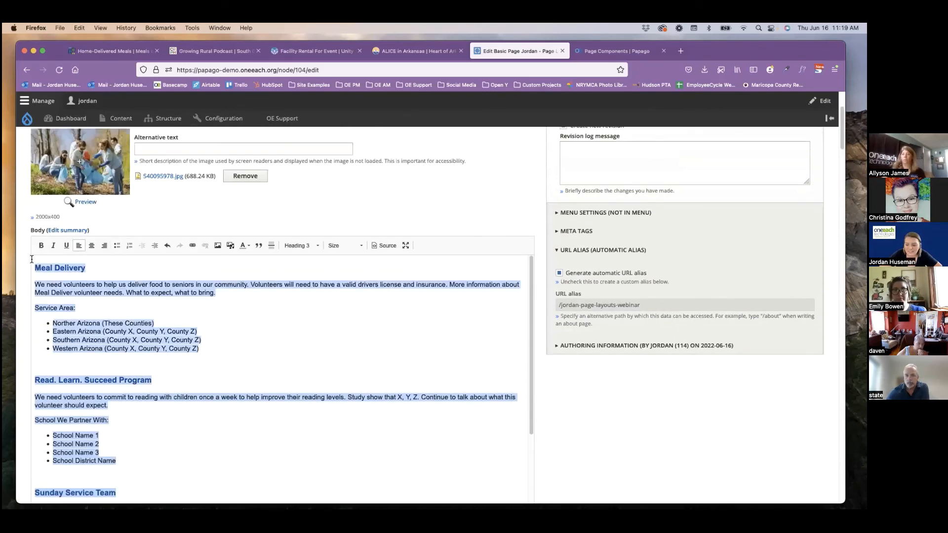
pyautogui.press('BackSpace')
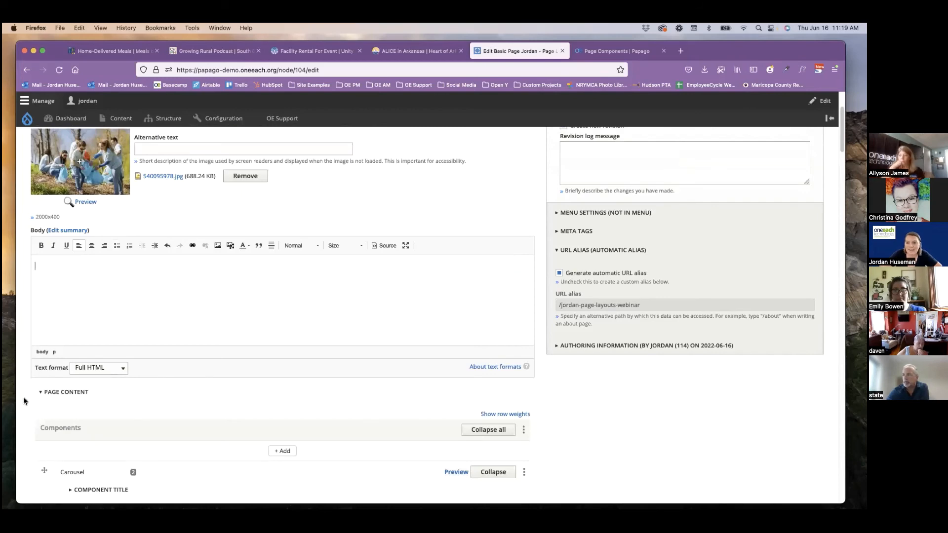
# Save the edited basic page with its new components.
pyautogui.scroll(-5, 23, 399)
pyautogui.scroll(-15, 22, 397)
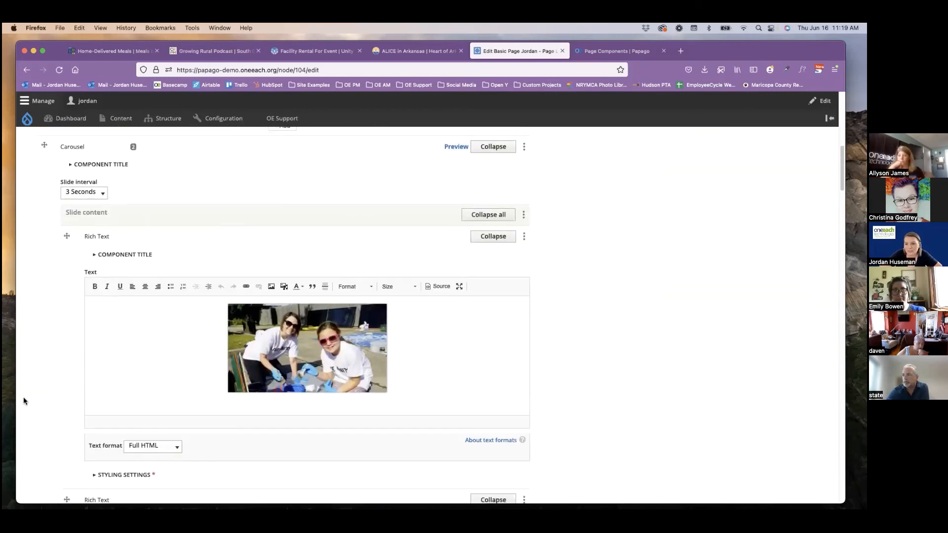
pyautogui.scroll(-15, 23, 400)
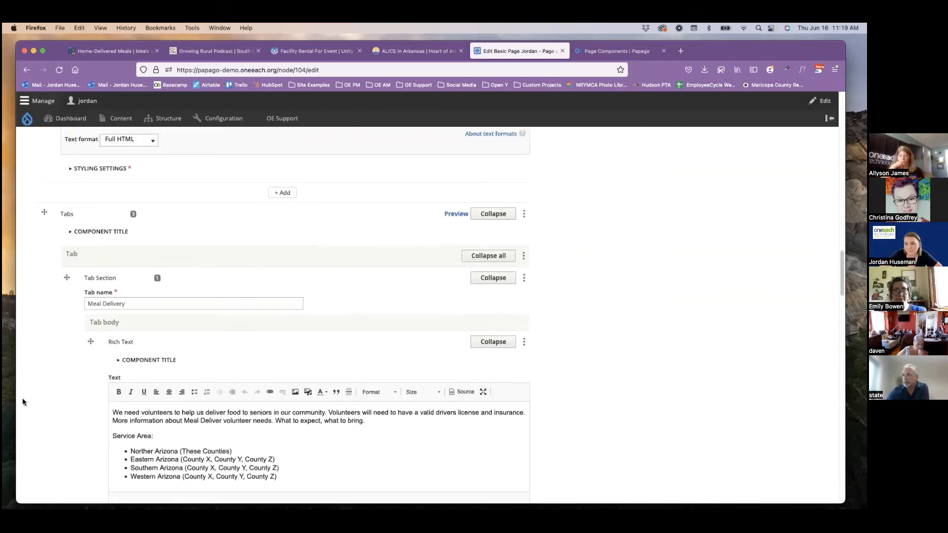
pyautogui.scroll(-20, 22, 402)
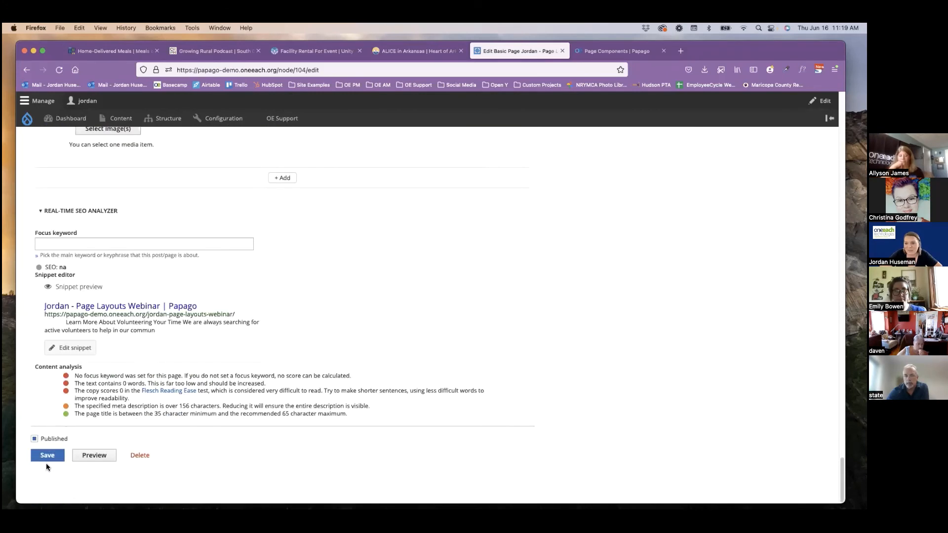
pyautogui.click(48, 455)
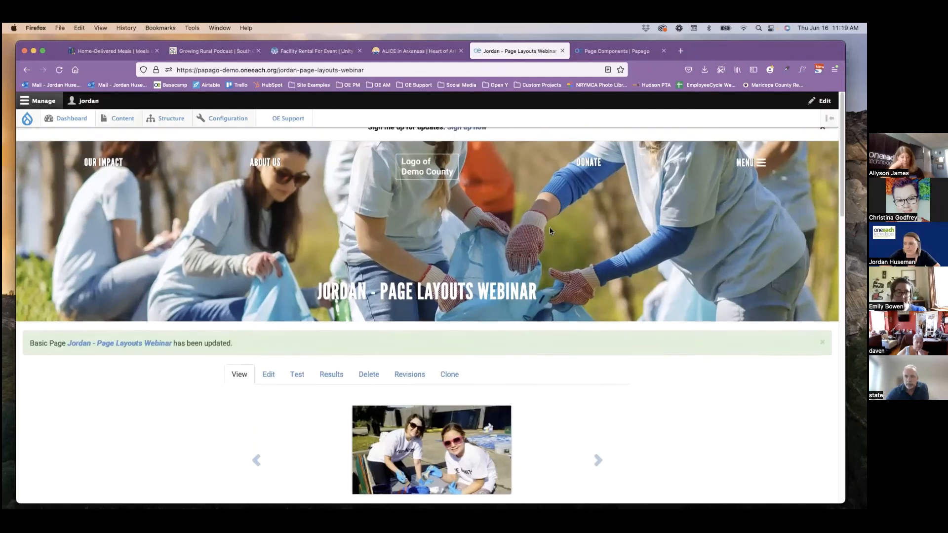
# Review the published page's carousel and intro text, and switch between the Meal Delivery, Read. Learn. Succeed Program and Sunday Service Team tabs.
pyautogui.scroll(-4, 733, 237)
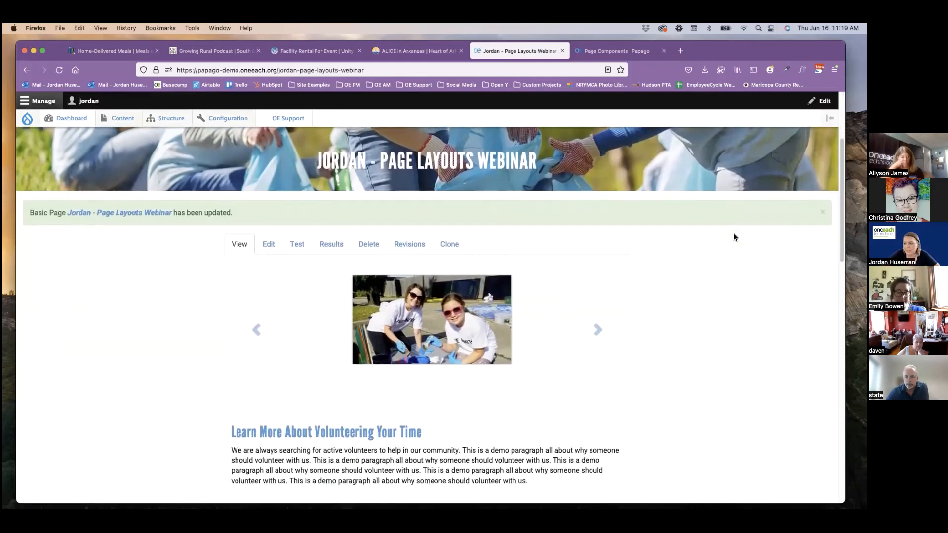
pyautogui.scroll(-2, 734, 233)
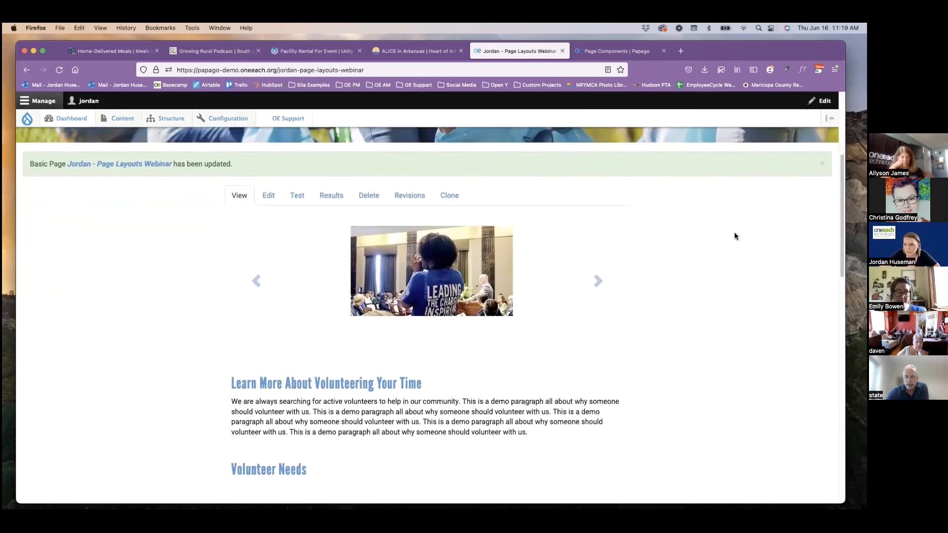
pyautogui.moveTo(537, 368); pyautogui.dragTo(284, 321)
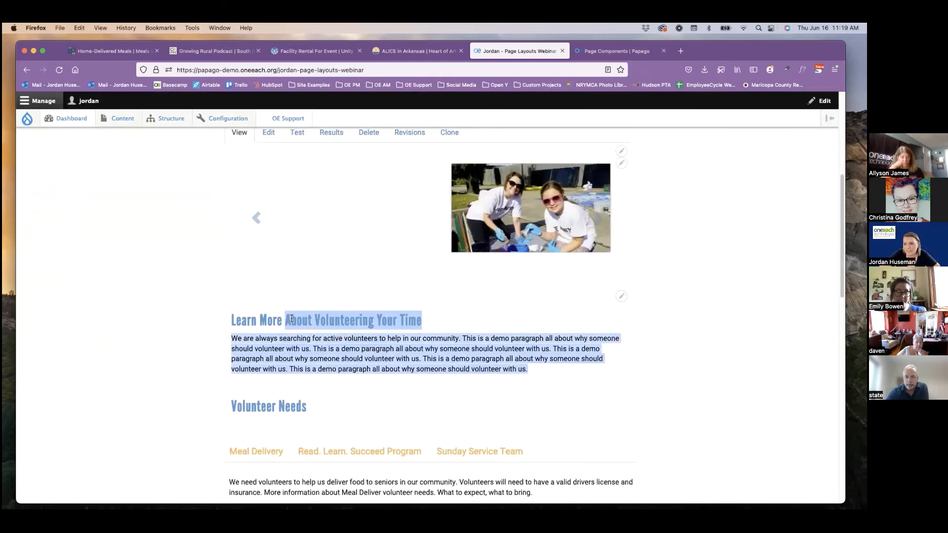
pyautogui.click(300, 352)
pyautogui.scroll(-3, 316, 345)
pyautogui.click(356, 306)
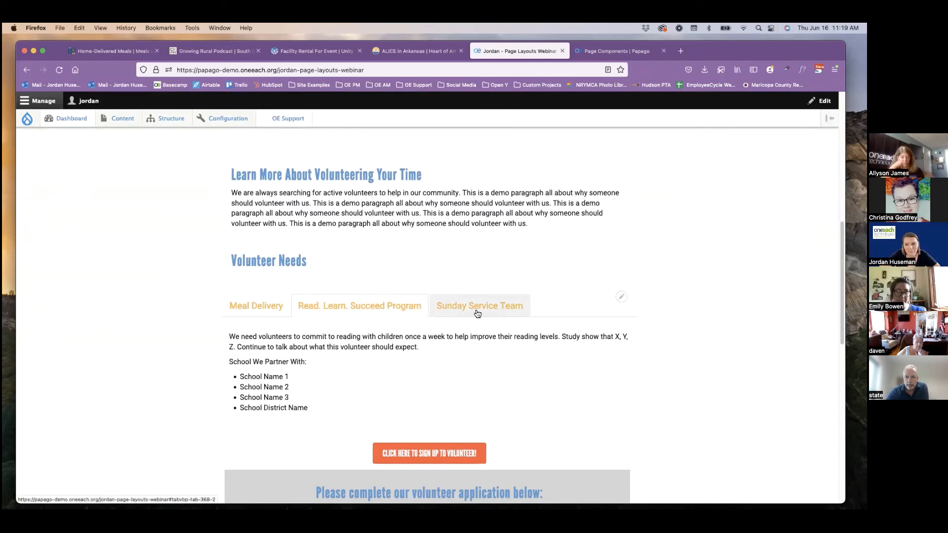
pyautogui.click(477, 311)
pyautogui.click(356, 306)
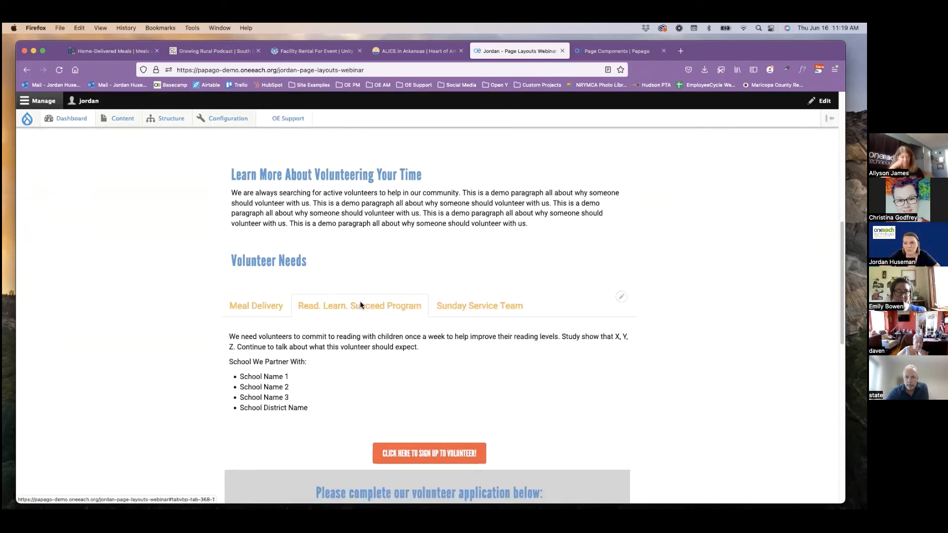
pyautogui.click(264, 306)
pyautogui.click(354, 306)
# Examine the volunteer sign-up button and the titled webform section beneath the tabs on the published page.
pyautogui.scroll(-1, 365, 319)
pyautogui.scroll(-1, 366, 319)
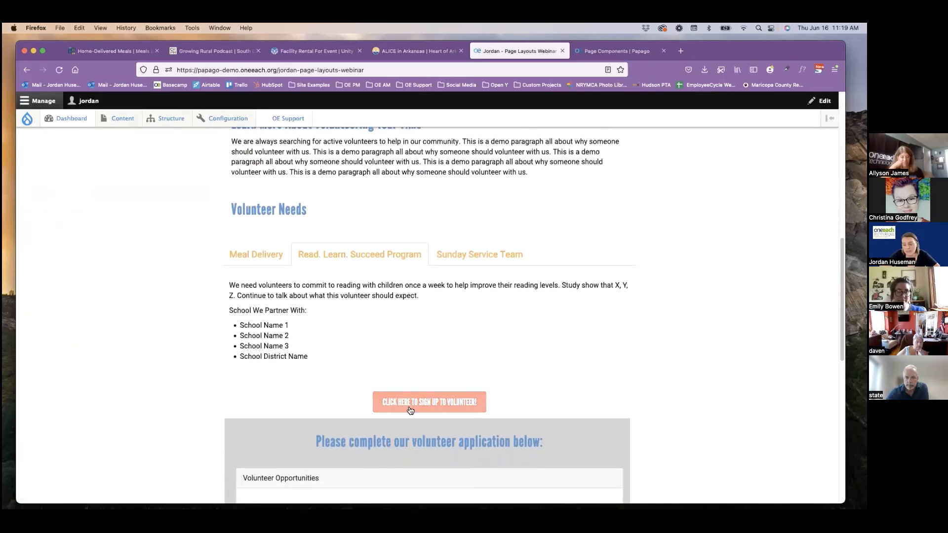
pyautogui.scroll(-4, 294, 359)
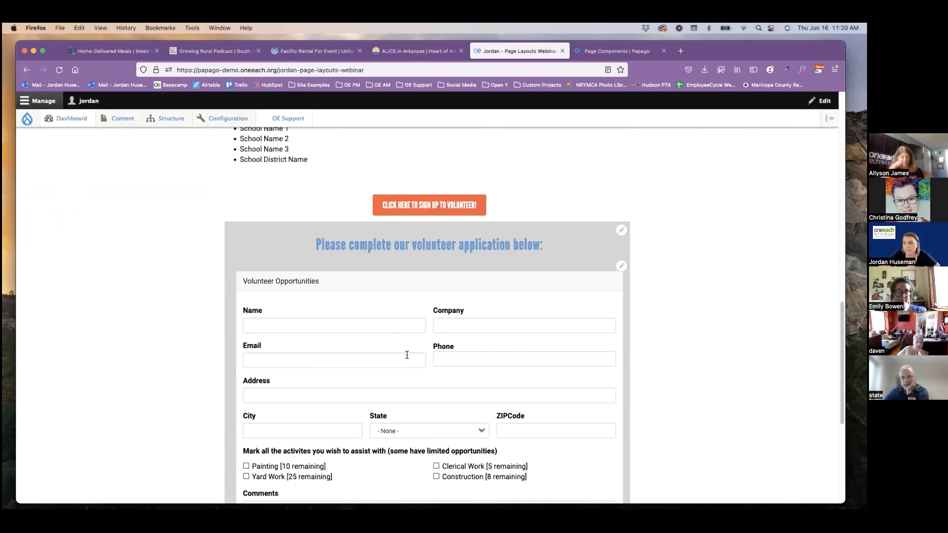
pyautogui.moveTo(328, 244); pyautogui.dragTo(555, 248)
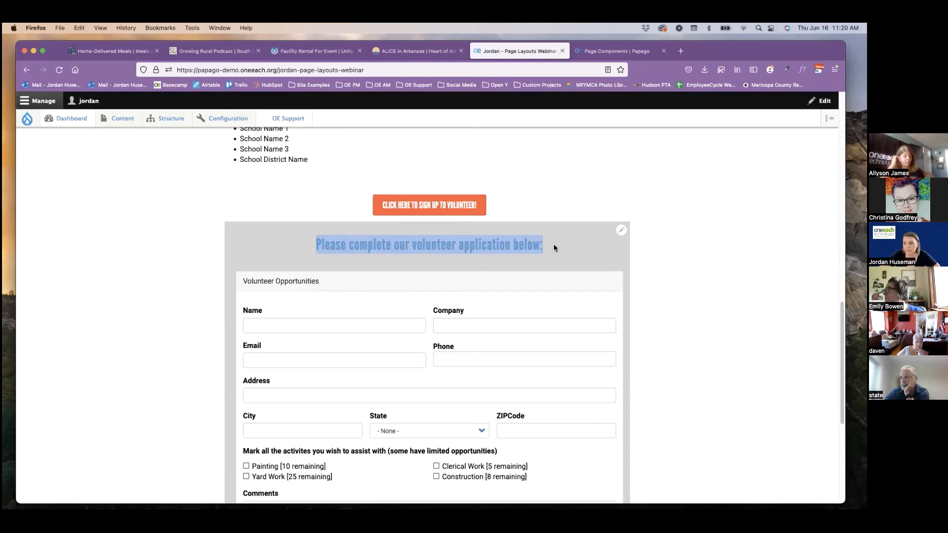
pyautogui.click(486, 253)
pyautogui.scroll(3, 464, 254)
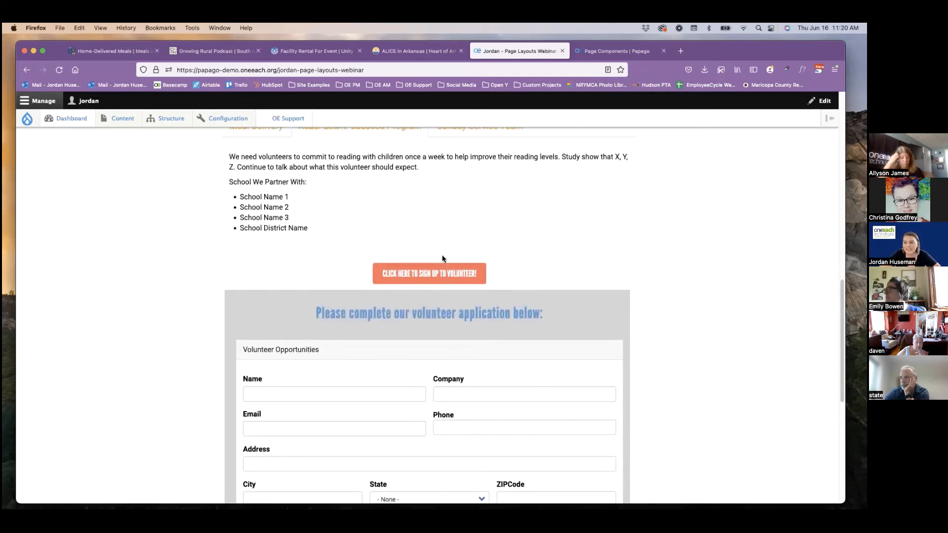
pyautogui.scroll(3, 390, 240)
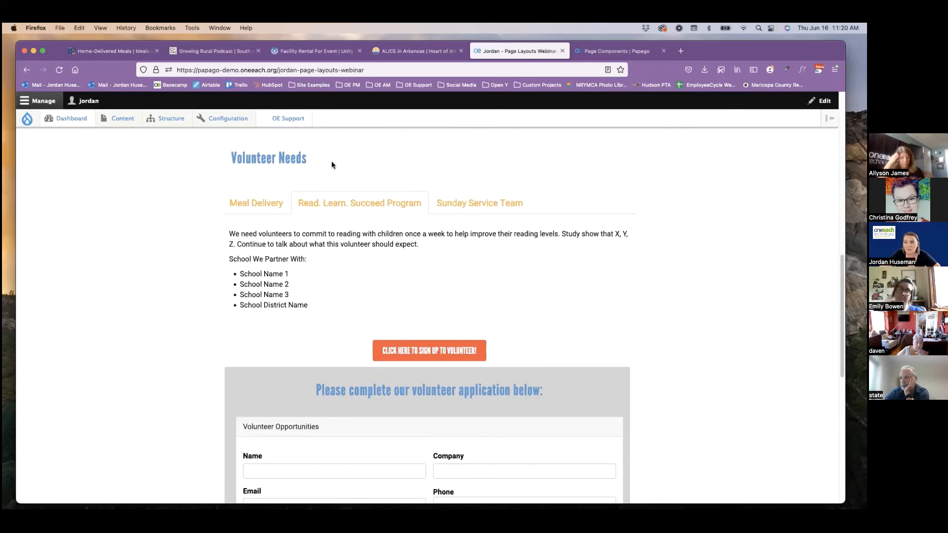
pyautogui.scroll(5, 410, 168)
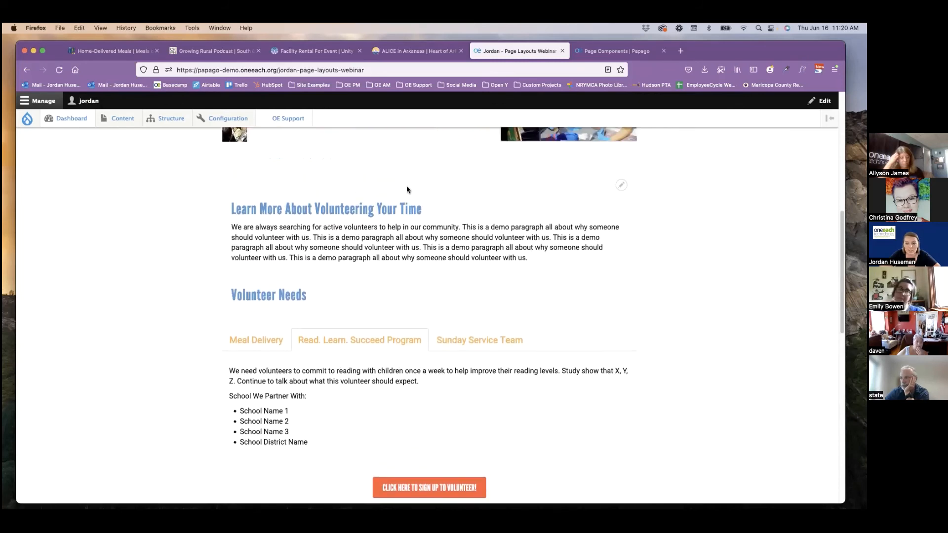
# Review the published page from the volunteer intro text back up to the carousel and header banner.
pyautogui.scroll(7, 428, 186)
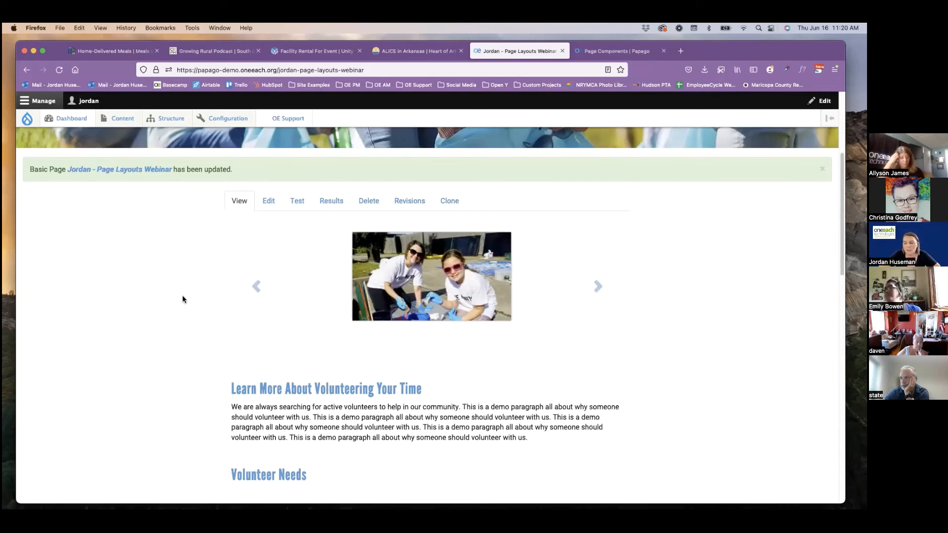
pyautogui.scroll(5, 183, 299)
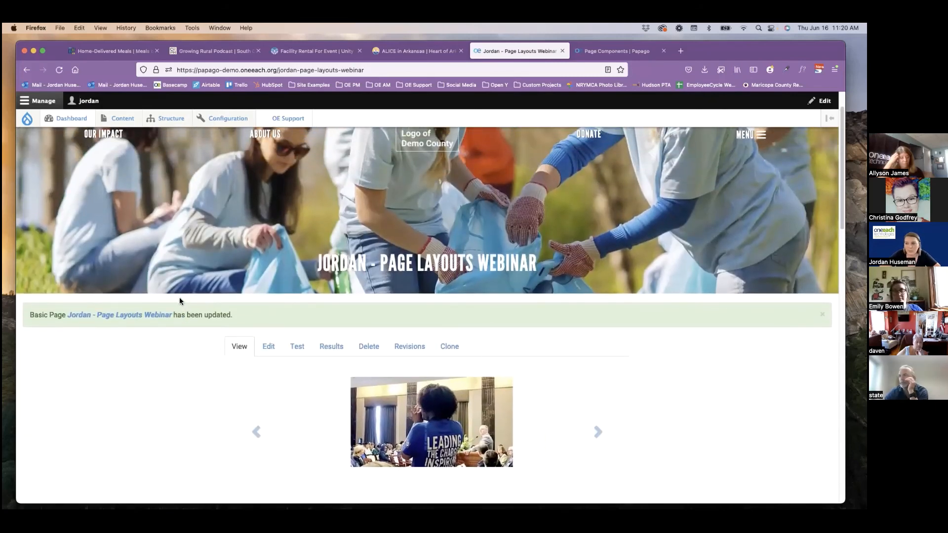
pyautogui.scroll(2, 176, 298)
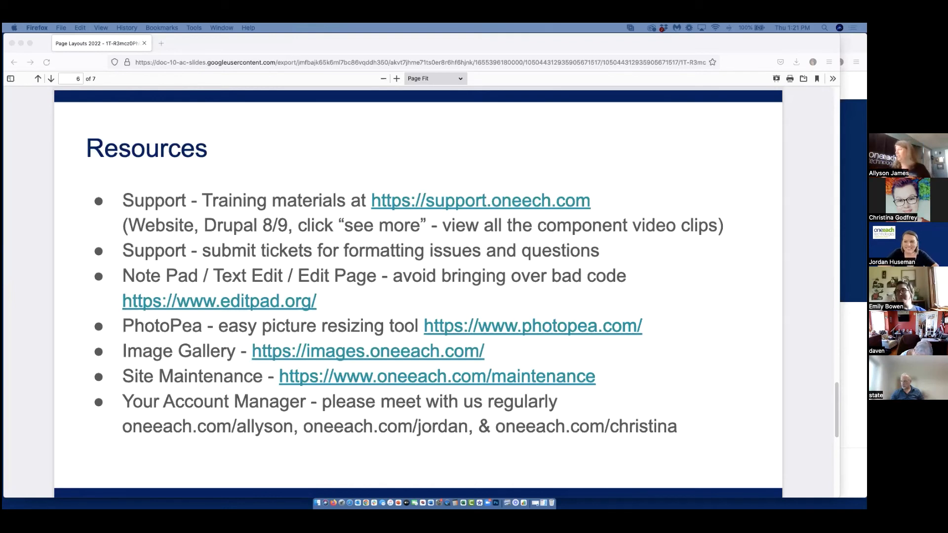
# Switch to the browser window with the OneEach Help Center and point out its address, support.oneeach.com.
pyautogui.press('super+grave')
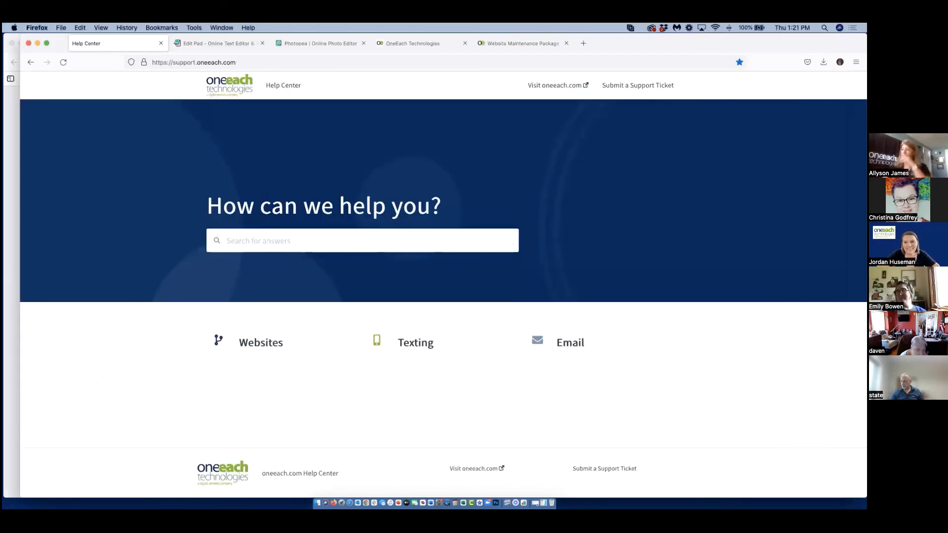
pyautogui.click(151, 60)
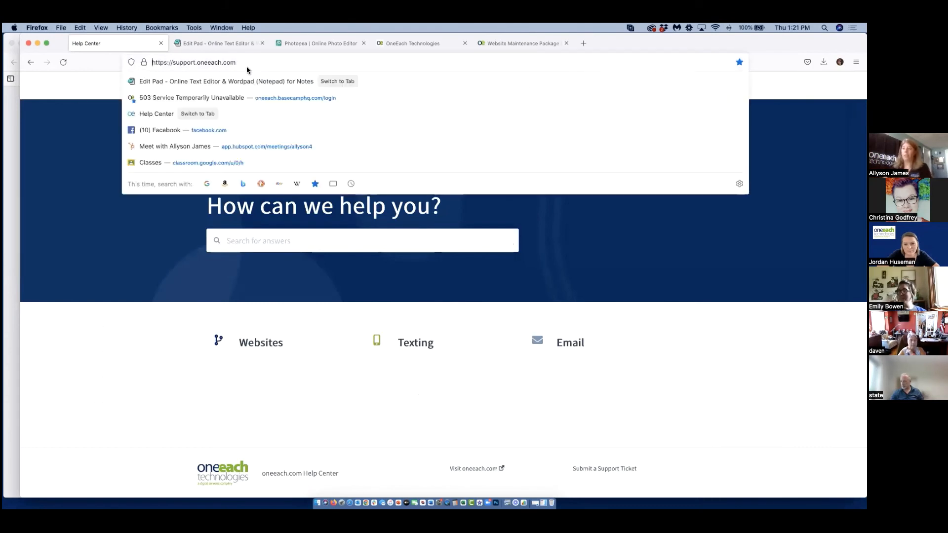
pyautogui.click(407, 313)
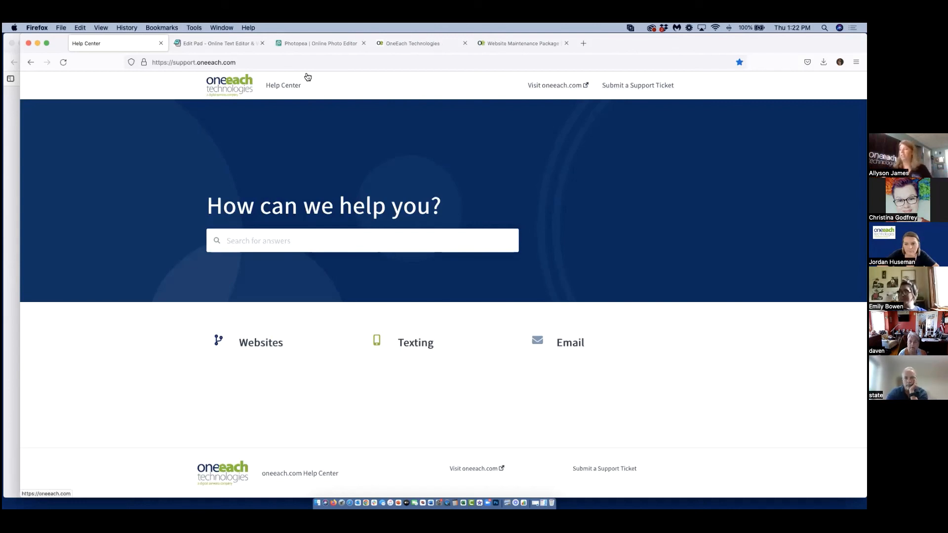
# Open the Websites help section, go to Drupal 8/9 and expand its full list of articles for review.
pyautogui.click(269, 347)
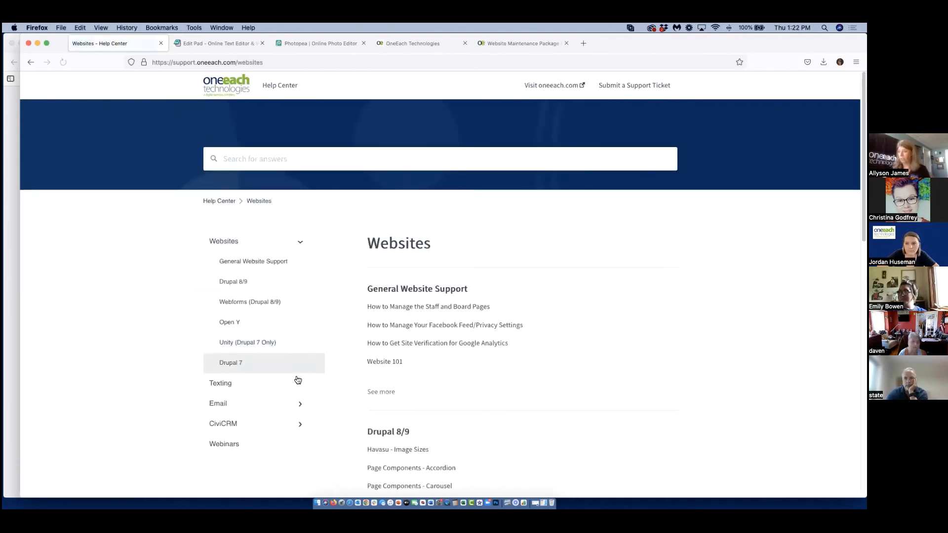
pyautogui.click(230, 287)
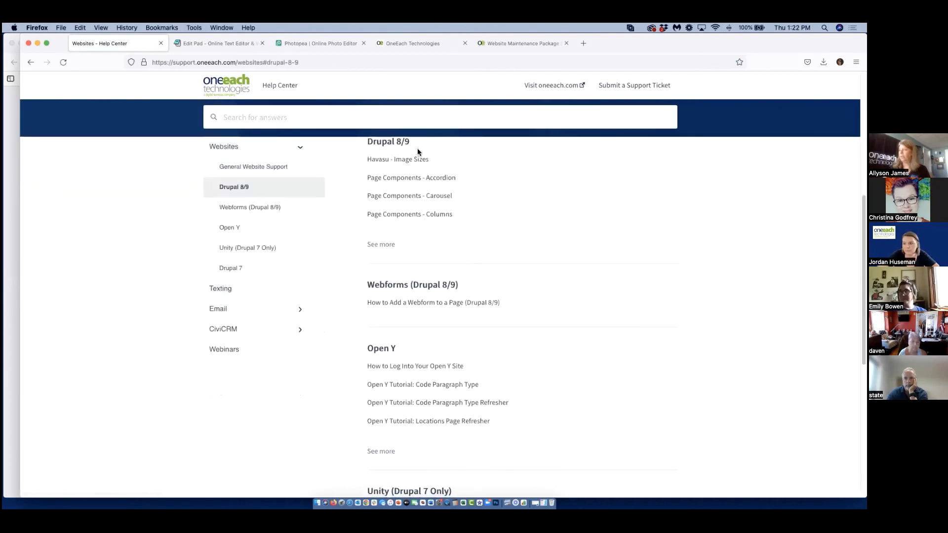
pyautogui.click(382, 245)
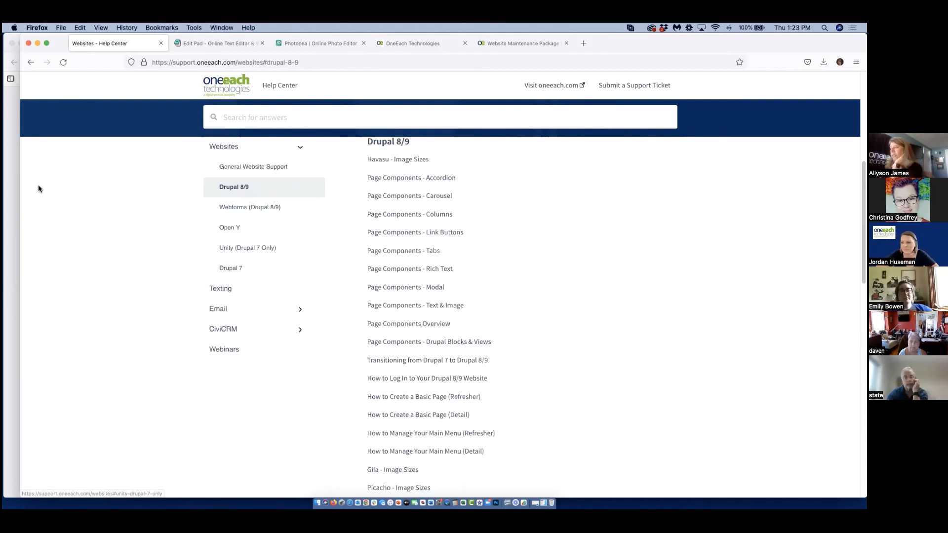
pyautogui.scroll(5, 72, 252)
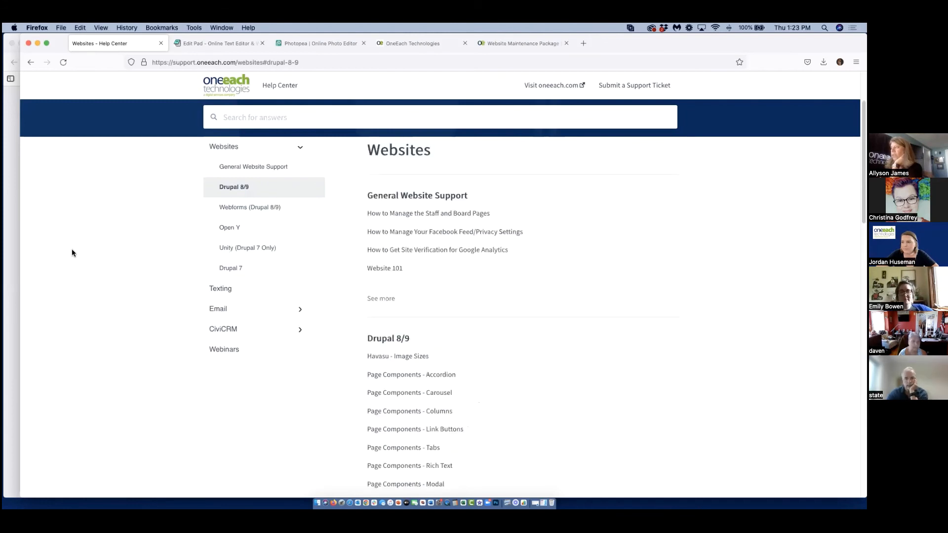
# View the Edit Pad online text editor and the Photopea photo editor, pointing out each site's web address.
pyautogui.click(177, 44)
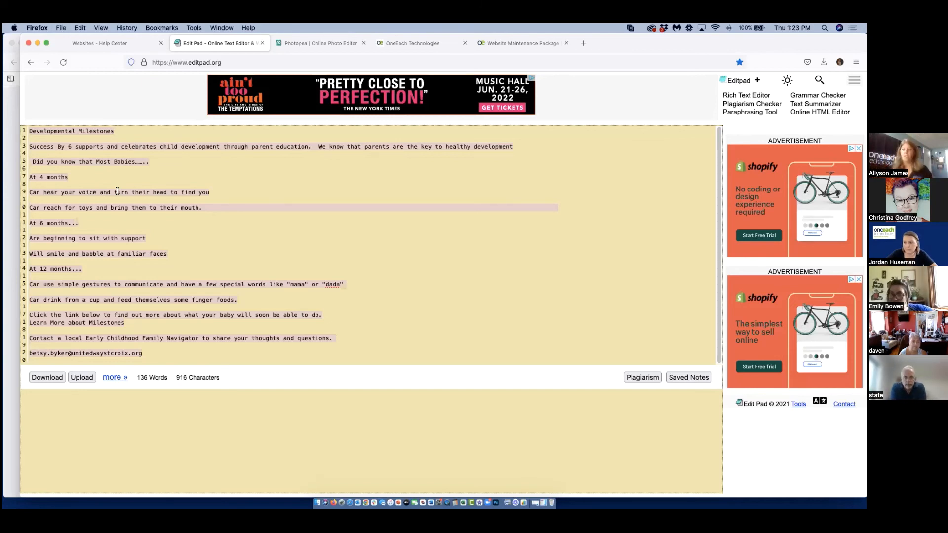
pyautogui.click(223, 61)
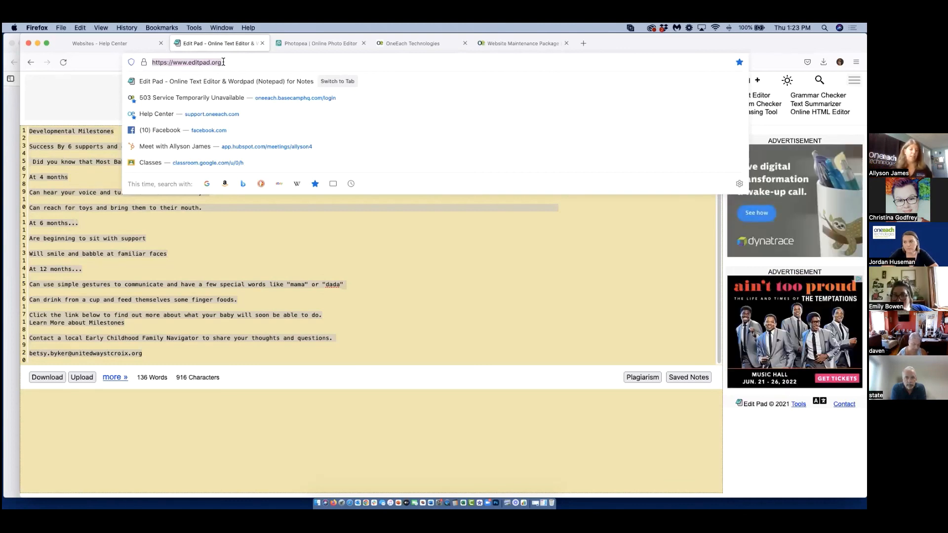
pyautogui.click(327, 42)
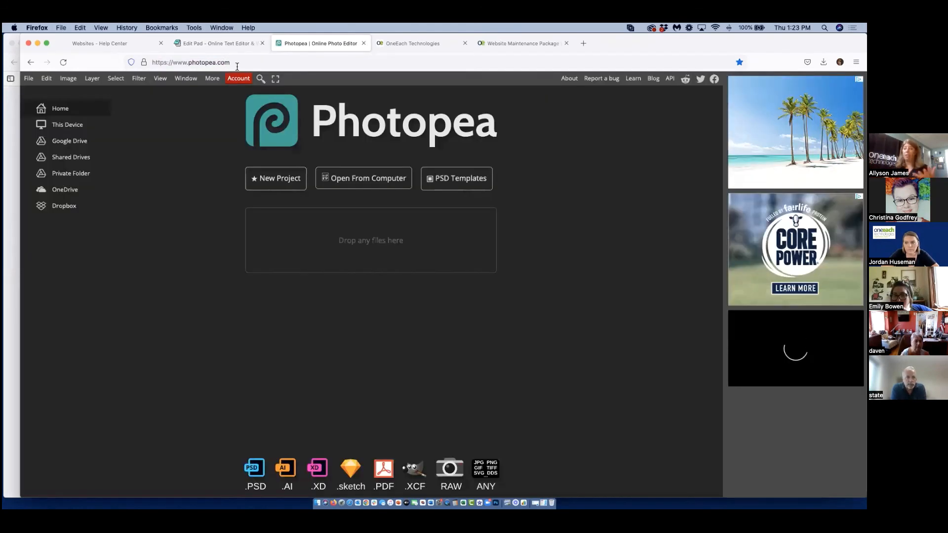
pyautogui.click(237, 65)
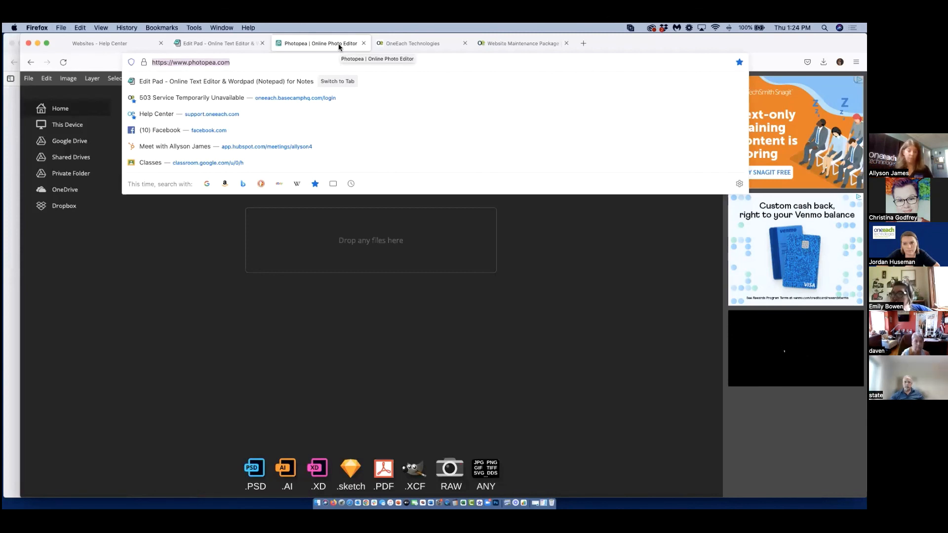
# Browse the OneEach Customer Image Library's photo grid and its instructions for requesting images.
pyautogui.click(399, 38)
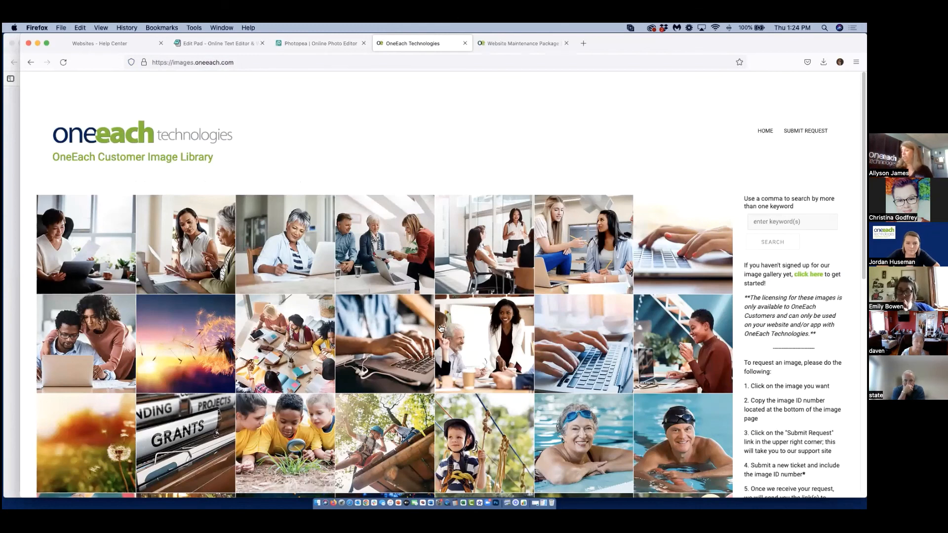
pyautogui.scroll(-1, 436, 324)
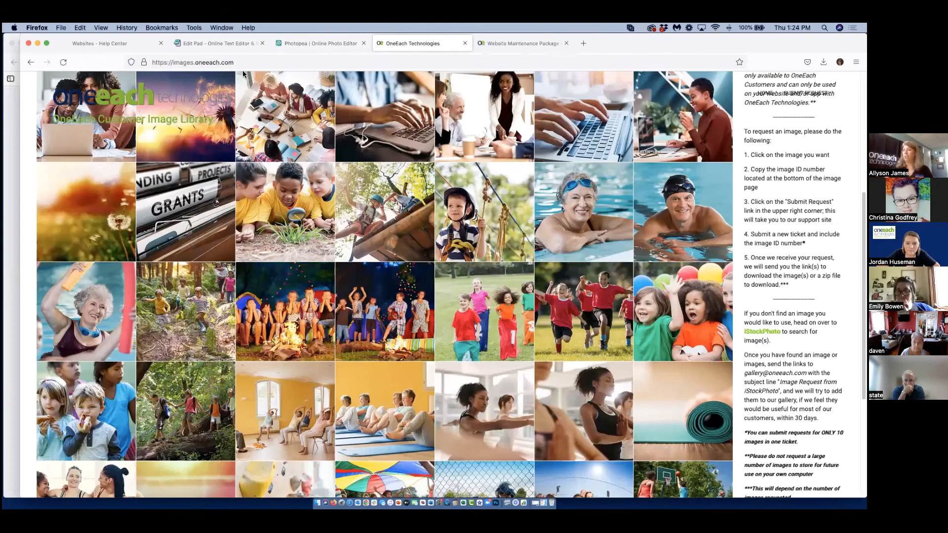
pyautogui.scroll(-5, 436, 325)
pyautogui.scroll(-5, 437, 347)
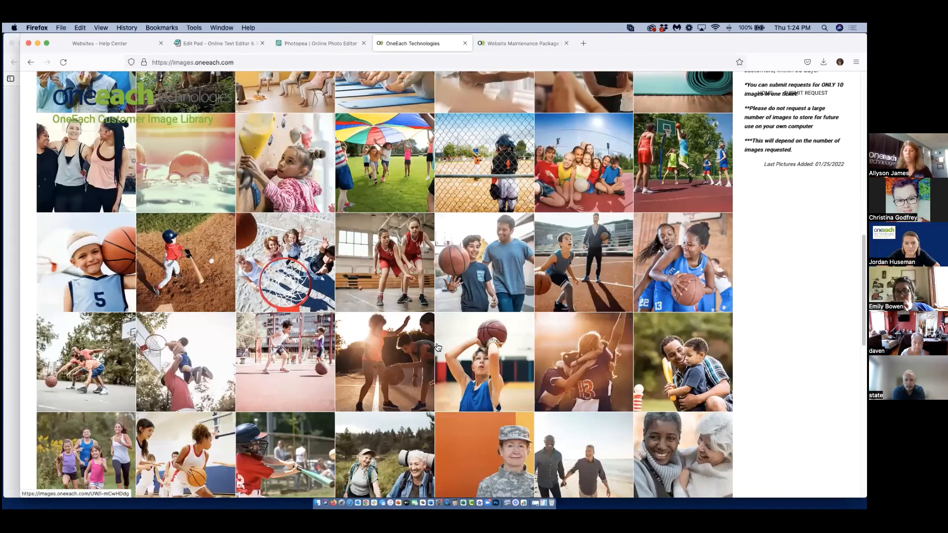
pyautogui.scroll(15, 437, 347)
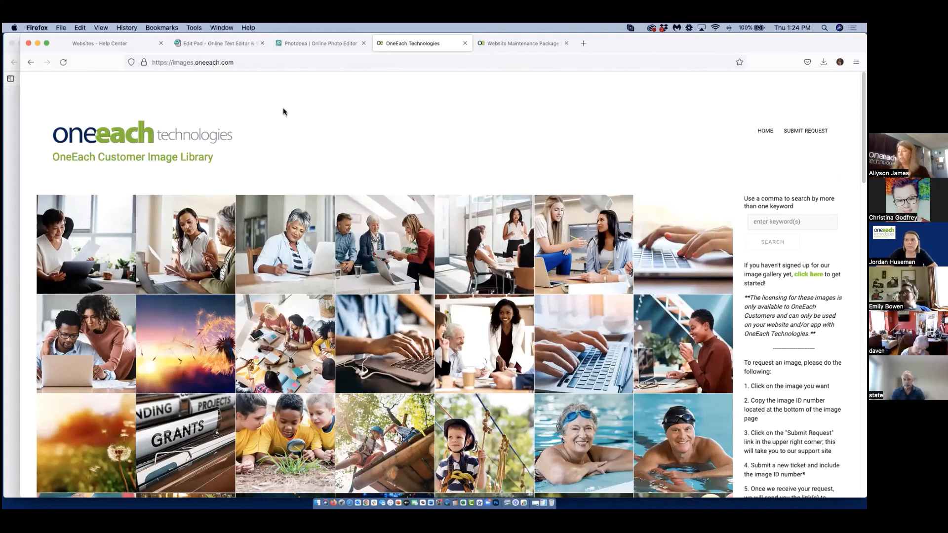
pyautogui.scroll(-3, 485, 402)
pyautogui.scroll(-3, 486, 401)
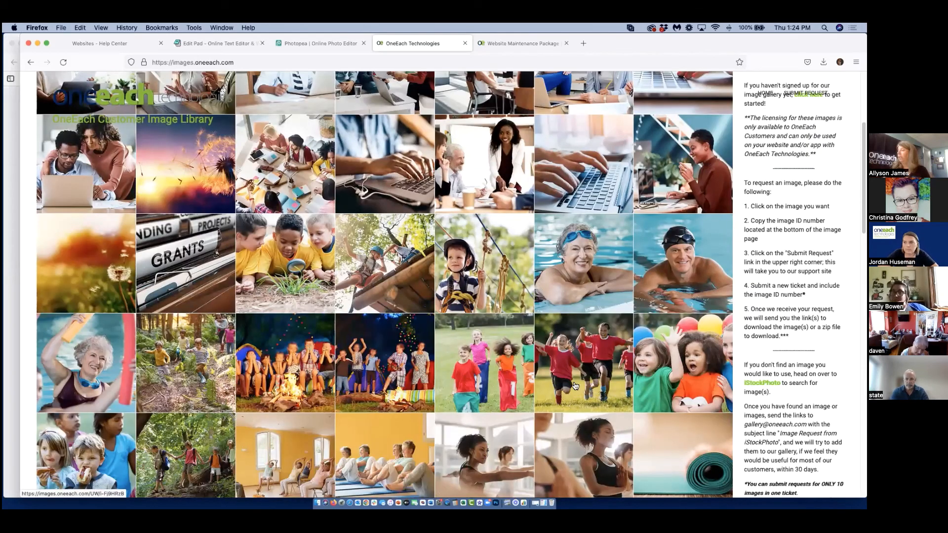
pyautogui.scroll(6, 388, 394)
# View the Website Maintenance Package enrollment page and return to the Resources slide.
pyautogui.click(507, 46)
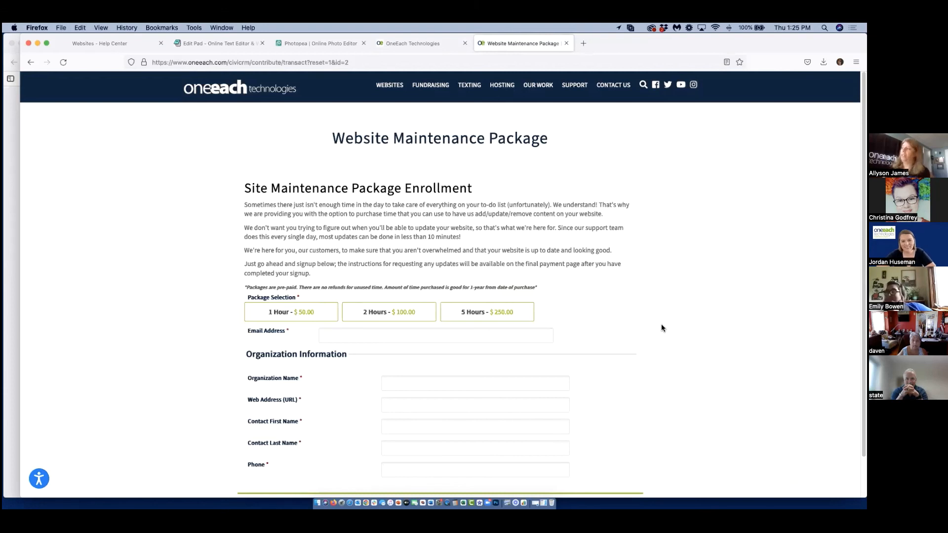
pyautogui.click(9, 100)
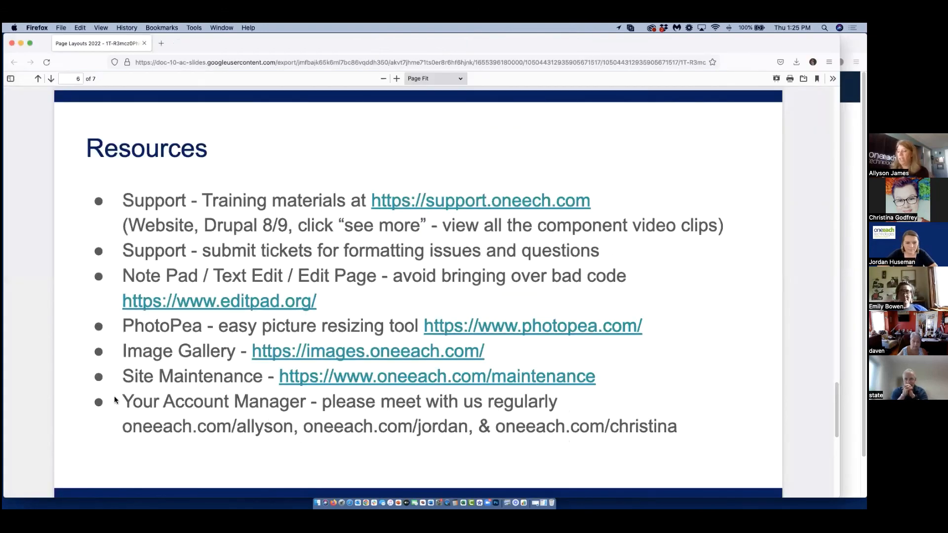